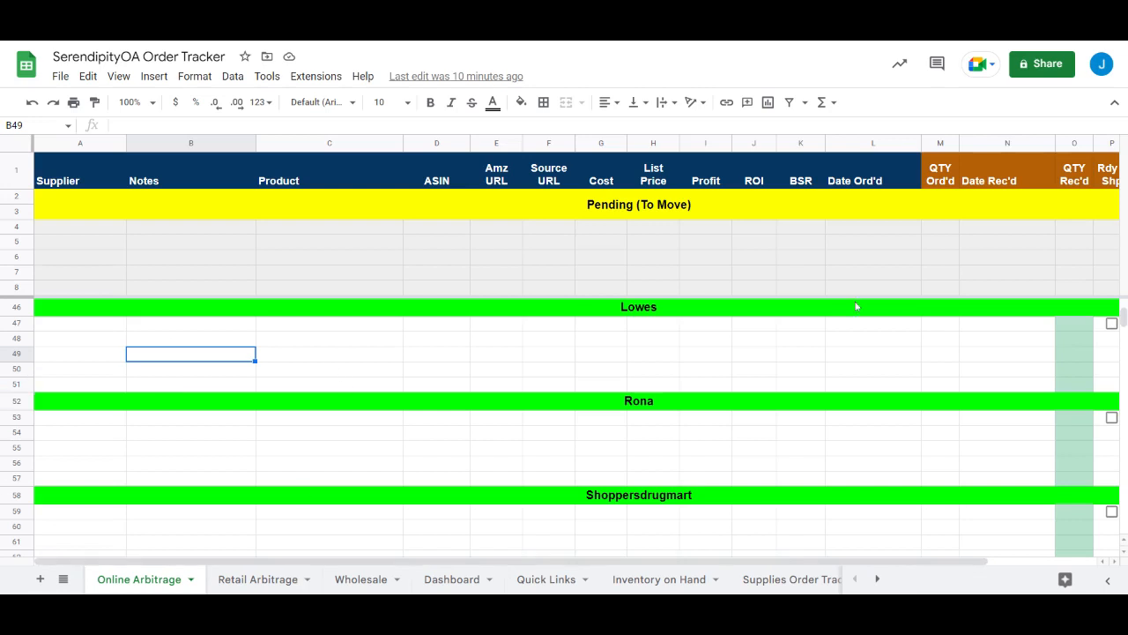
- Review the blue order-detail column headings from Product through Date Ord'd on the Online Arbitrage sheet
drag(1124, 313, 1124, 304)
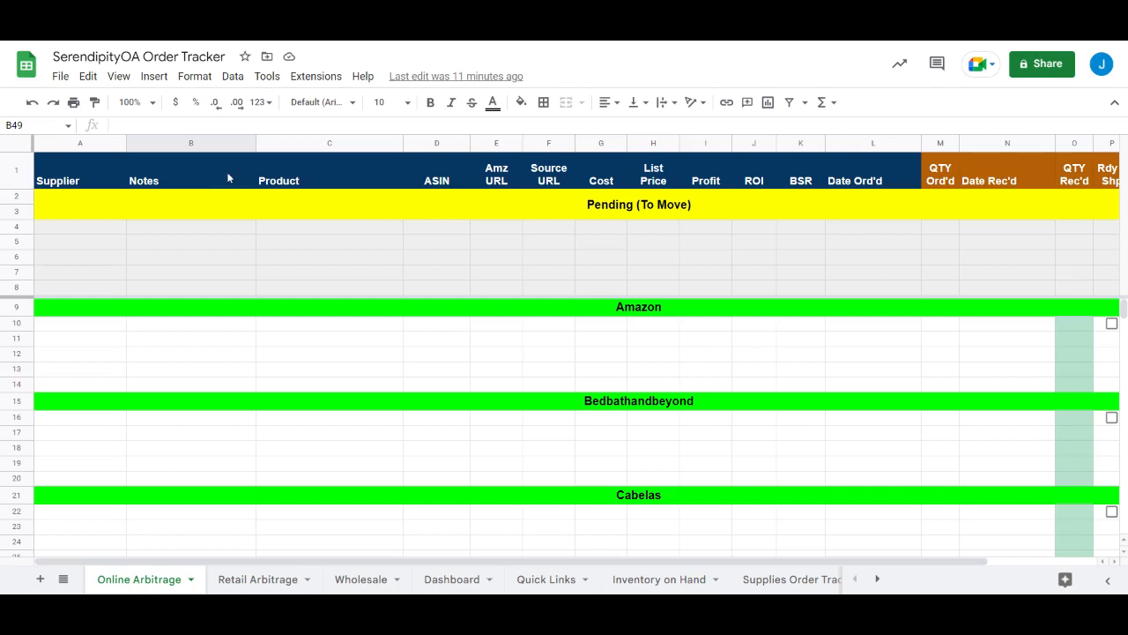
click(285, 180)
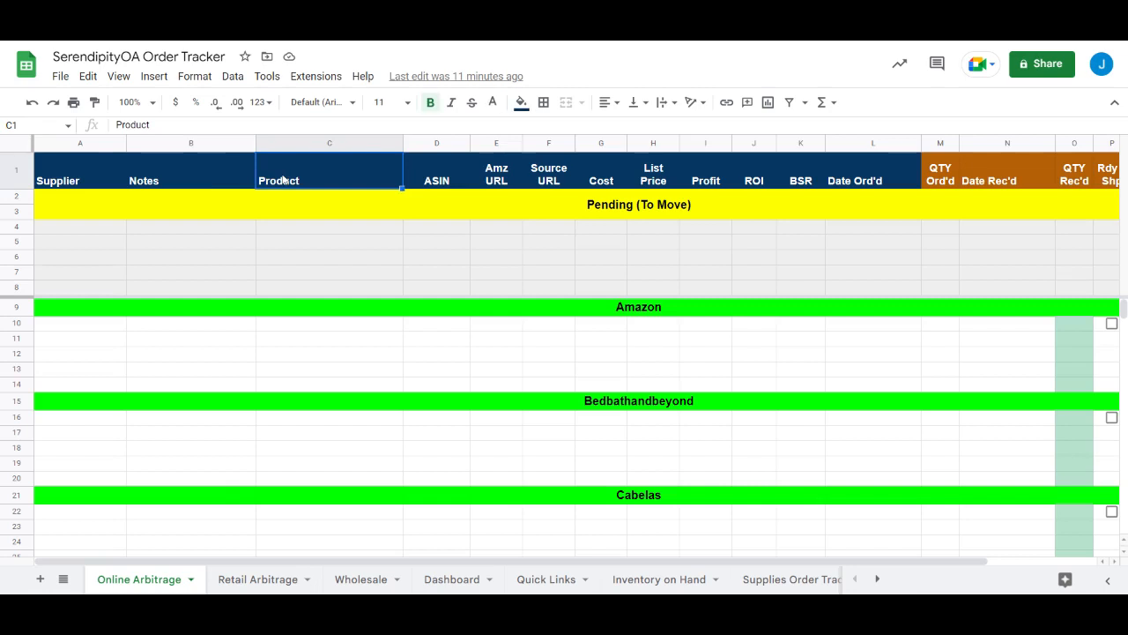
click(449, 185)
click(509, 188)
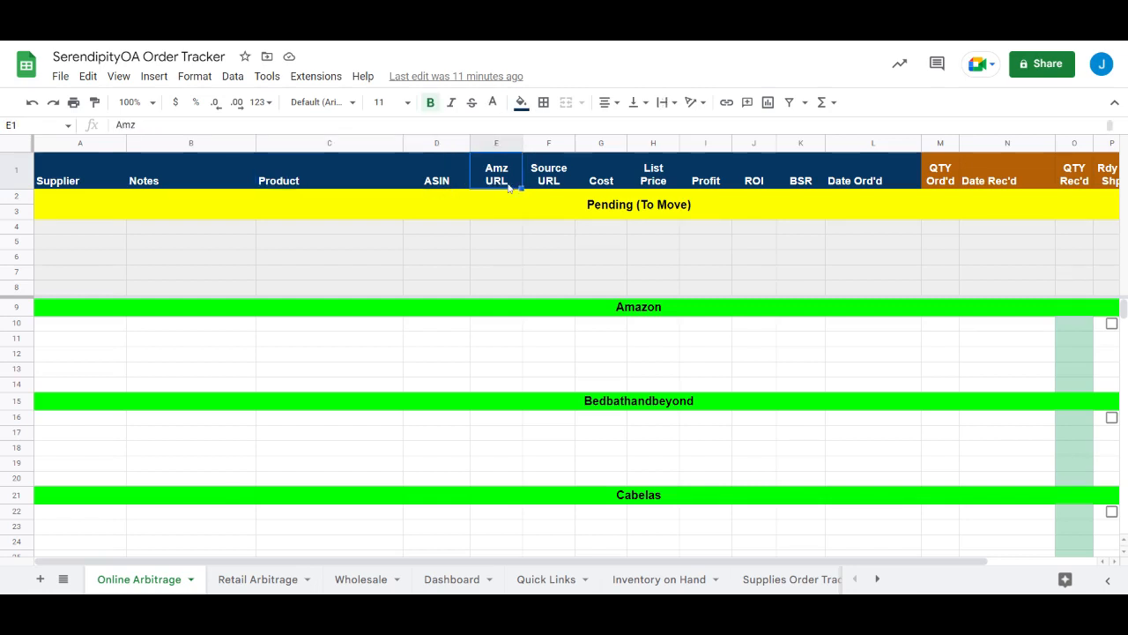
click(541, 182)
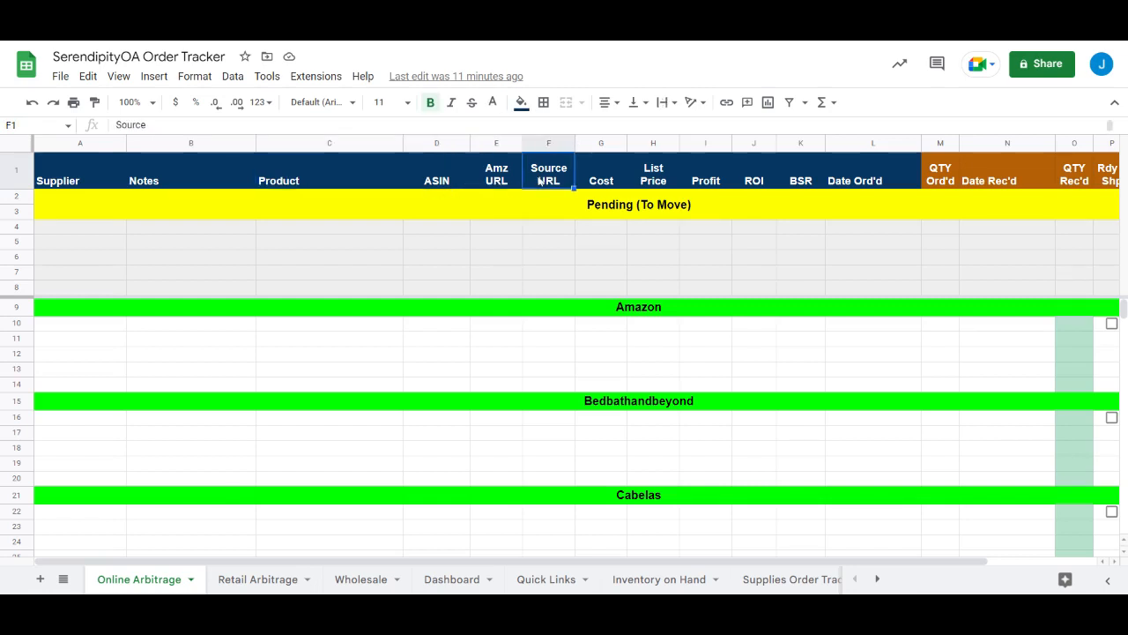
click(612, 178)
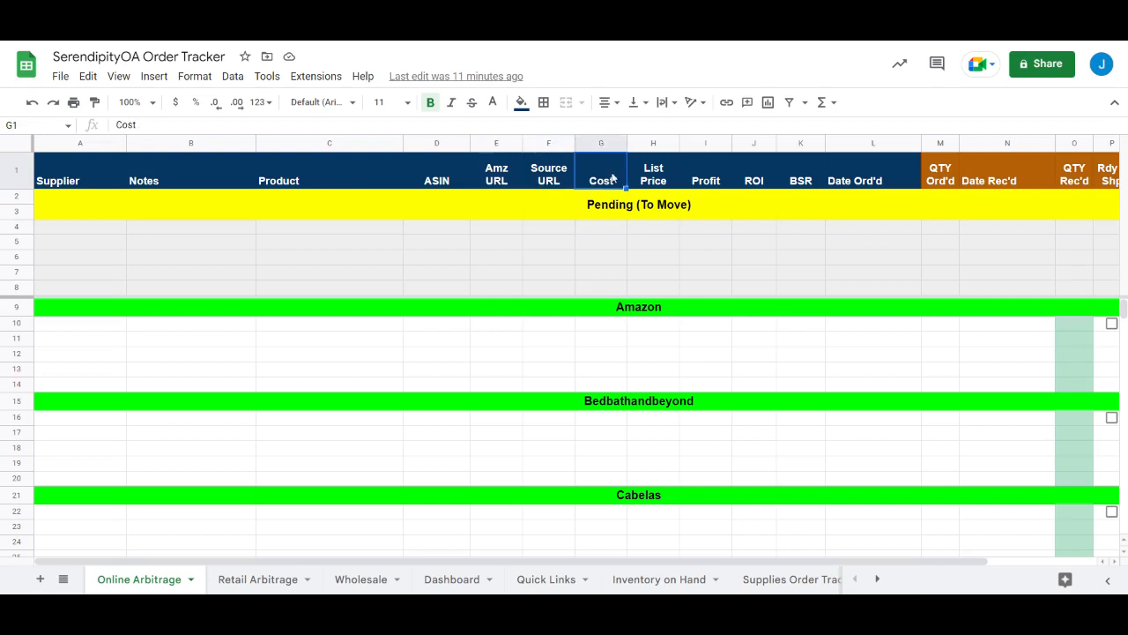
click(661, 181)
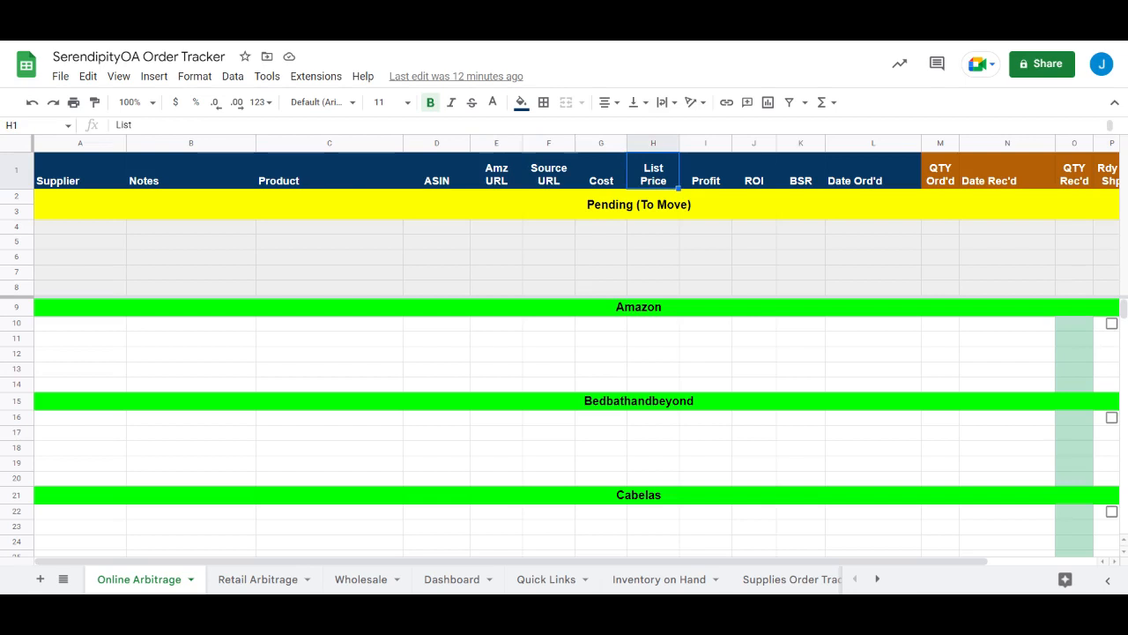
click(712, 183)
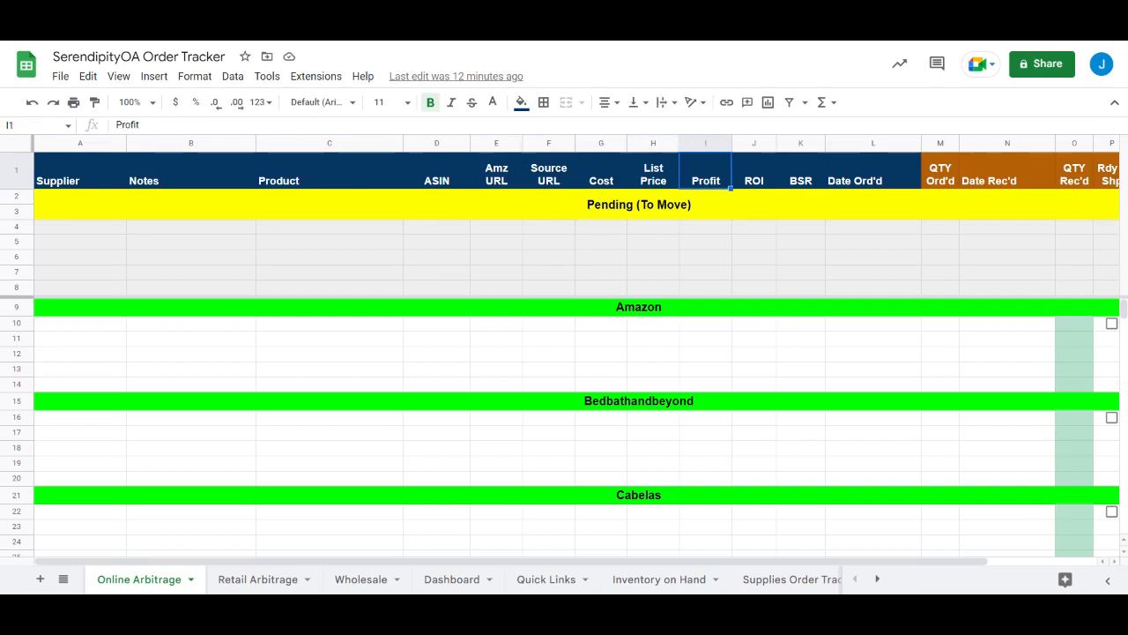
click(747, 180)
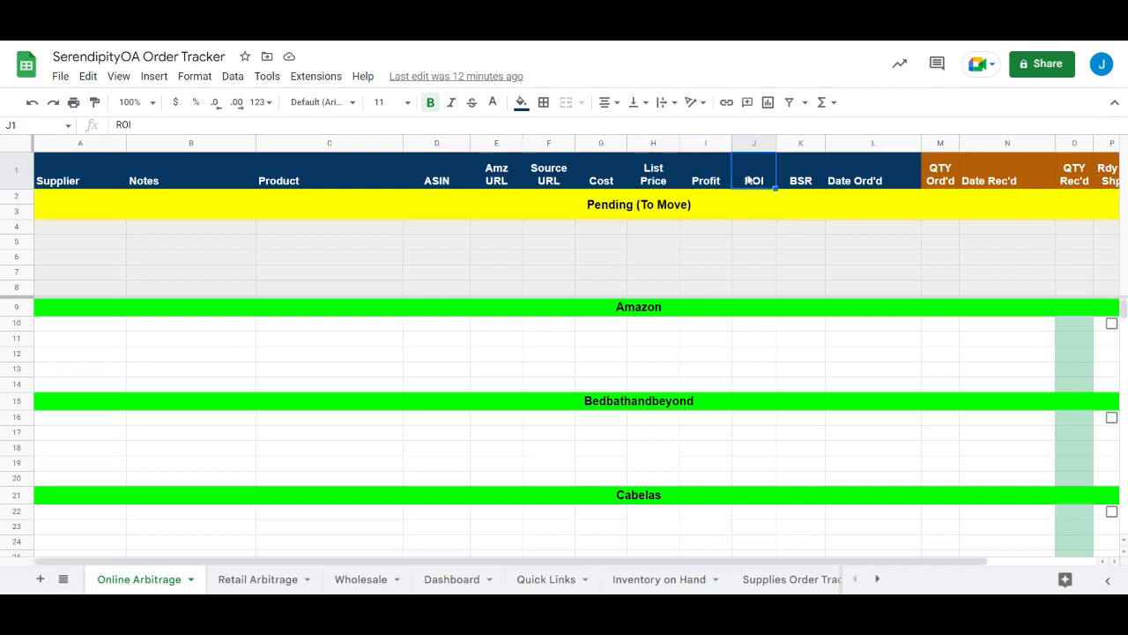
click(803, 187)
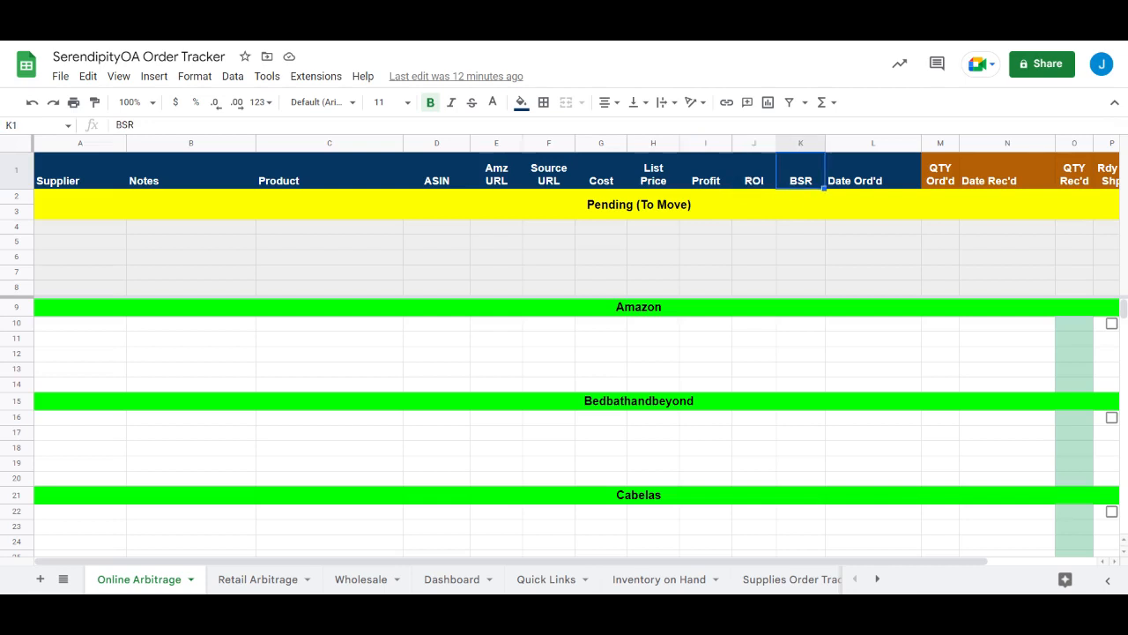
click(877, 180)
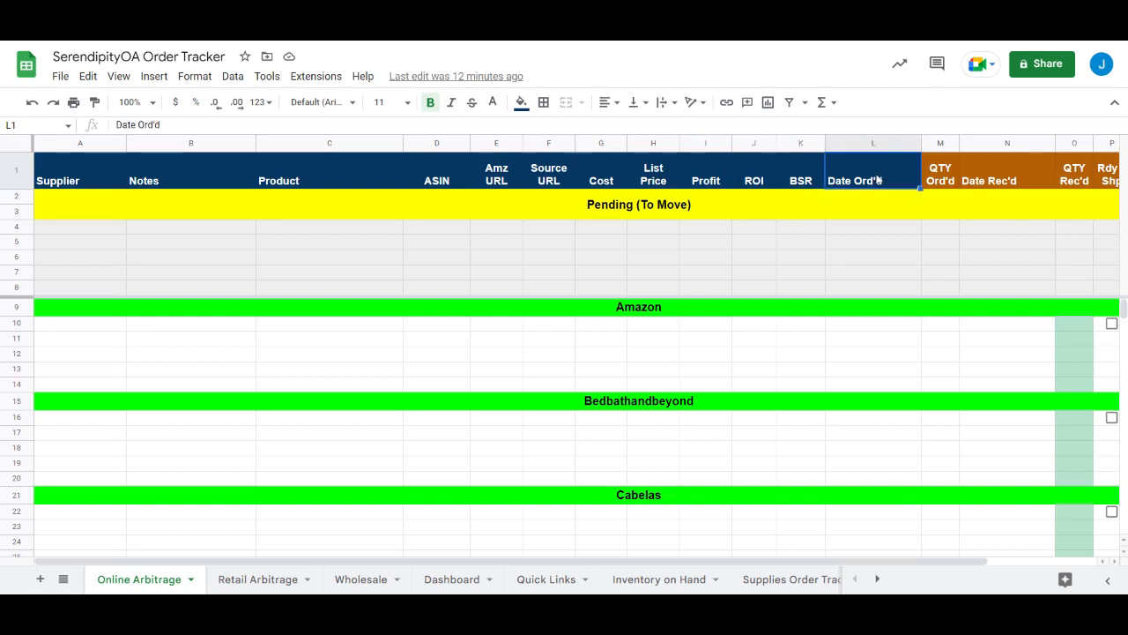
- Review the orange receiving and shipping column headings from QTY Ord'd through New SKU on the Online Arbitrage sheet
click(935, 175)
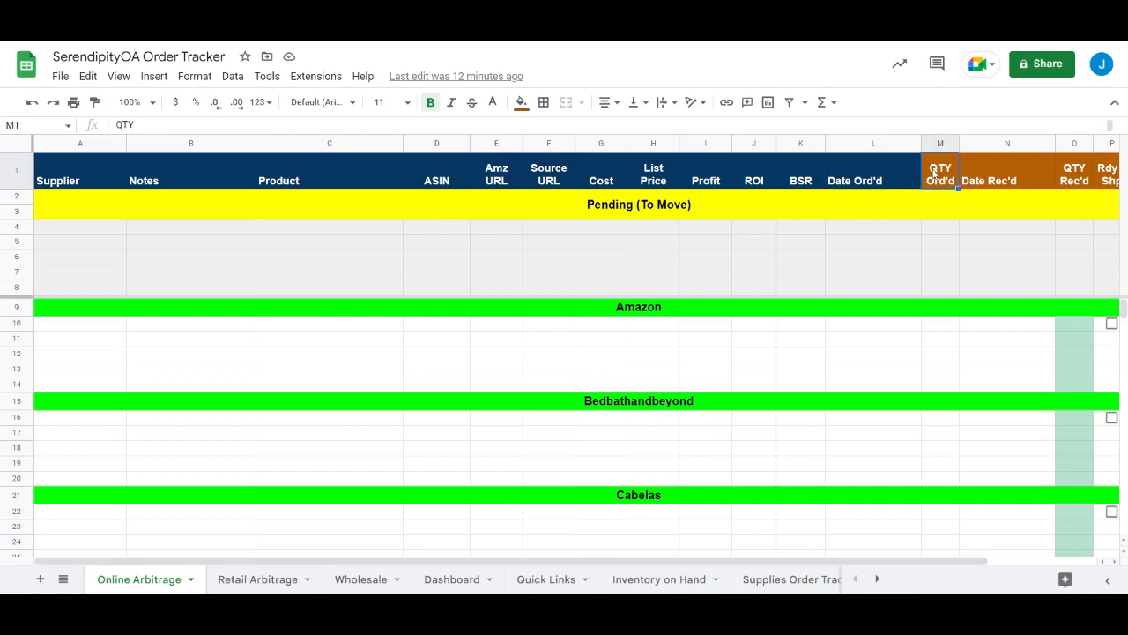
click(989, 181)
click(1082, 180)
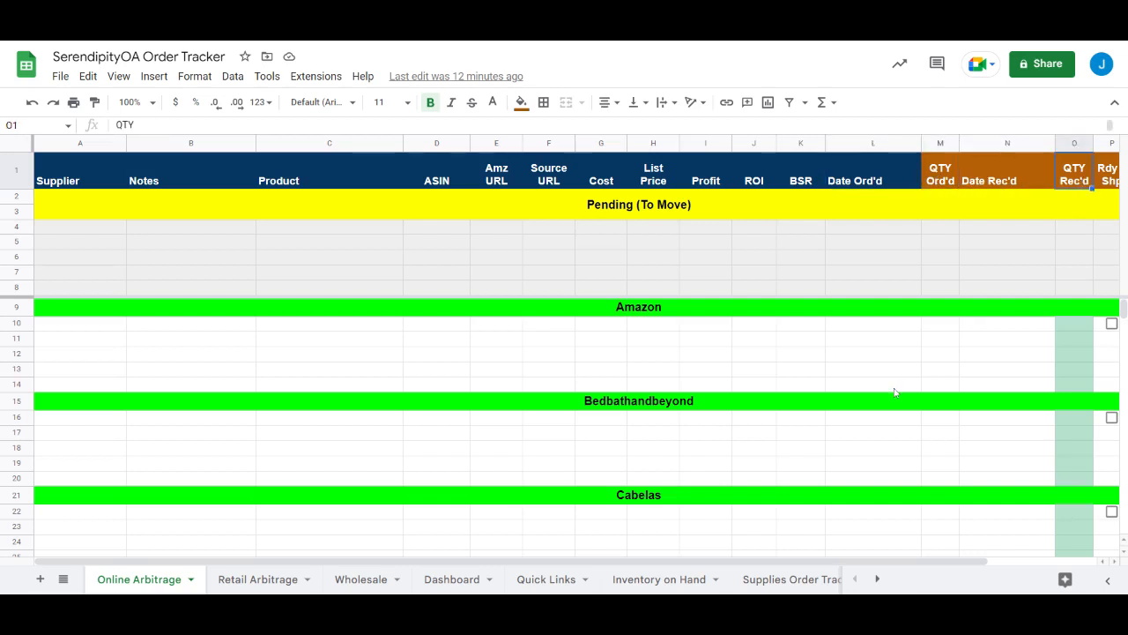
drag(949, 562, 1040, 568)
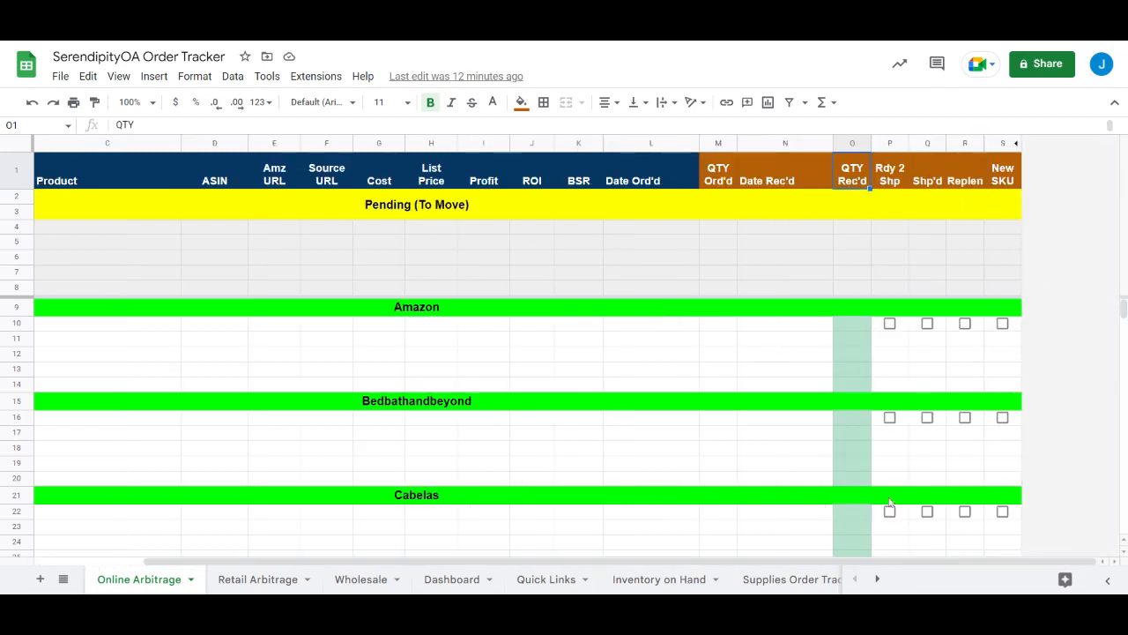
drag(888, 558, 778, 557)
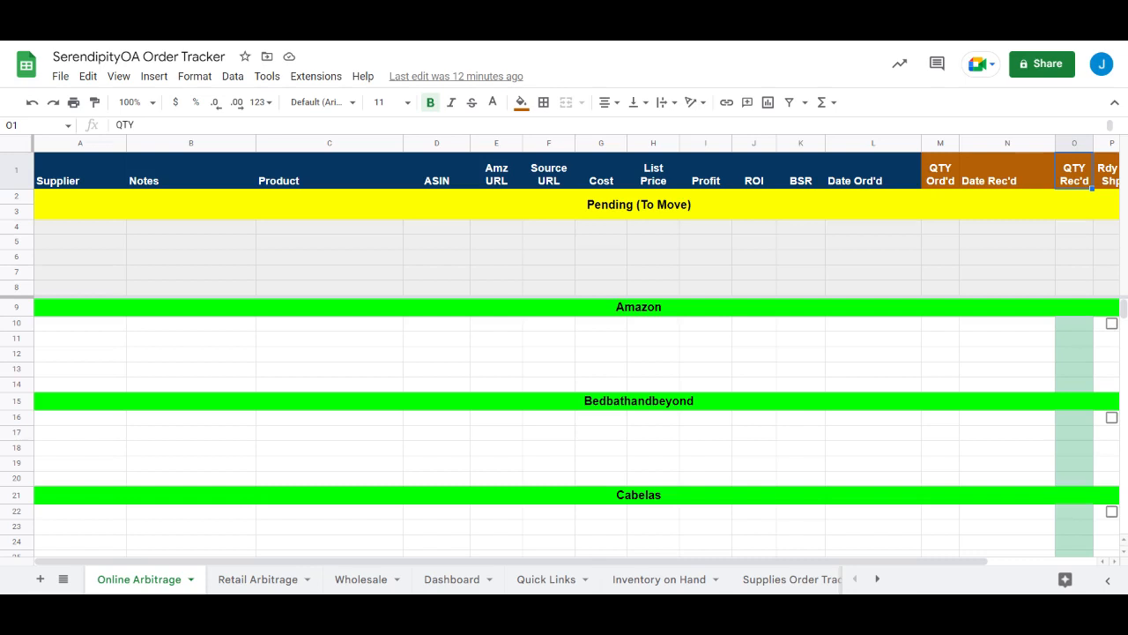
- Look over the Amazon, Bedbathandbeyond and Cabelas supplier sections of the Online Arbitrage sheet
click(679, 308)
click(676, 400)
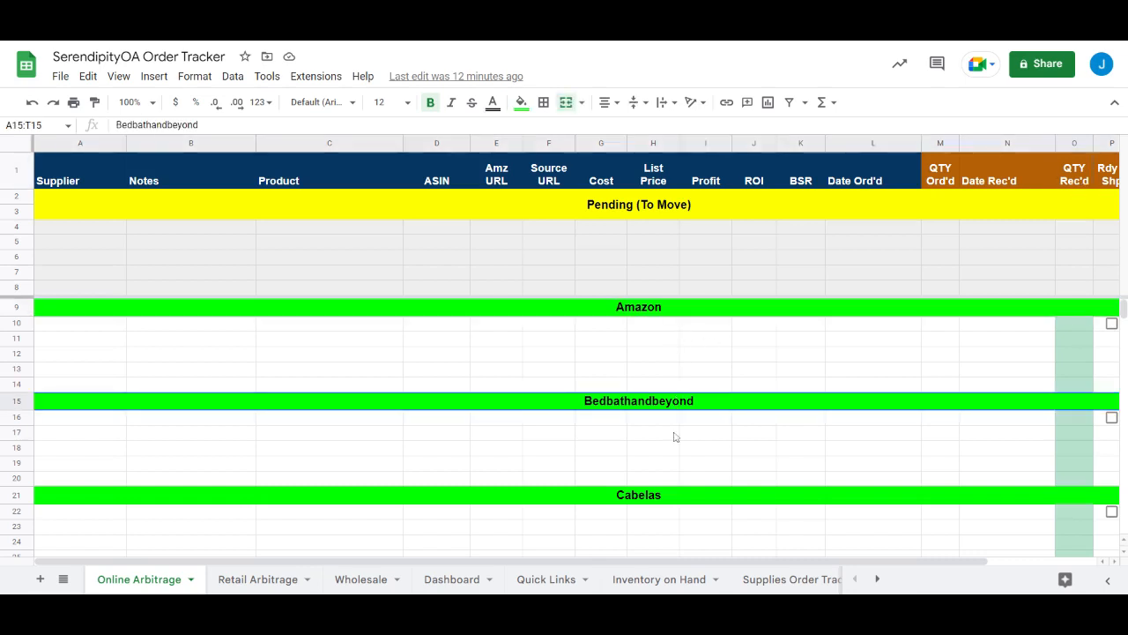
click(679, 497)
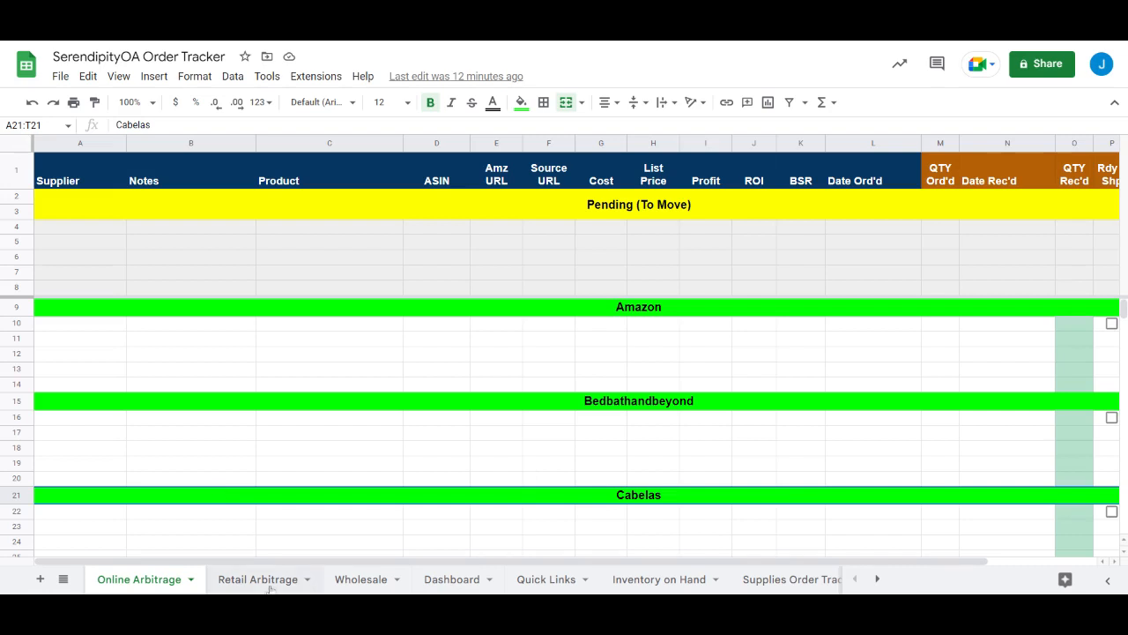
- View the Retail Arbitrage sheet and the Wholesale sheet, examining the Wholesale sheet's SKU column
click(297, 580)
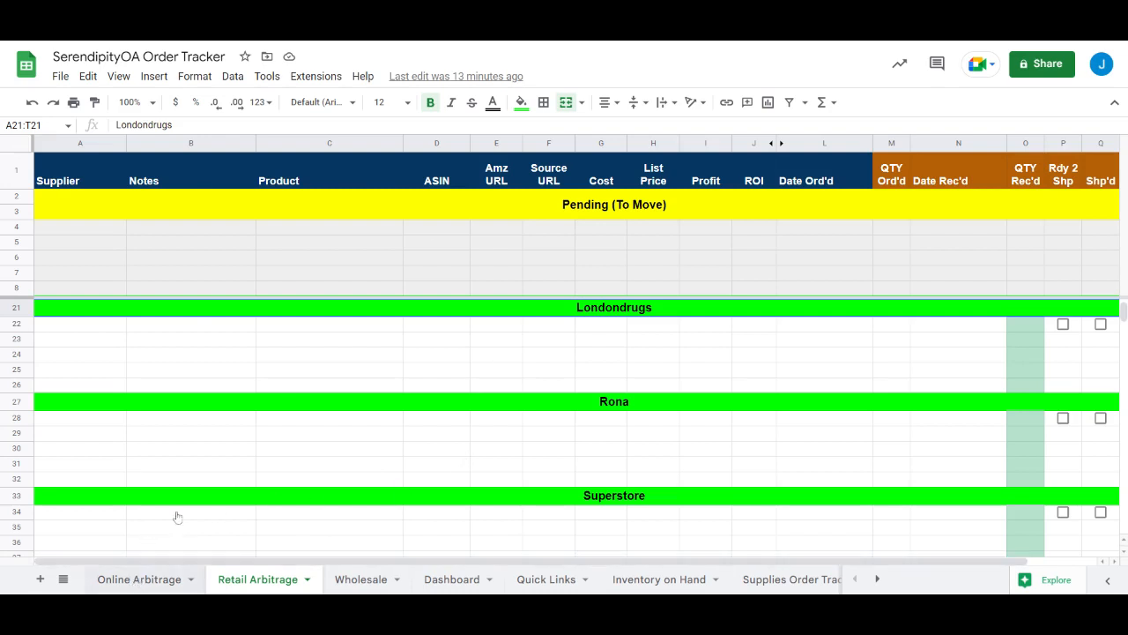
click(361, 580)
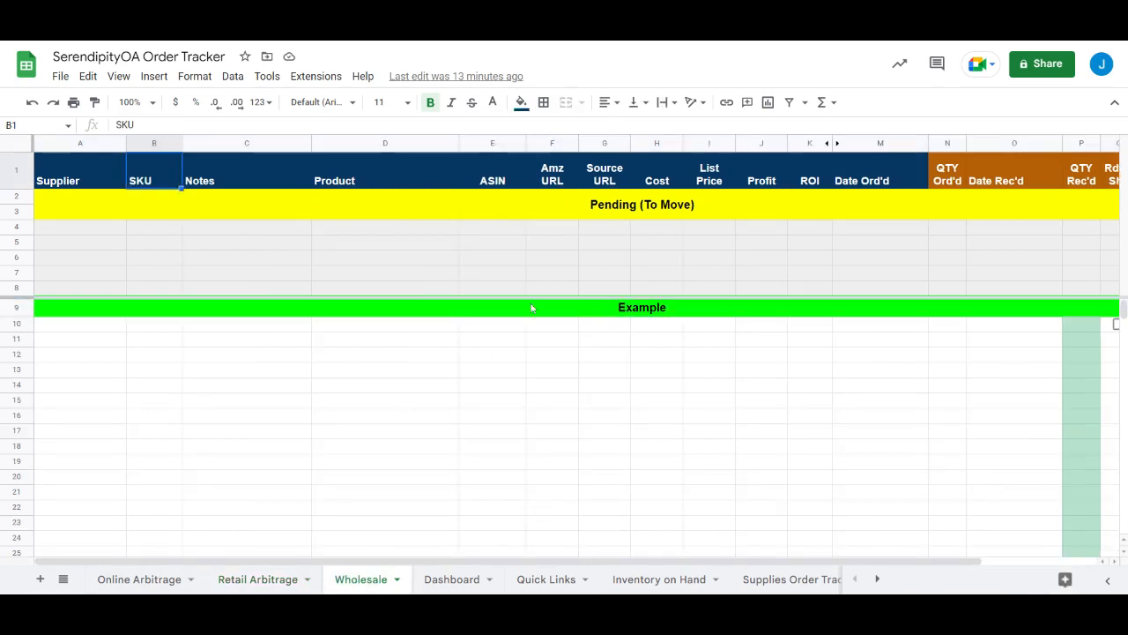
click(168, 145)
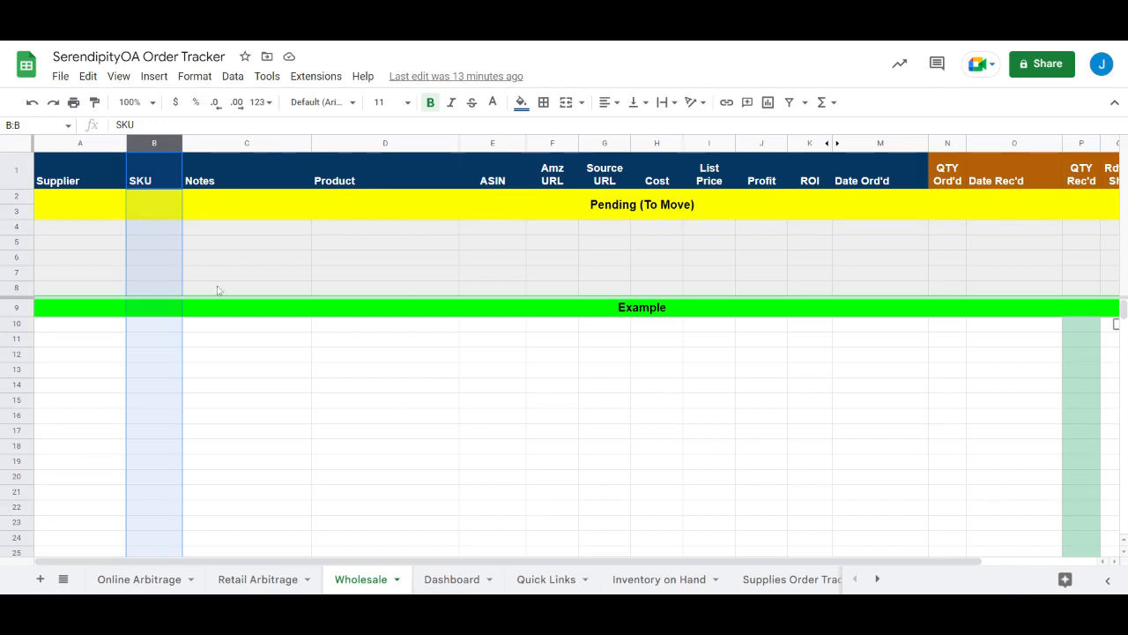
click(284, 420)
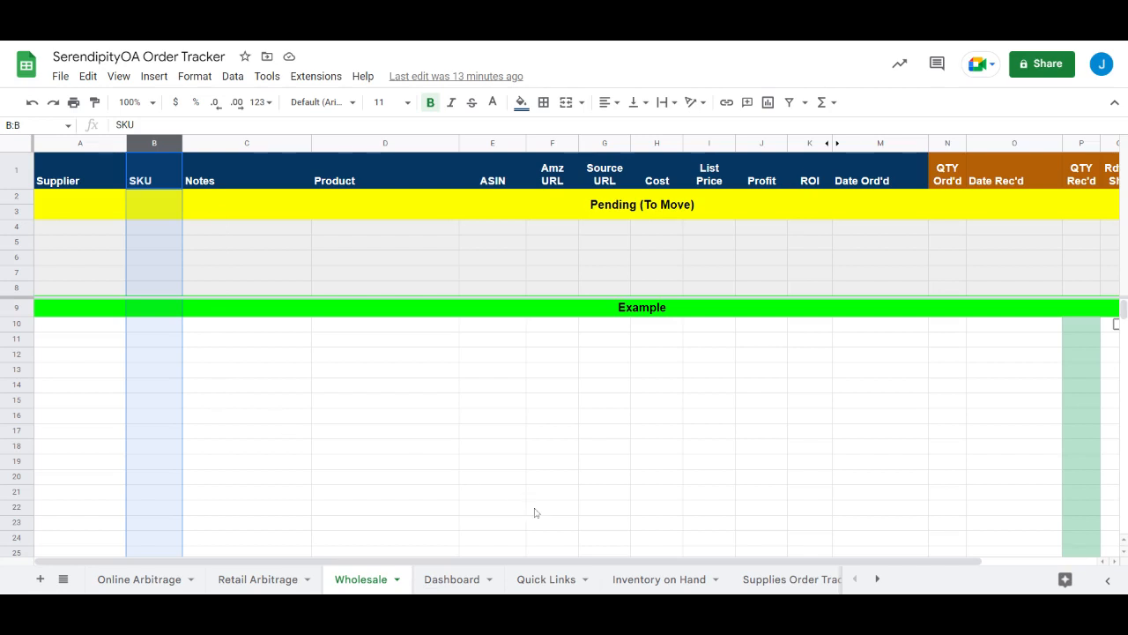
- Open the Dashboard sheet and look over its Inventory Limits, Unit Info and Totals sections
click(451, 579)
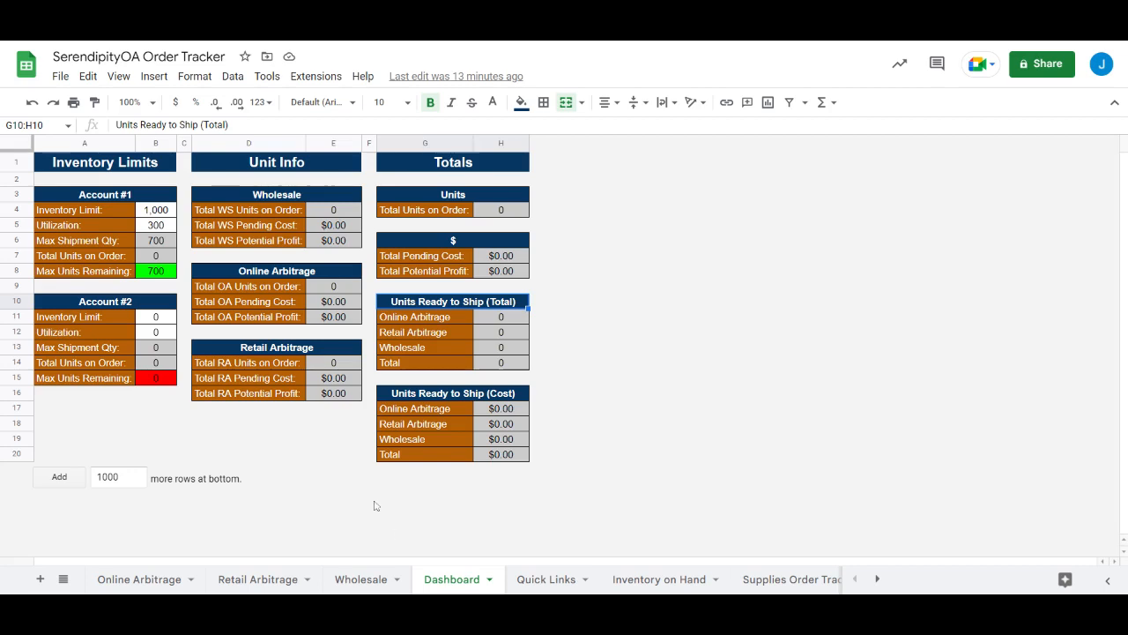
click(94, 169)
click(332, 169)
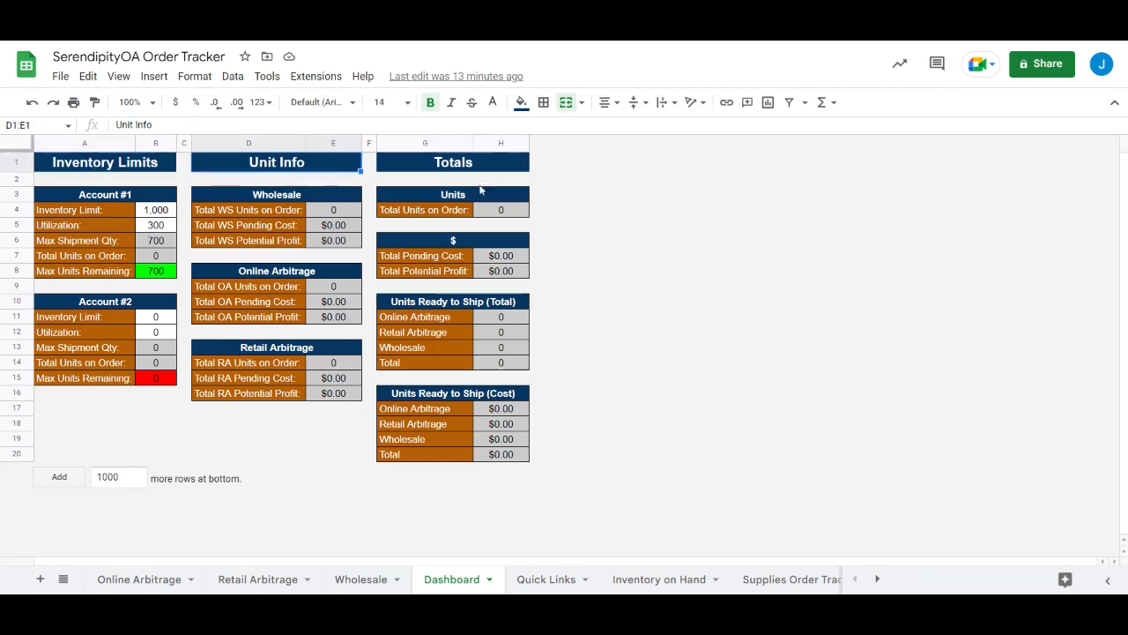
click(490, 170)
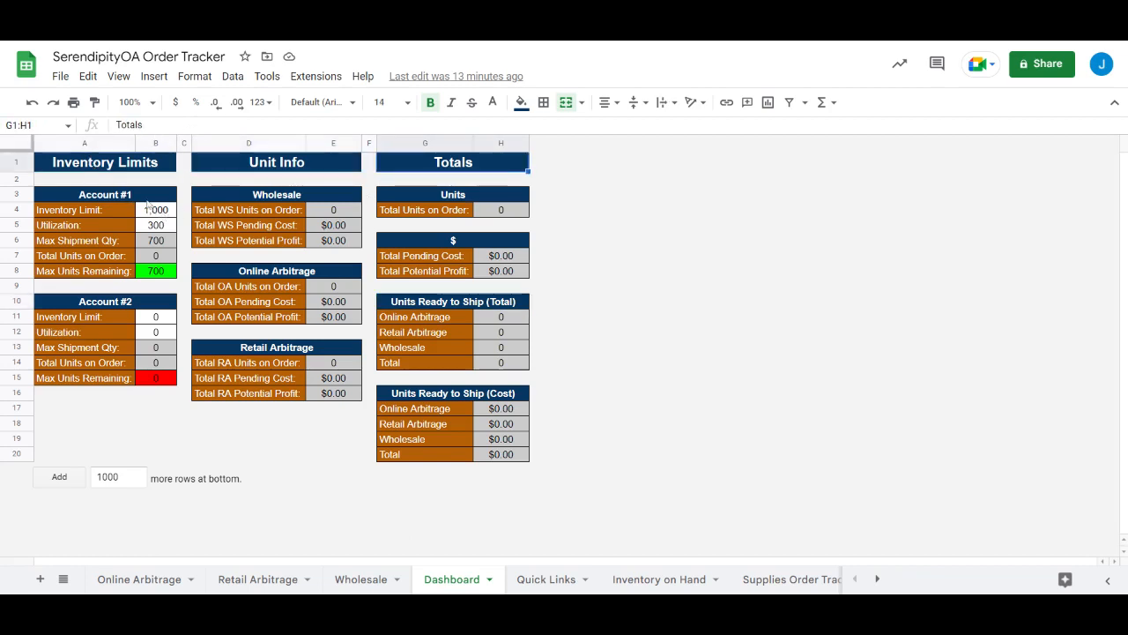
- Examine the Dashboard's Inventory Limits accounts, checking each Account #1 value from Inventory Limit through Max Units Remaining
click(130, 170)
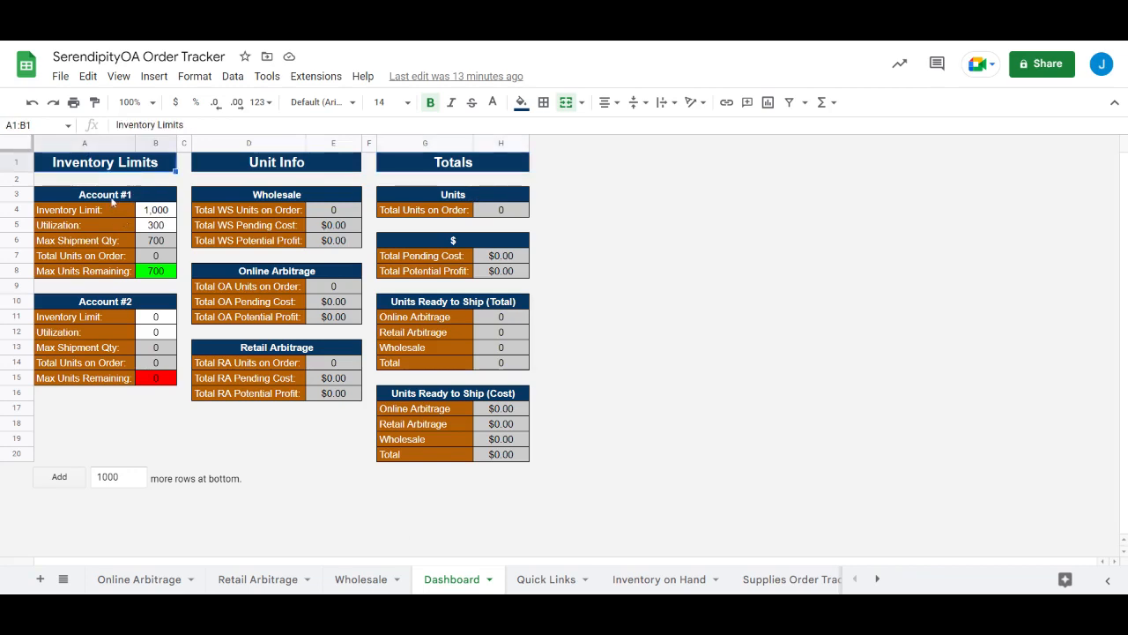
click(112, 199)
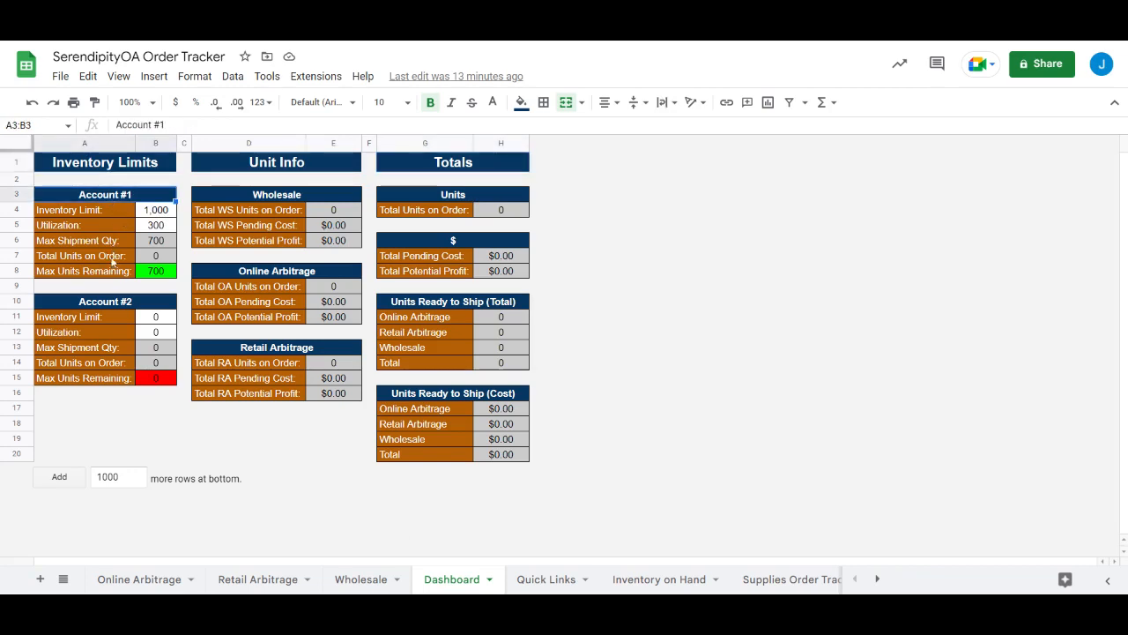
click(118, 302)
click(130, 200)
click(163, 214)
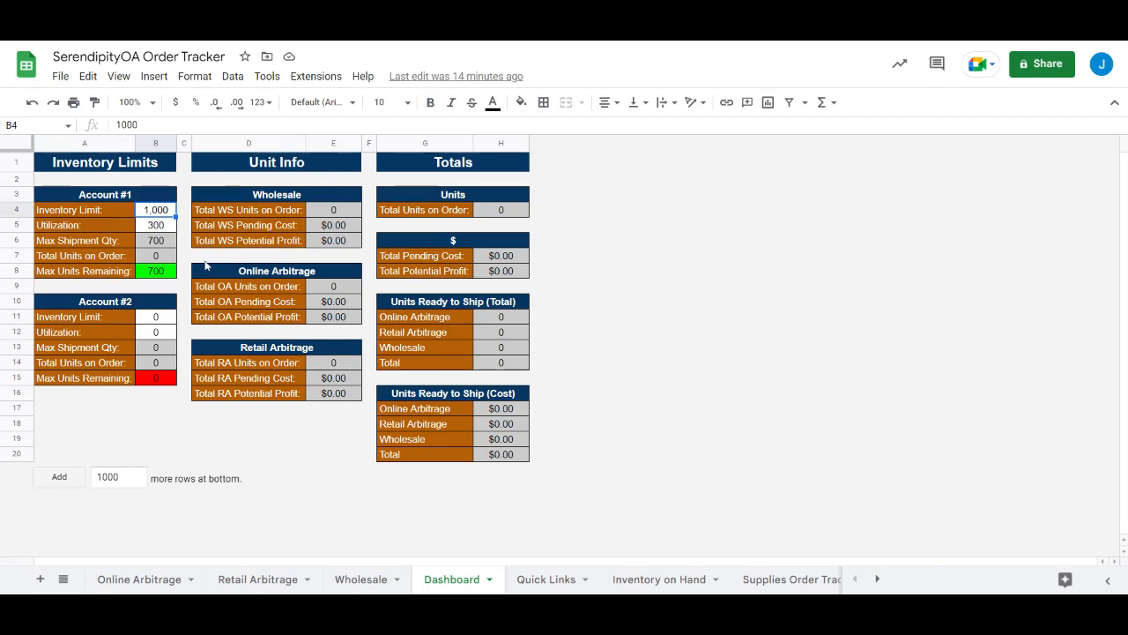
click(151, 228)
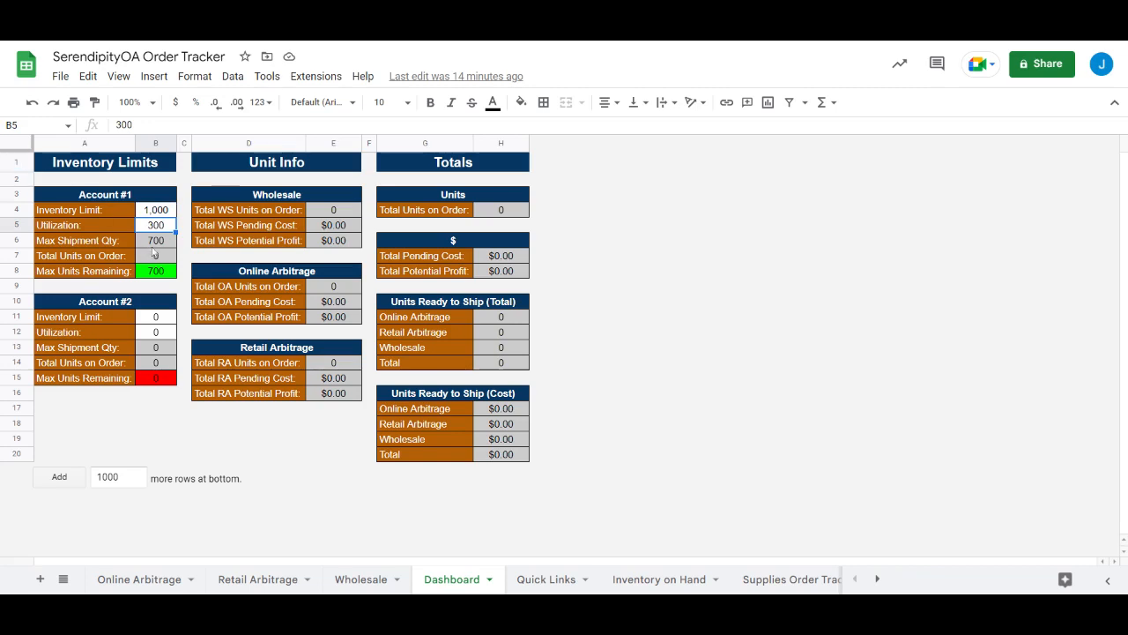
key(Down)
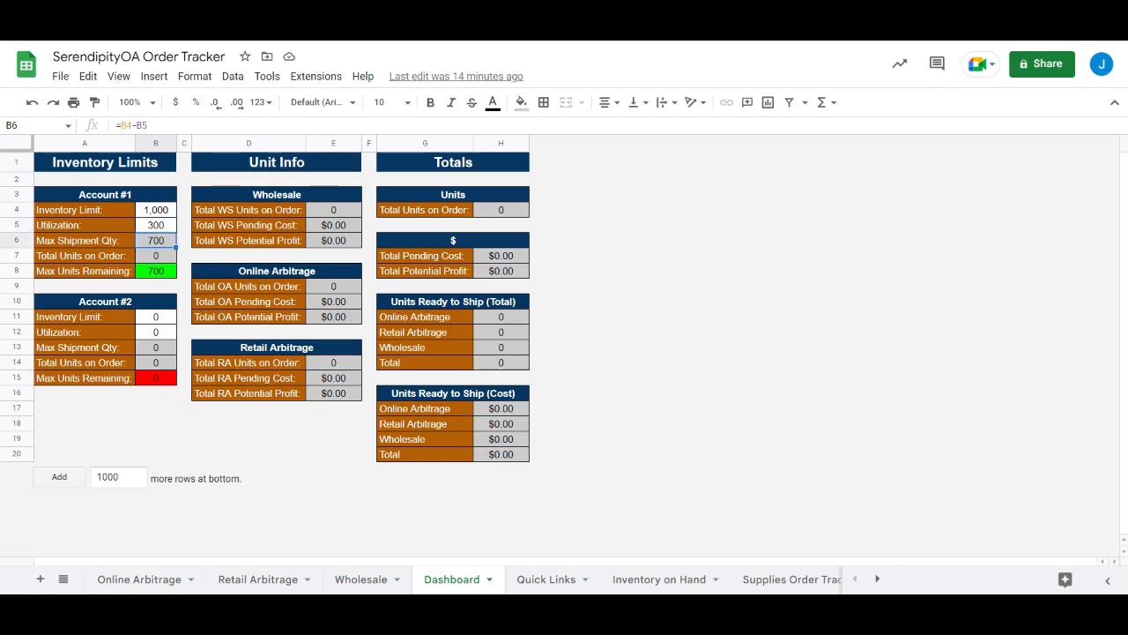
click(166, 260)
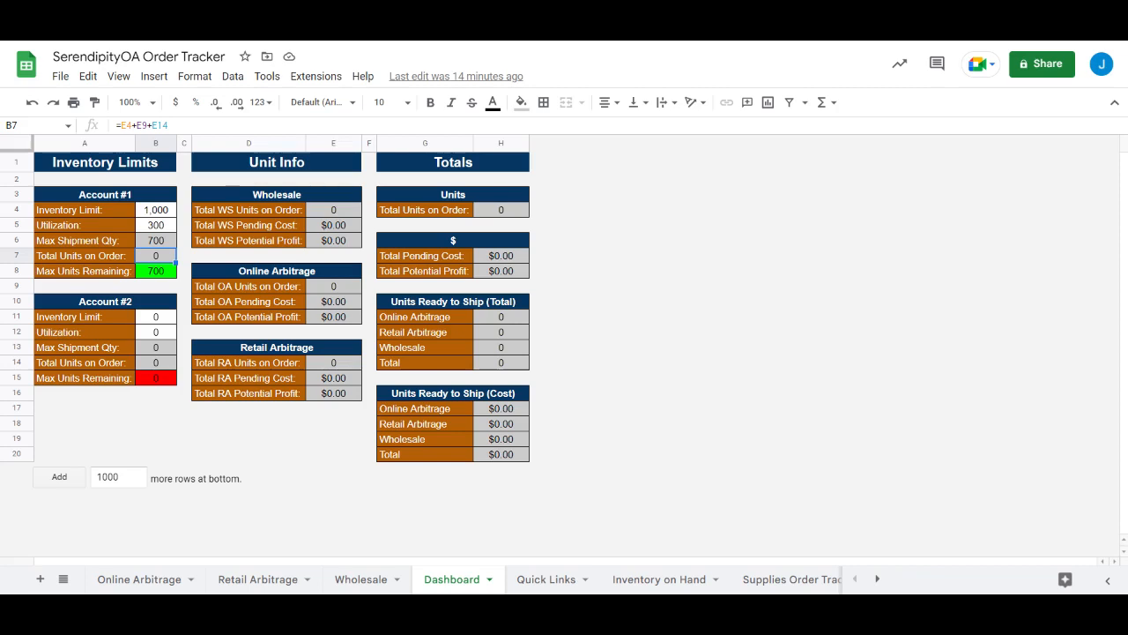
click(165, 272)
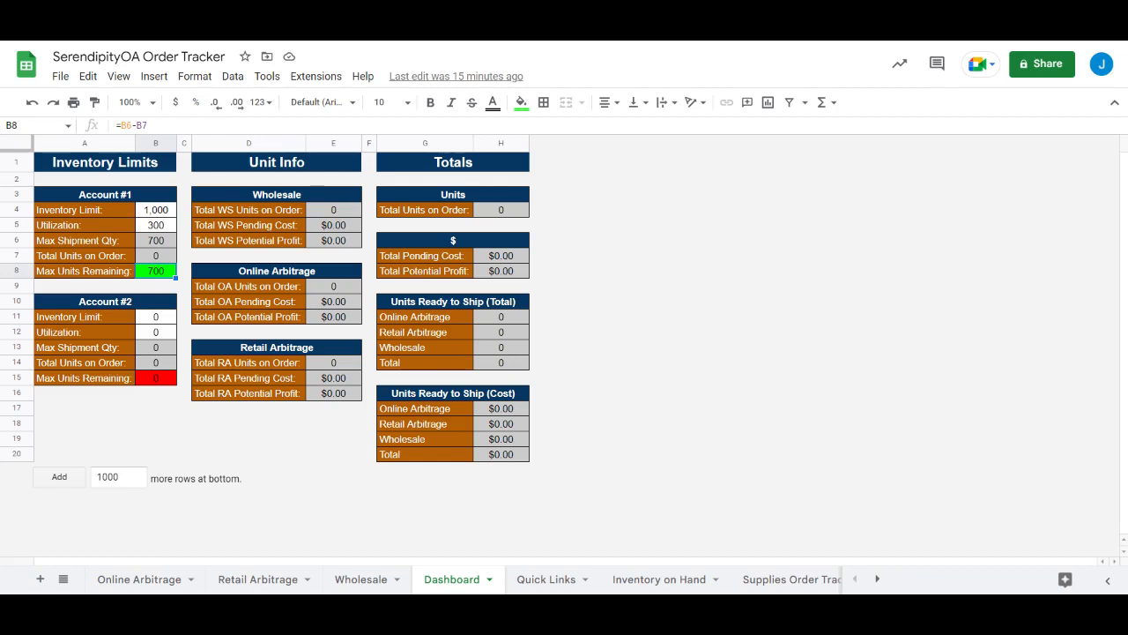
- Examine the Wholesale block under Unit Info, covering units on order, pending cost and potential profit
click(300, 212)
click(299, 162)
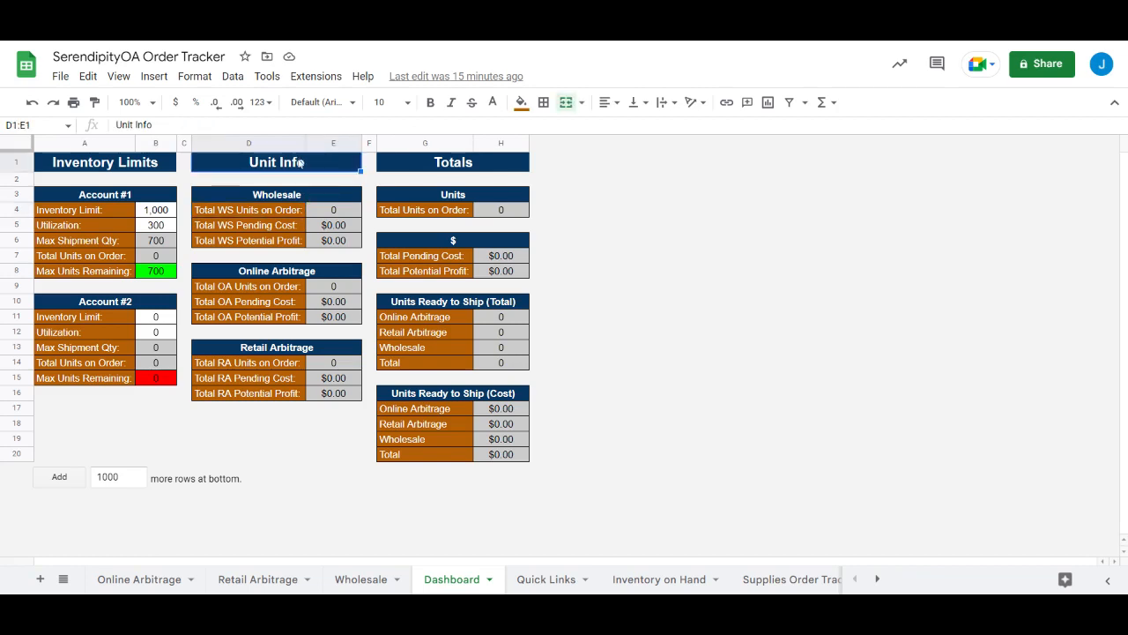
click(304, 228)
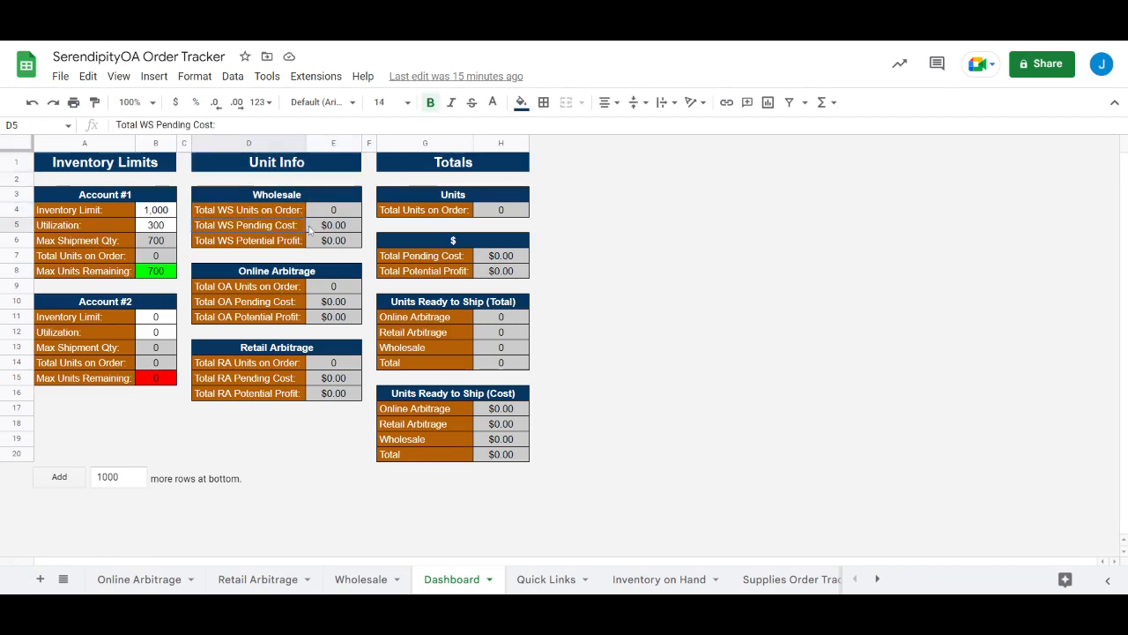
click(277, 213)
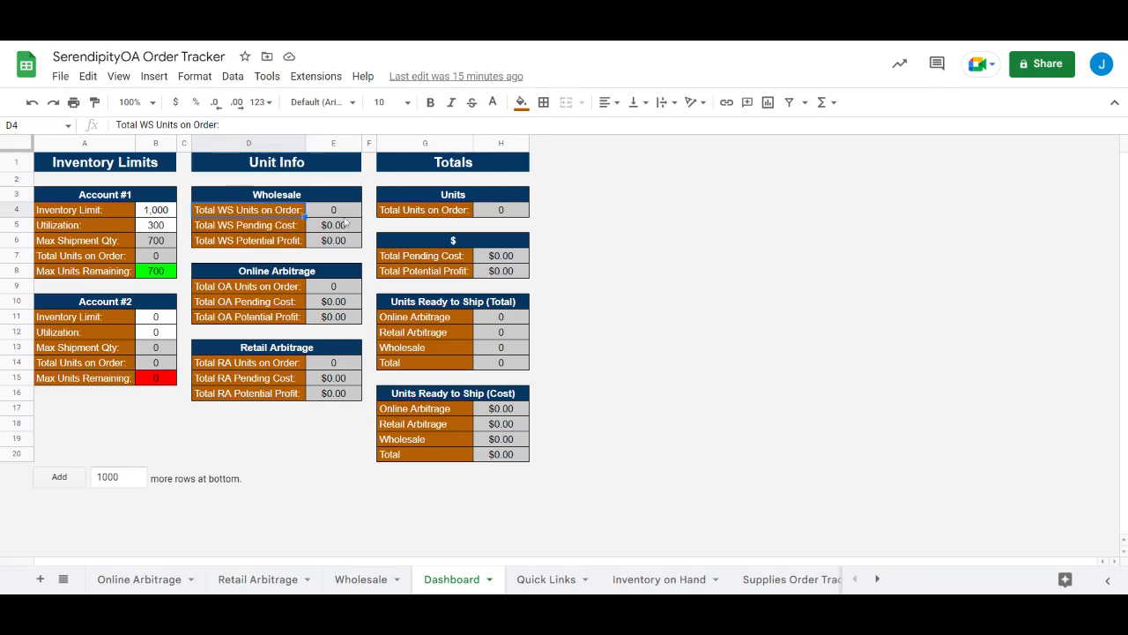
click(290, 230)
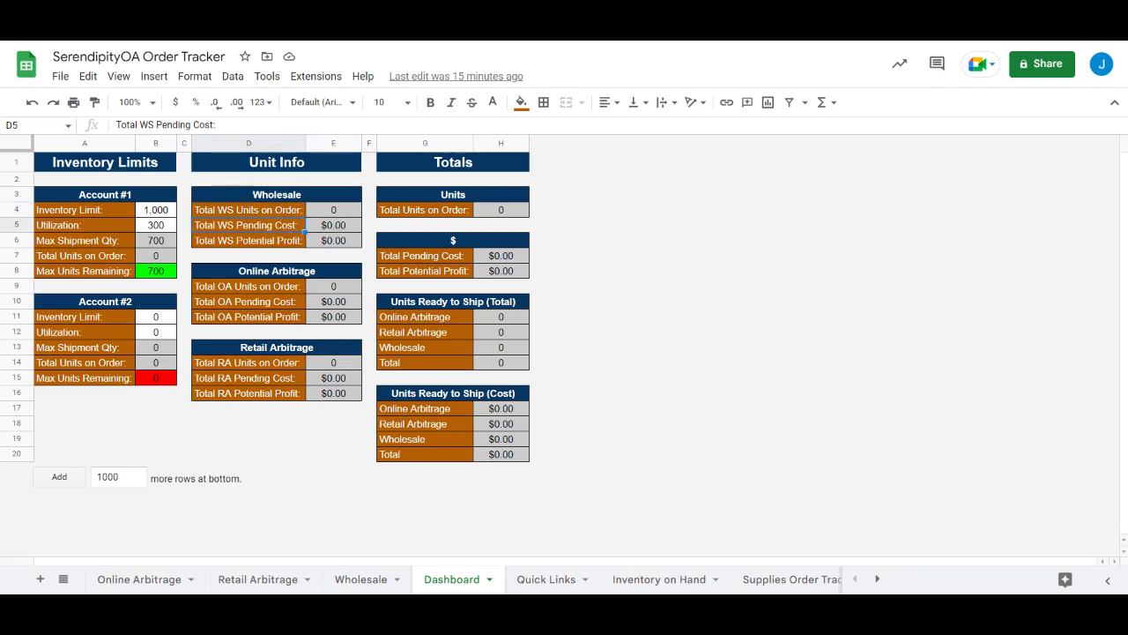
click(270, 243)
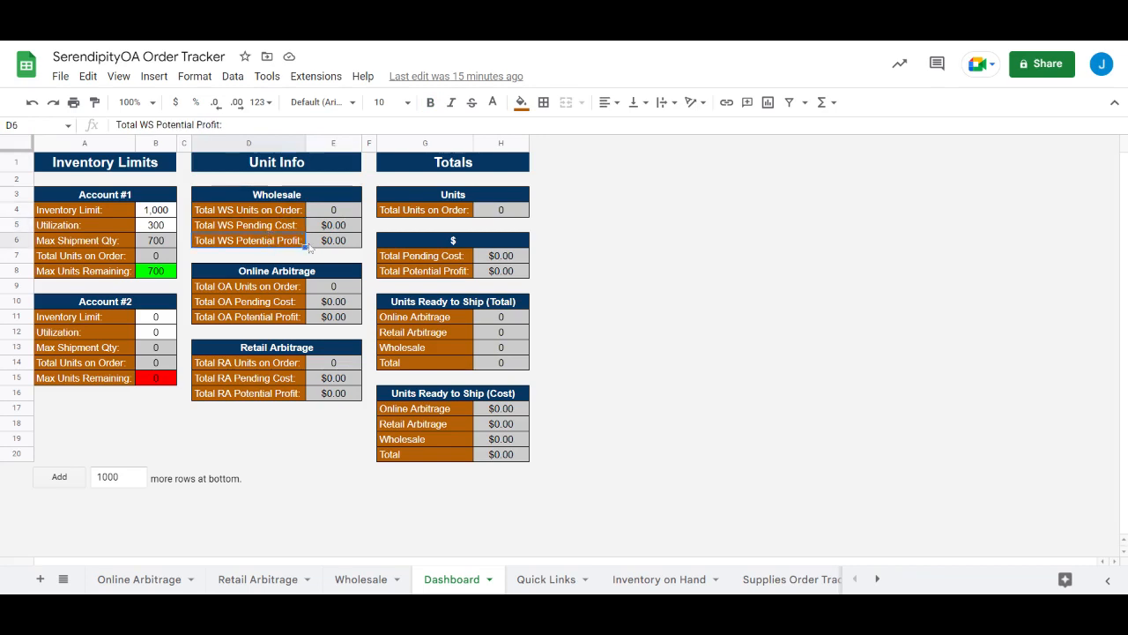
- Review the Dashboard's Unit Info blocks for Wholesale, Online Arbitrage and Retail Arbitrage
click(284, 200)
click(281, 274)
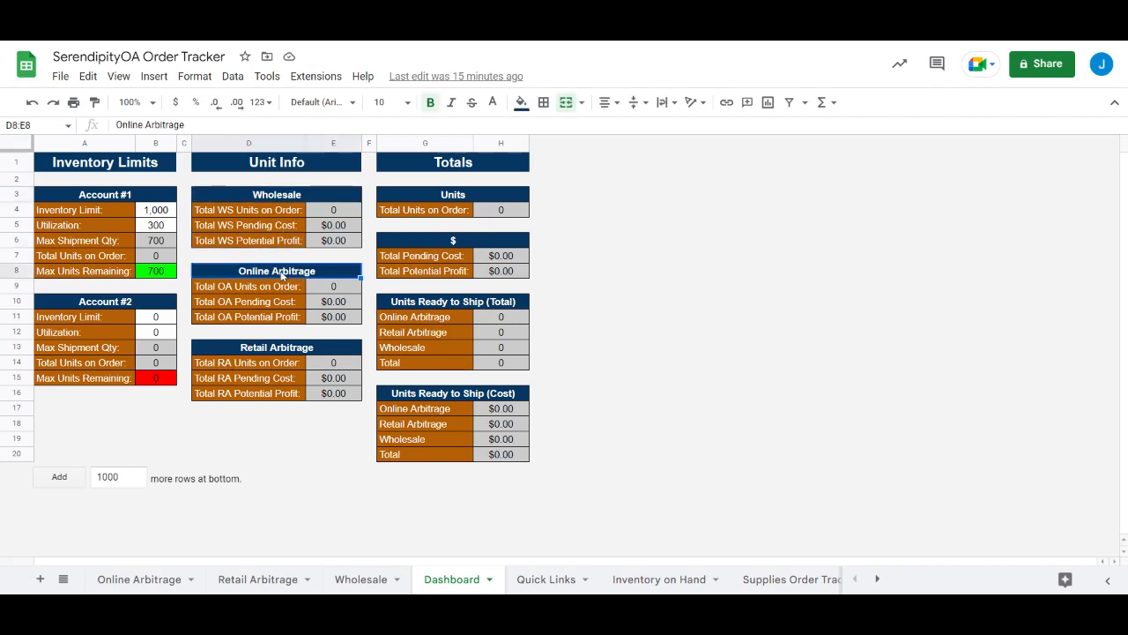
click(282, 351)
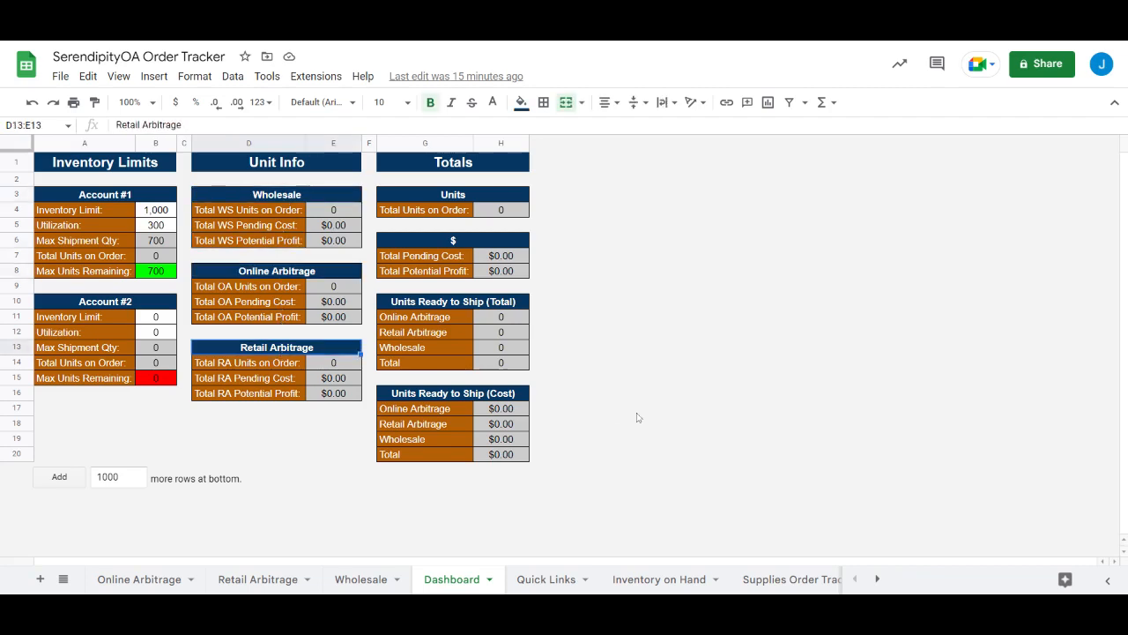
- Examine the Dashboard's Totals section, checking the Total Units on Order formula and the Units Ready to Ship (Total) block
click(475, 194)
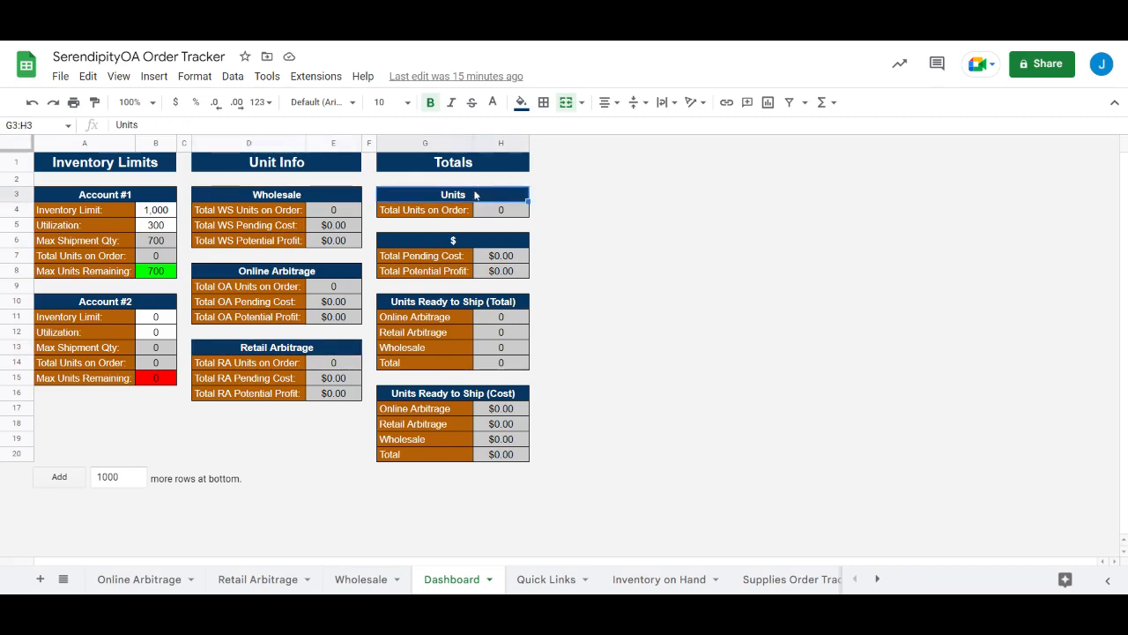
click(508, 212)
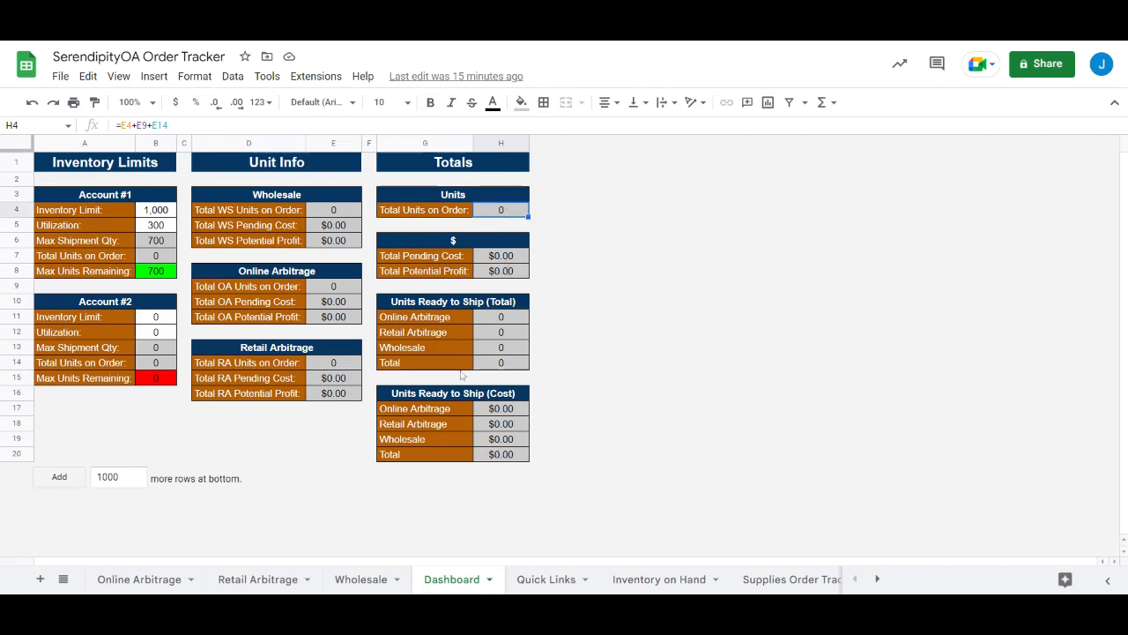
click(415, 304)
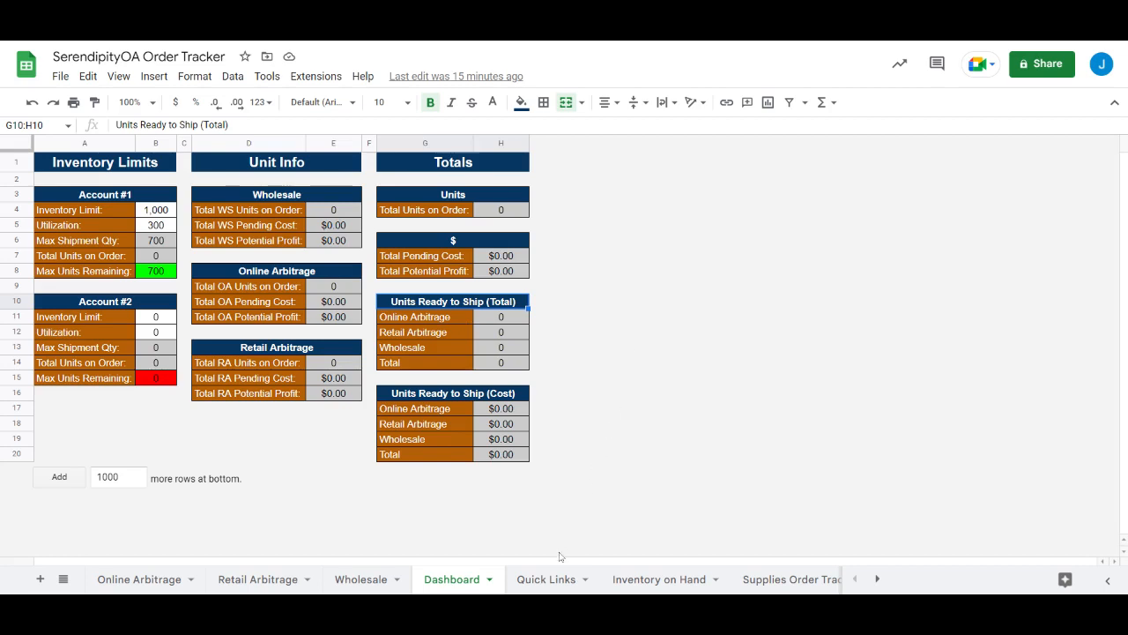
- View the Quick Links sheet, and search the Online Arbitrage sheet for "cabelas"
click(548, 578)
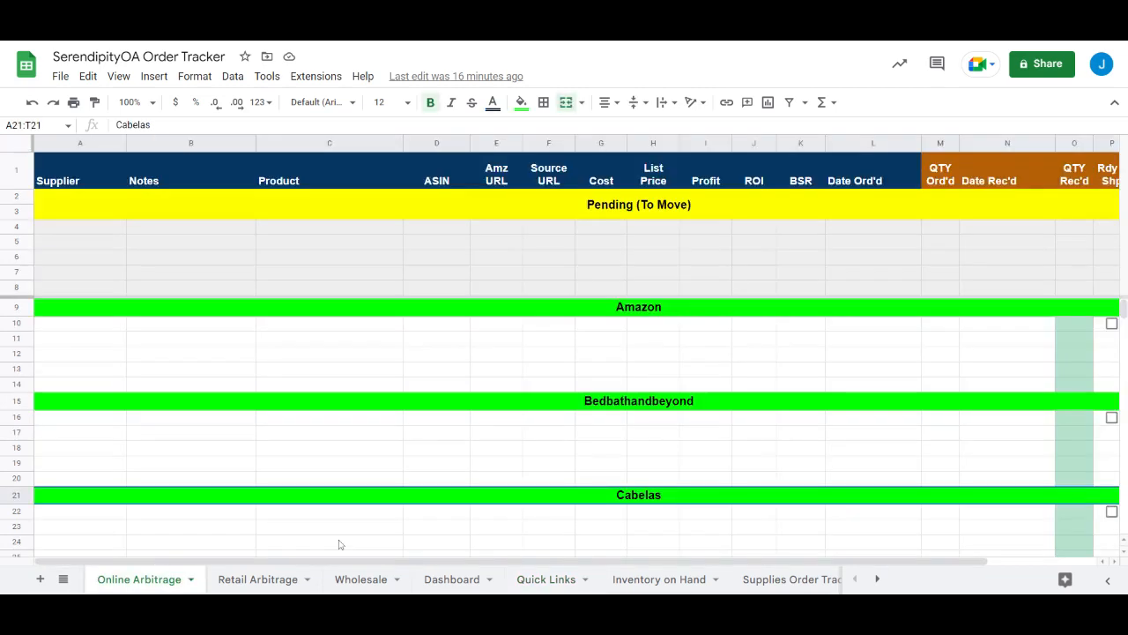
key(ctrl+f)
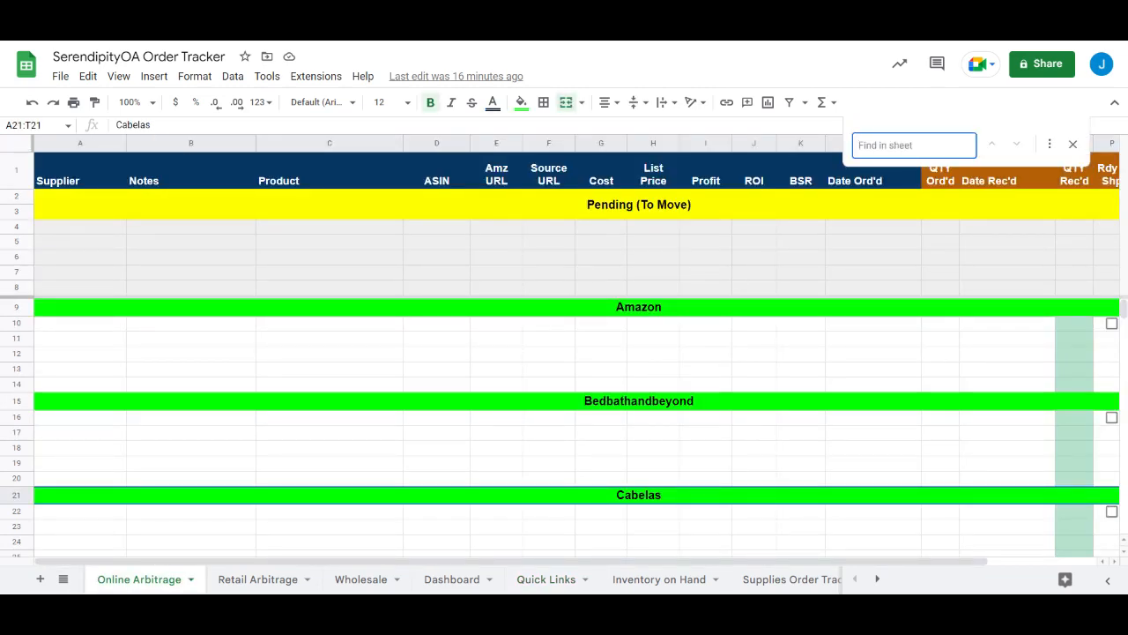
text(cabelas)
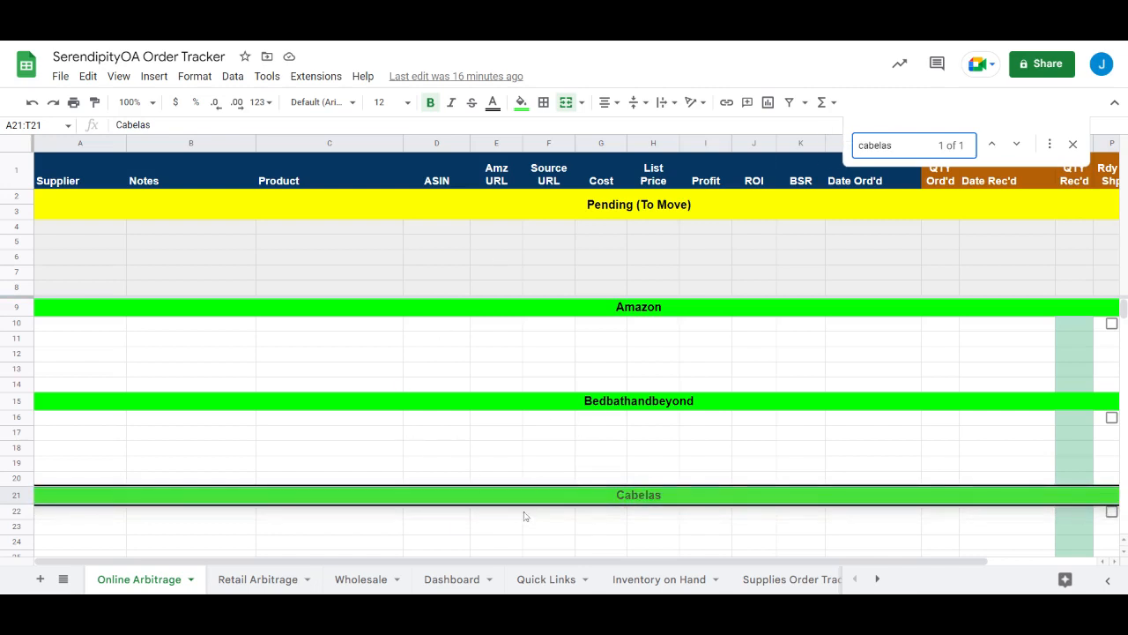
- Return to the Quick Links sheet and close the "cabelas" search
click(547, 579)
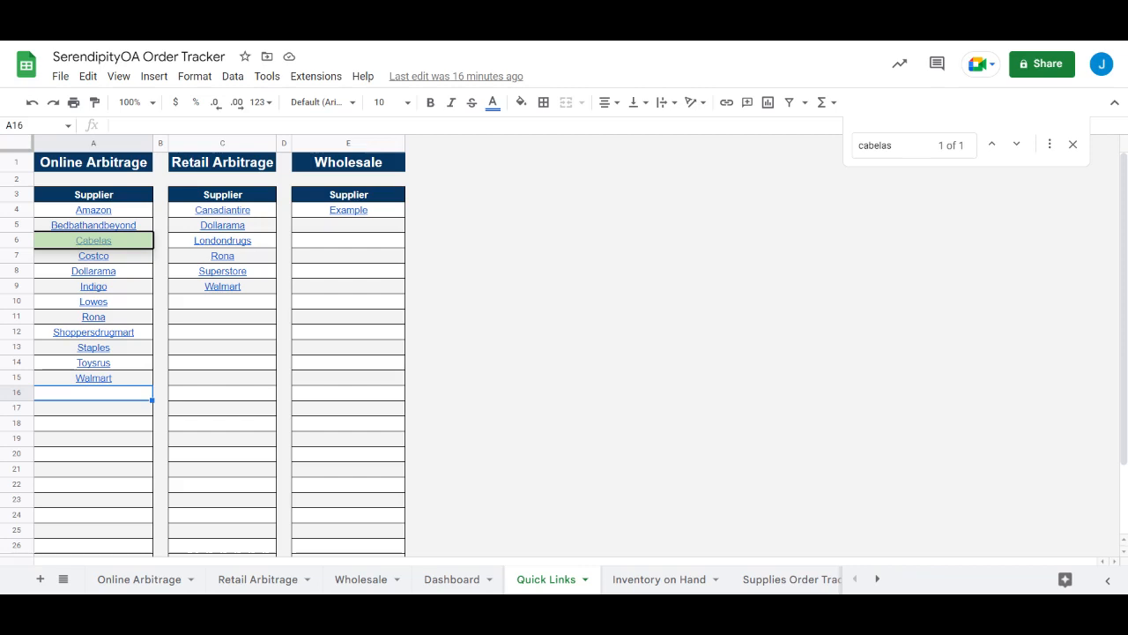
click(401, 441)
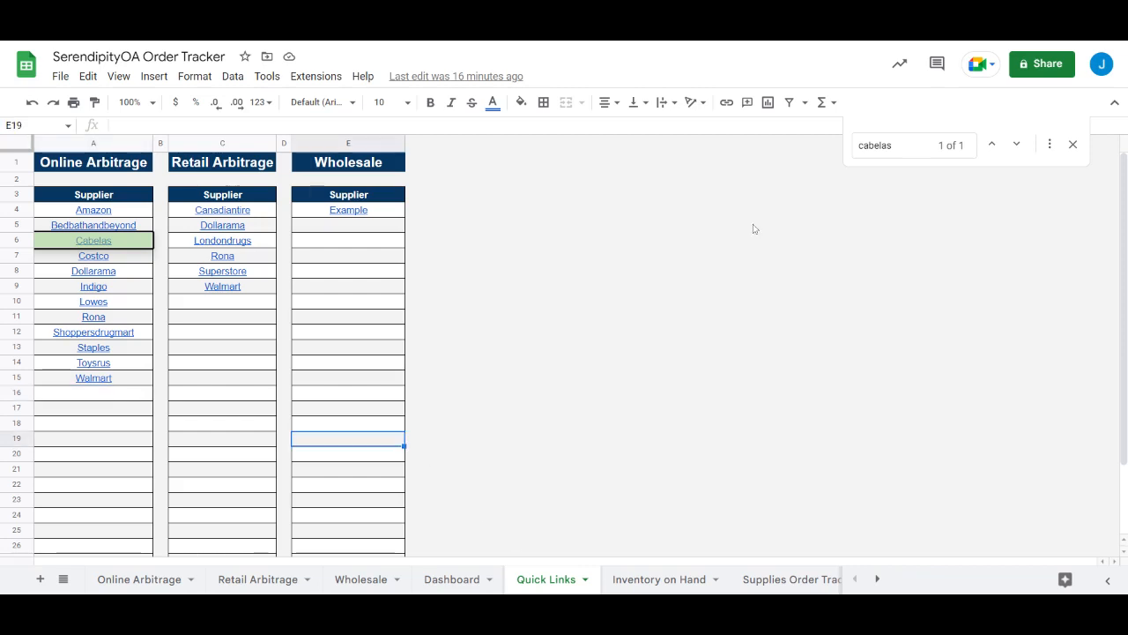
click(1073, 144)
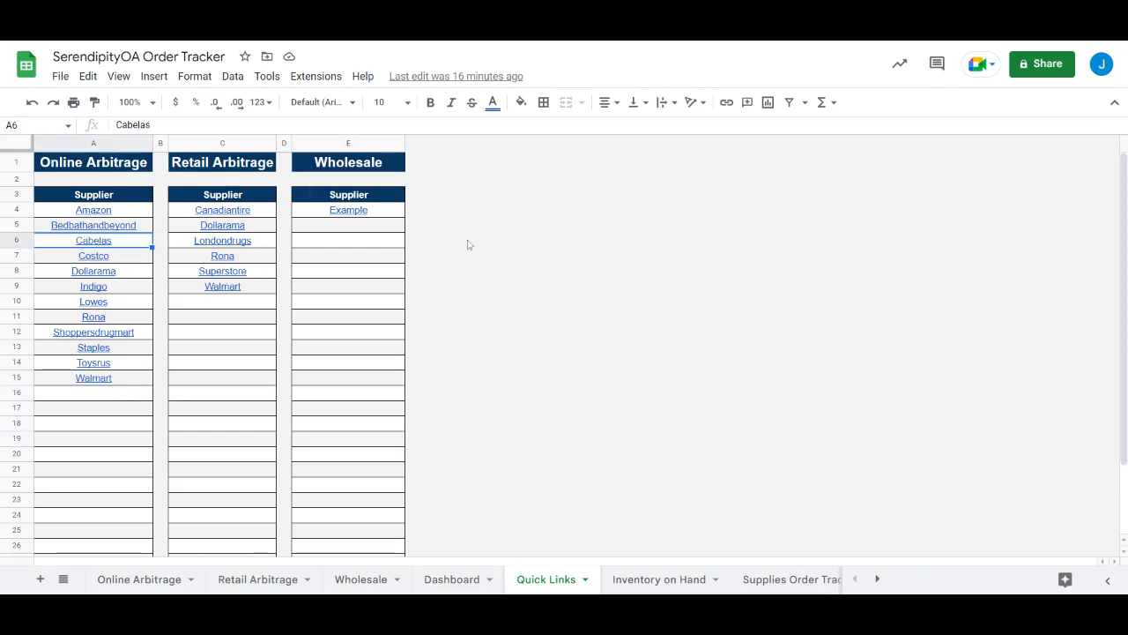
- Follow the Indigo link under Online Arbitrage suppliers to its section in the Online Arbitrage sheet
click(106, 288)
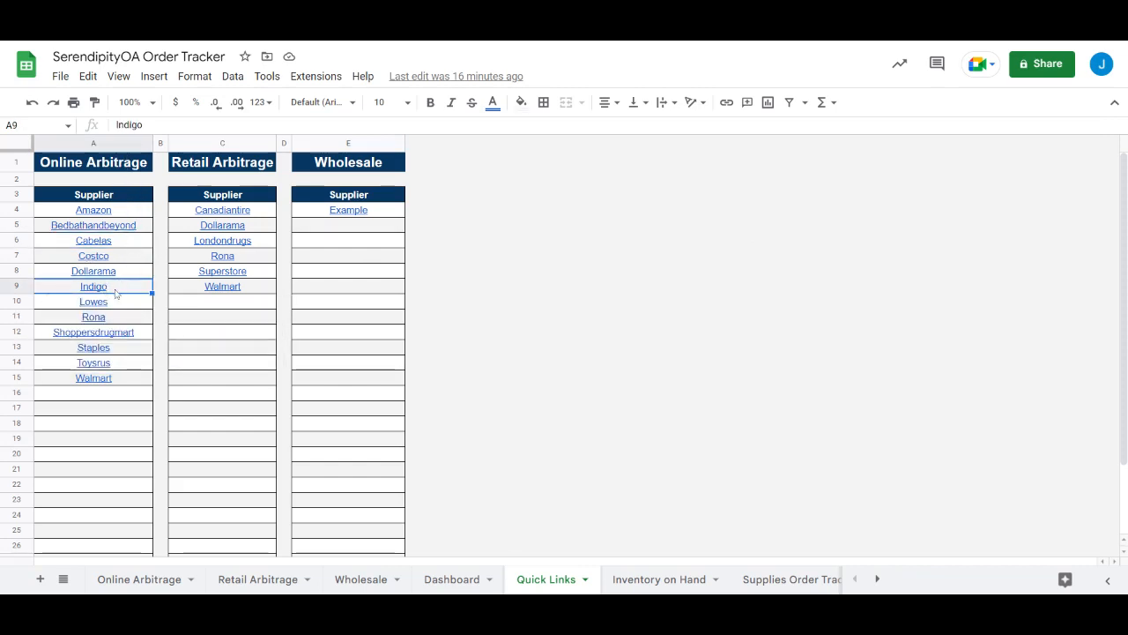
mouse_move(105, 289)
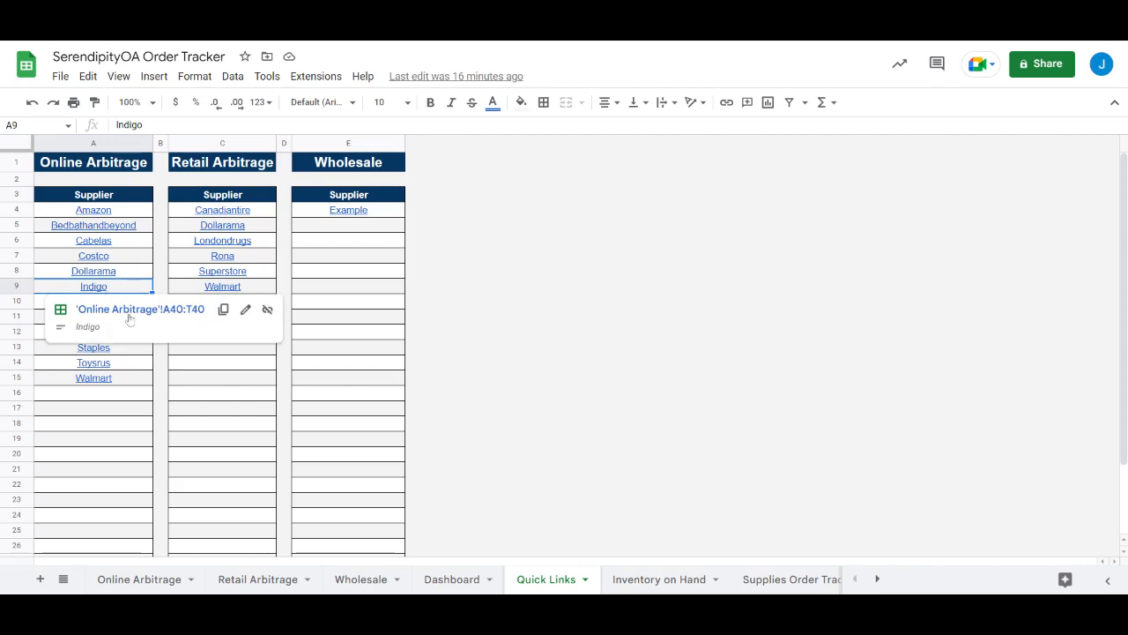
click(129, 313)
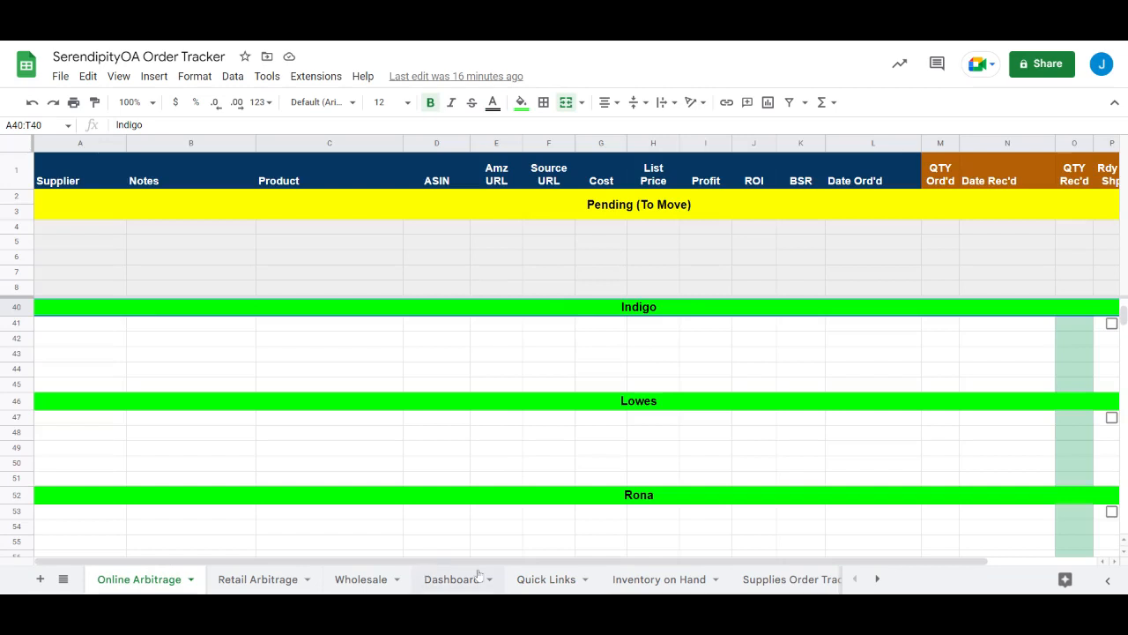
- Go back to the Quick Links sheet and look over the supplier lists and their empty rows
click(535, 578)
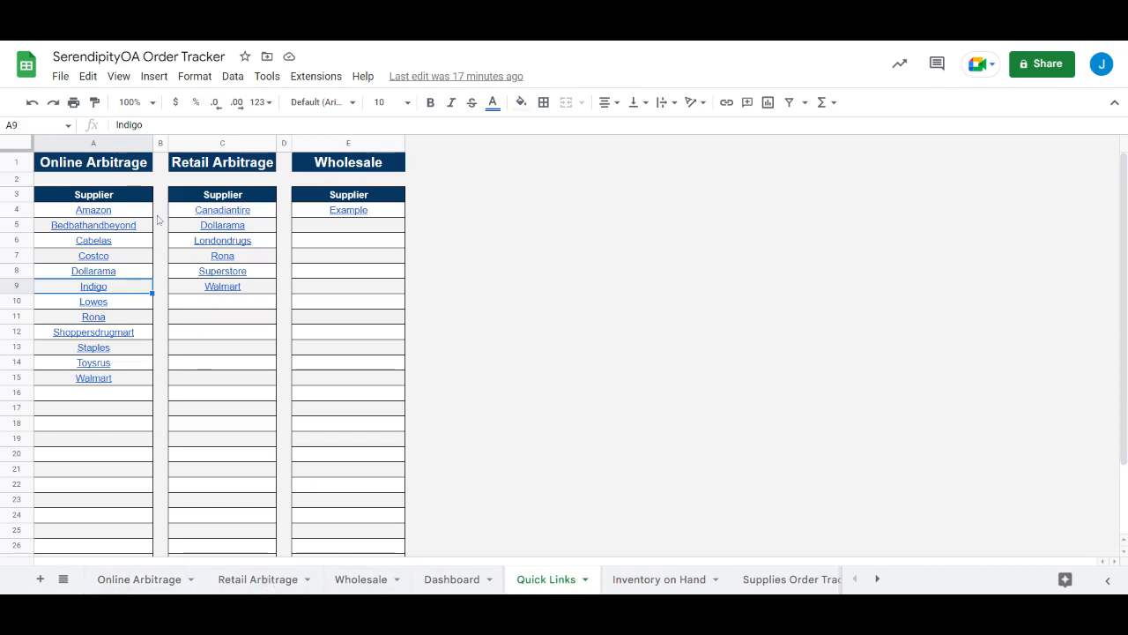
click(133, 396)
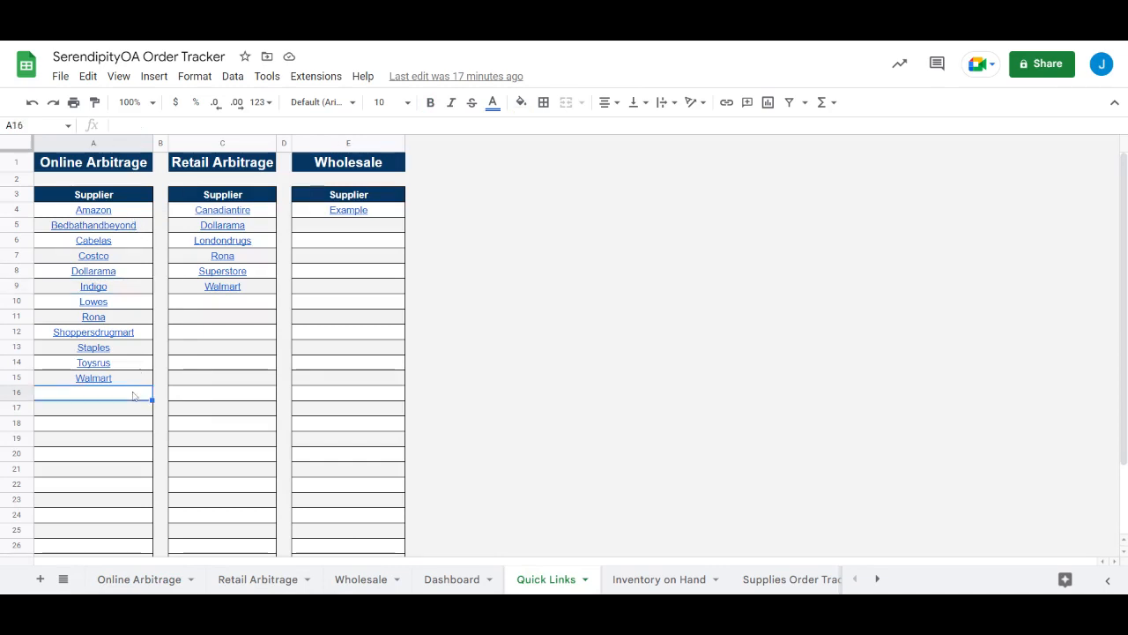
click(464, 347)
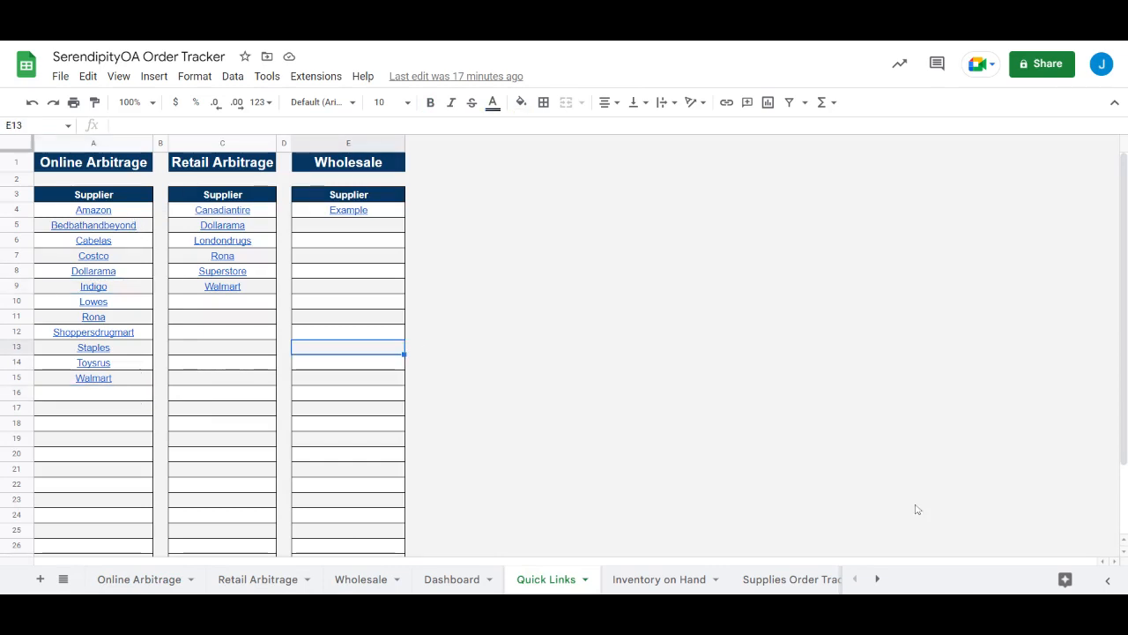
- Open the Inventory on Hand sheet and select the example entry's Supplier cell in row 2
click(667, 579)
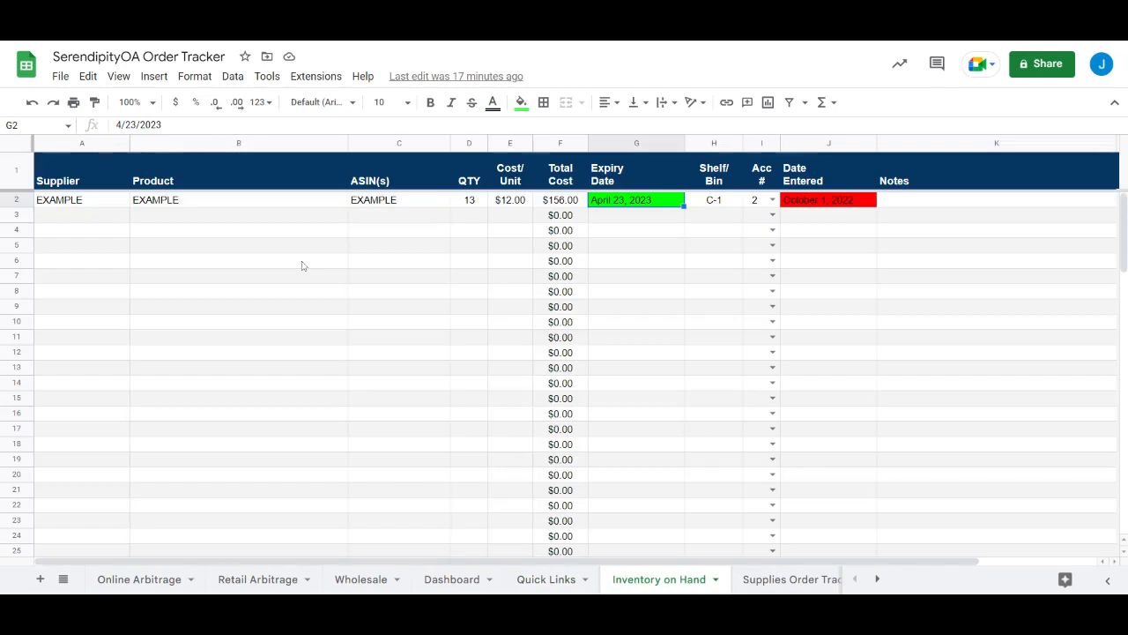
key(Left)
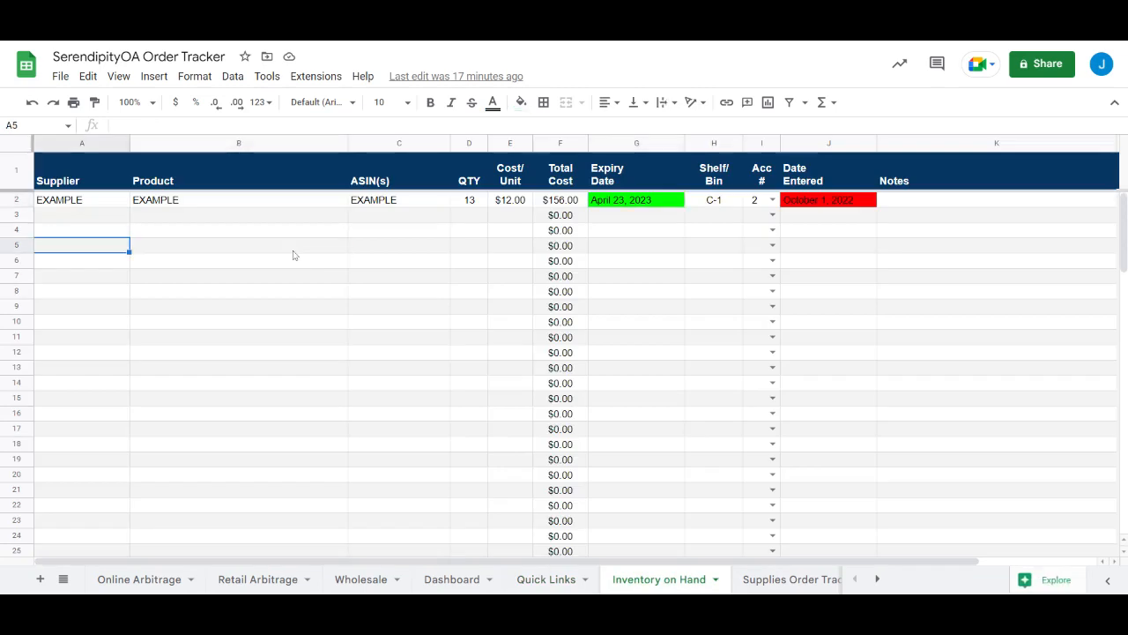
key(Up)
key(Up)
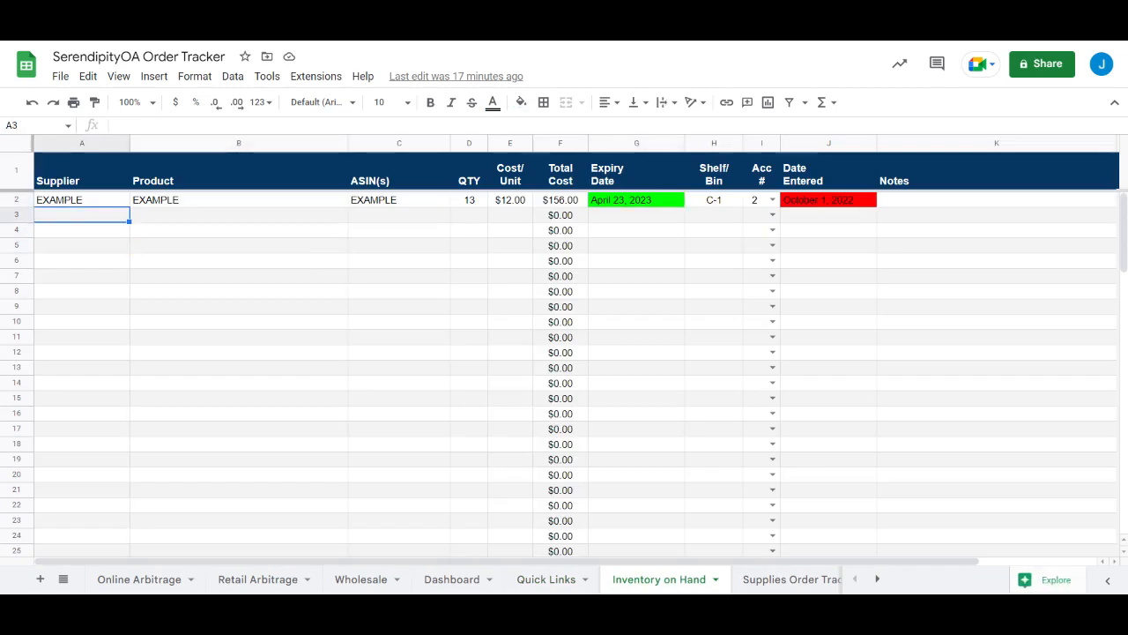
key(Up)
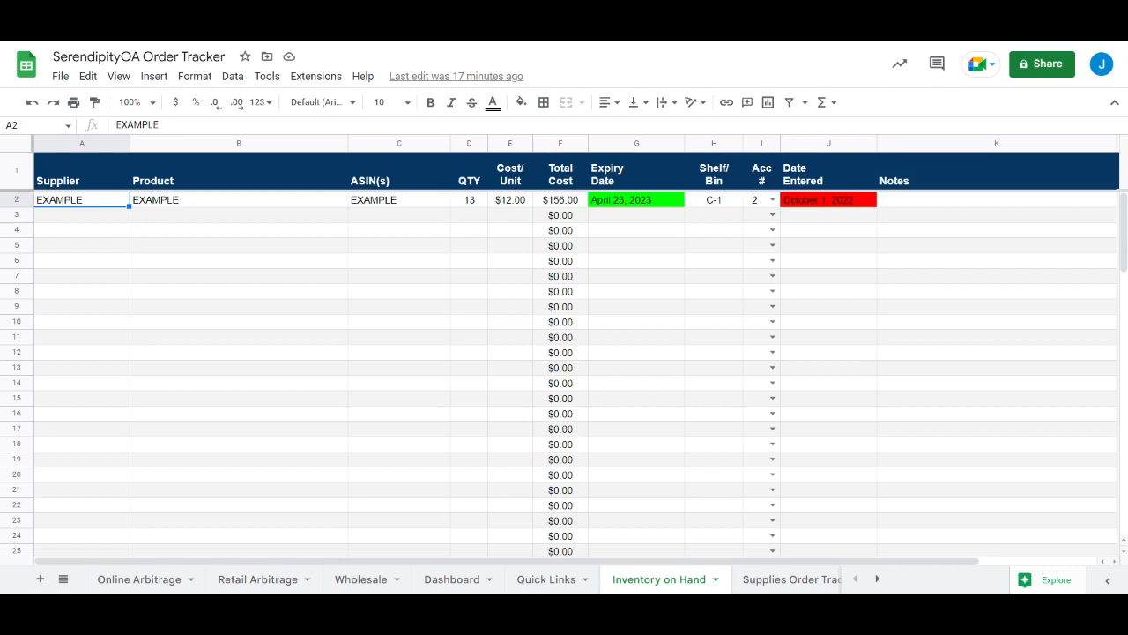
- Examine the Inventory on Hand columns from Supplier, Product and ASIN(s) through QTY and Cost/Unit
click(188, 275)
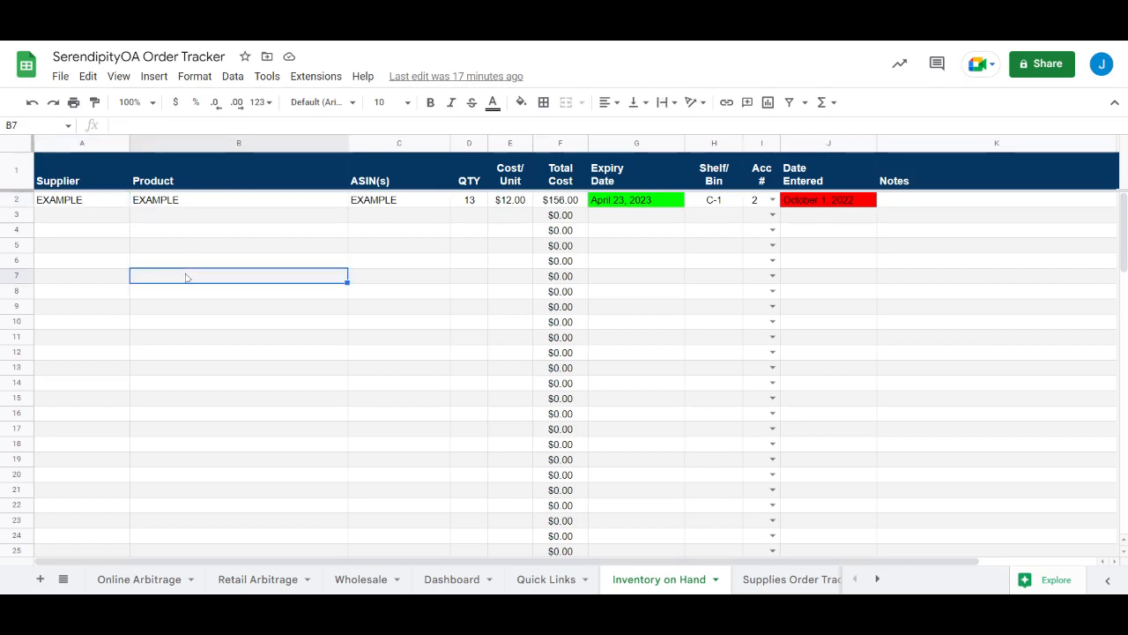
click(99, 185)
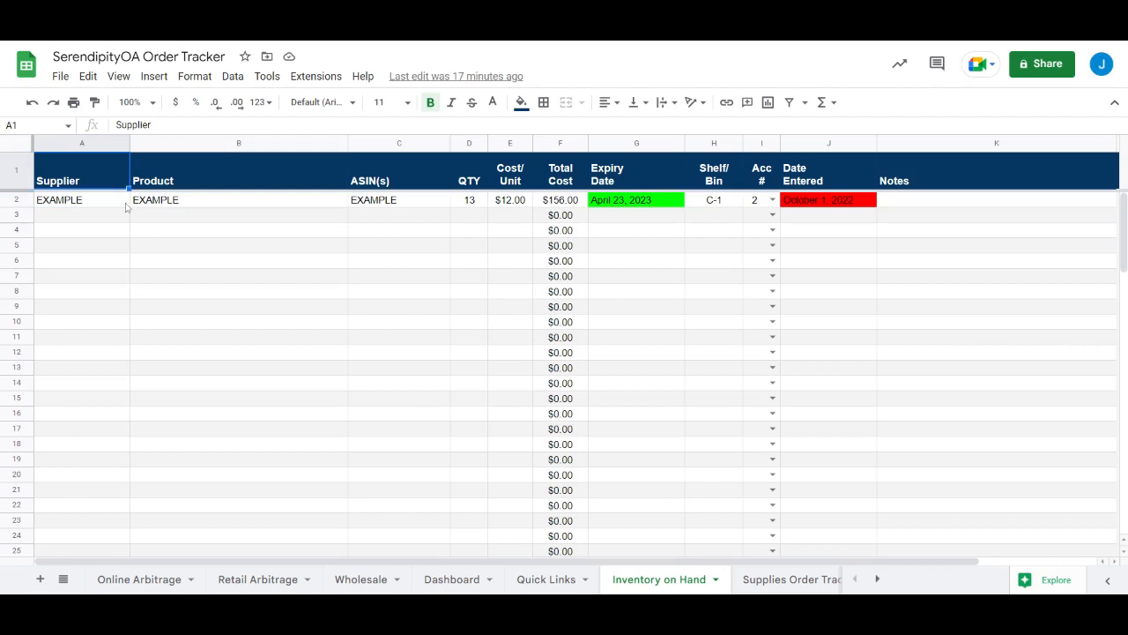
click(219, 183)
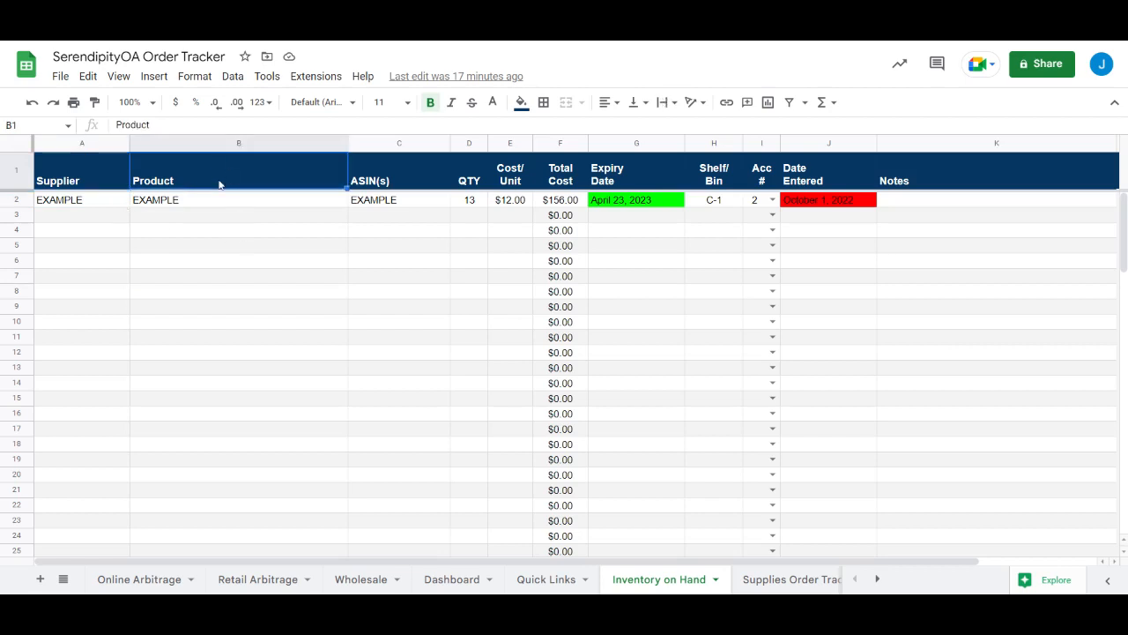
click(373, 189)
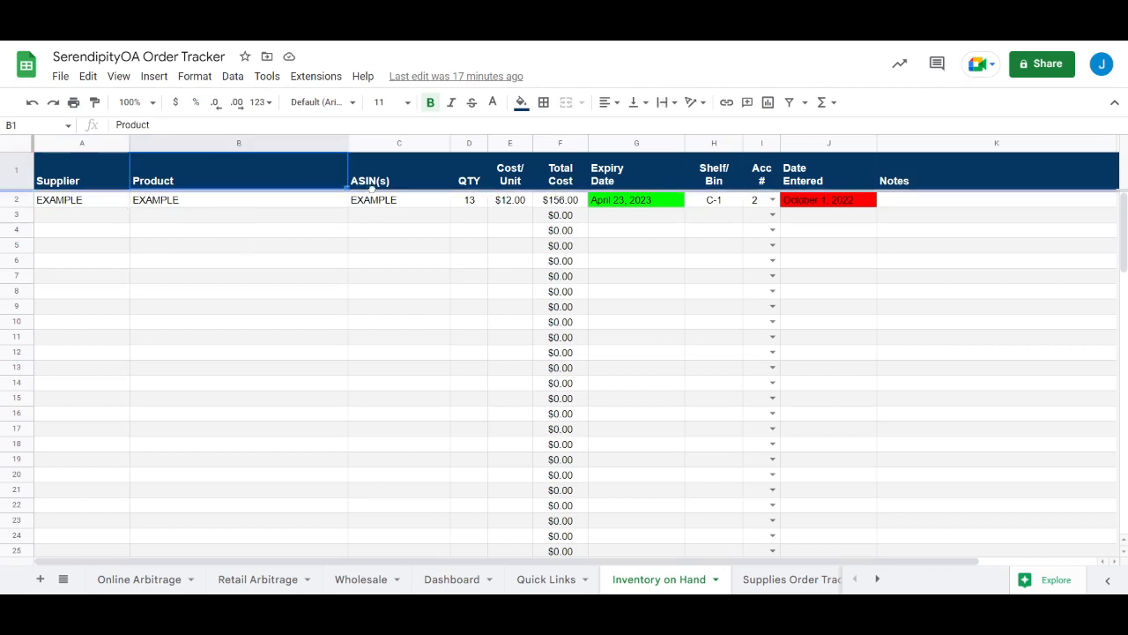
click(379, 183)
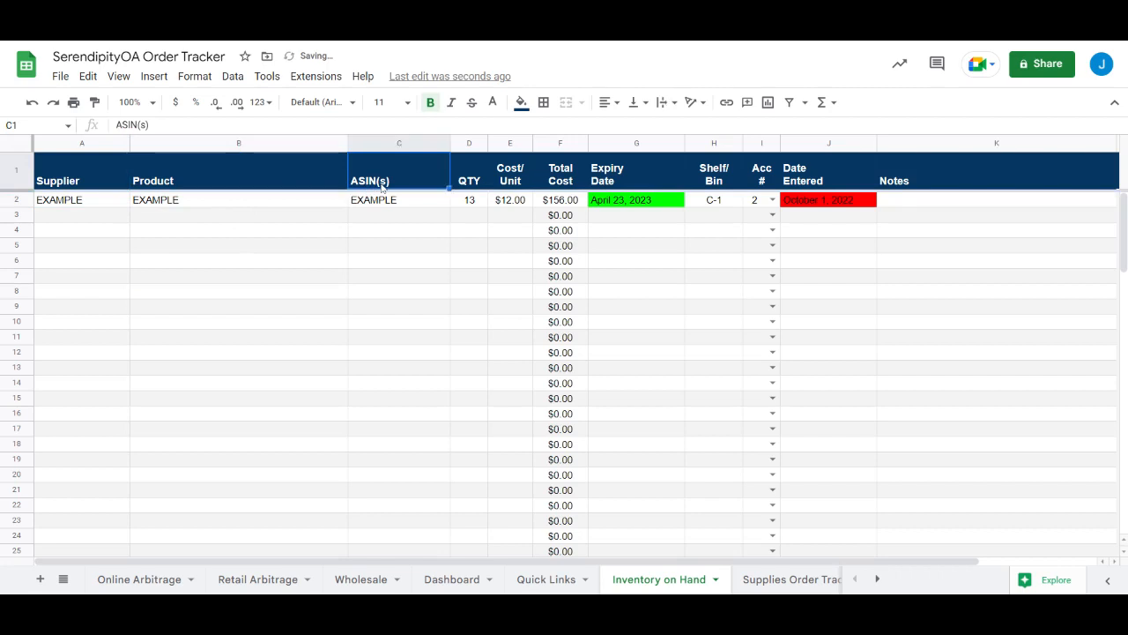
click(475, 182)
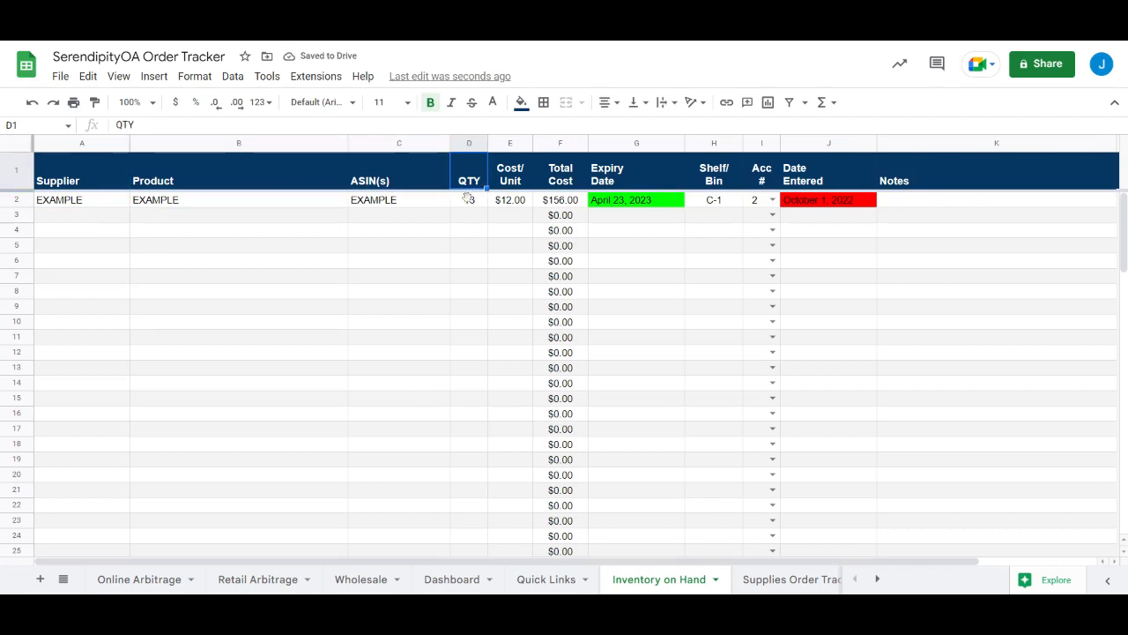
click(517, 173)
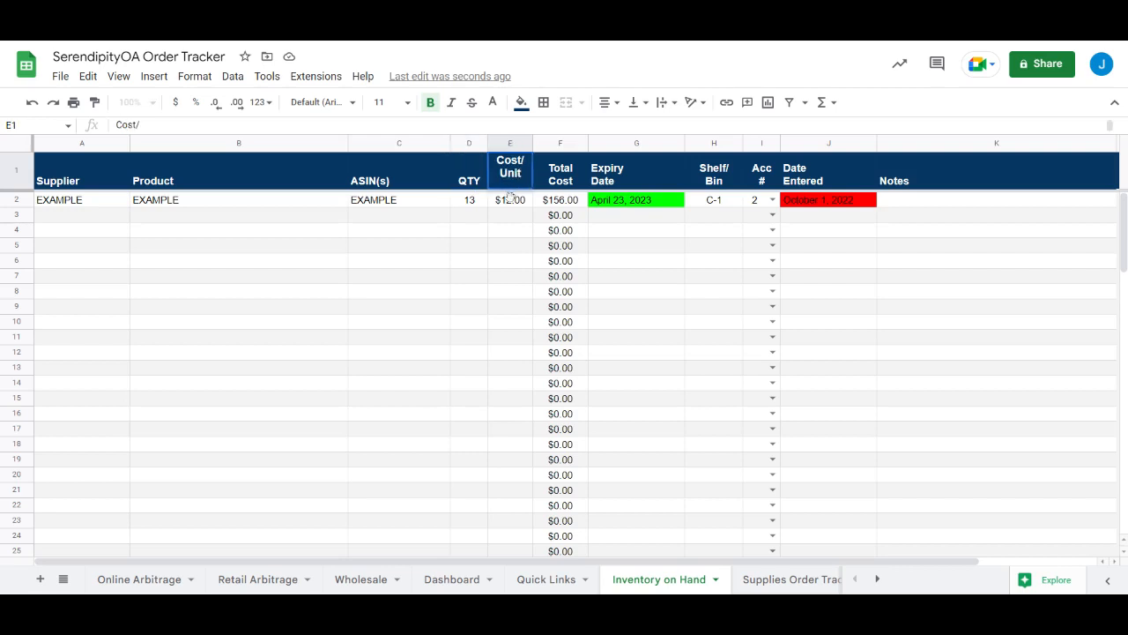
click(513, 201)
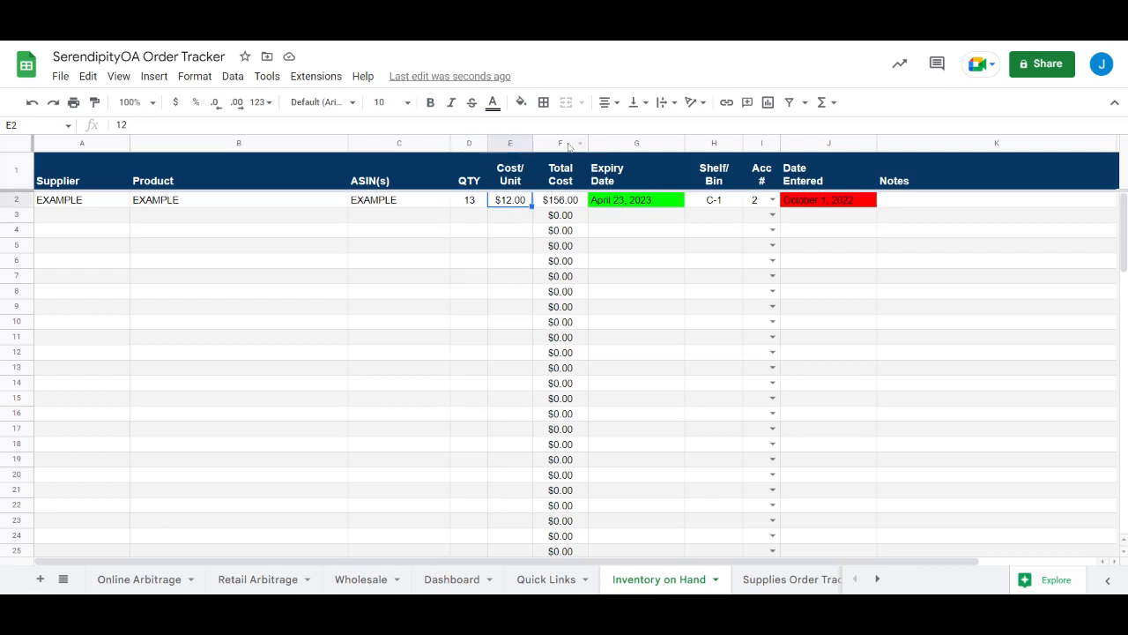
- Examine the Total Cost and Expiry Date columns, including the example row's expiry date
click(569, 145)
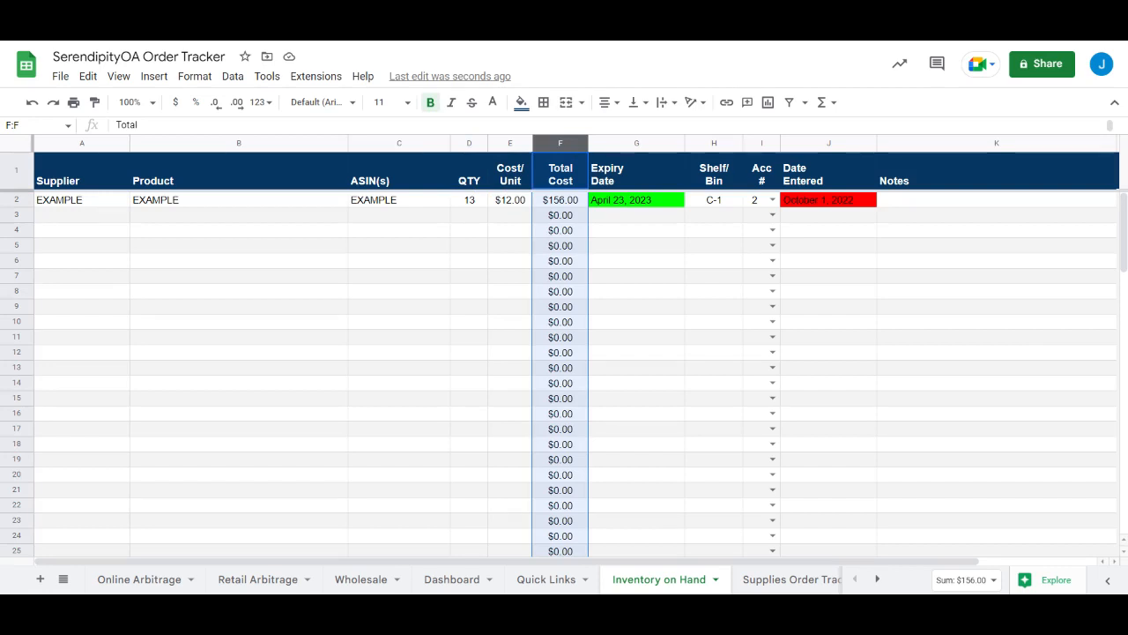
click(648, 247)
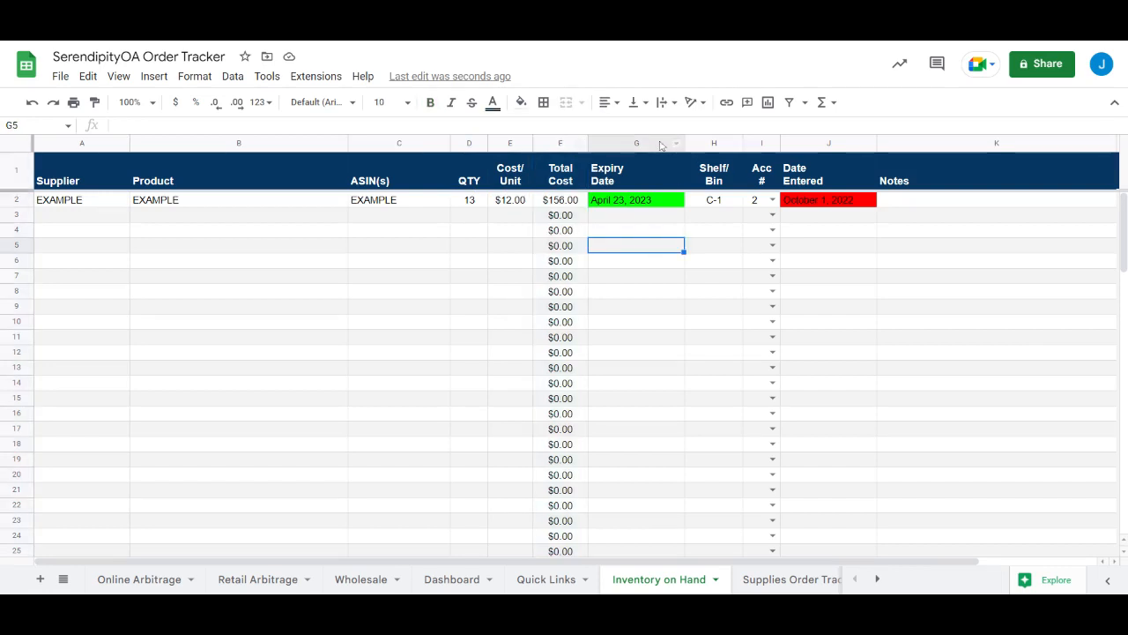
click(661, 144)
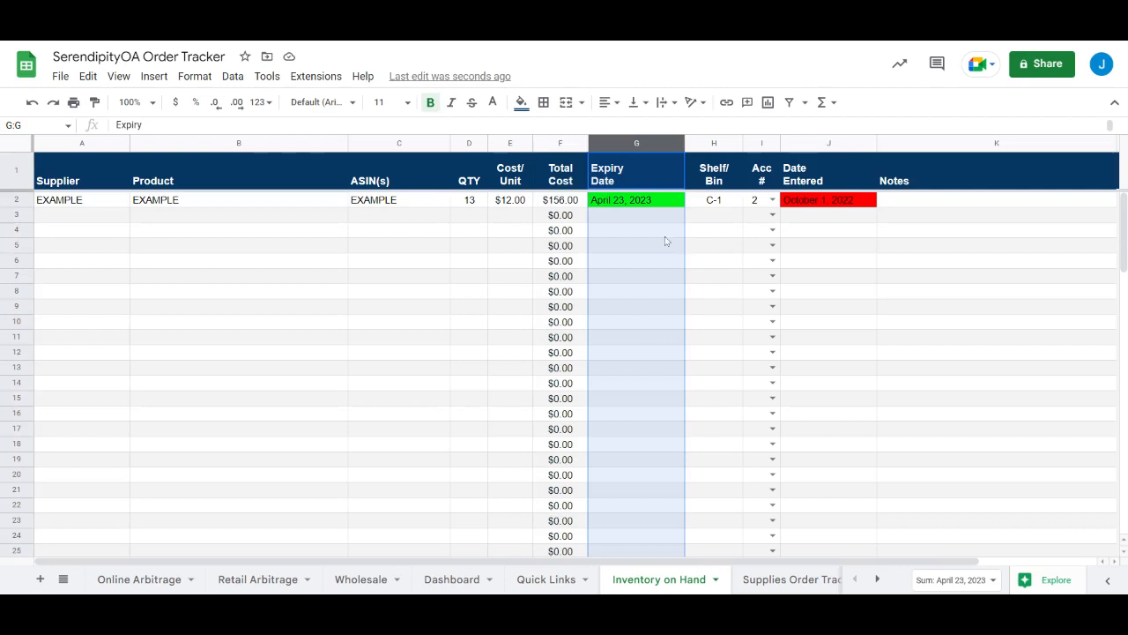
click(662, 228)
click(652, 202)
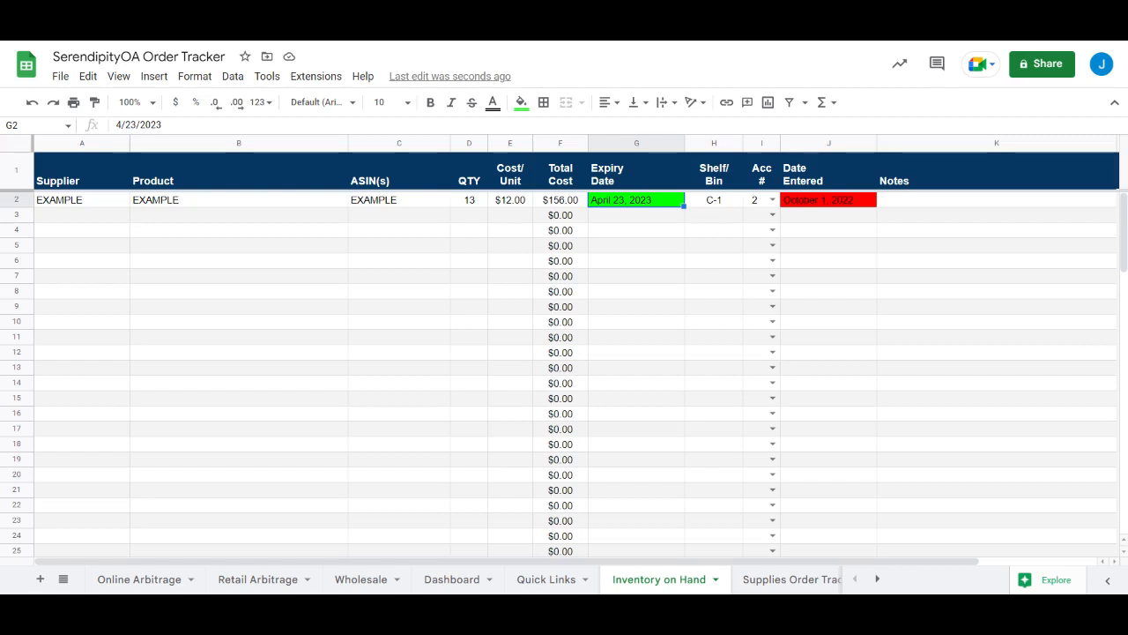
- Try Dec 1 as an expiry date in row 3 and clear the cell again
click(647, 219)
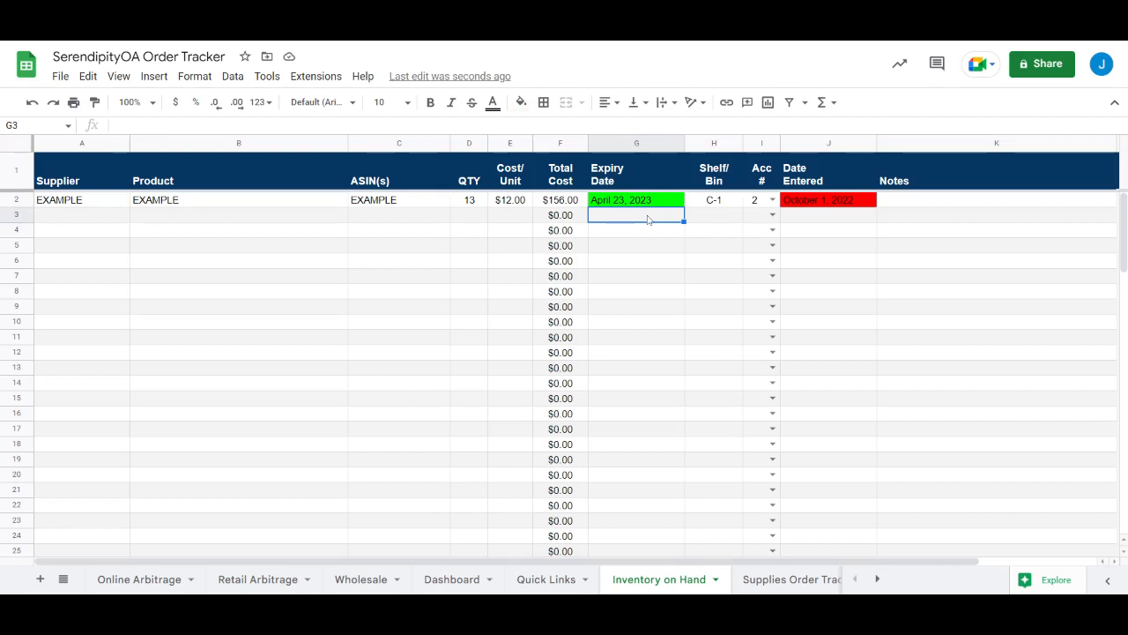
text(Dec 1)
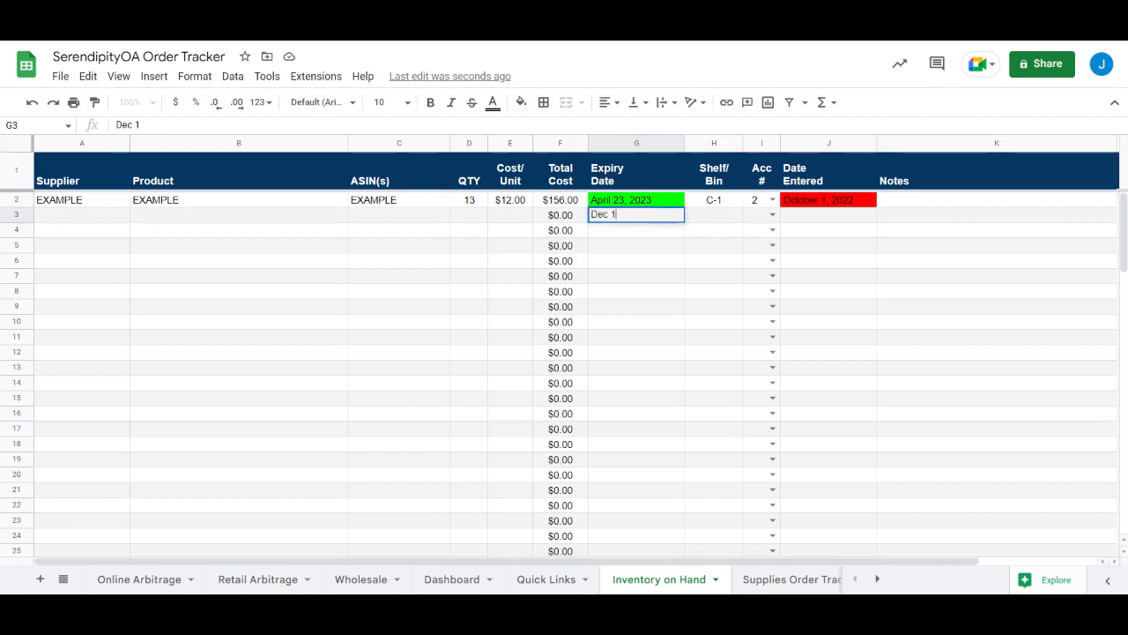
key(Return)
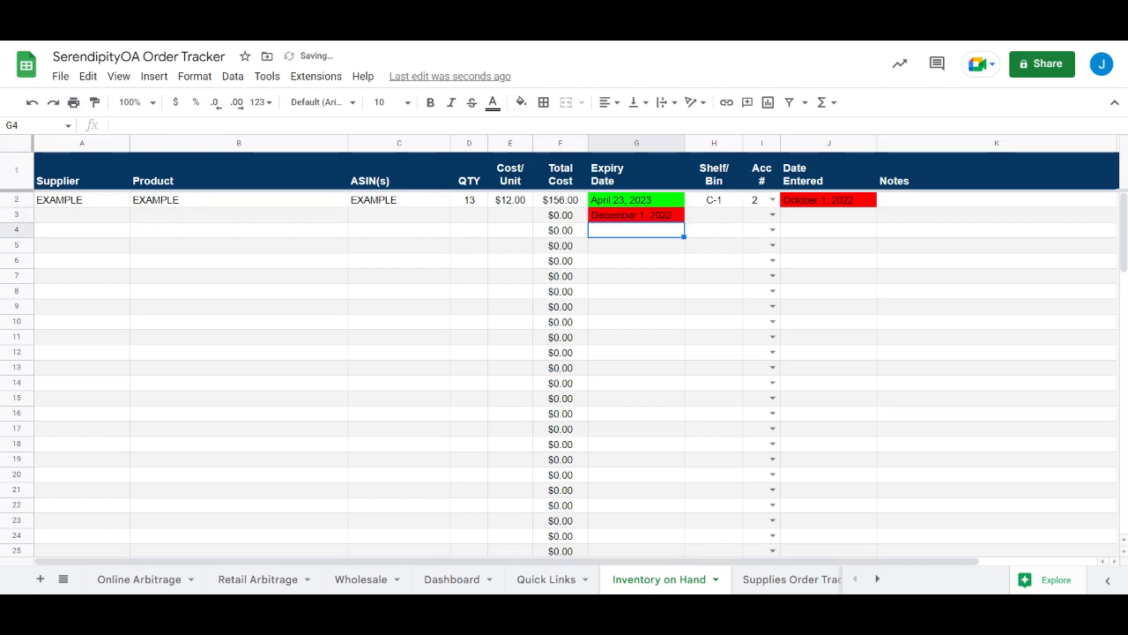
click(649, 215)
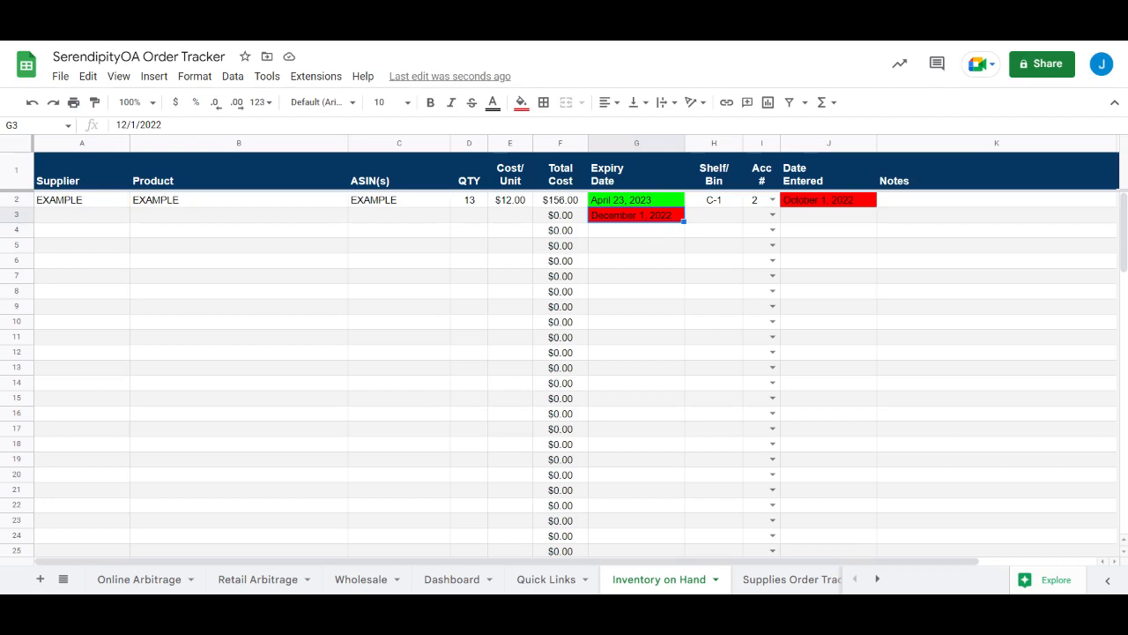
key(Delete)
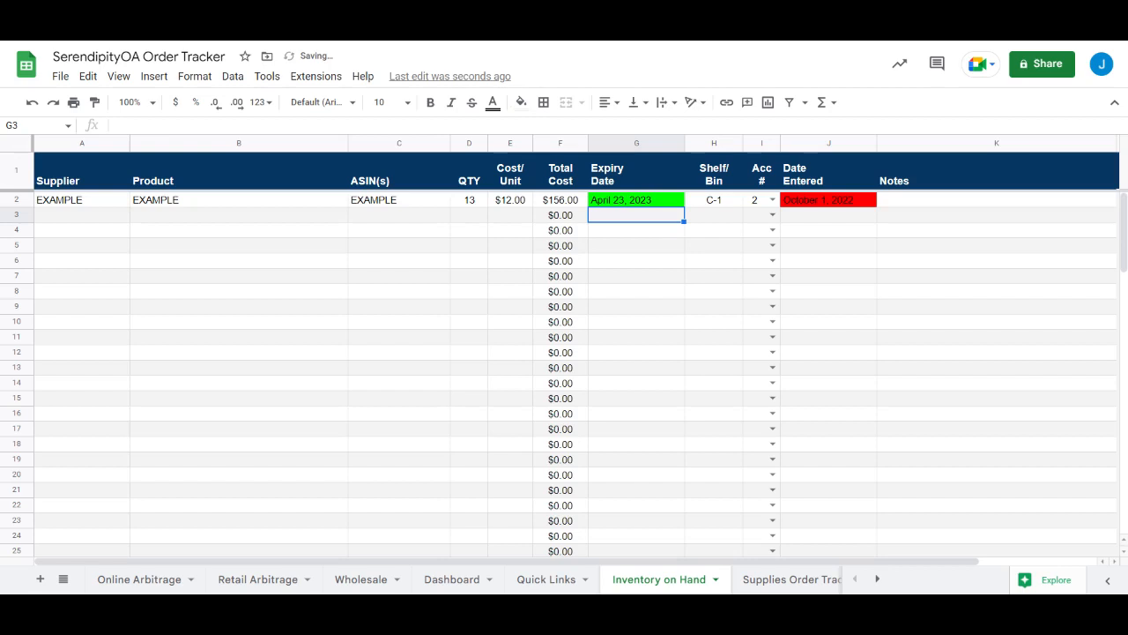
- Examine the Shelf/Bin column and the example row's bin entry
click(705, 249)
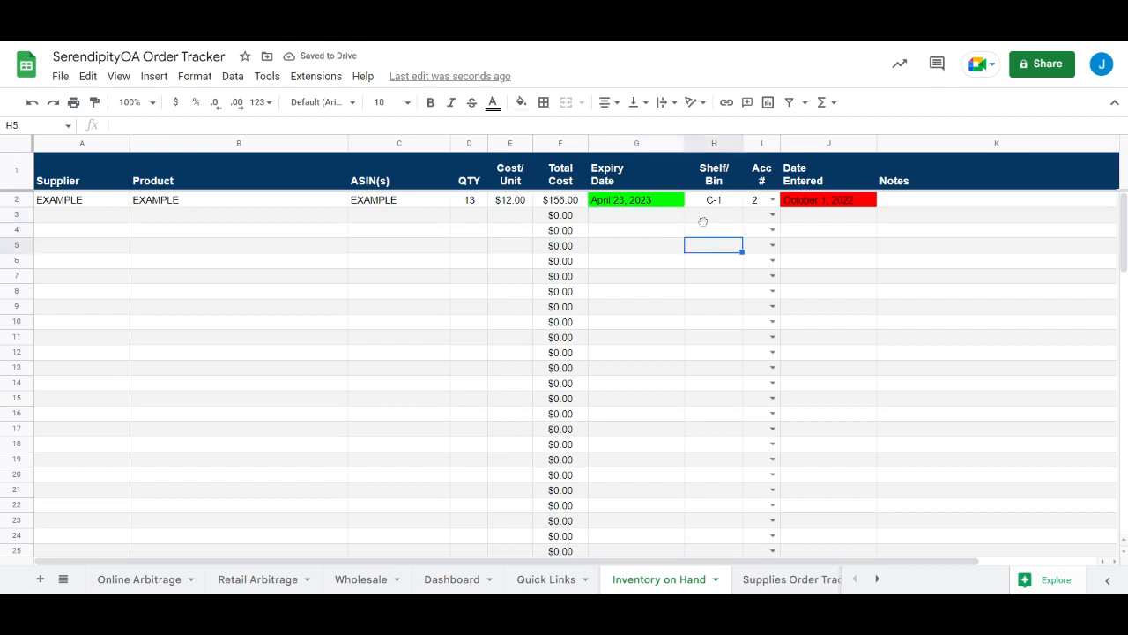
click(715, 144)
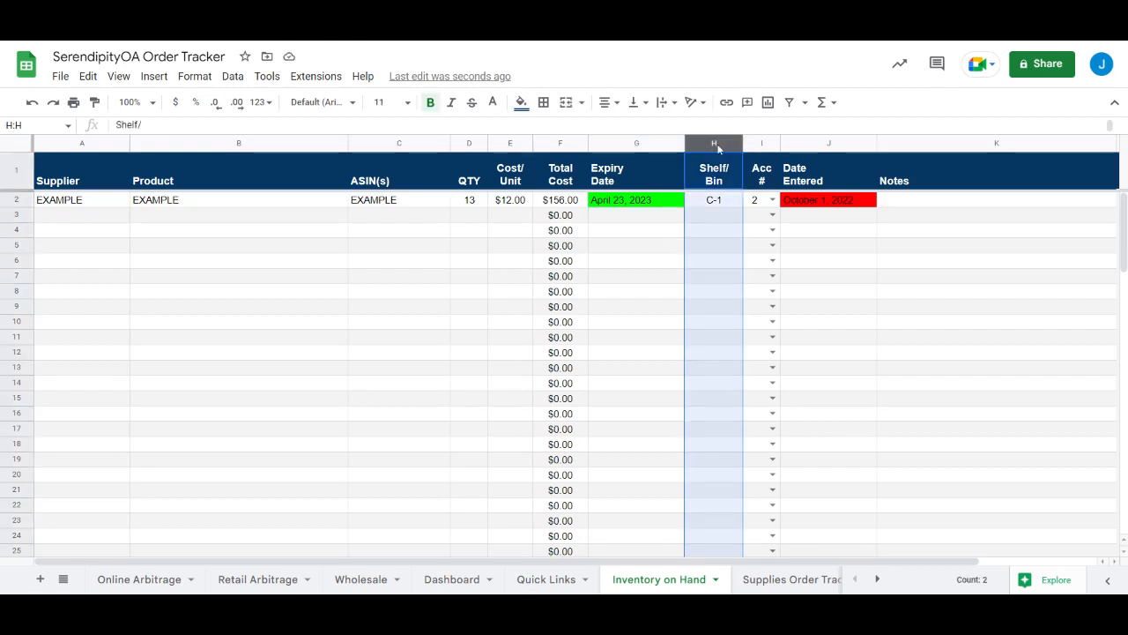
click(679, 248)
click(717, 205)
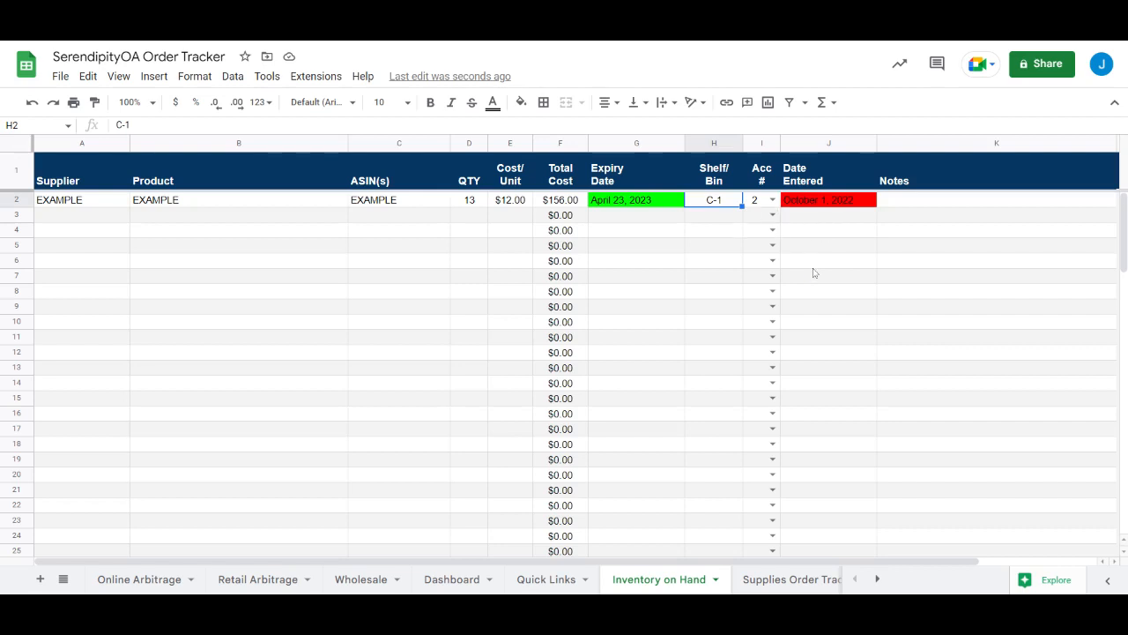
- Examine the Acc # column of the inventory list
click(758, 172)
click(762, 146)
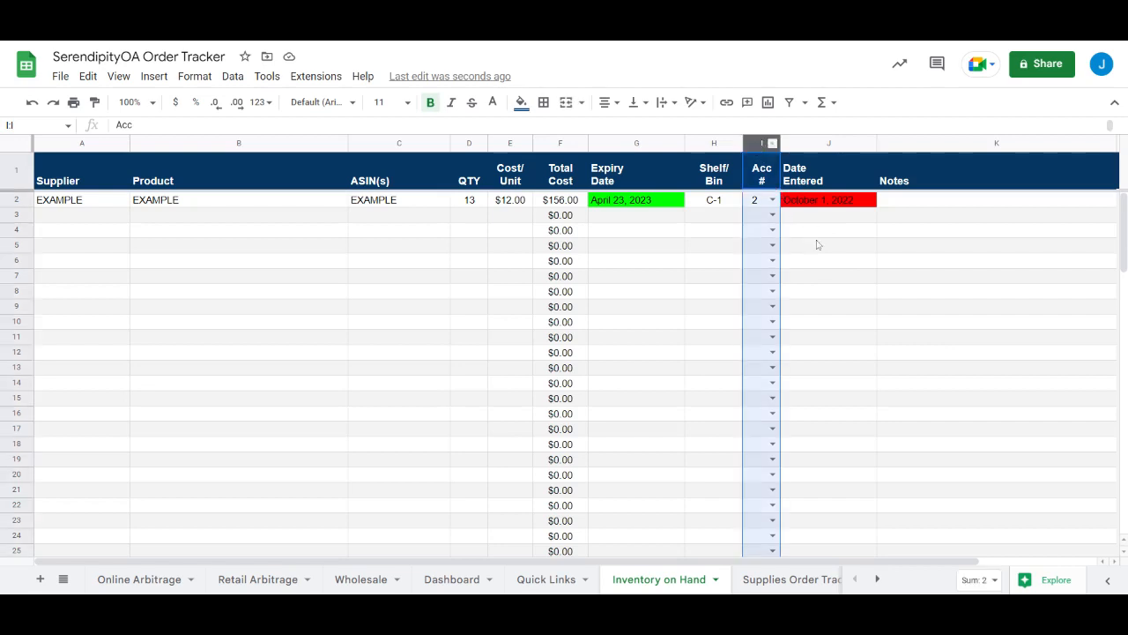
click(818, 245)
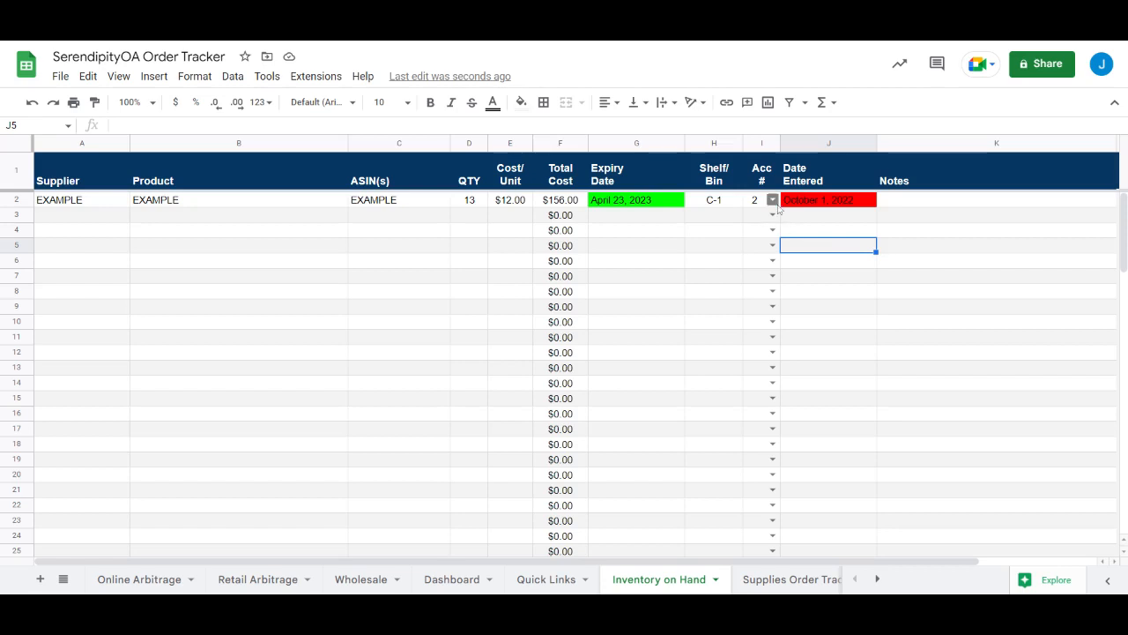
- Try account 1 in the example row's Acc # cell and set it back to 2
click(772, 200)
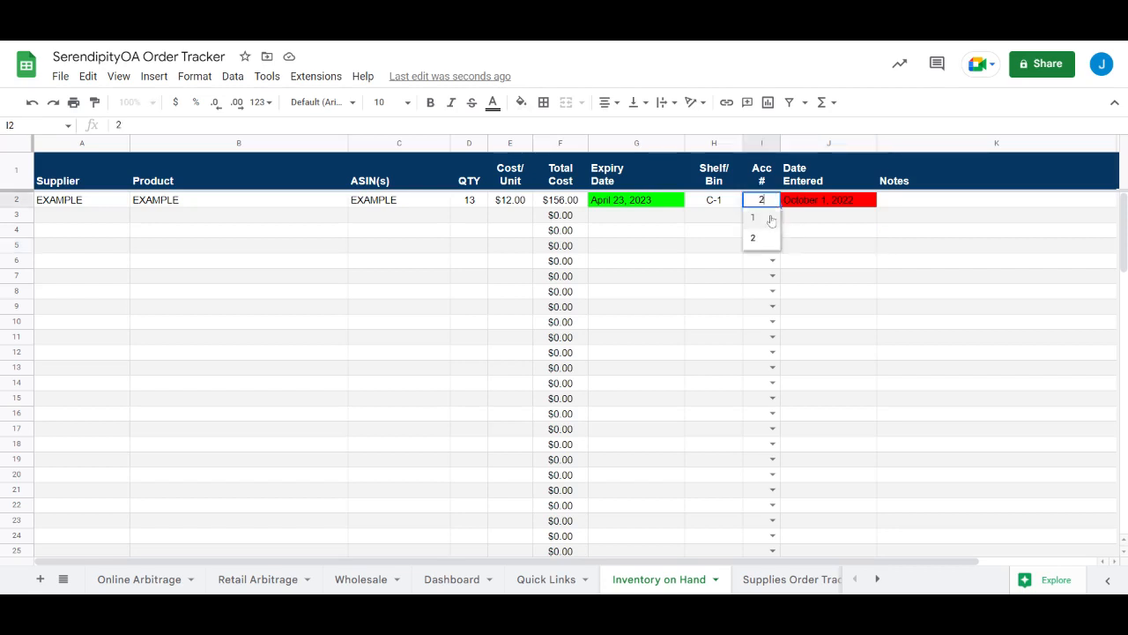
click(771, 218)
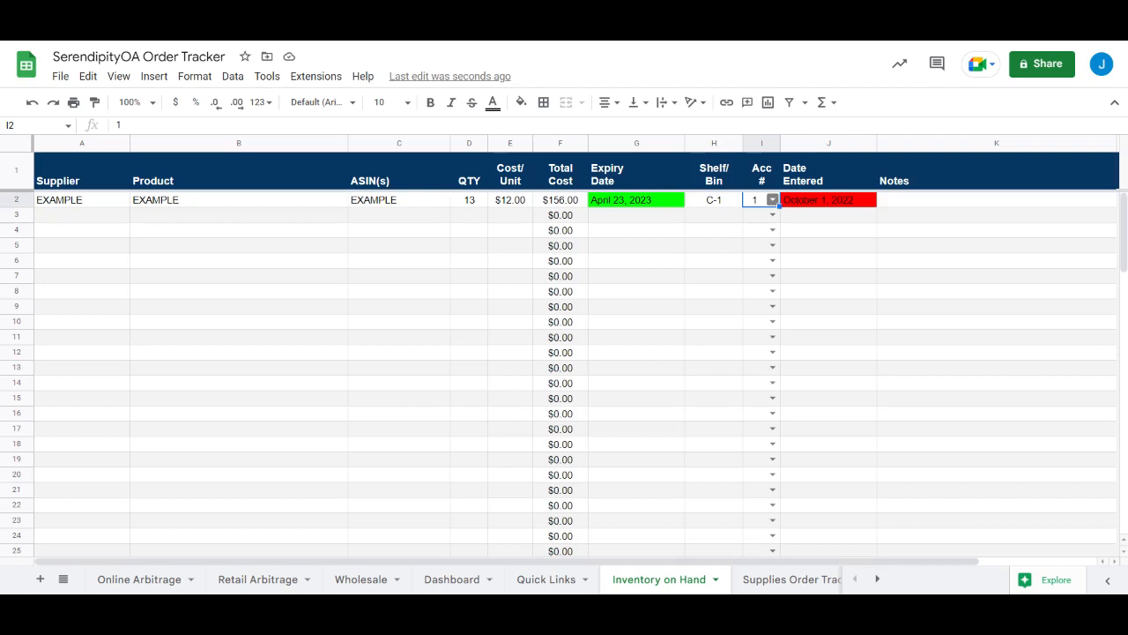
click(772, 201)
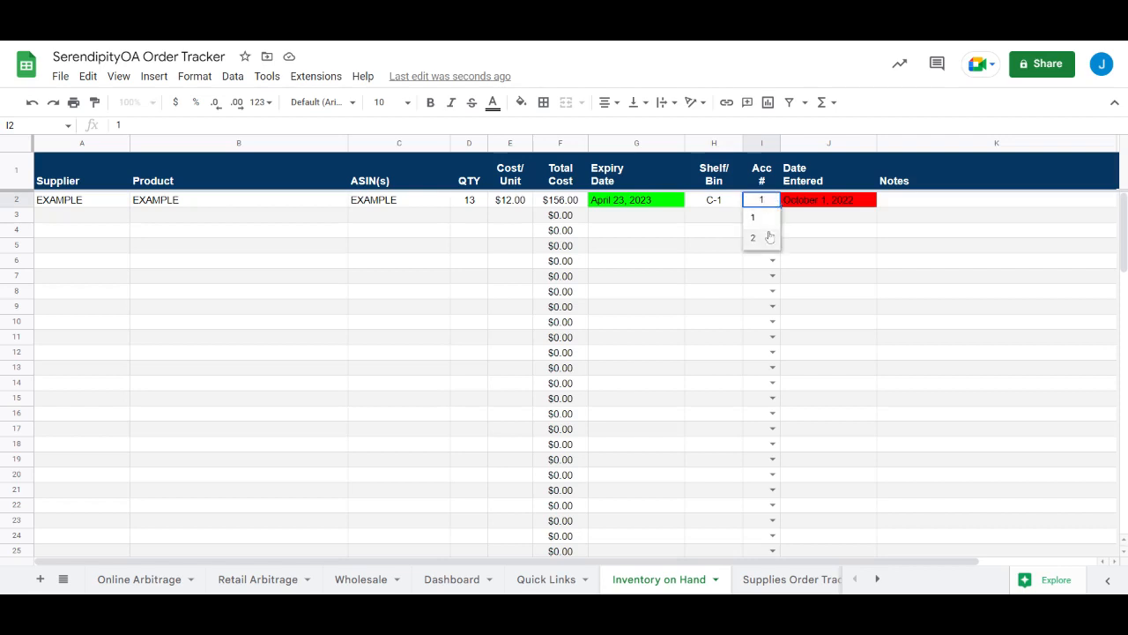
click(768, 236)
- Examine the Date Entered column, comparing the example row's date cell with the empty cell beneath it
click(811, 218)
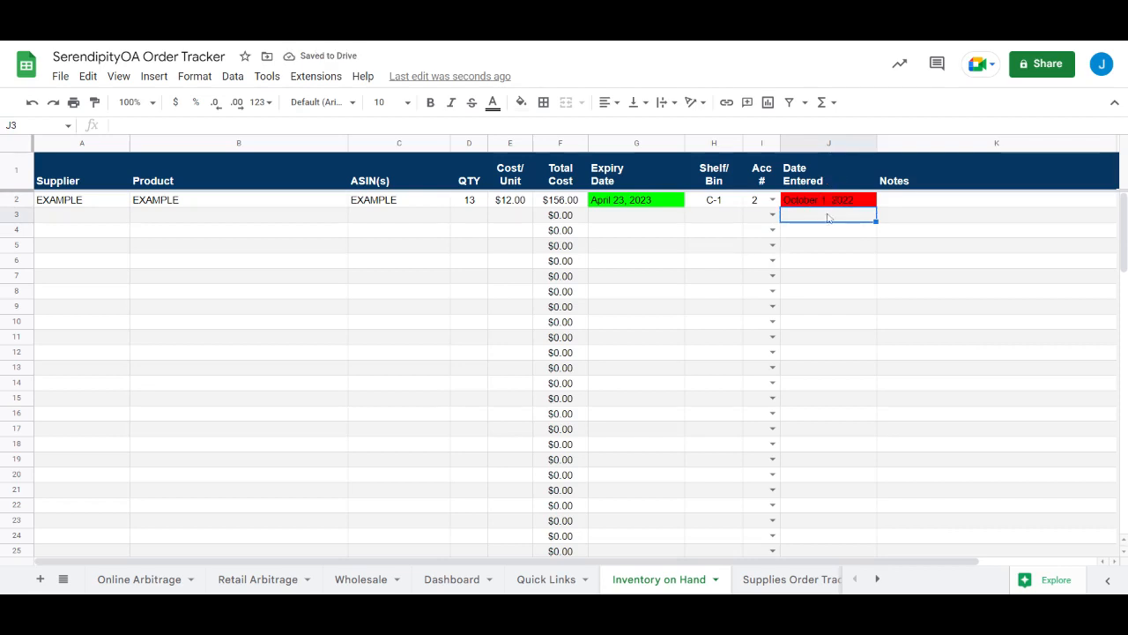
click(838, 244)
click(836, 220)
click(828, 200)
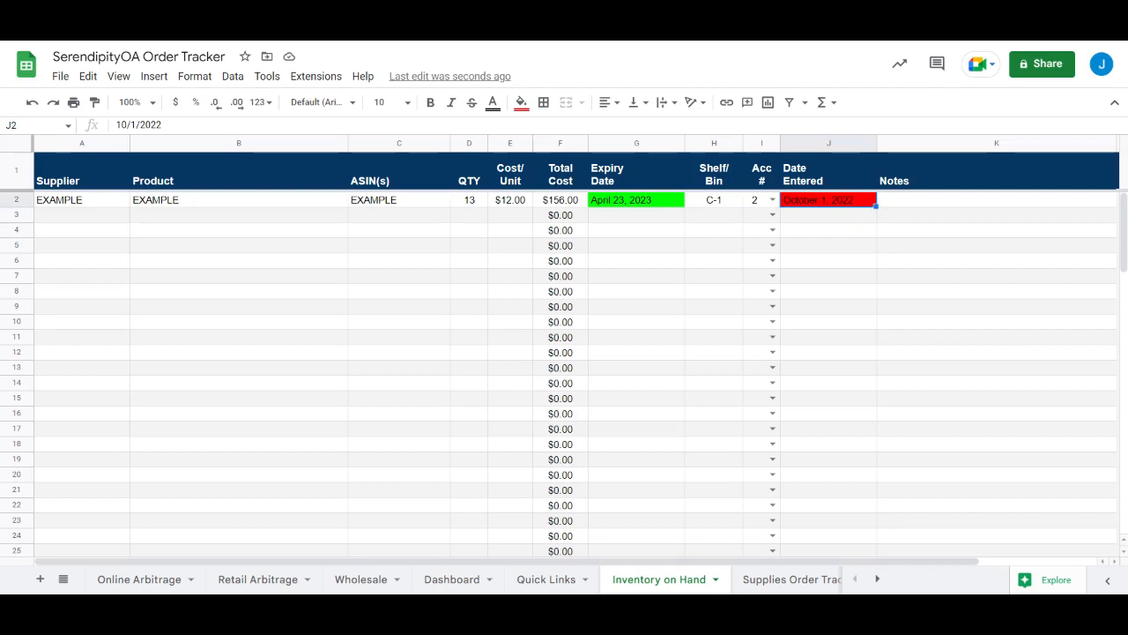
click(828, 215)
click(829, 200)
click(828, 215)
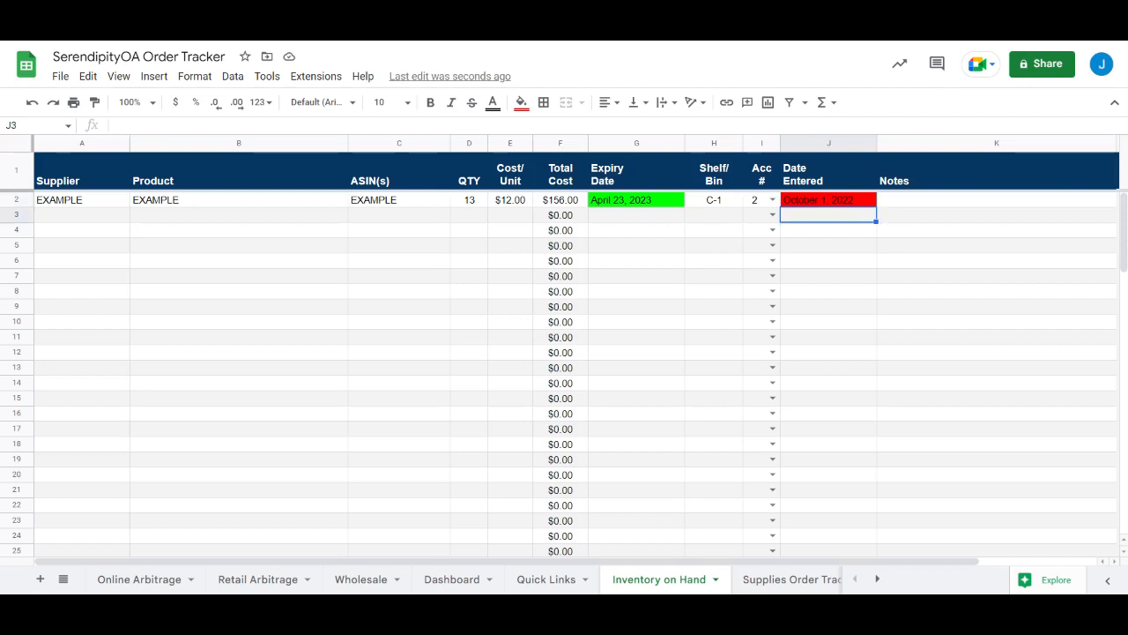
click(829, 200)
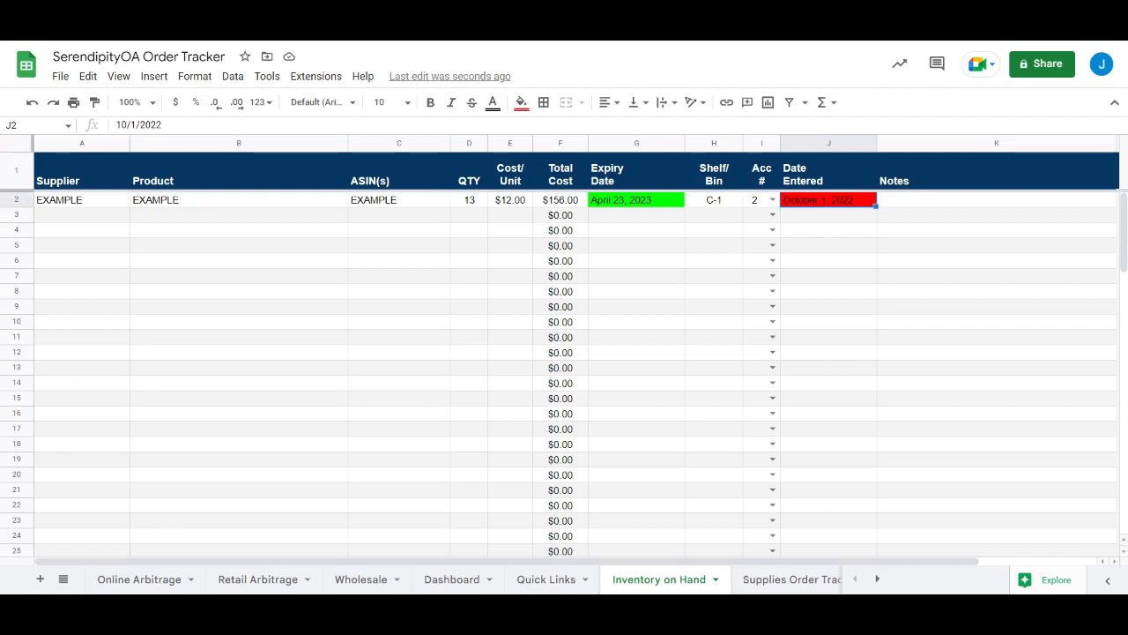
click(829, 215)
click(829, 200)
click(828, 215)
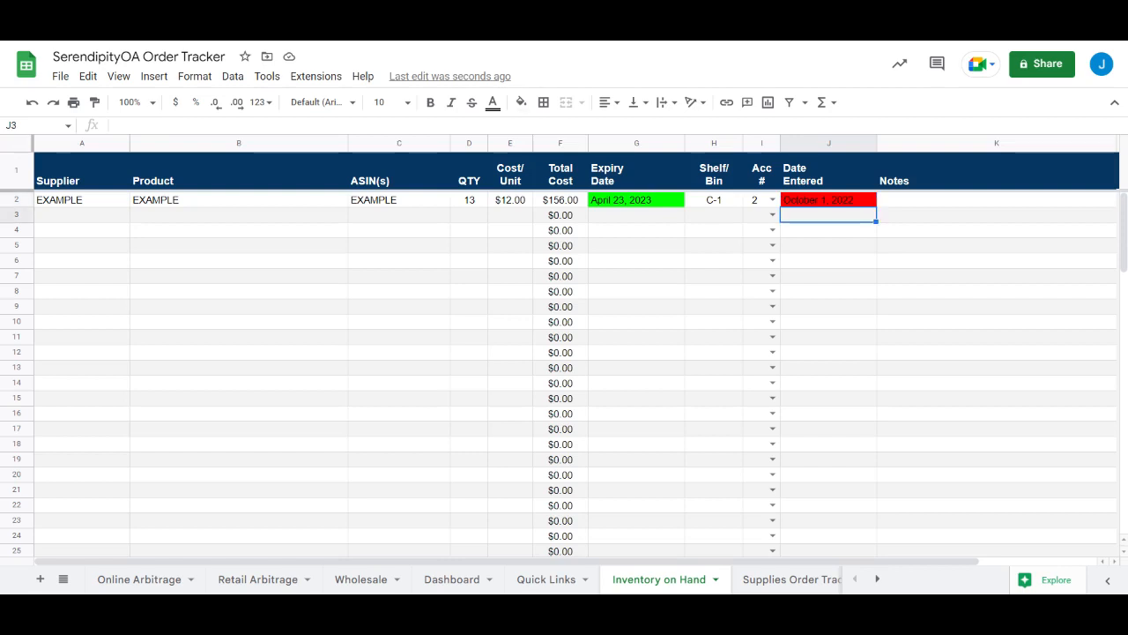
click(828, 200)
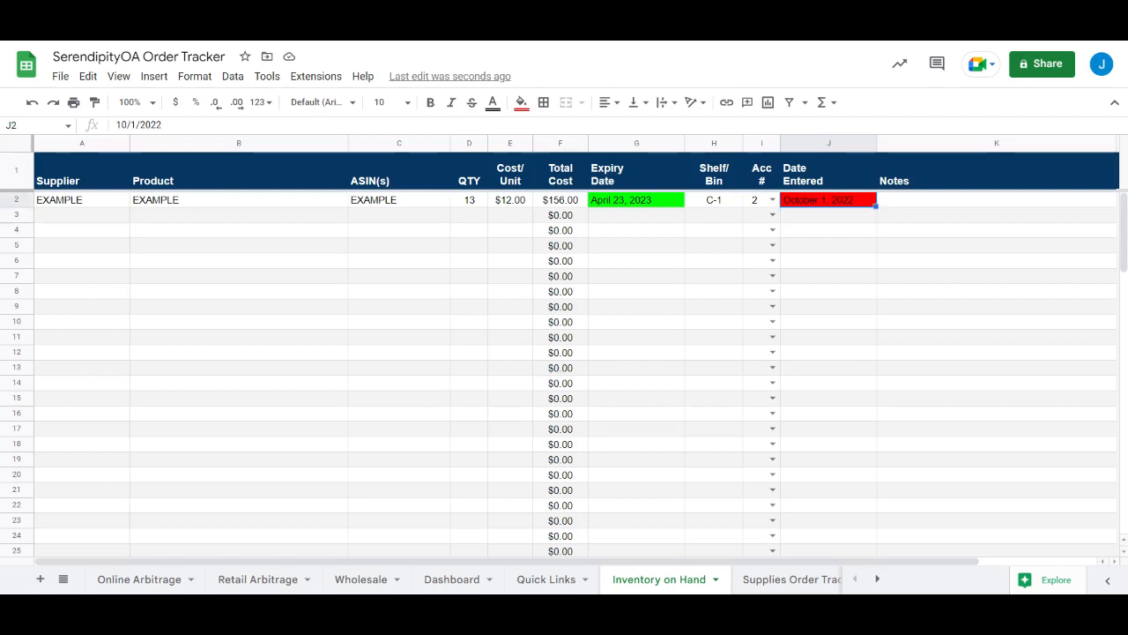
click(829, 215)
click(828, 200)
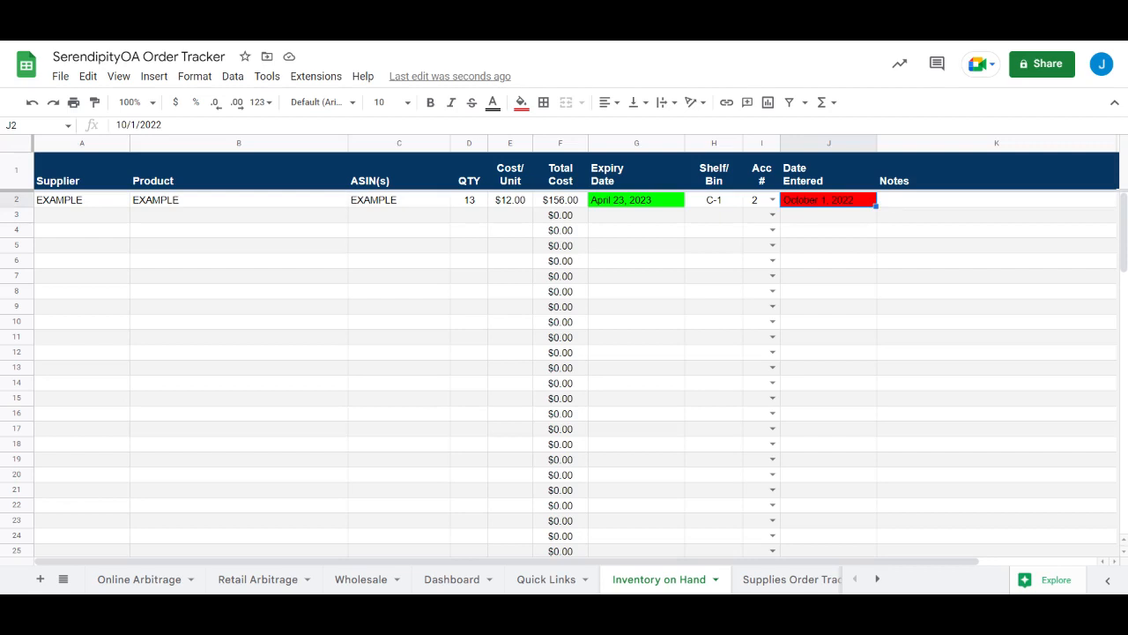
- Look over the example row's Notes cell and the area beyond the Notes column
key(Right)
key(Right)
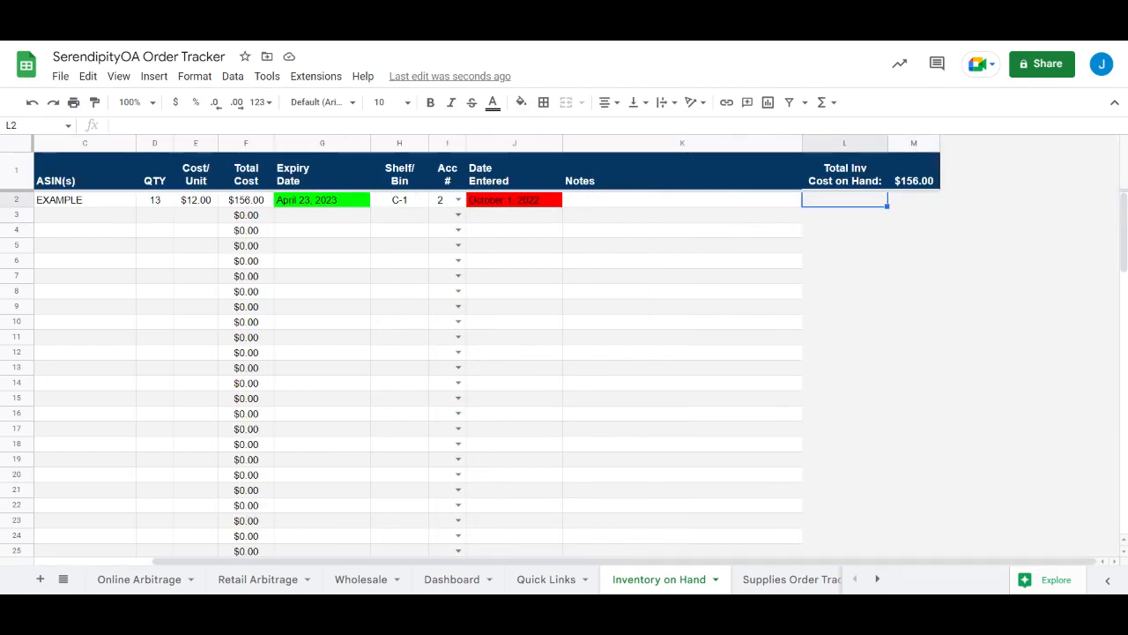
key(Left)
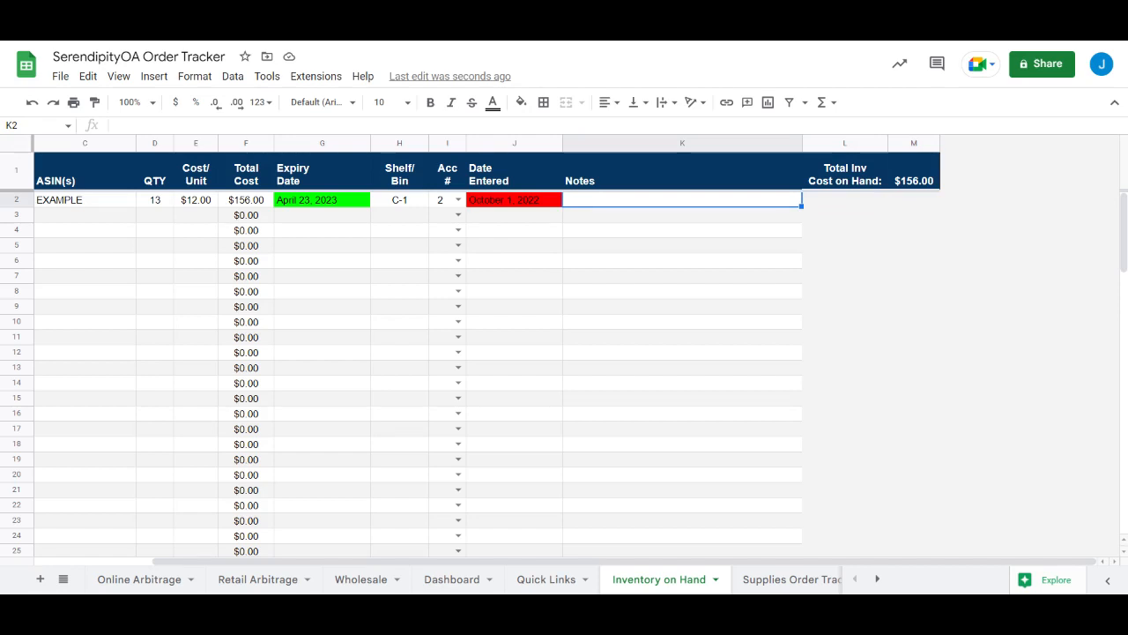
- Inspect the Total Inv Cost on Hand formula and the Total Cost column it sums
click(846, 187)
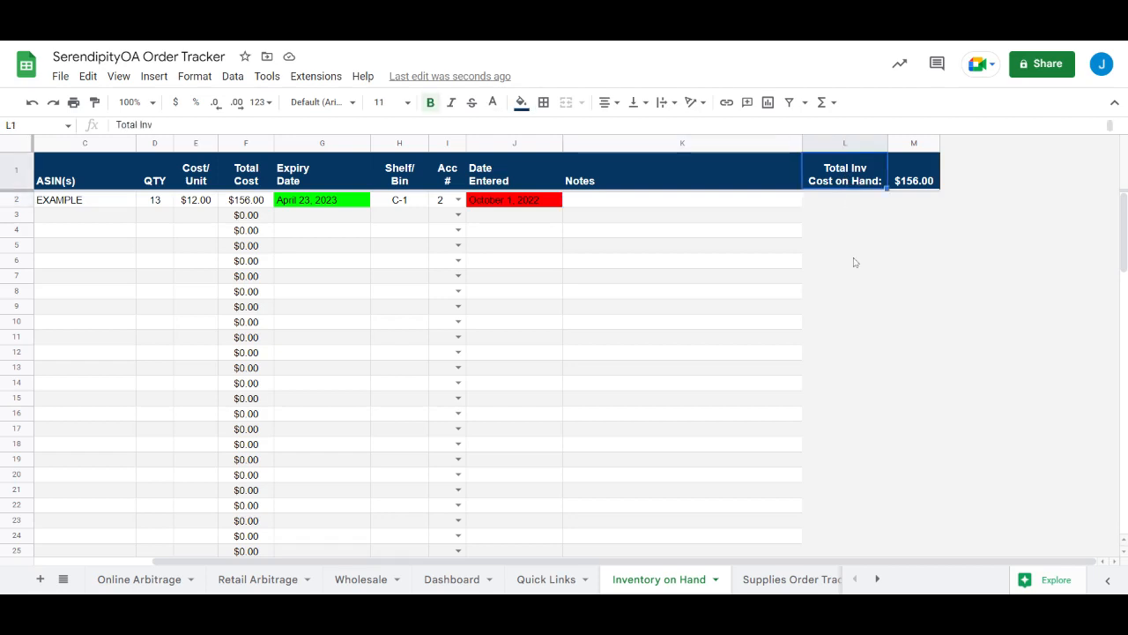
double_click(930, 180)
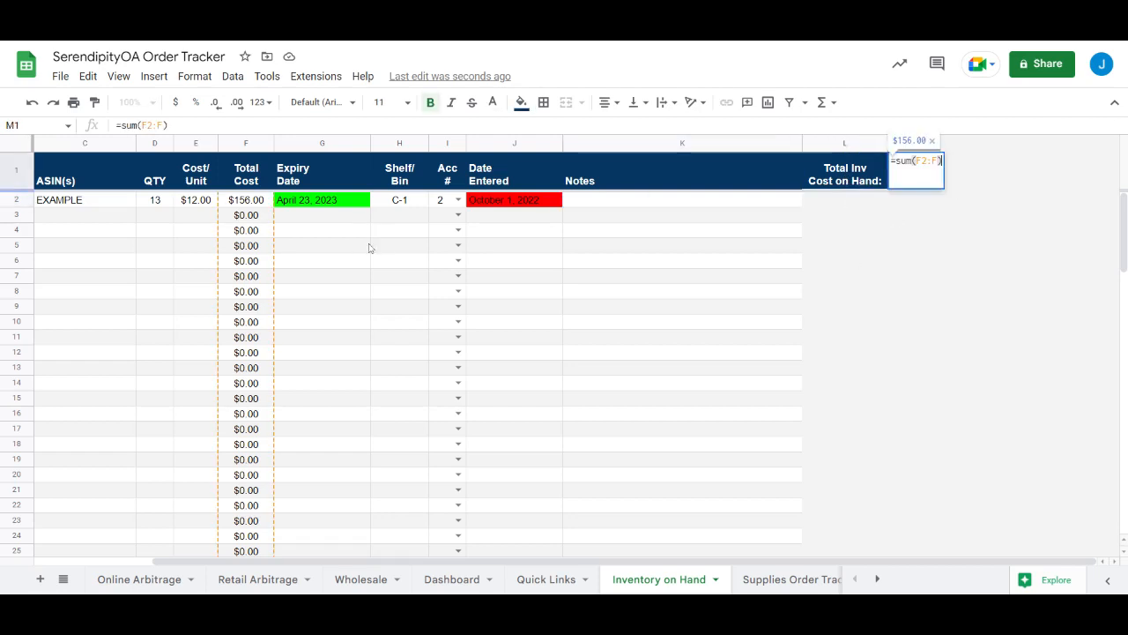
click(253, 144)
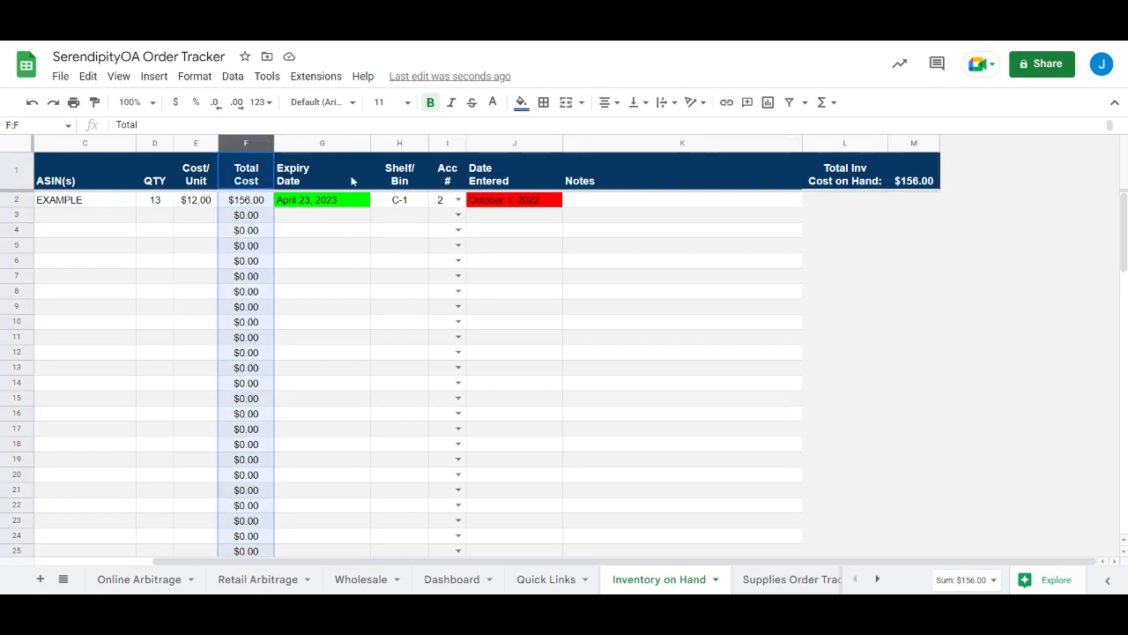
click(930, 188)
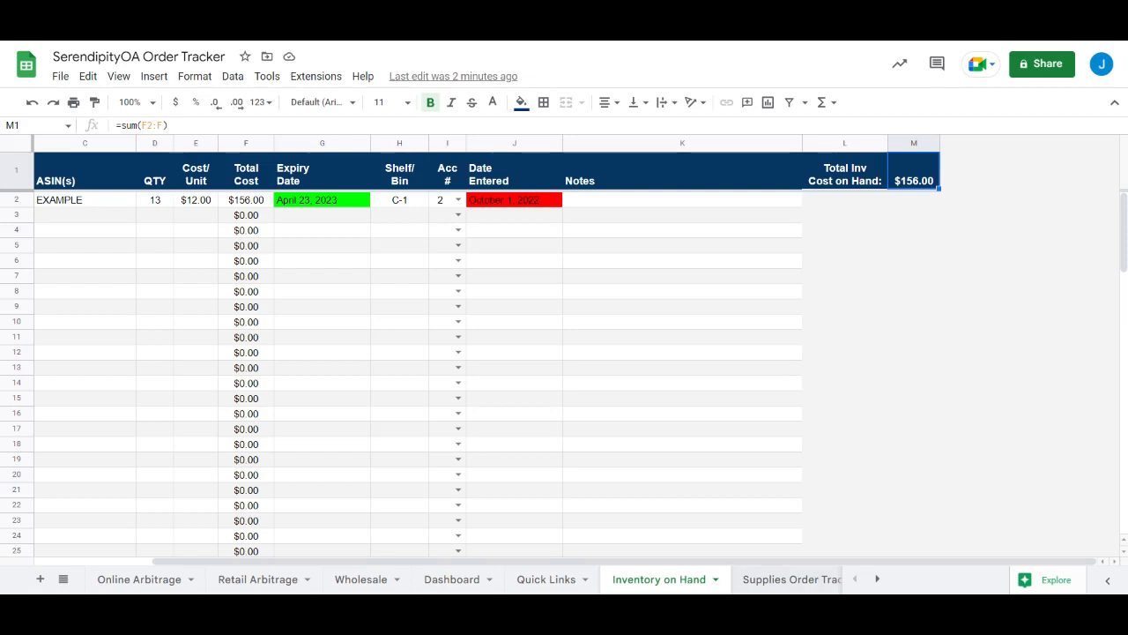
- Open the Supplies Order Tracker sheet and bring the remaining sheet names, up to Stats, into view
click(748, 587)
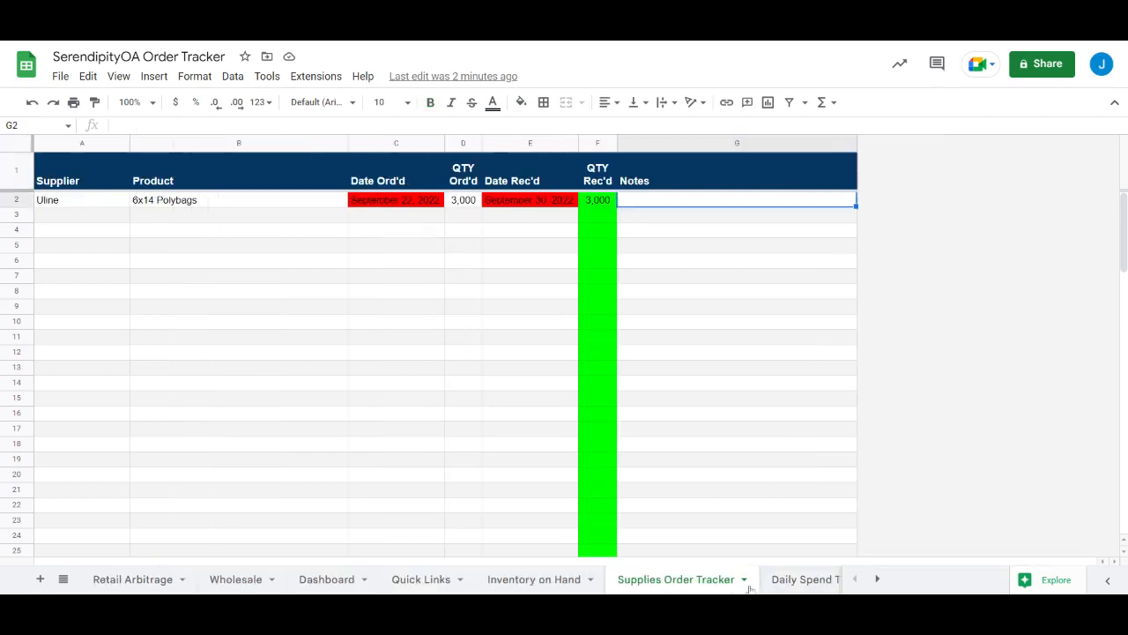
click(879, 578)
click(879, 578)
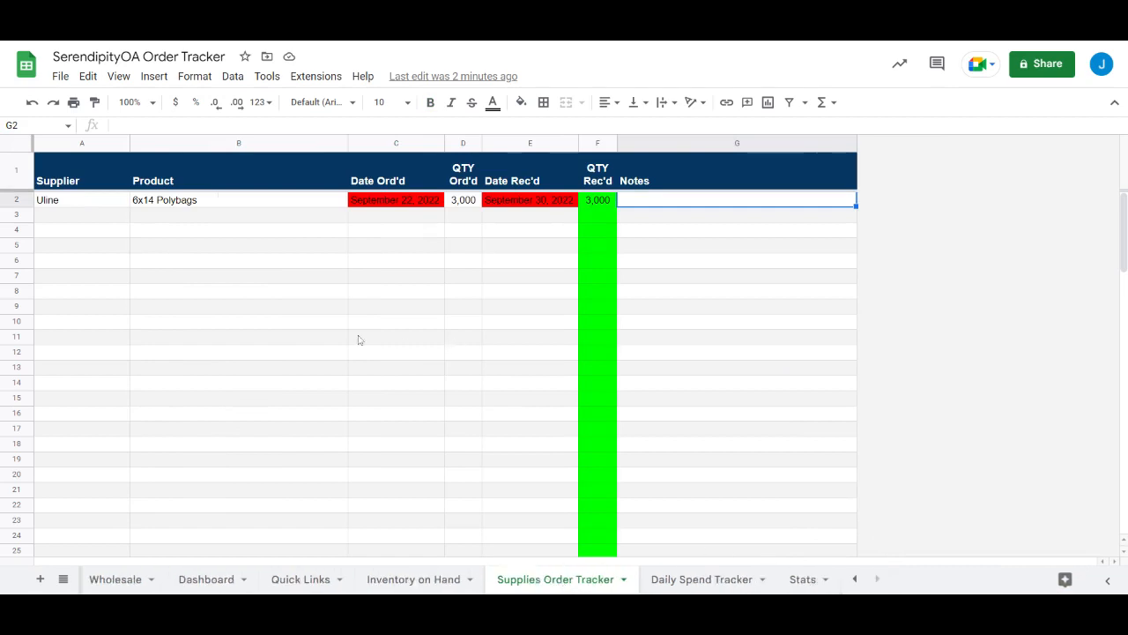
click(360, 336)
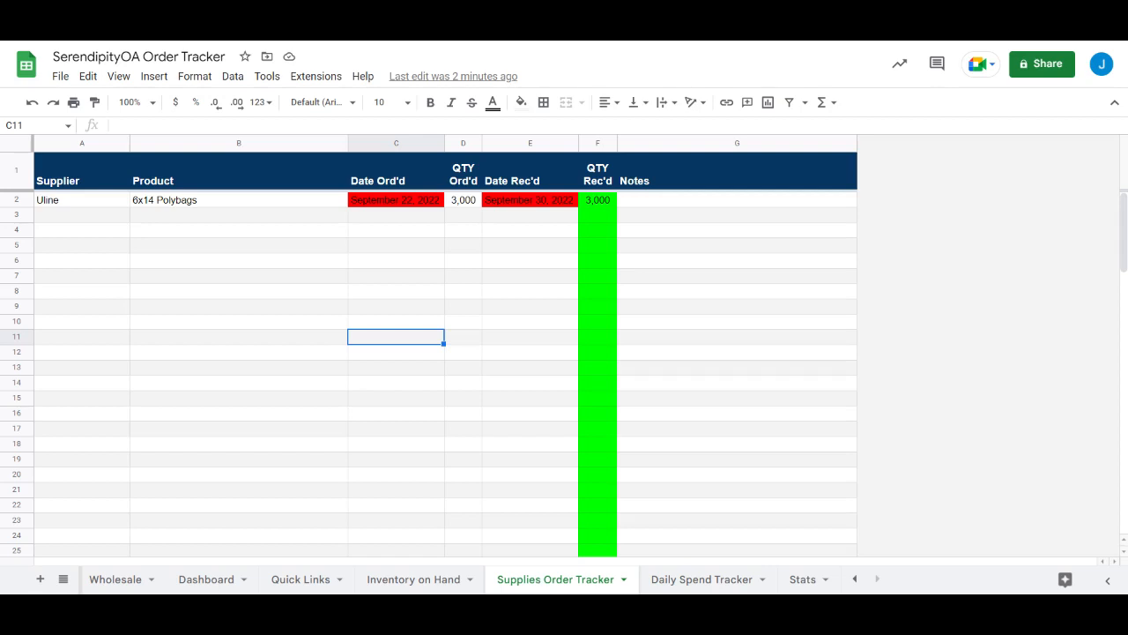
- Select the Supplier cell of the Uline example entry in row 2
key(Up)
key(Up)
key(Up)
key(Up)
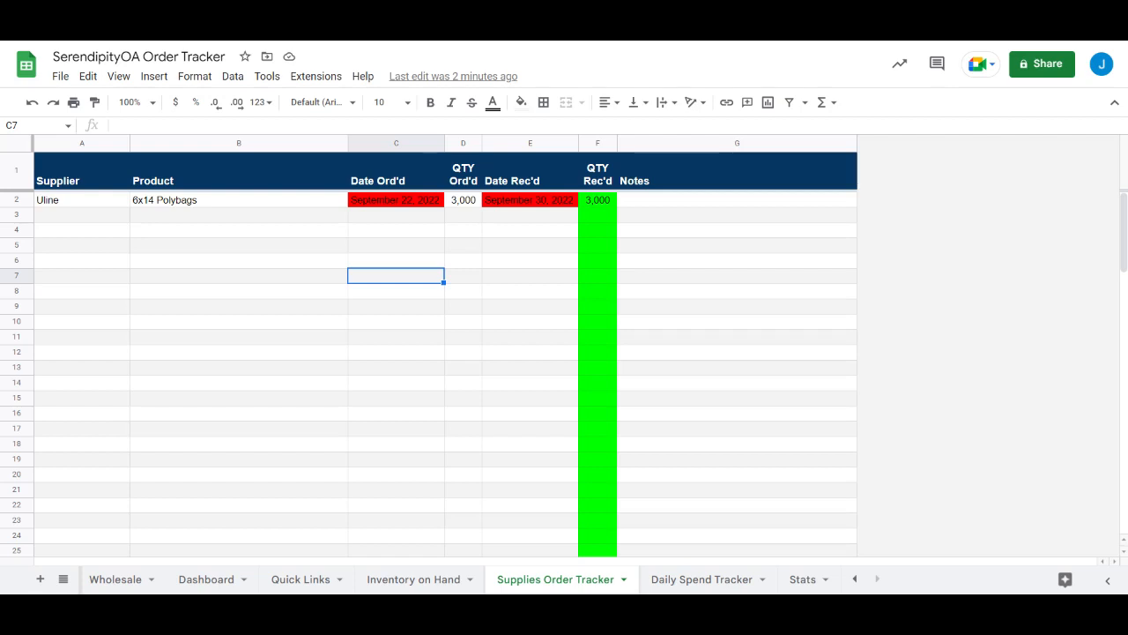
key(Up)
key(Up)
key(Up)
key(Up)
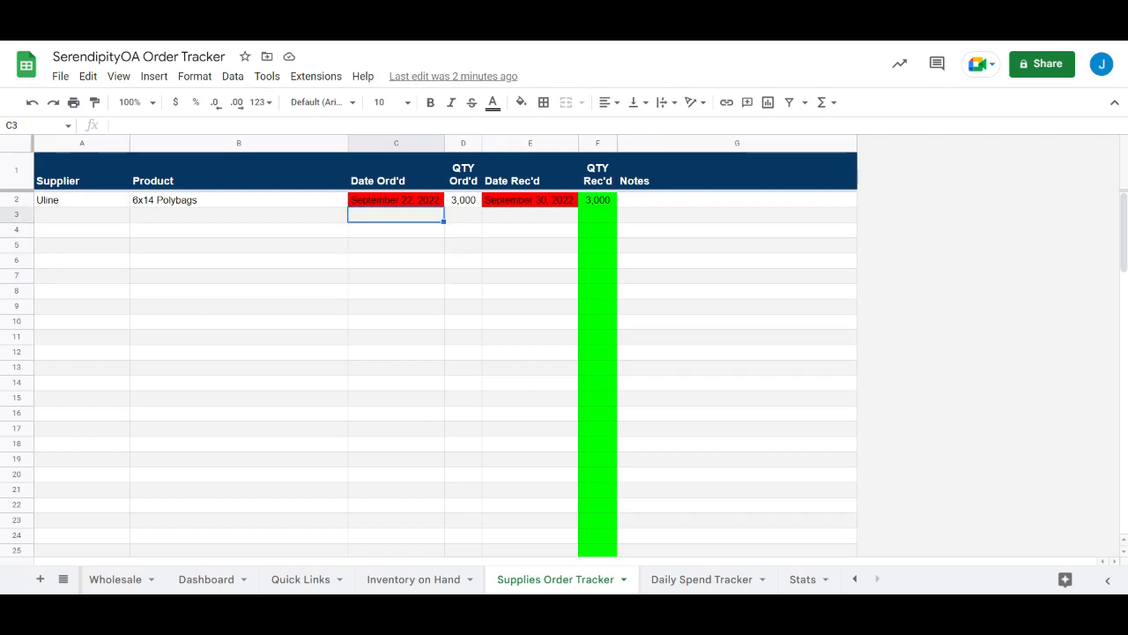
key(Up)
key(Left)
key(Left)
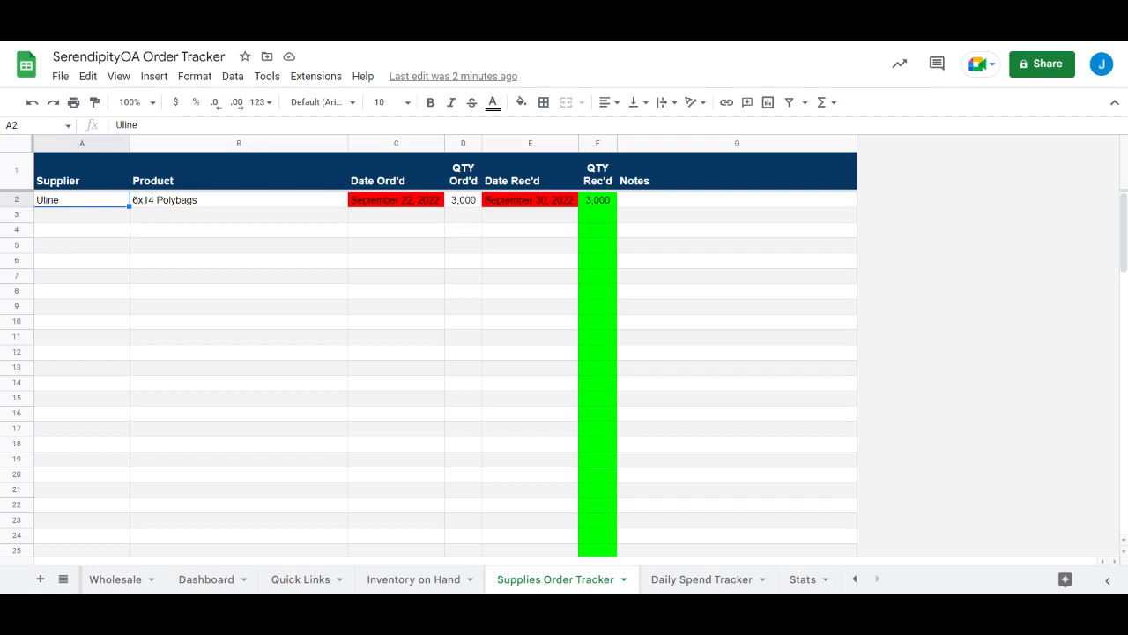
- Examine the Uline entry's Product, Date Ord'd and QTY Ord'd cells
click(190, 203)
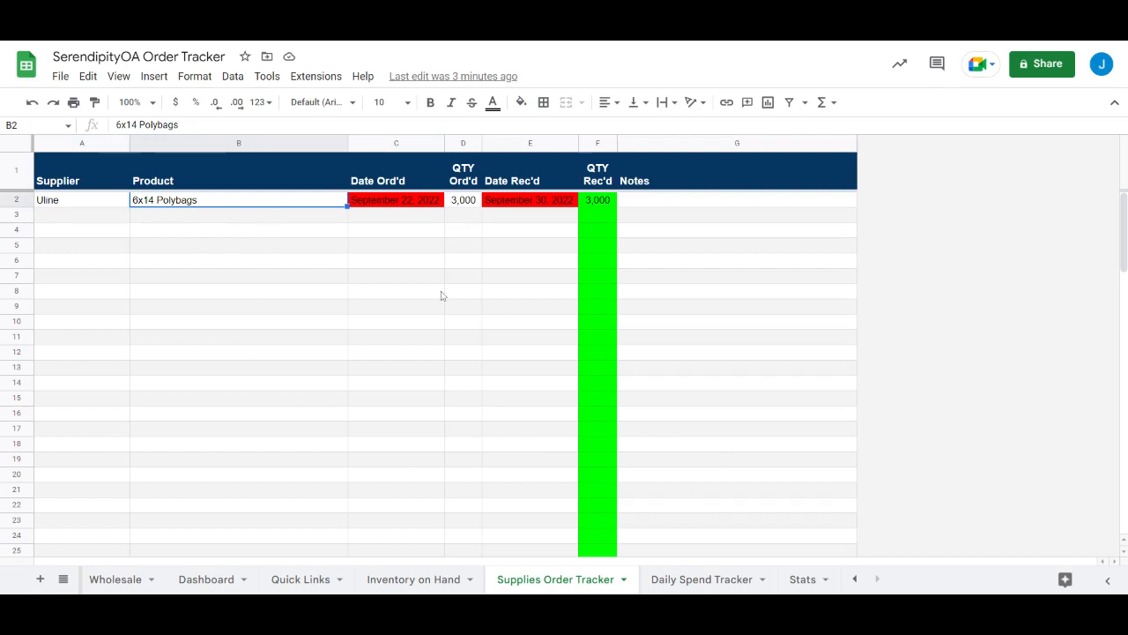
click(442, 296)
click(411, 201)
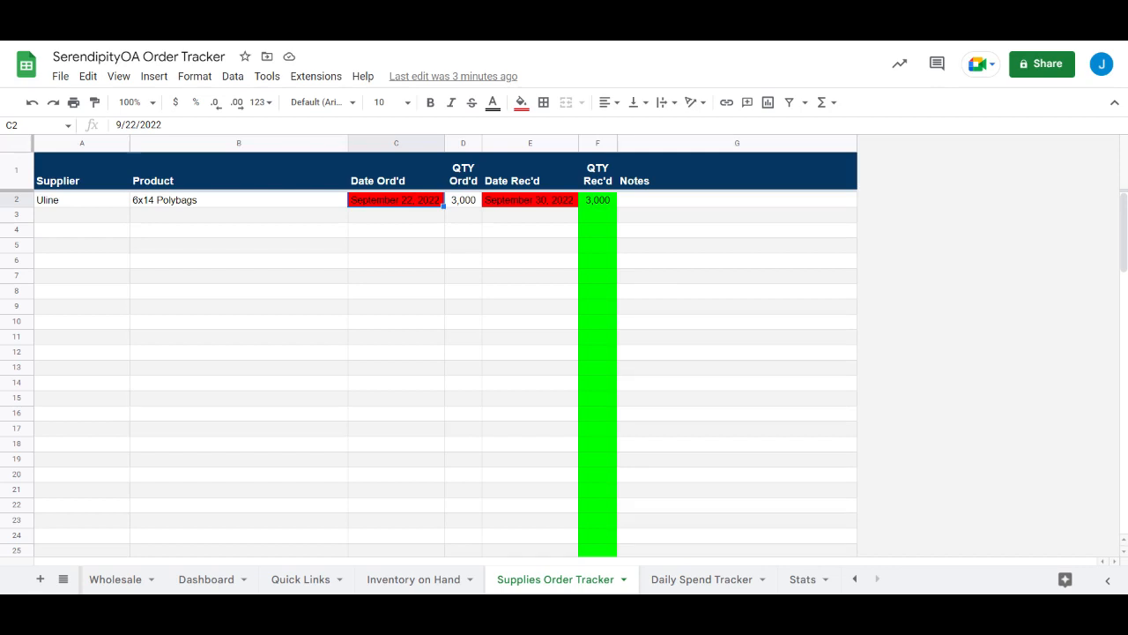
click(463, 200)
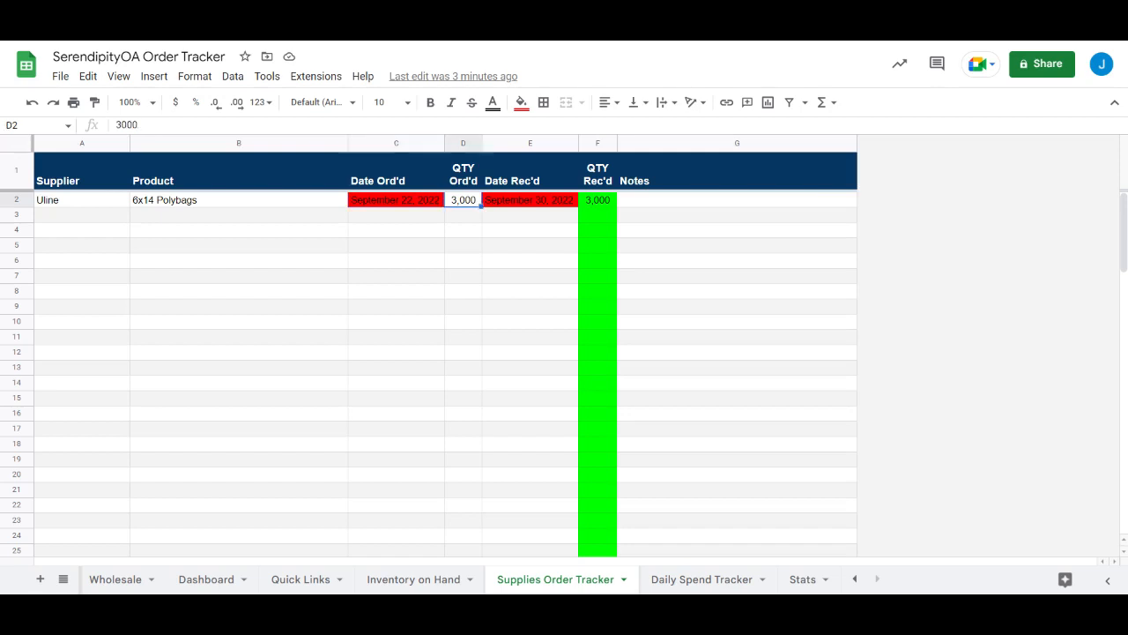
- Examine the Uline entry's Date Rec'd and QTY Rec'd cells alongside its QTY Ord'd cell
click(530, 200)
click(463, 200)
click(529, 200)
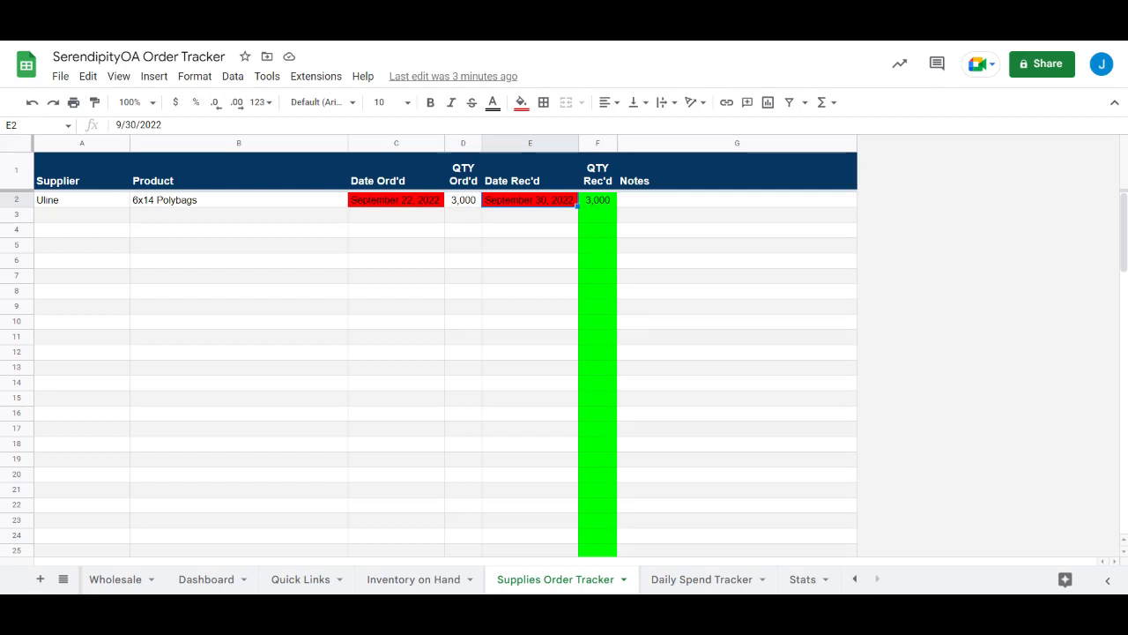
click(598, 200)
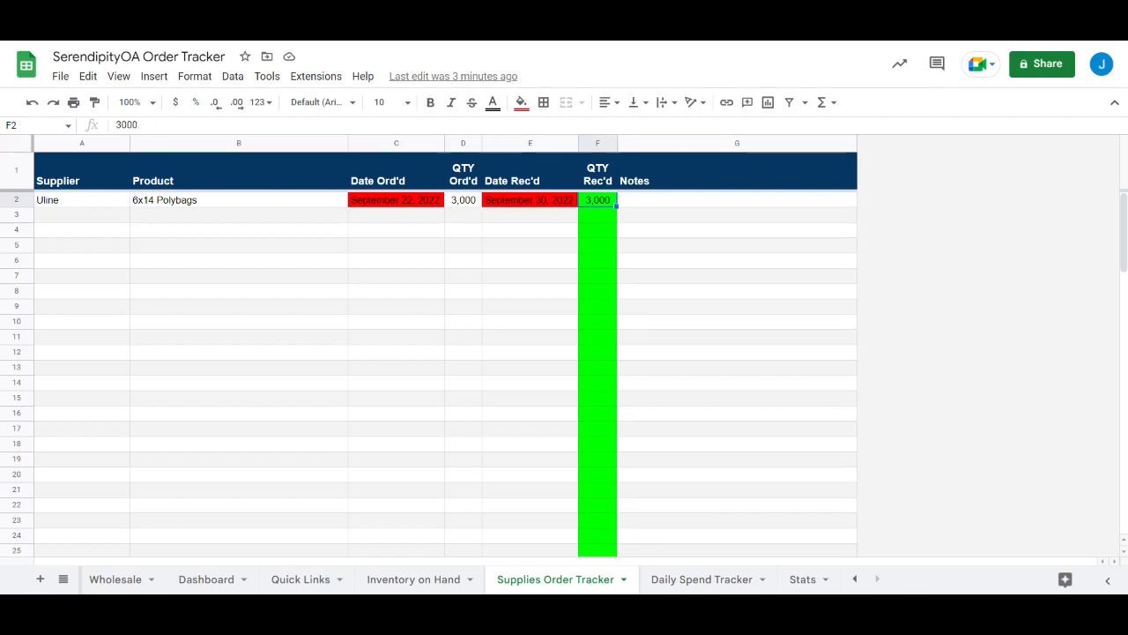
- Set the Uline entry's QTY Rec'd to 500
click(529, 201)
click(597, 200)
text(500)
key(Return)
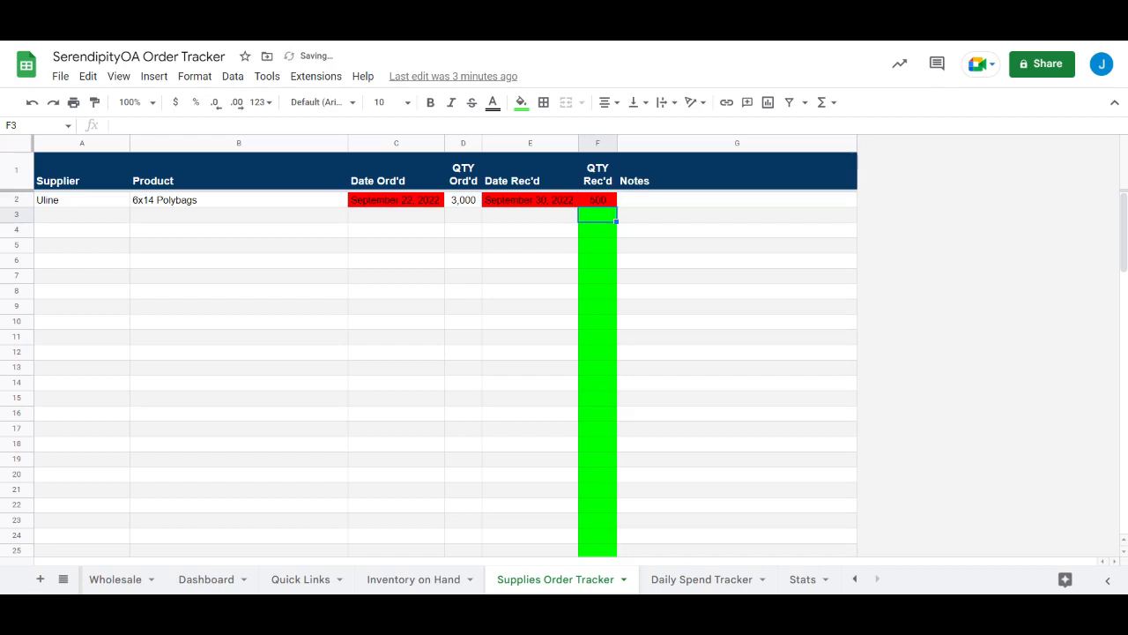
- Compare the Uline entry's QTY Ord'd and QTY Rec'd cells, including the conditional fill colour of QTY Rec'd
click(597, 200)
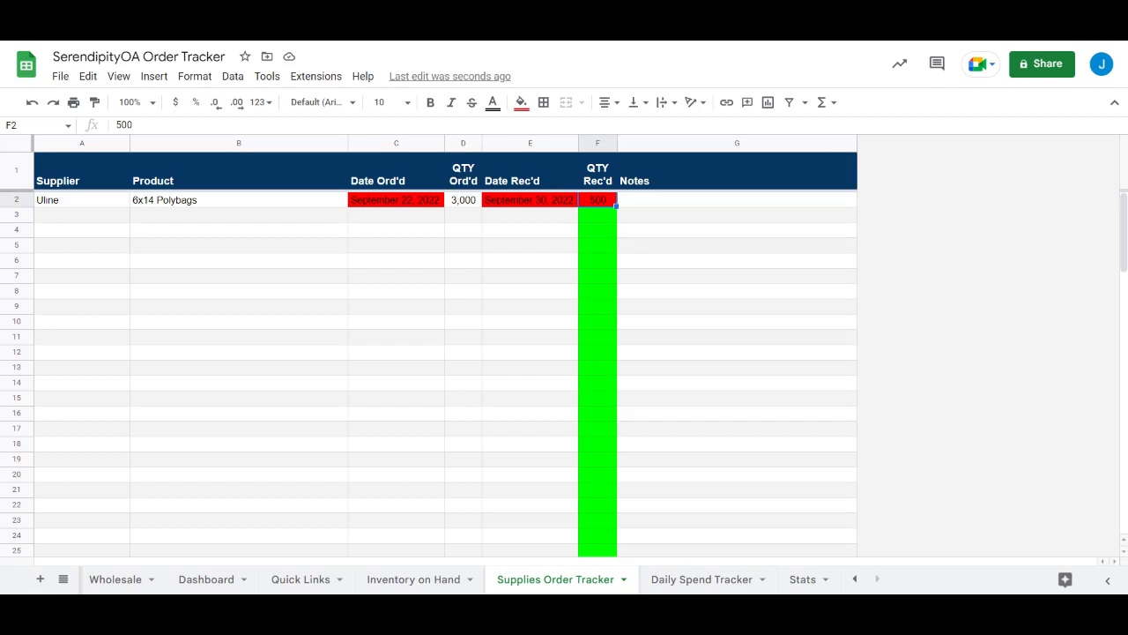
click(530, 200)
click(396, 200)
click(463, 200)
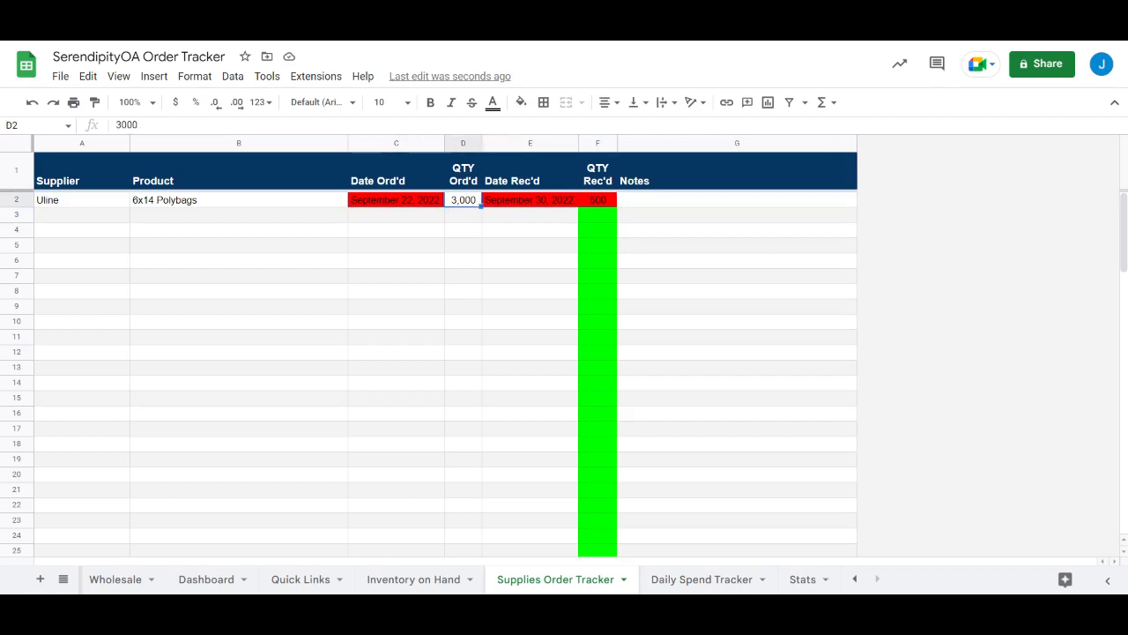
key(Right)
key(Right)
key(Right)
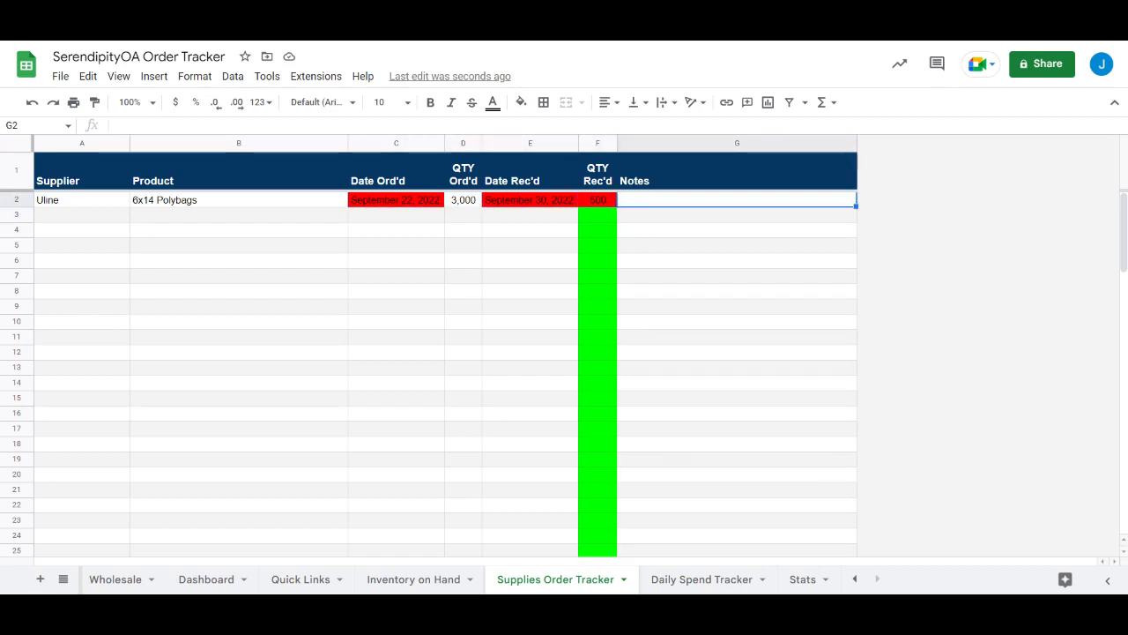
key(Left)
key(Left)
key(Left)
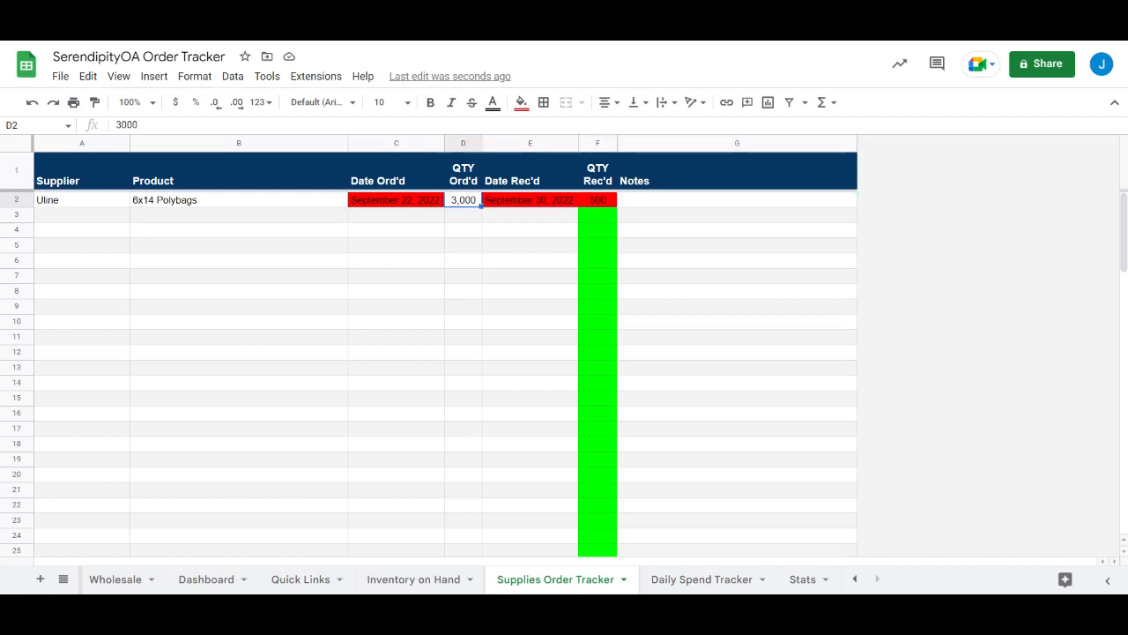
key(Right)
key(Right)
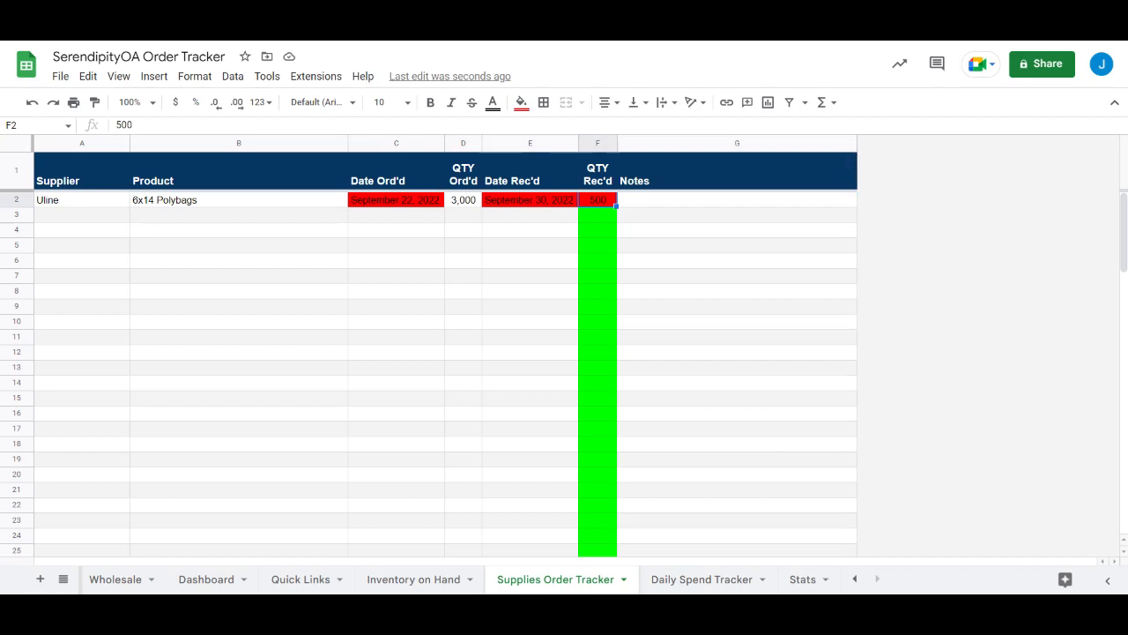
key(Left)
key(Left)
key(Left)
key(Right)
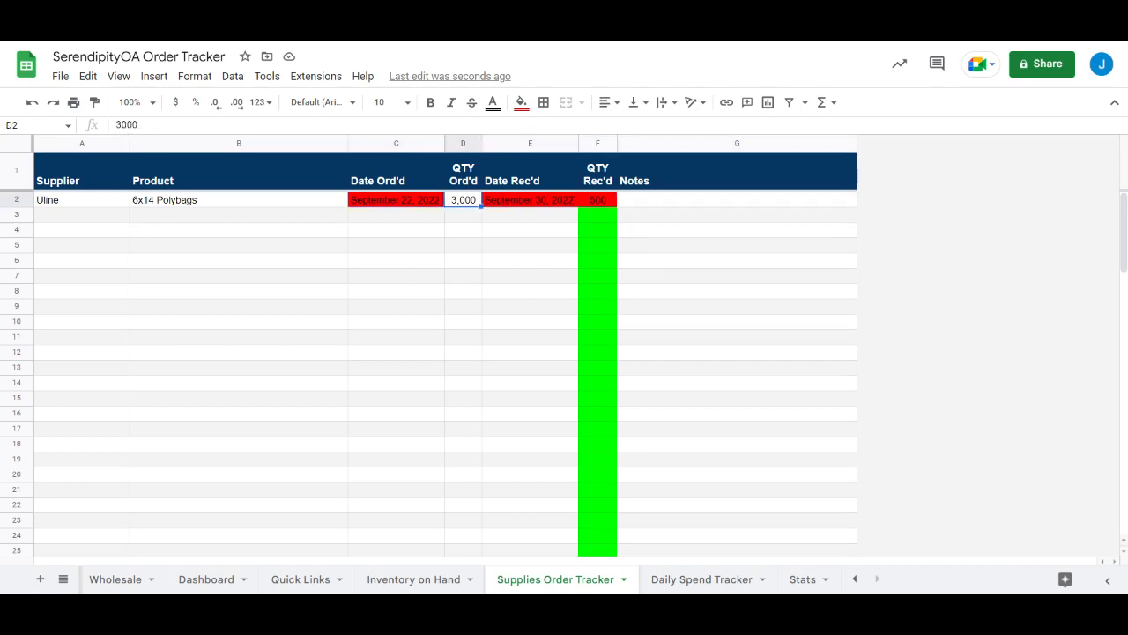
key(Right)
key(Right)
key(Right)
click(597, 199)
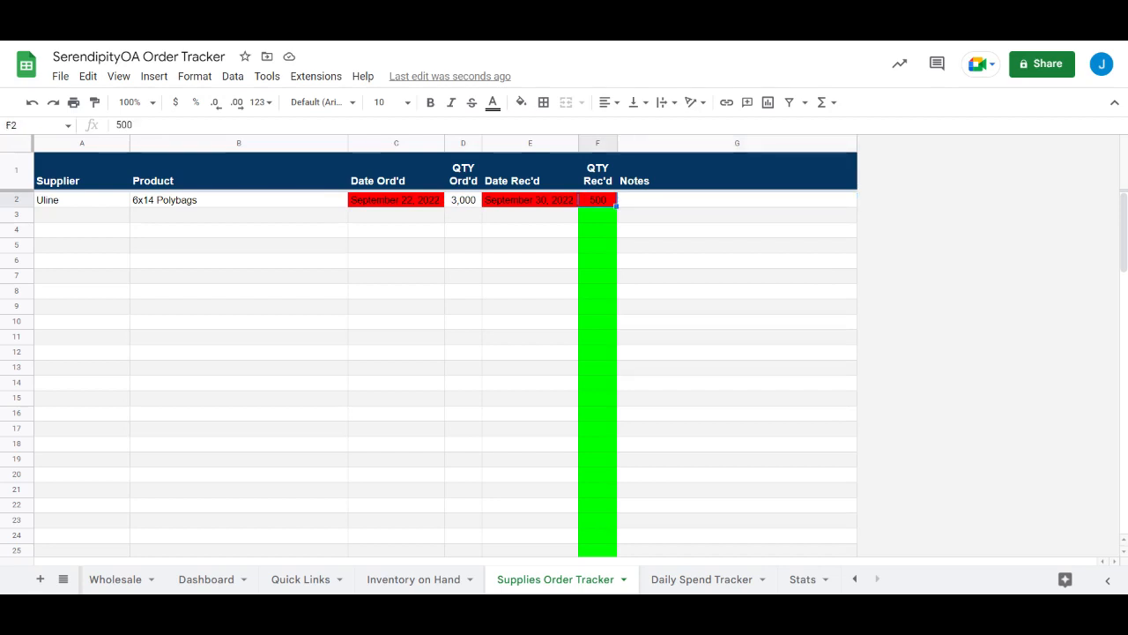
- Examine the Notes column of the supplies order list
key(Right)
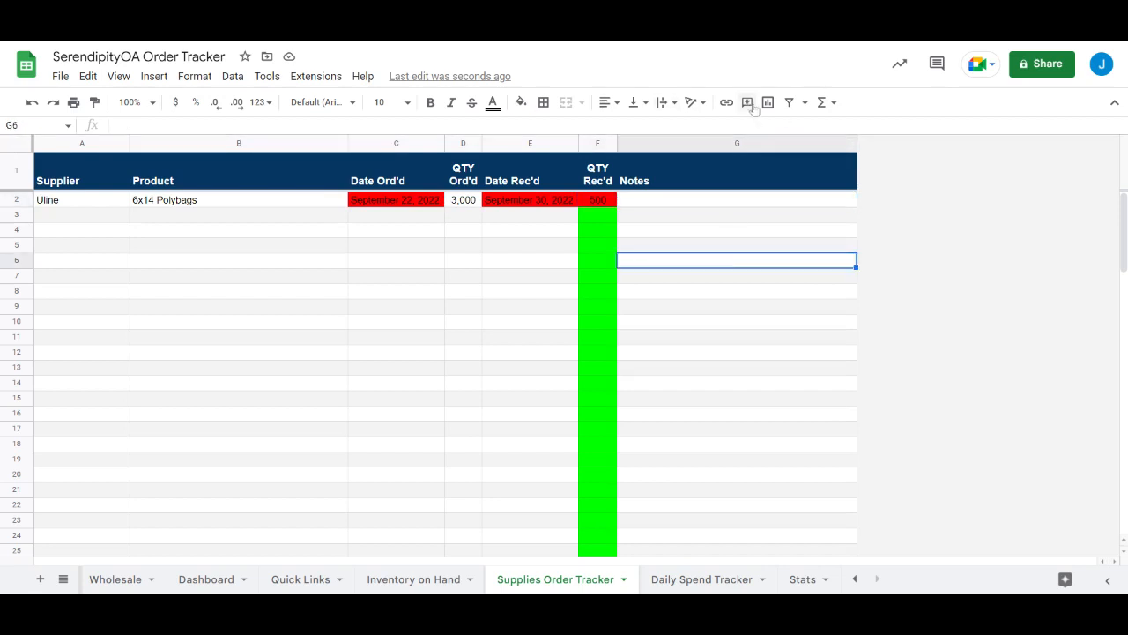
click(751, 146)
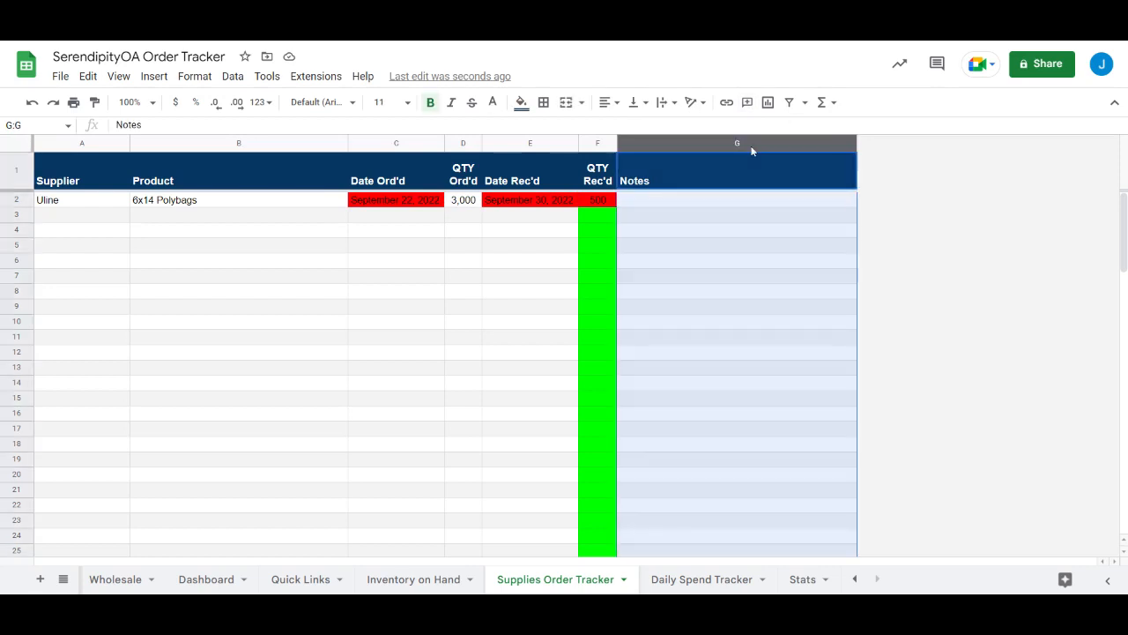
click(756, 369)
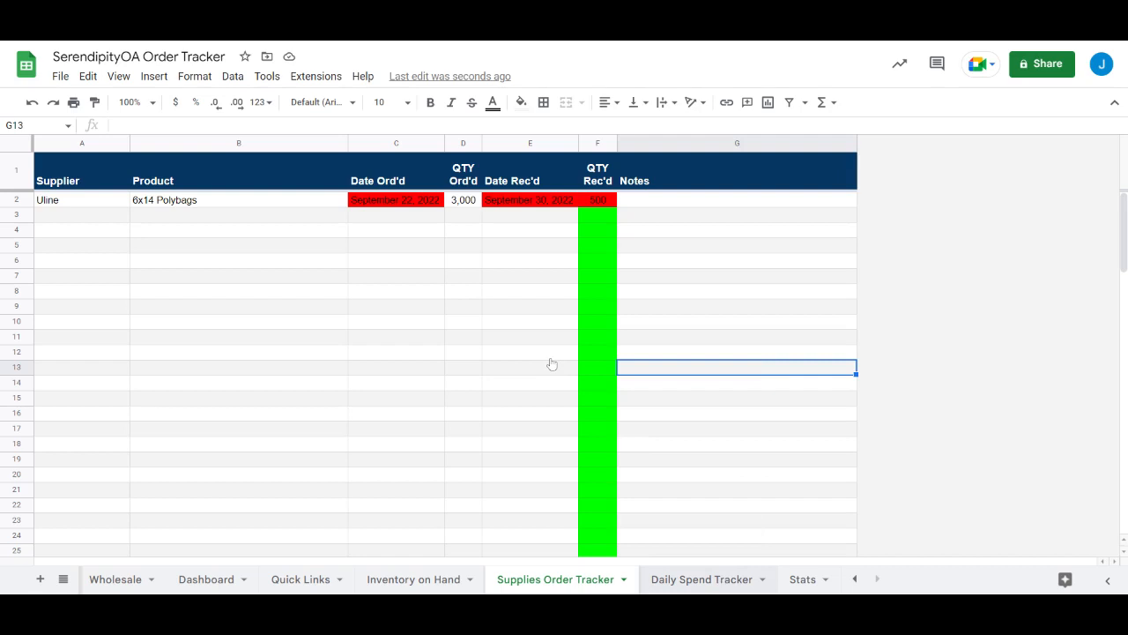
- Open the Daily Spend Tracker sheet and select its title row
key(ctrl+shift+Page_Down)
click(416, 269)
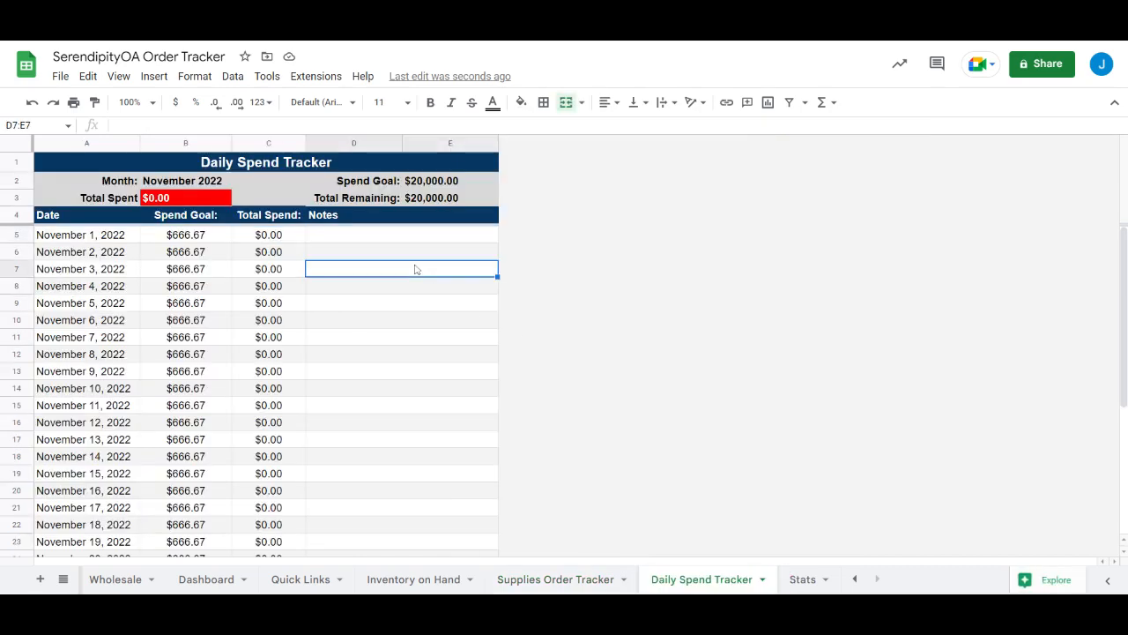
key(Up)
key(Up)
key(Up)
key(Up)
key(Up)
key(Up)
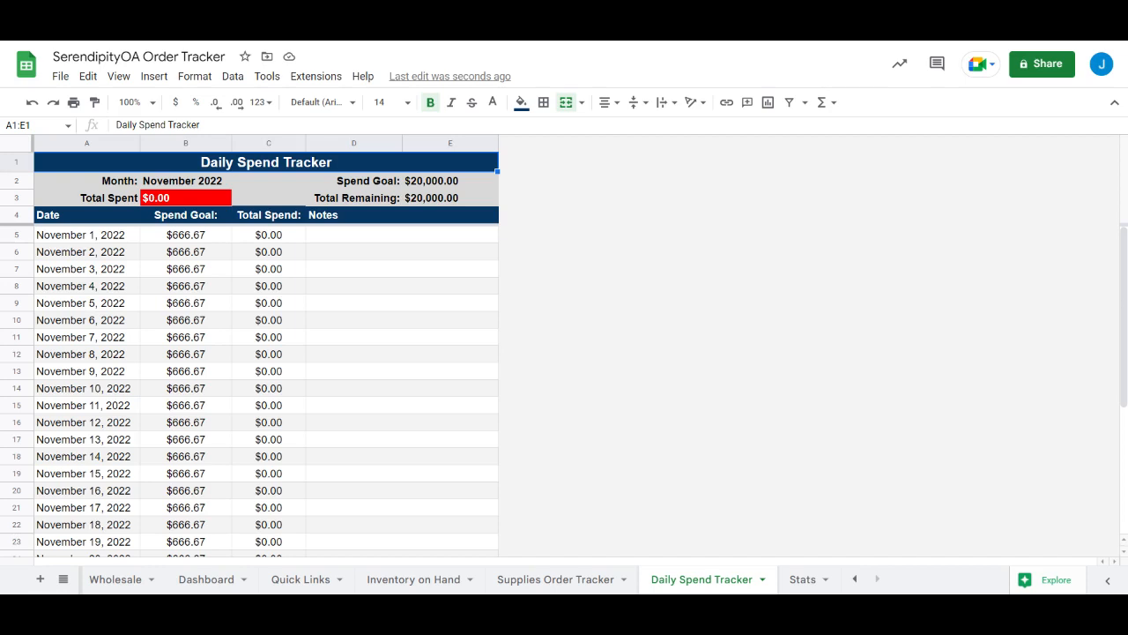
- Set the Daily Spend Tracker's Month to 10/1/2022
click(201, 189)
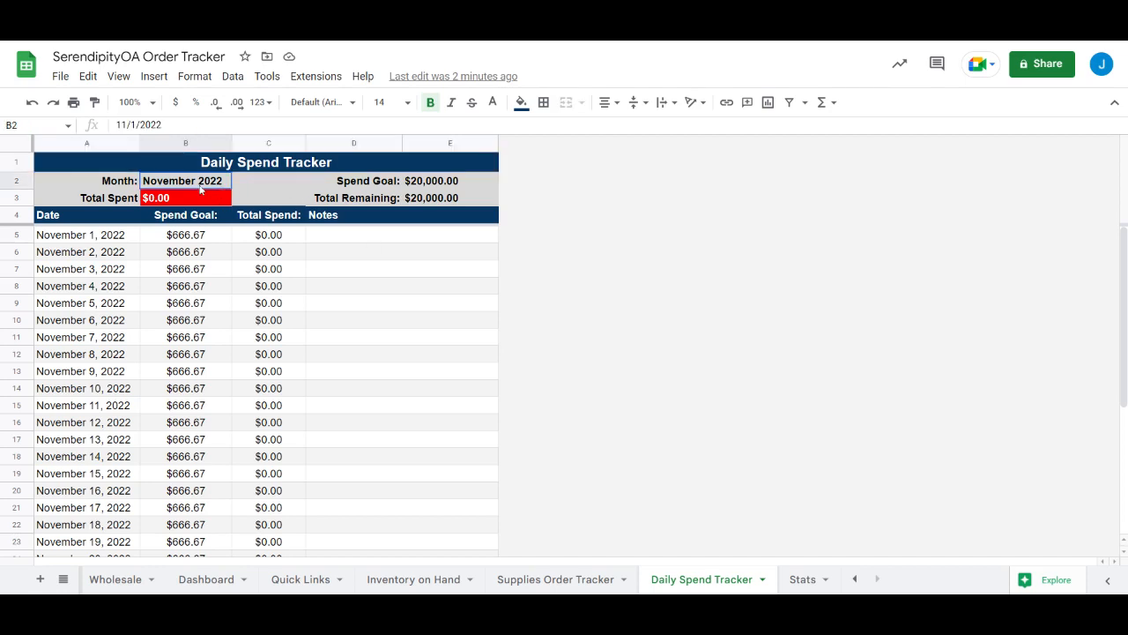
double_click(200, 187)
click(102, 170)
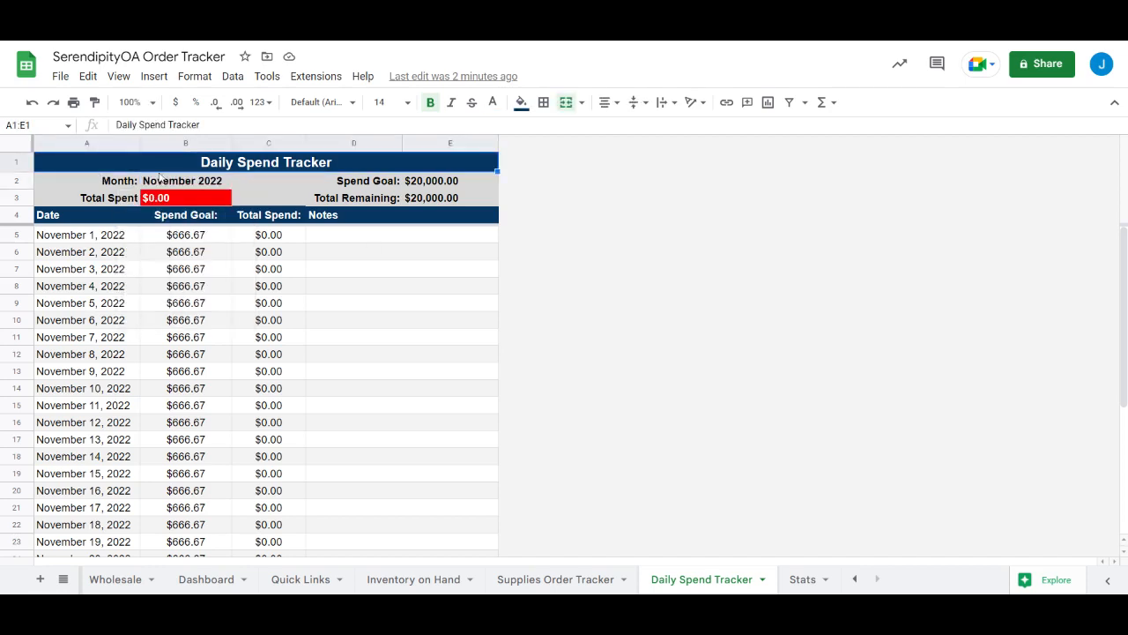
click(160, 179)
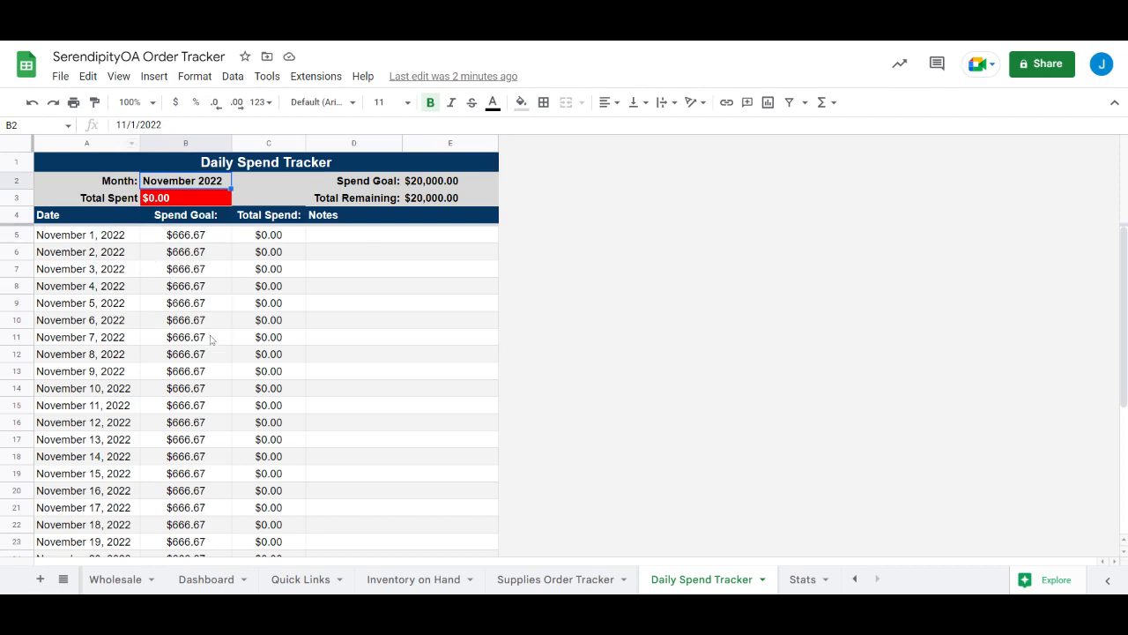
click(121, 125)
key(Delete)
text(0)
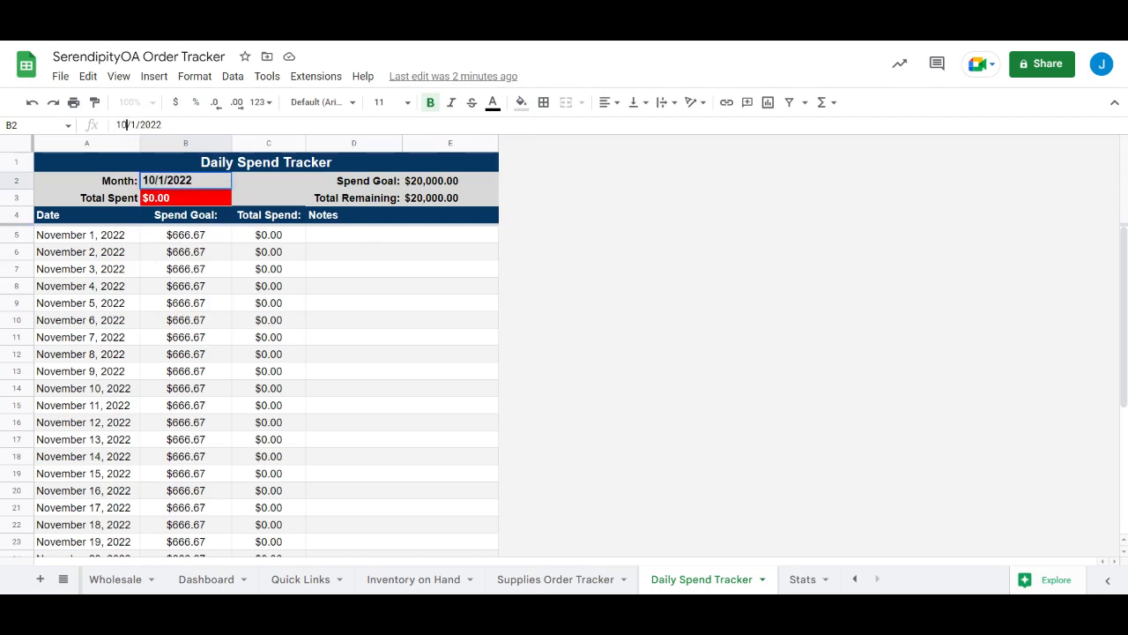
key(Return)
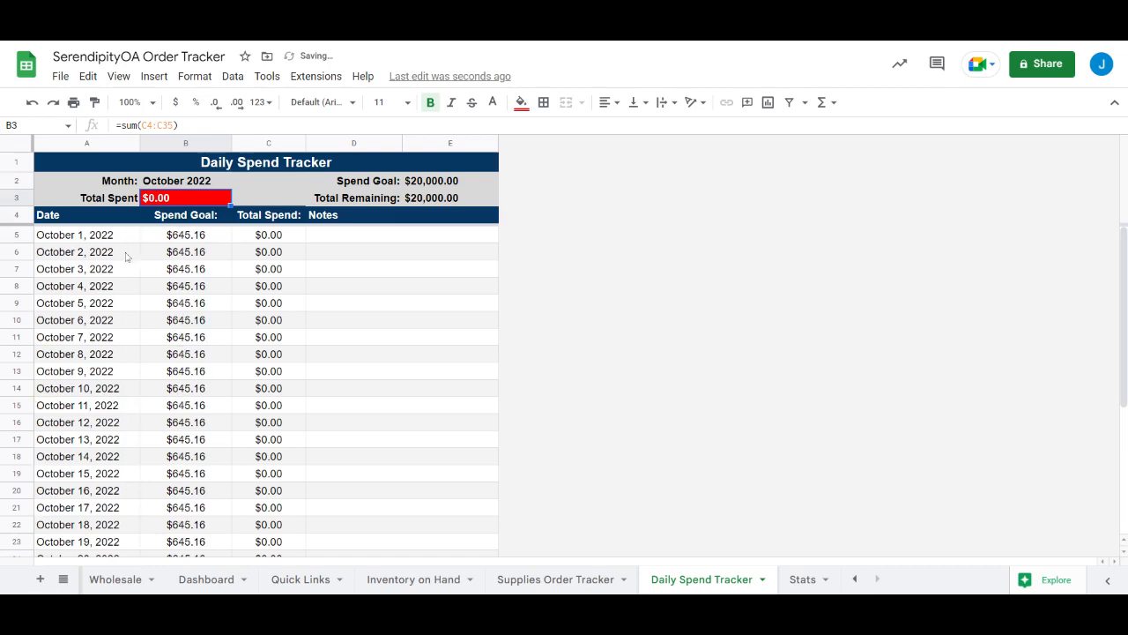
- Inspect the Date and Spend Goal formulas in the first October rows
click(112, 240)
click(113, 254)
click(113, 308)
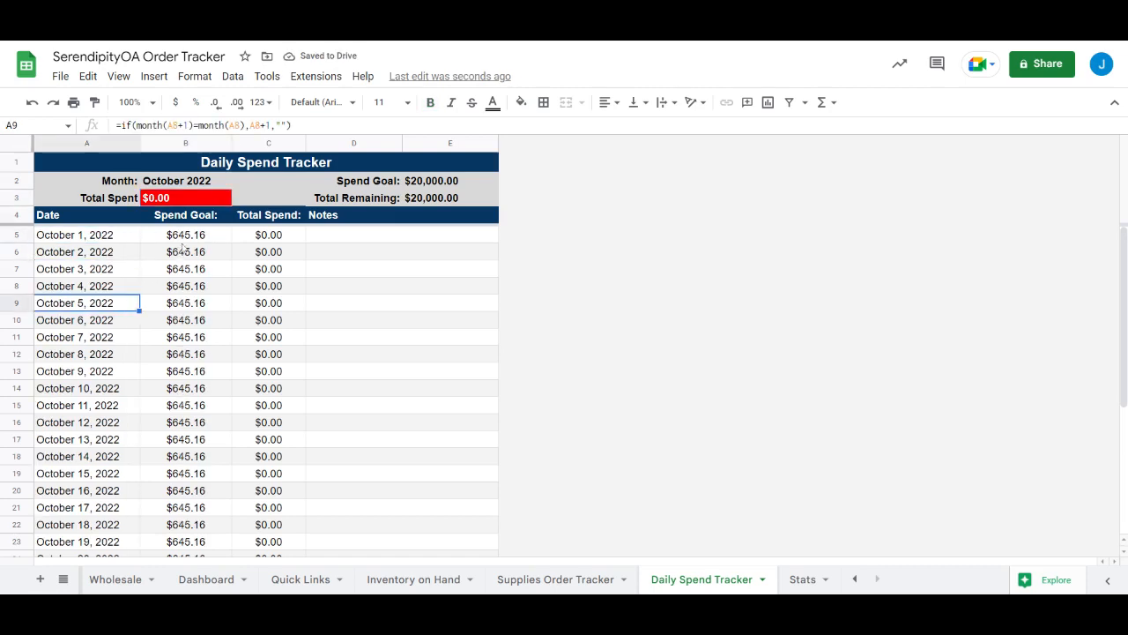
click(184, 241)
click(186, 253)
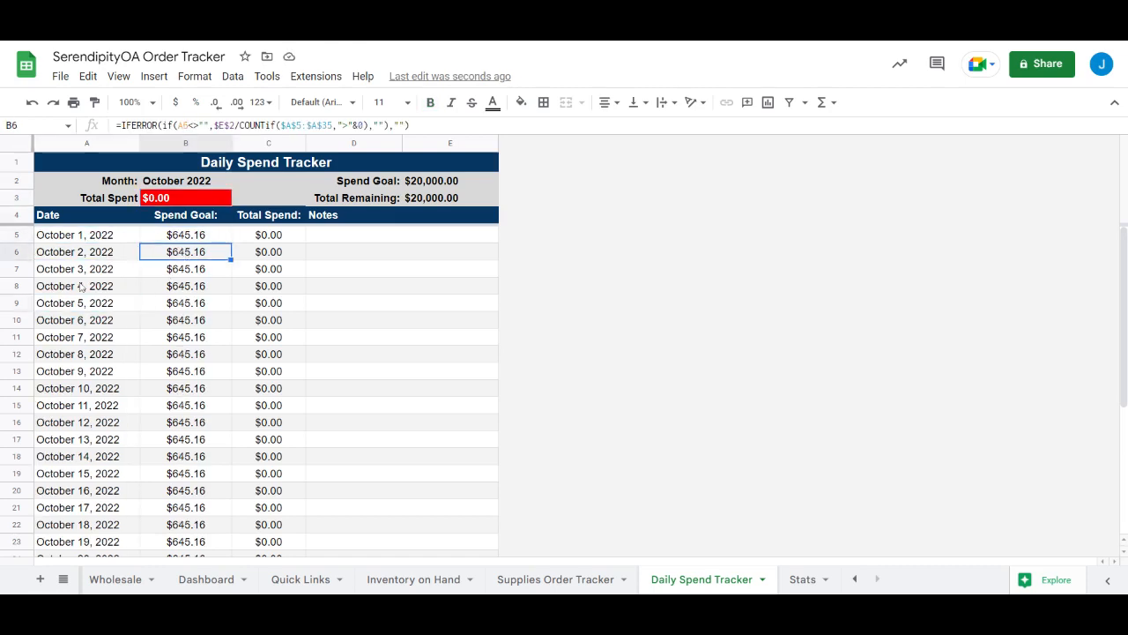
- Follow the daily Spend Goal column down through October to the end of the month
key(Down)
key(Down)
key(Down)
key(Down)
key(Down)
key(Down)
key(Down)
key(Down)
key(Down)
key(Down)
key(Down)
key(Down)
key(Down)
key(Down)
key(Down)
key(Down)
key(Down)
key(Down)
key(Down)
key(Down)
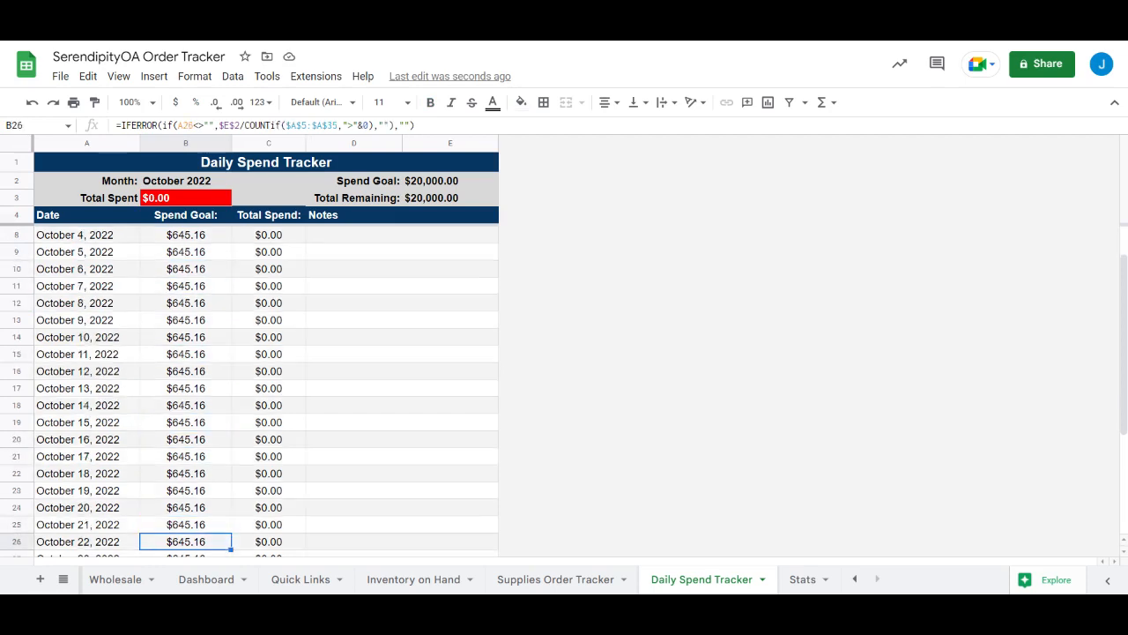
key(Down)
key(Up)
key(Left)
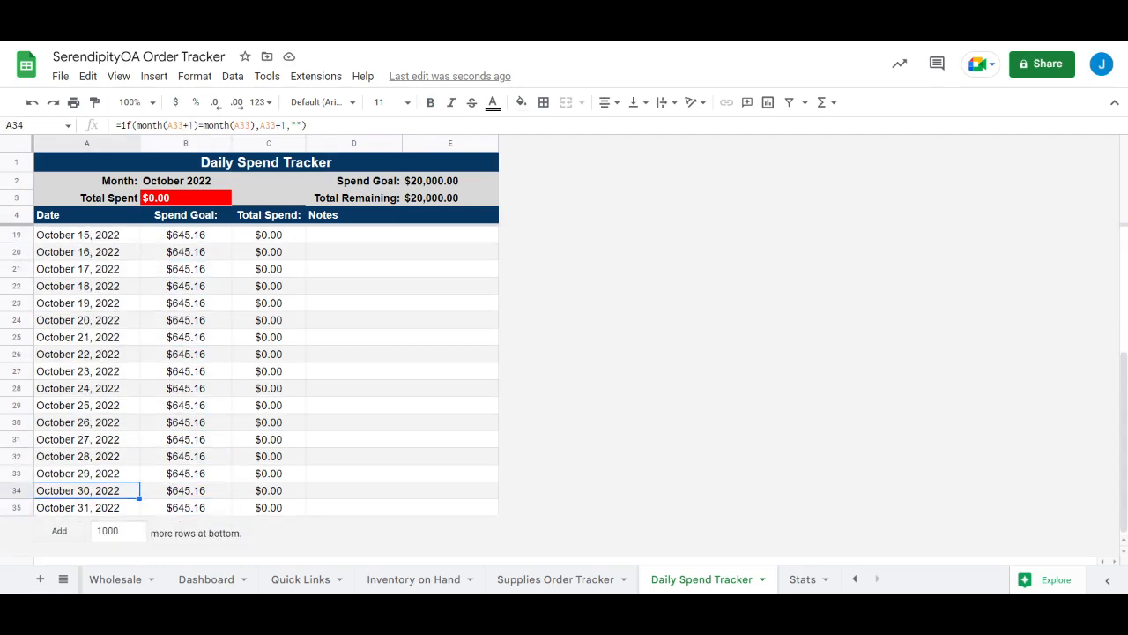
- Compare the October 31 row's daily Spend Goal with the monthly Spend Goal in the header
key(Down)
key(Right)
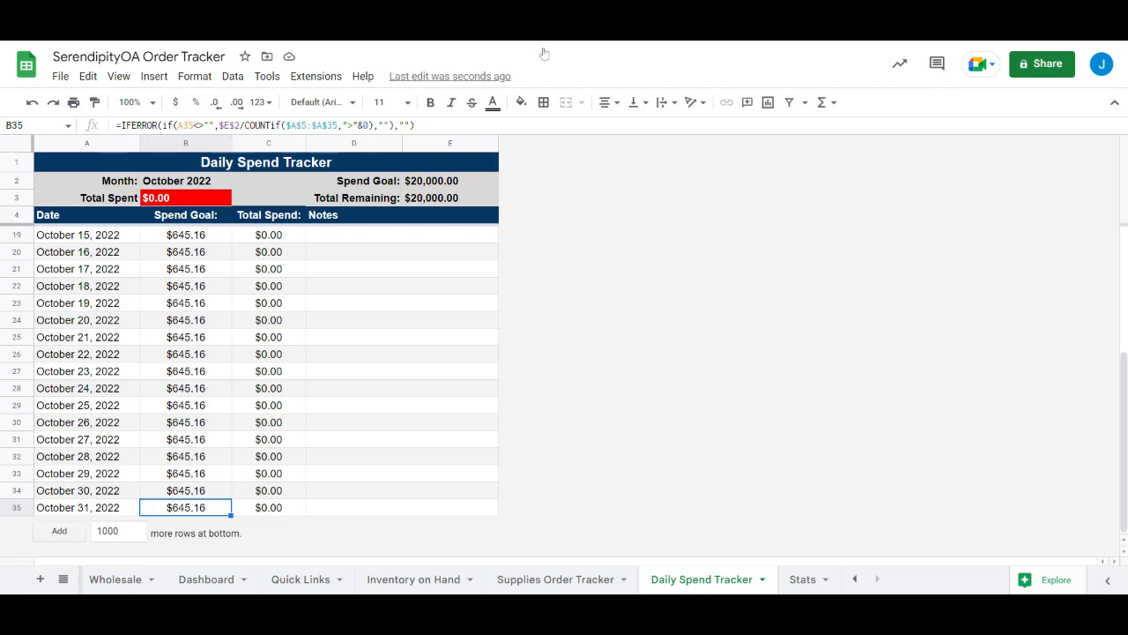
click(436, 185)
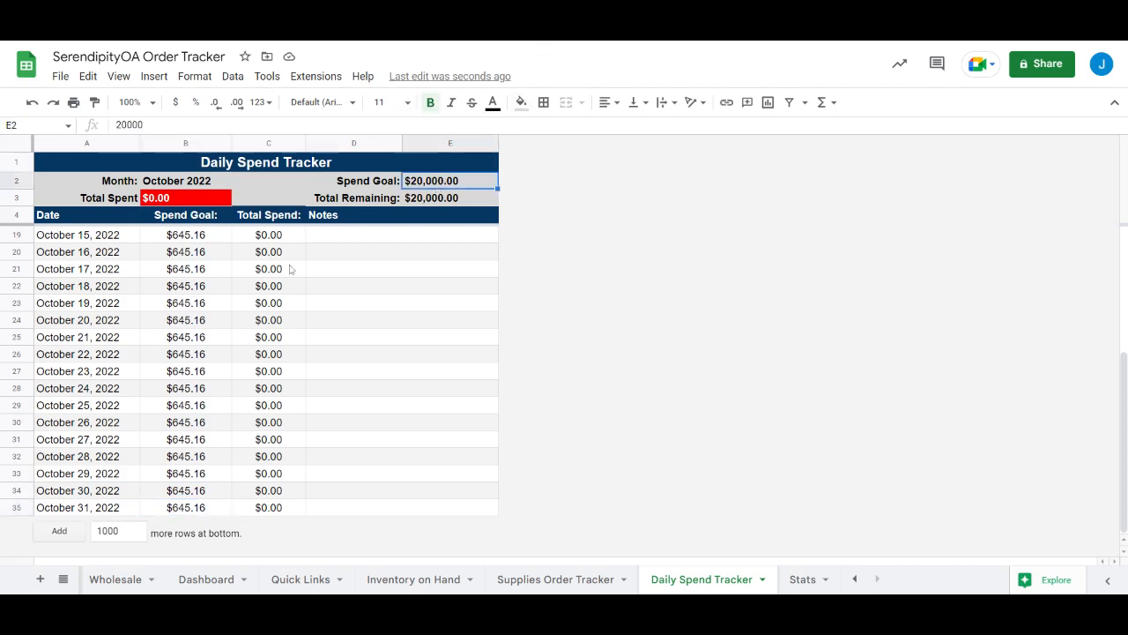
click(194, 509)
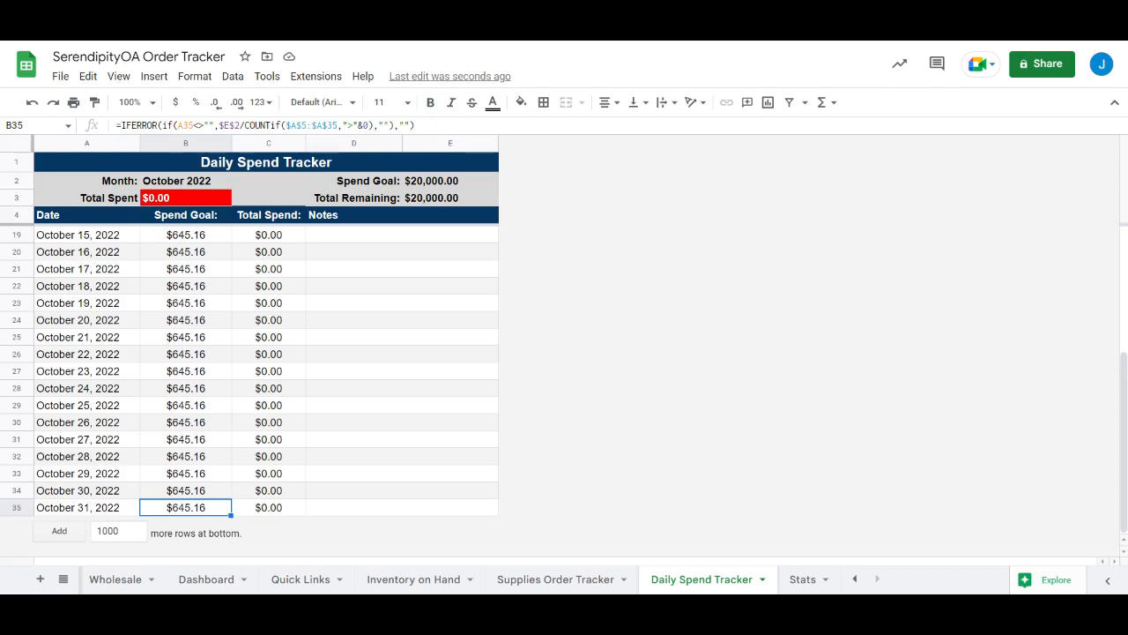
- Set the Daily Spend Tracker's Month to 11/1/2022
click(176, 181)
double_click(202, 178)
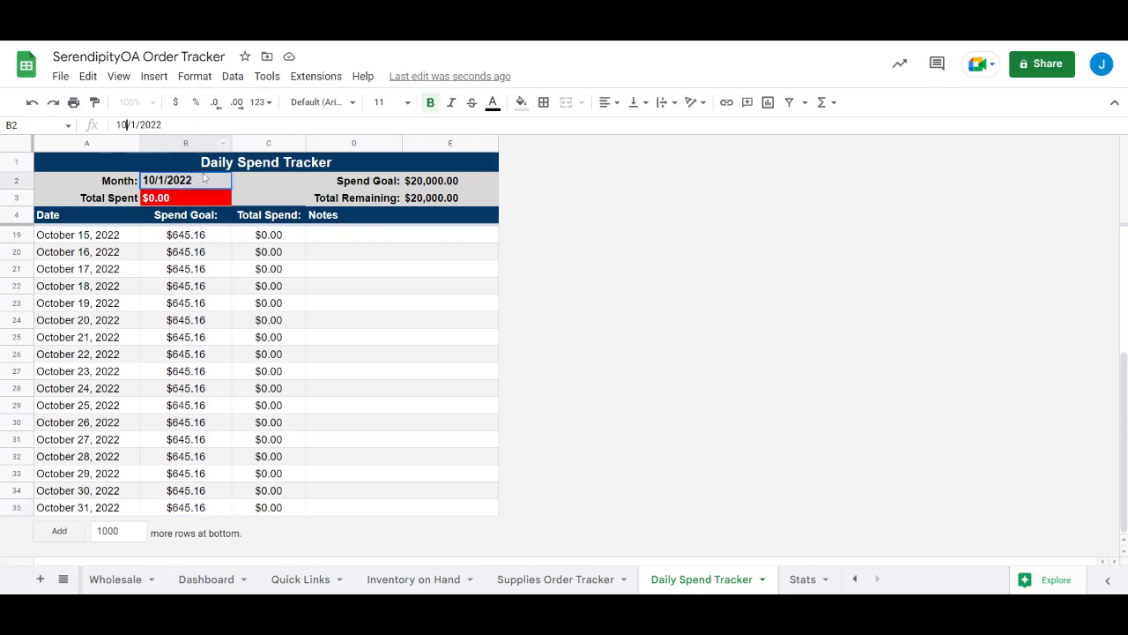
key(BackSpace)
text(1)
key(Return)
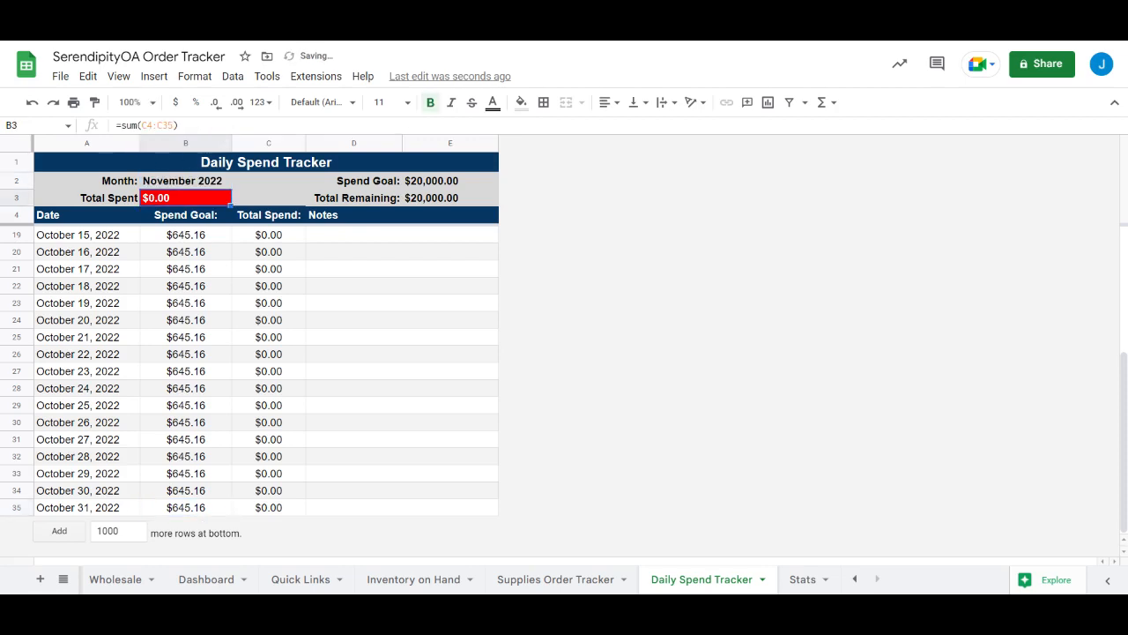
- Examine the Date and Spend Goal cells in November's last rows, then return to the sheet's title
click(97, 506)
click(180, 490)
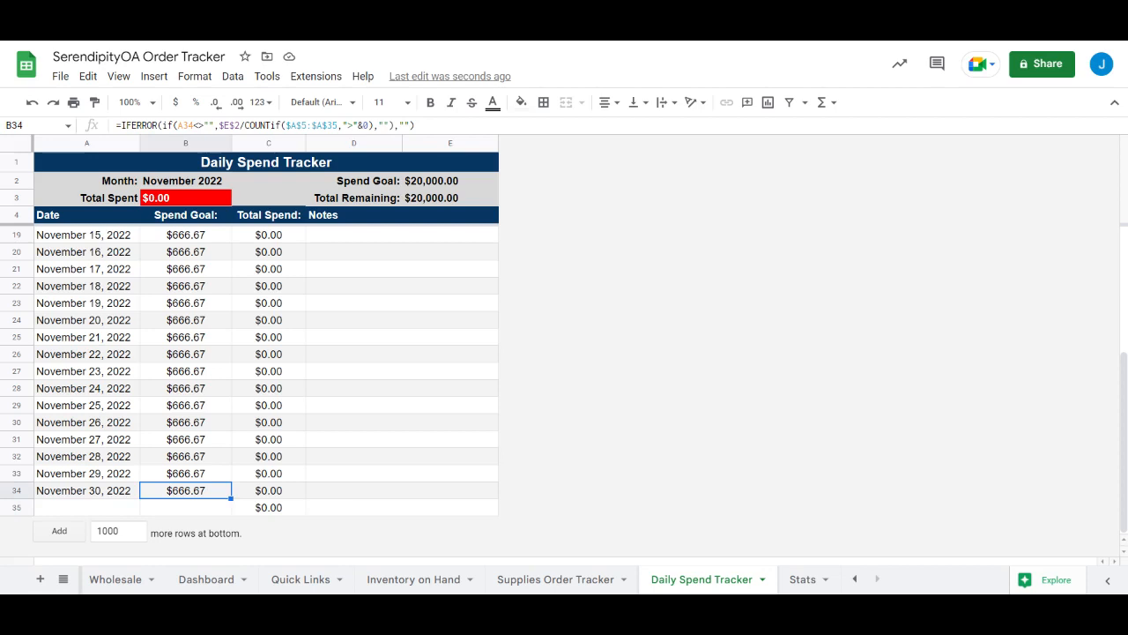
key(Up)
key(Up)
key(Up)
key(Up)
key(Up)
key(Up)
key(Up)
key(Up)
key(Up)
key(Up)
key(Up)
key(Up)
key(Up)
key(Up)
key(Up)
key(Up)
key(Up)
key(Up)
key(Up)
key(Up)
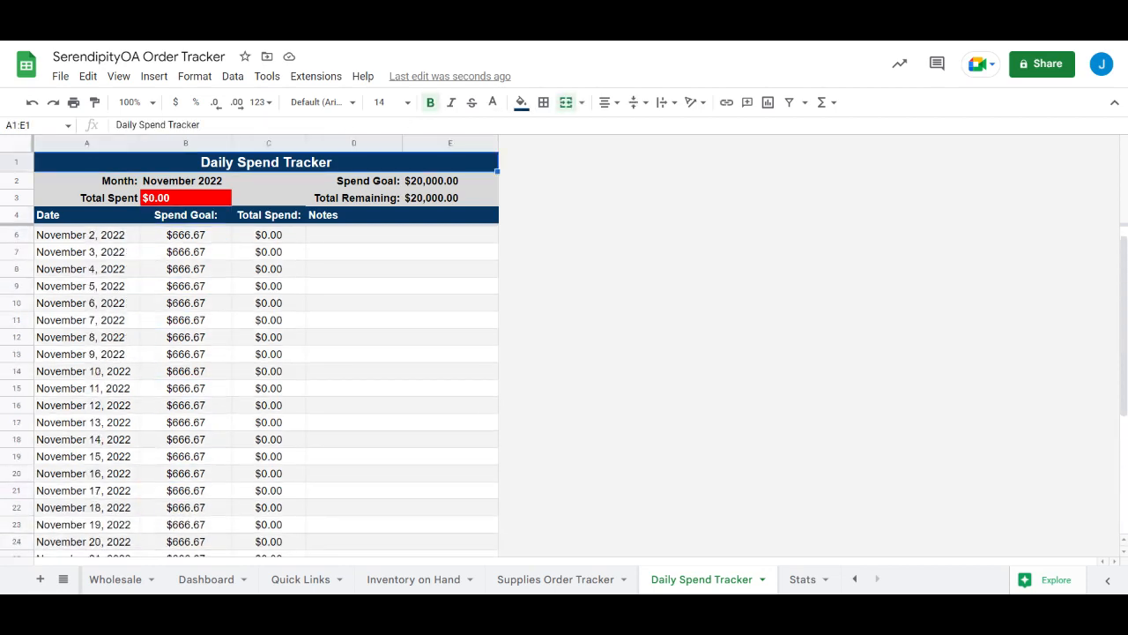
- Select the Total Spent amount in the header to inspect its sum formula
key(Down)
key(Left)
key(Down)
key(Left)
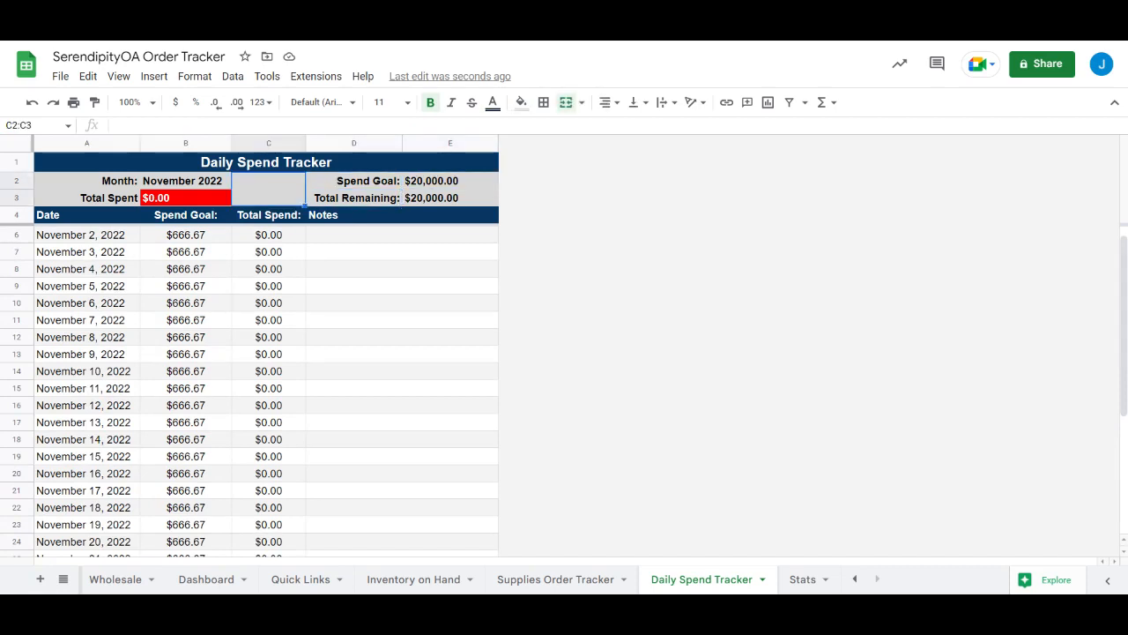
key(Left)
key(Left)
key(Right)
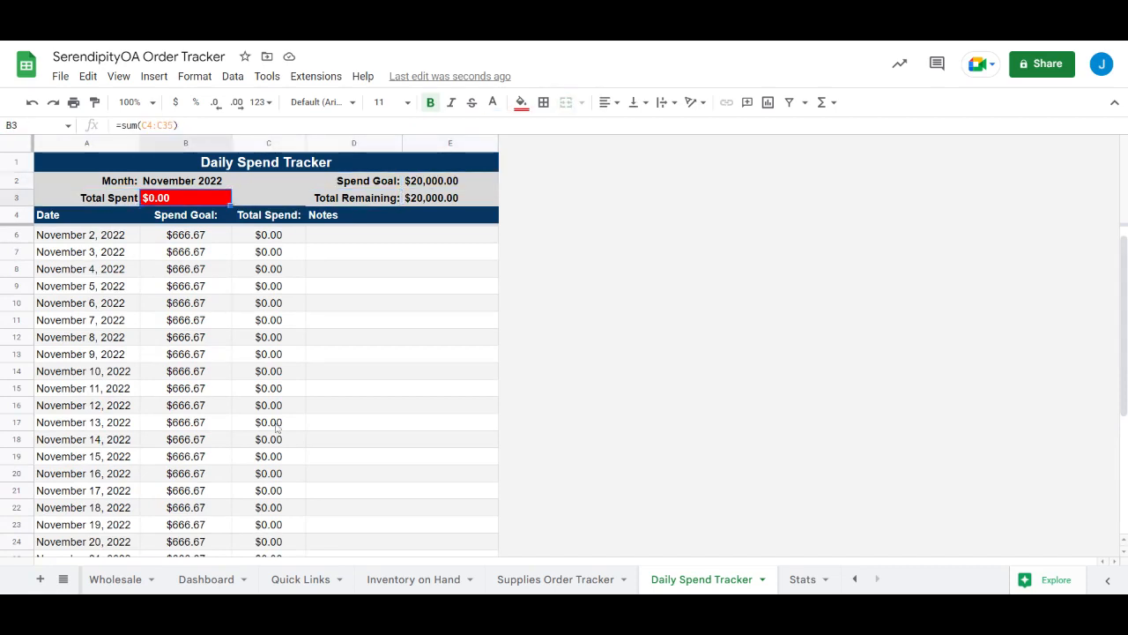
- Inspect the Total Spend column and its November 7 formula, along with the Total Spent cell that sums the column
click(272, 144)
click(275, 322)
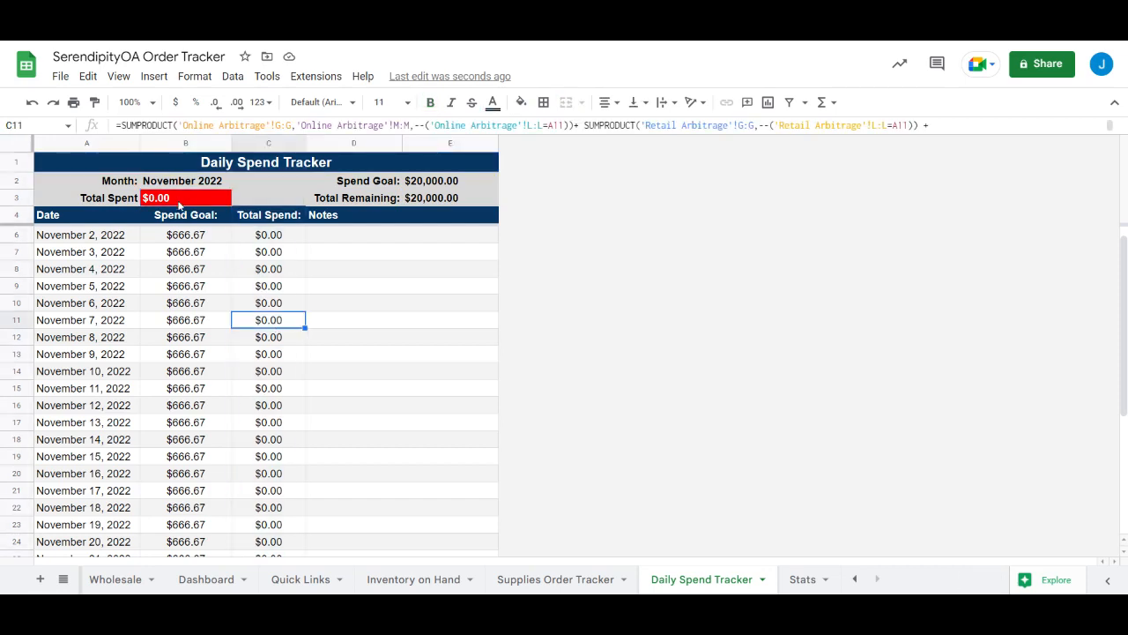
click(179, 201)
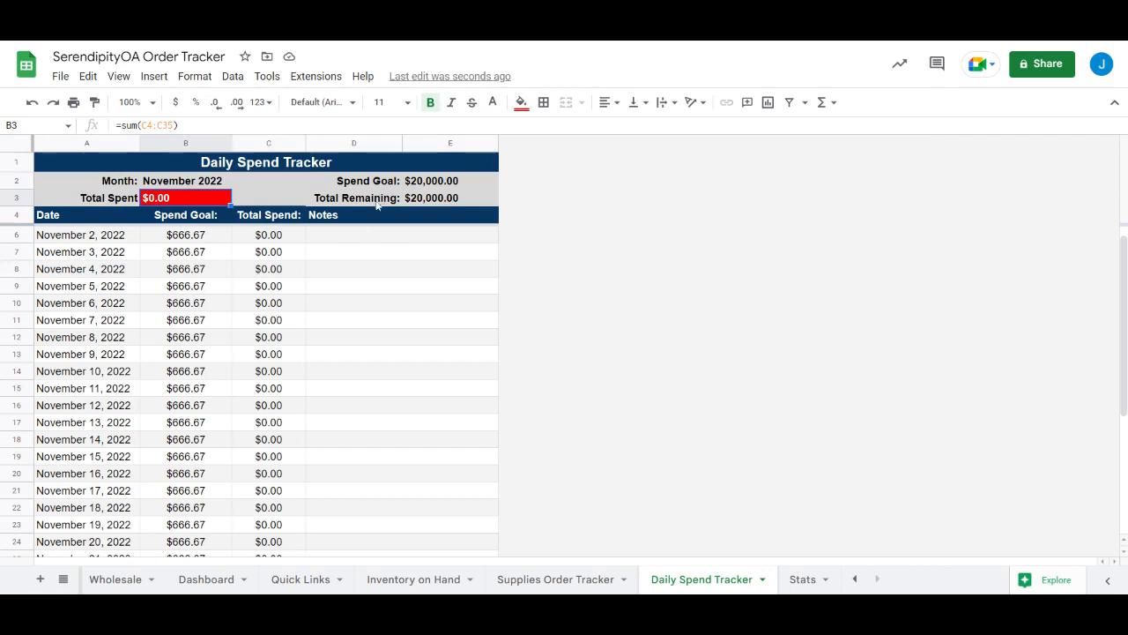
- Inspect the Total Remaining formula in the Daily Spend Tracker's header and the November 2 Total Spend formula
click(377, 202)
click(443, 202)
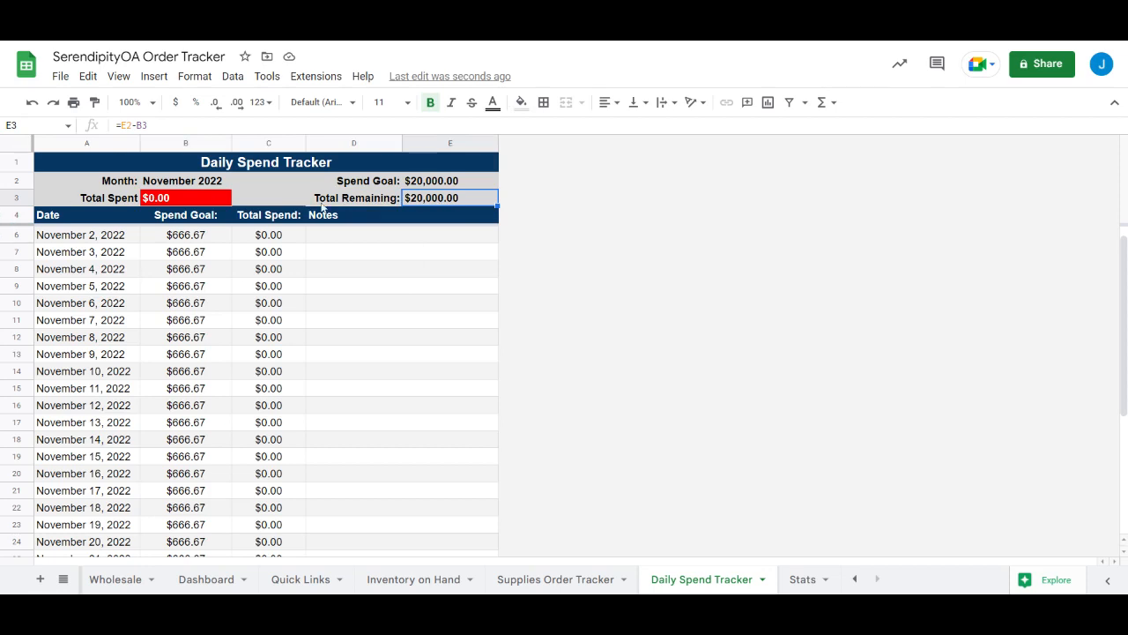
click(299, 239)
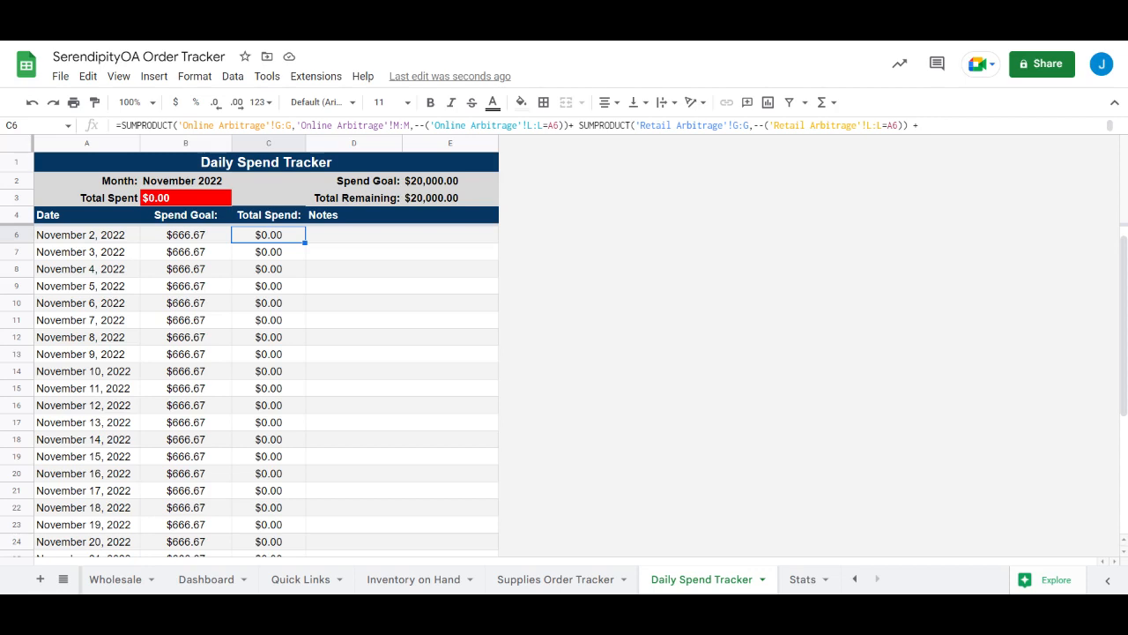
key(Up)
key(Up)
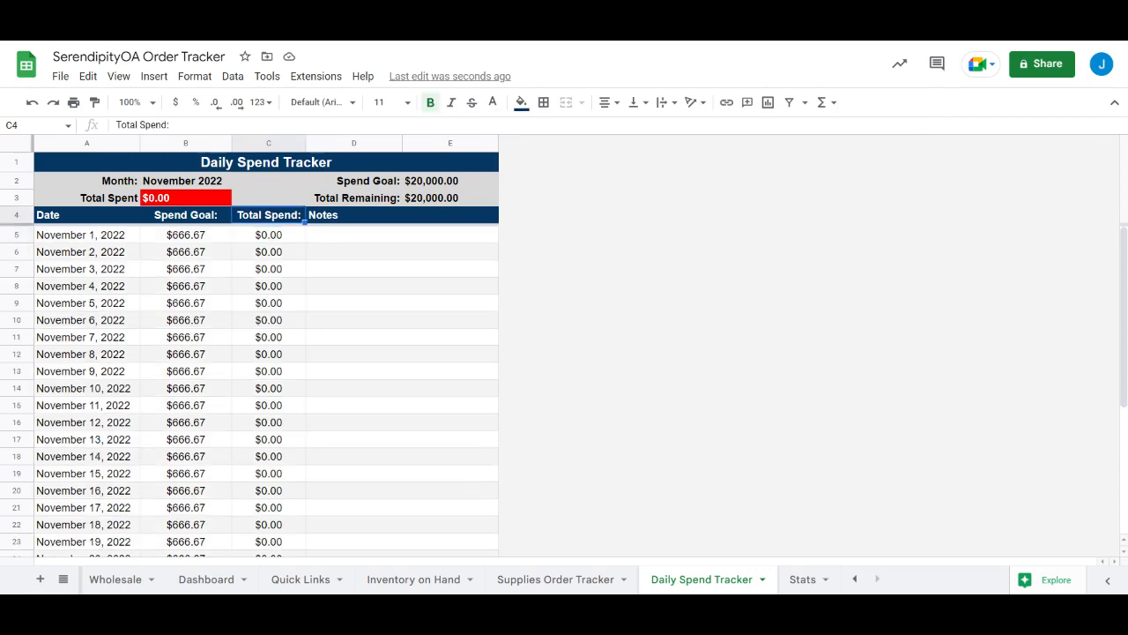
- Compare the Date formulas with the Total Spend formulas in the first November rows of the Daily Spend Tracker
click(134, 237)
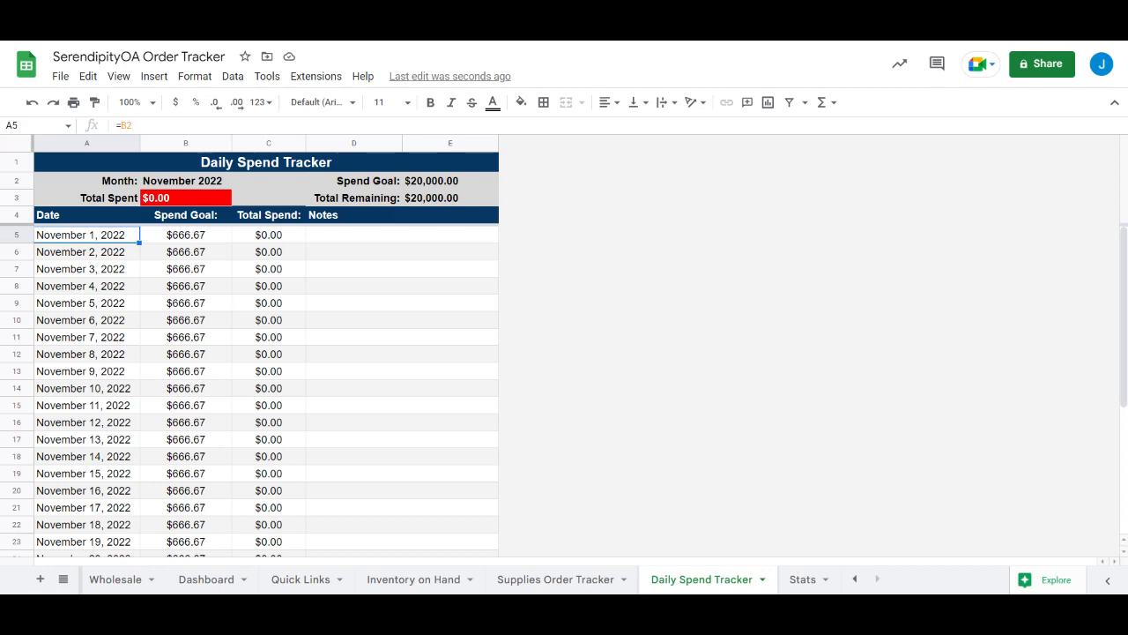
click(269, 235)
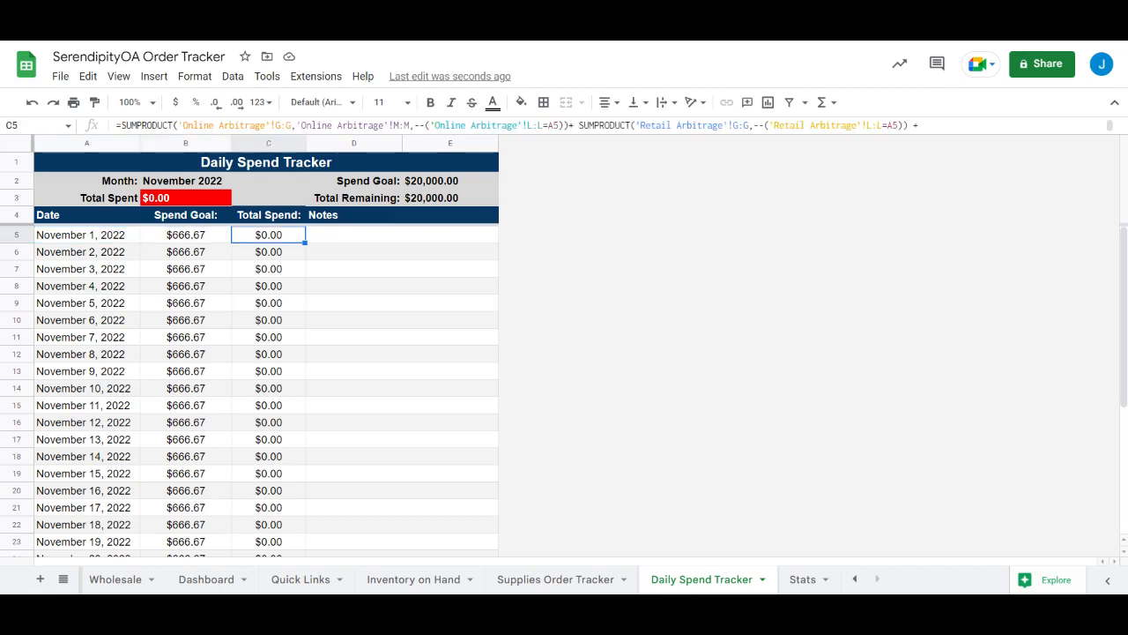
key(Left)
key(Left)
key(Down)
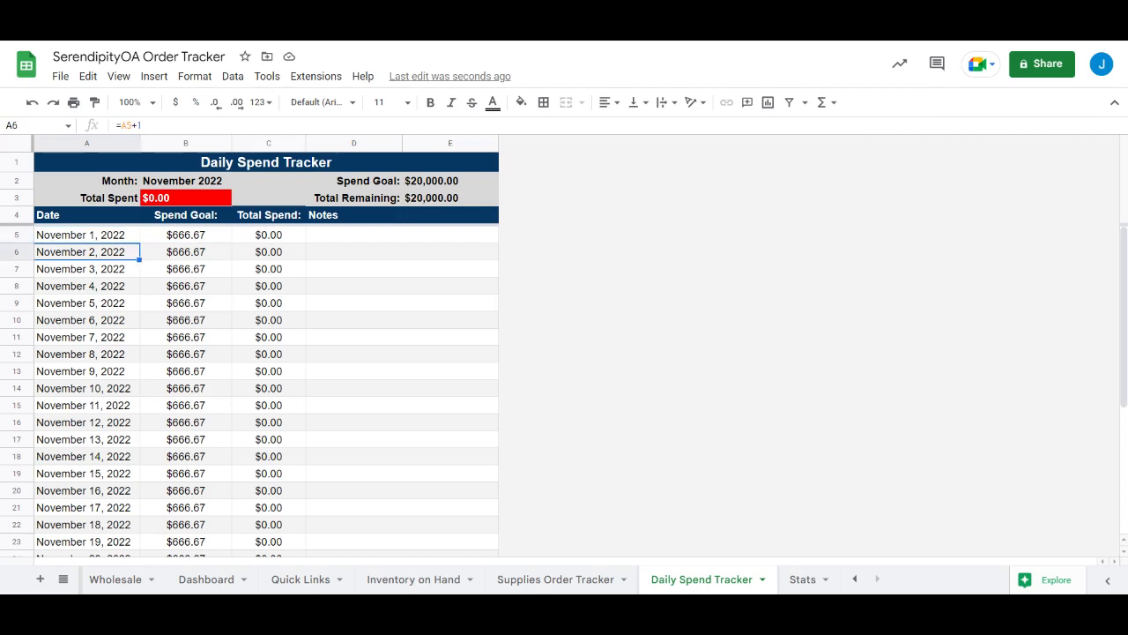
key(Right)
key(Right)
key(Right)
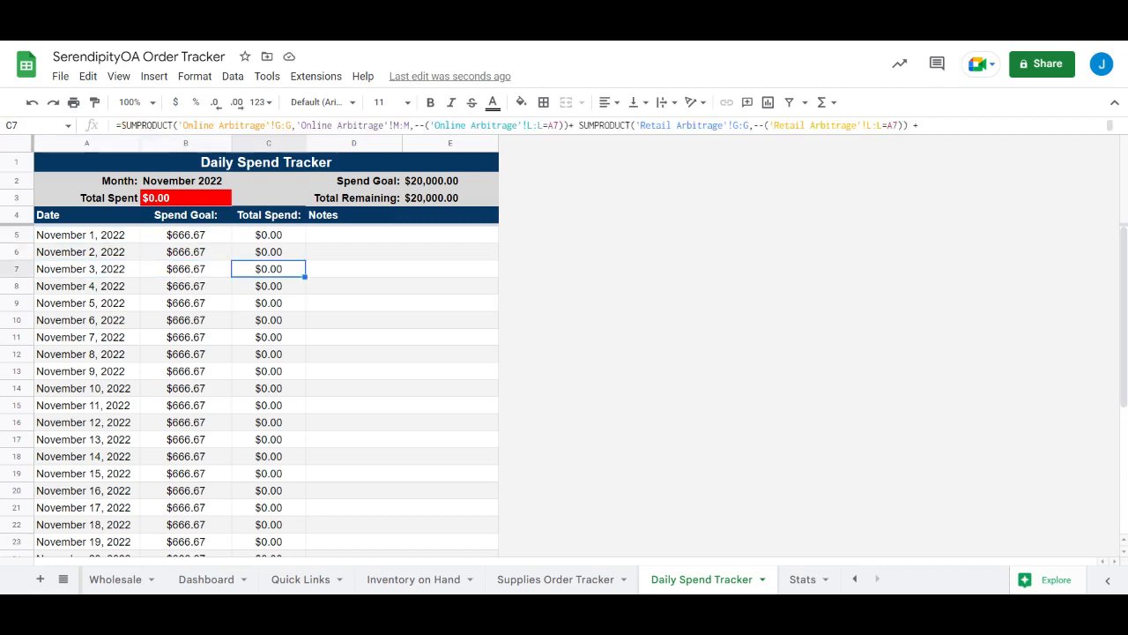
key(Left)
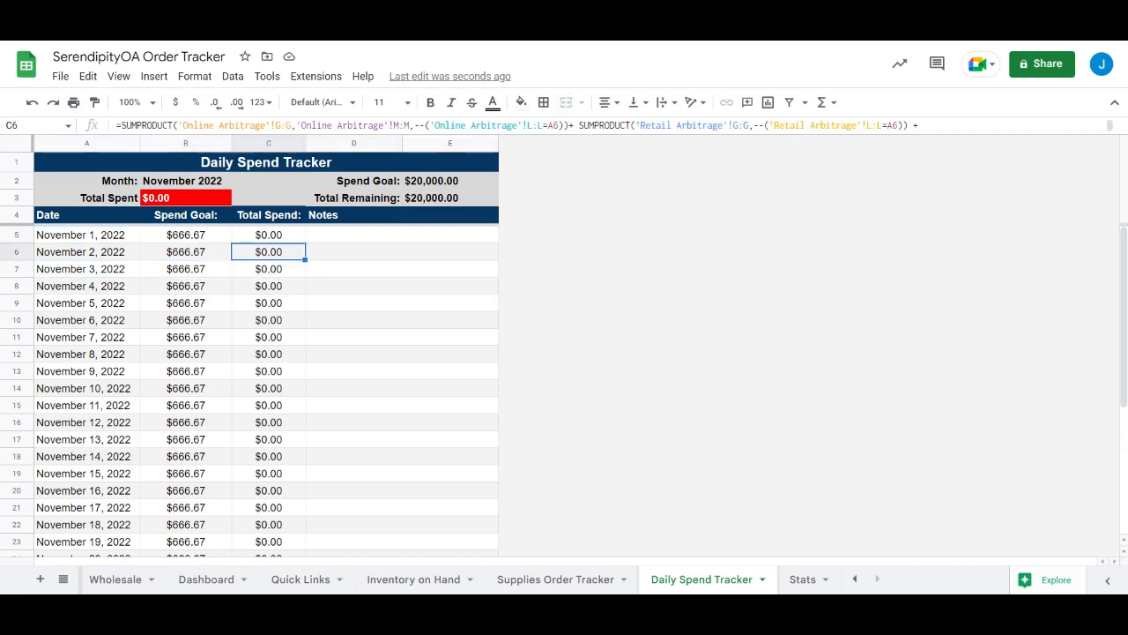
- Look over the Notes cells beside the November dates, ending on the November 7 row
click(416, 245)
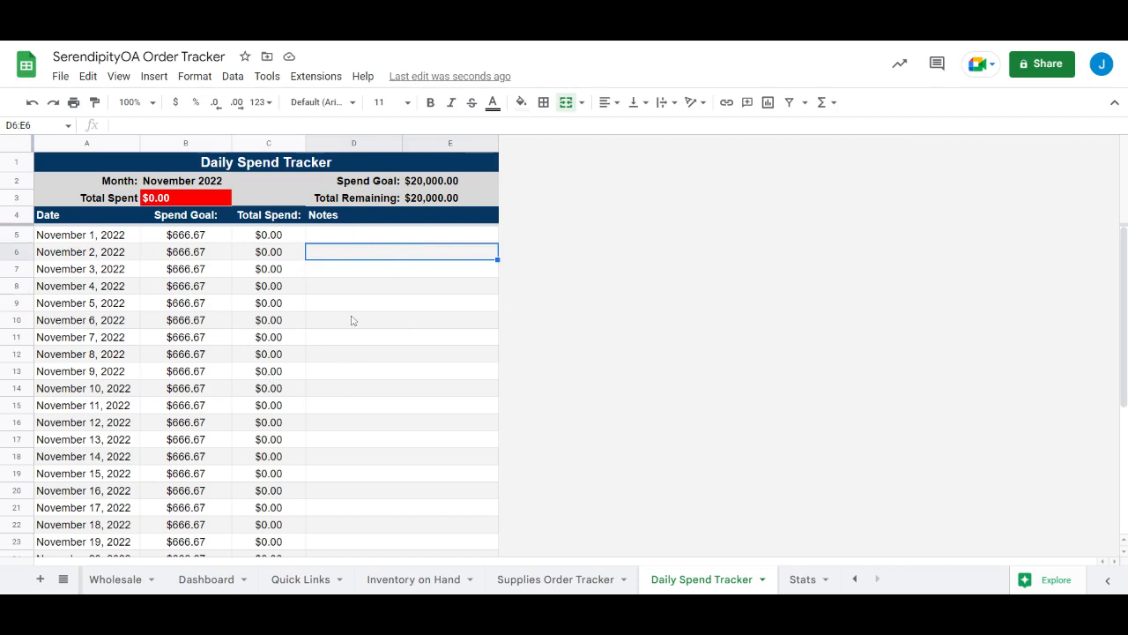
click(380, 238)
click(382, 268)
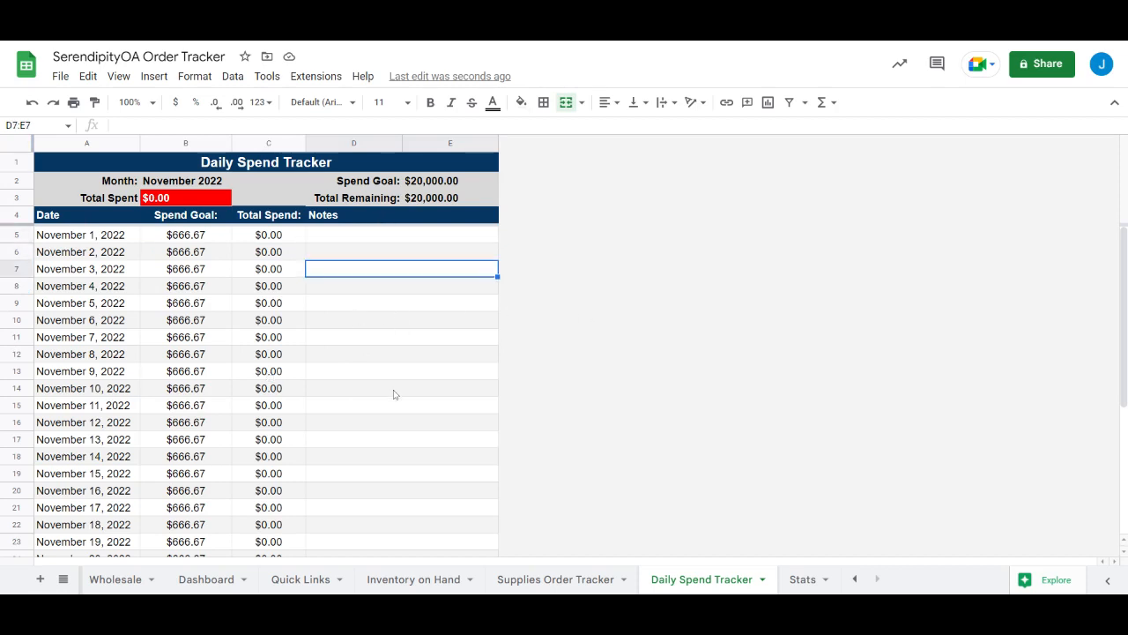
click(393, 390)
click(374, 252)
click(346, 343)
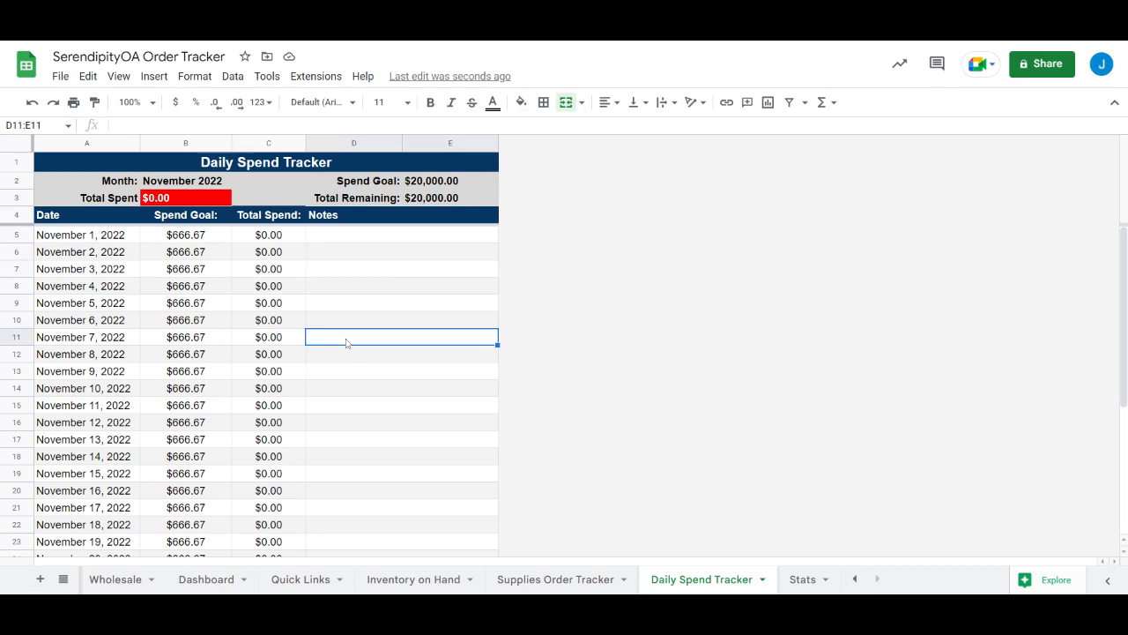
- Open the Stats sheet and inspect the Amazon row's formulas under Online Arbitrage, from Supplier through Potential Profit
click(801, 579)
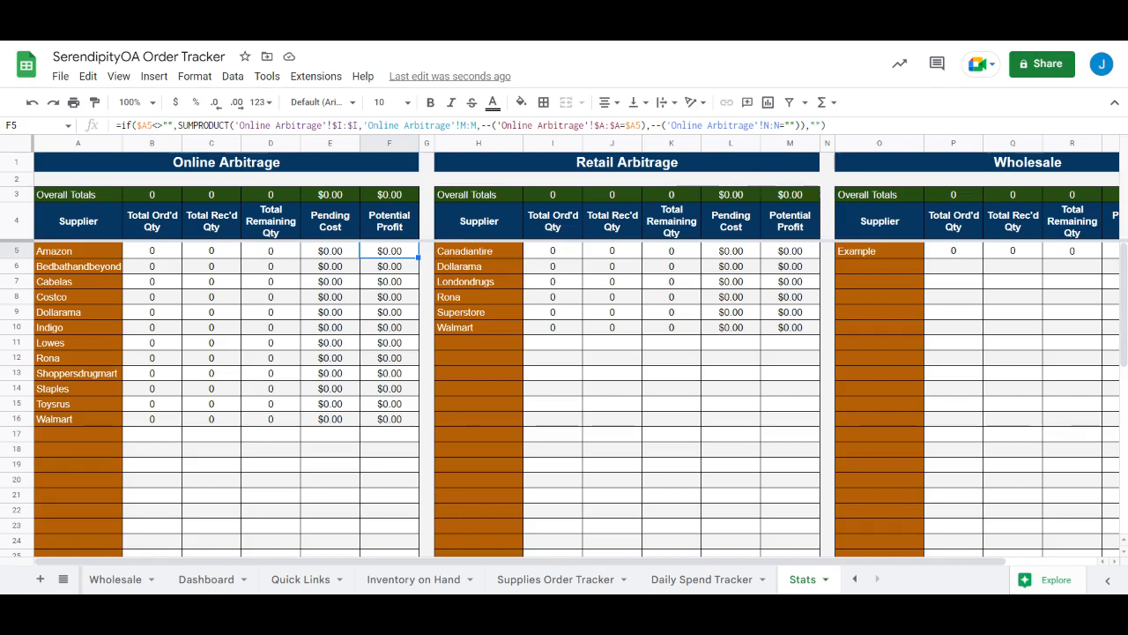
click(64, 252)
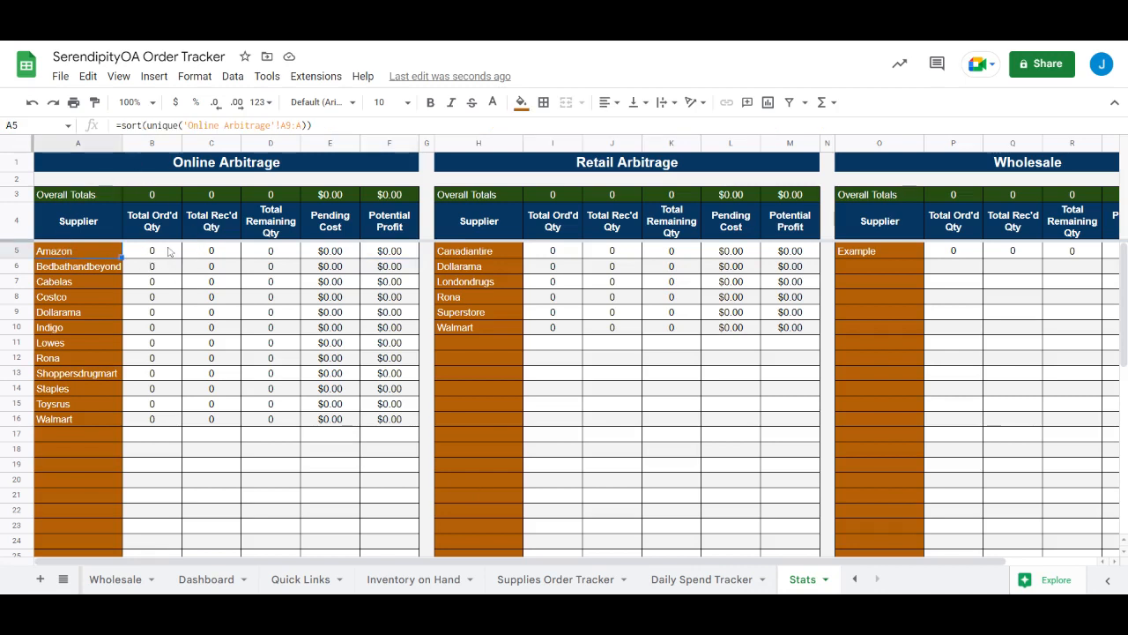
click(170, 252)
click(223, 252)
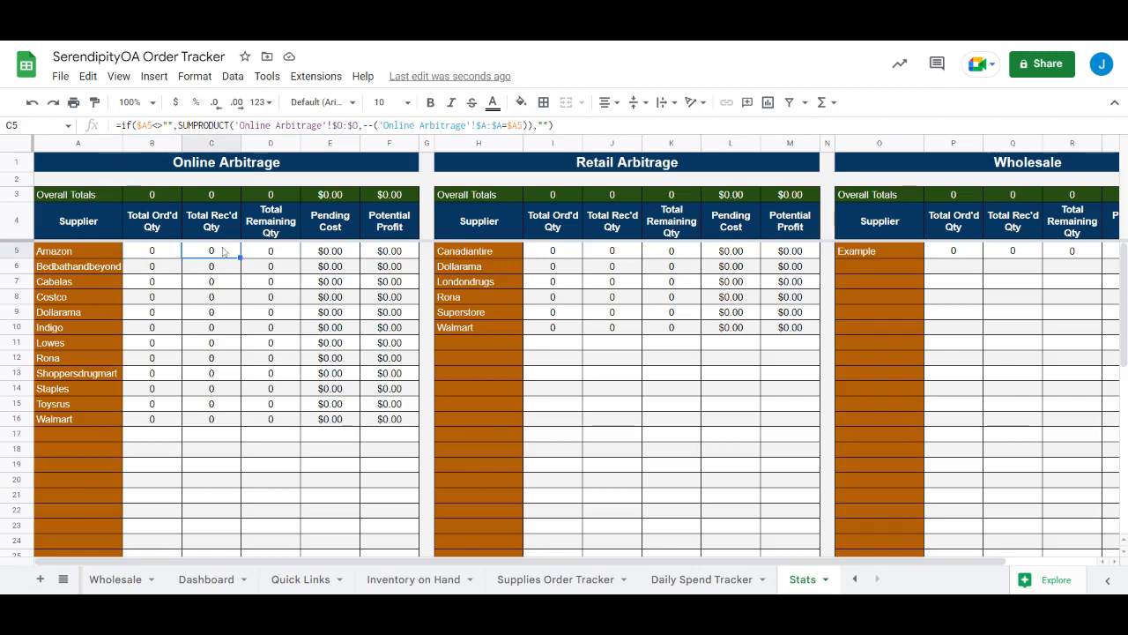
click(274, 254)
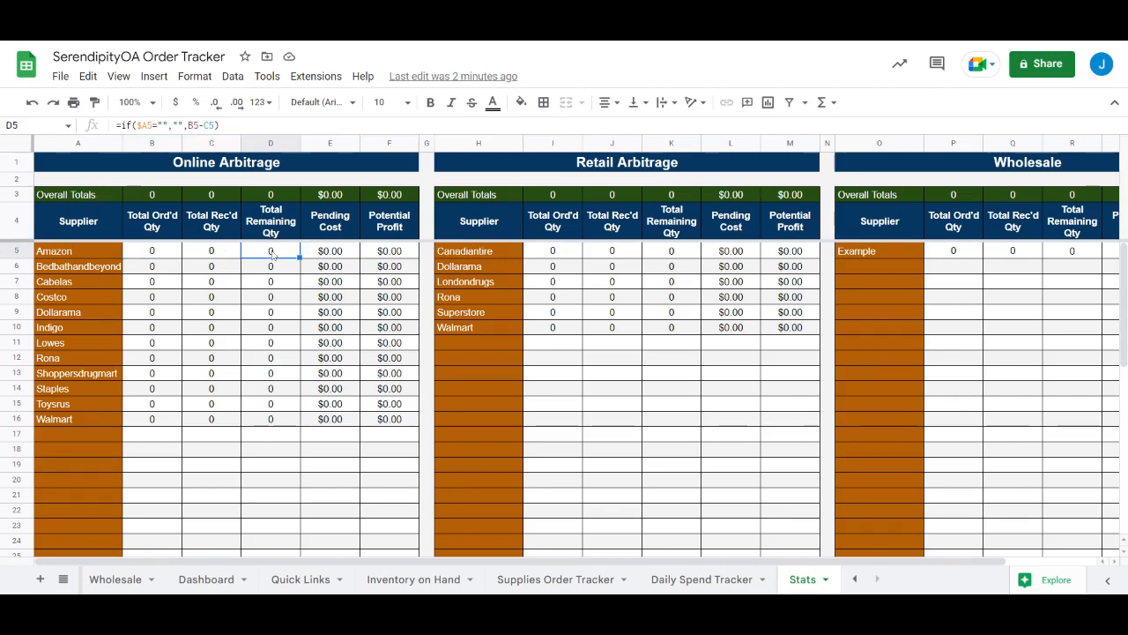
click(319, 253)
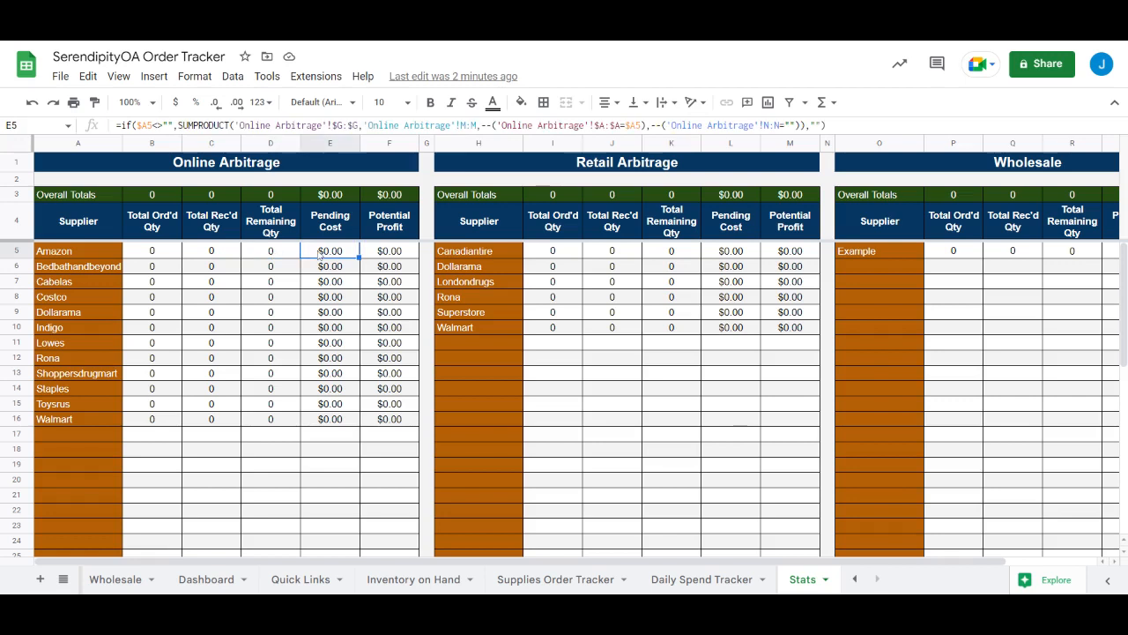
click(396, 252)
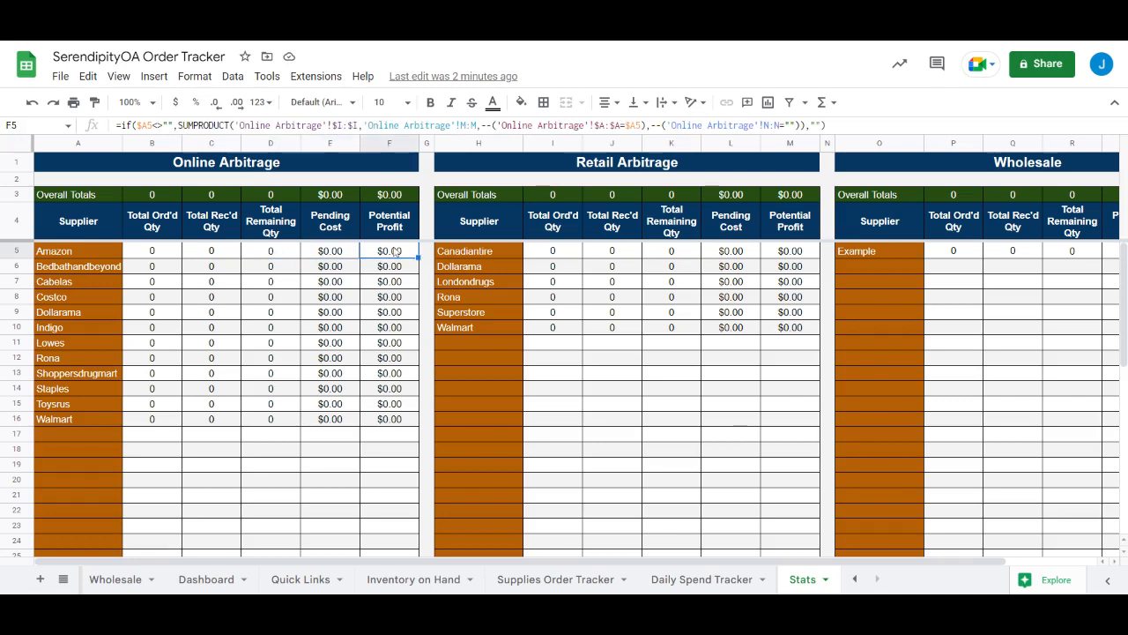
- Open the Online Arbitrage sheet and go up through its supplier sections to the Costco heading
click(855, 580)
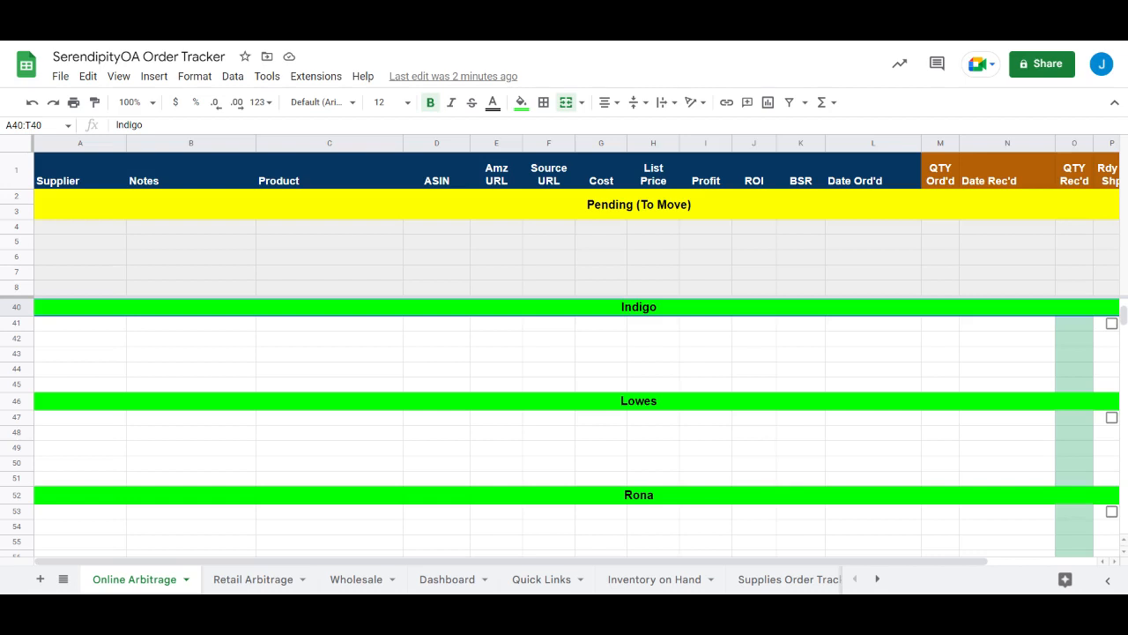
key(Up)
key(Up)
key(Up)
key(Up)
key(Up)
key(Up)
key(Up)
key(Up)
key(Up)
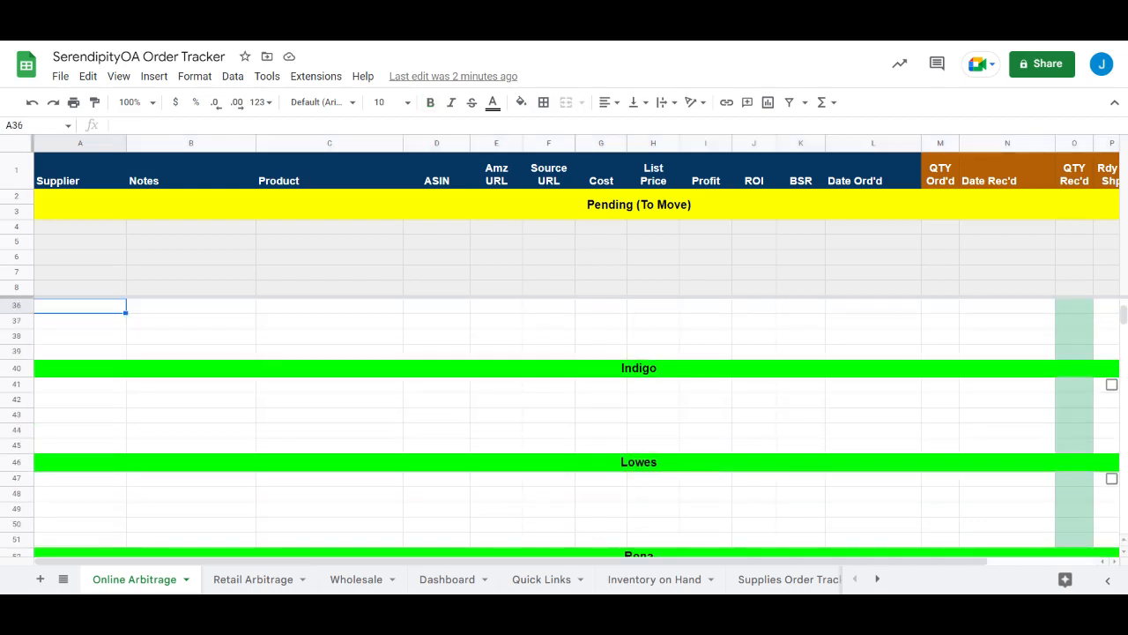
key(Up)
key(Up)
key(Up)
key(Up)
key(Up)
key(Up)
key(Up)
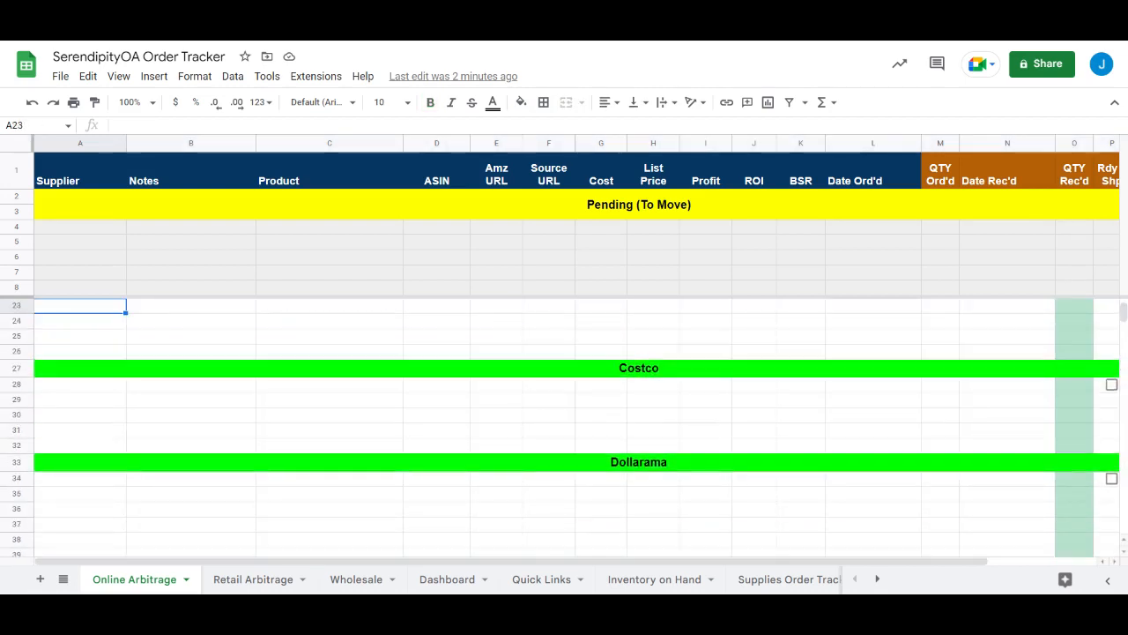
key(Down)
key(Down)
key(Down)
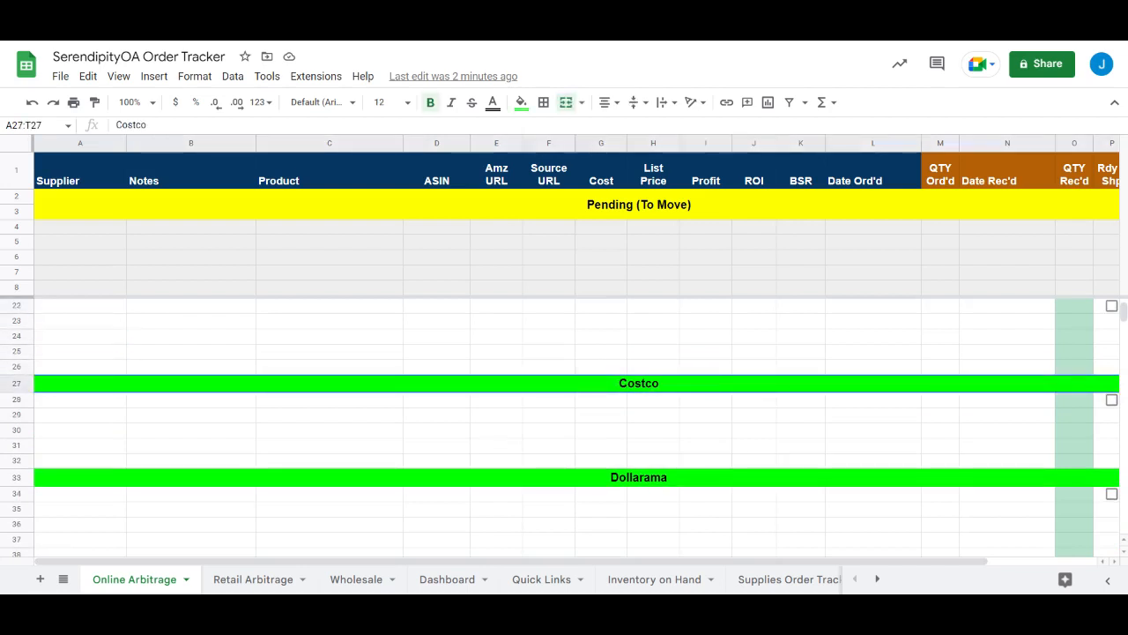
key(Return)
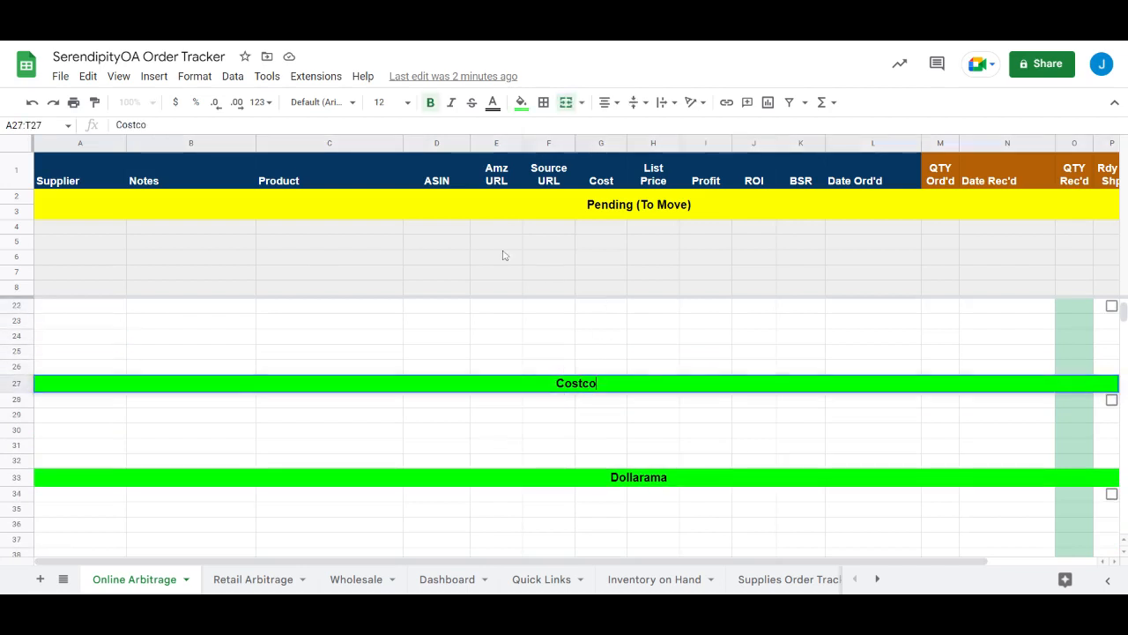
- Copy the Supplier formula from cell A4 of the Retail Arbitrage sheet into cell A4 of the Online Arbitrage sheet
click(95, 232)
click(86, 216)
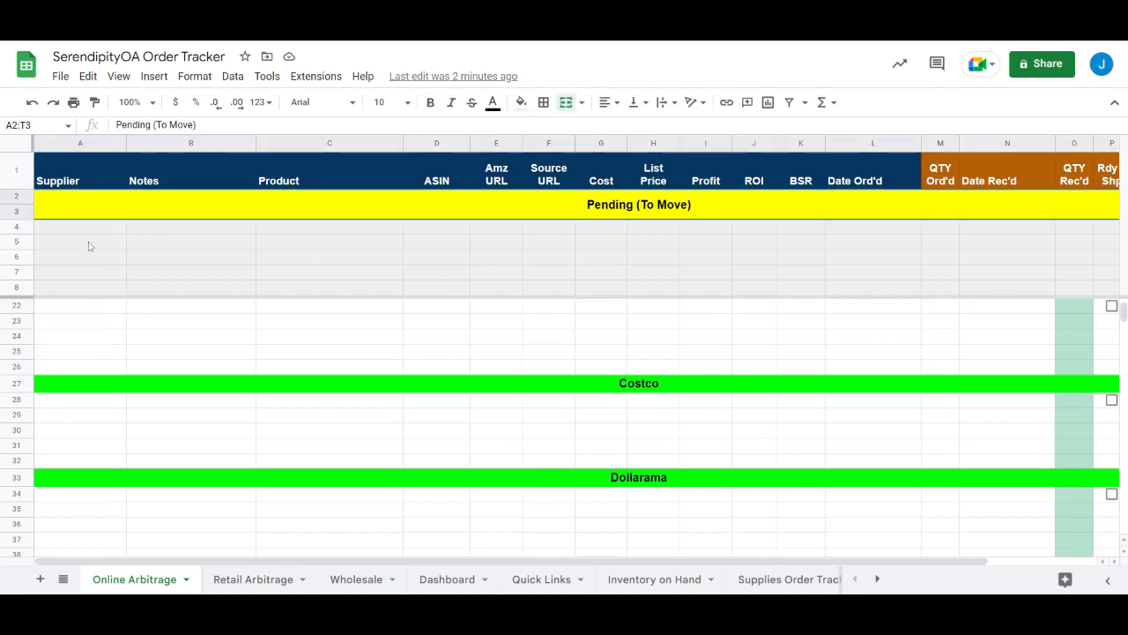
click(85, 227)
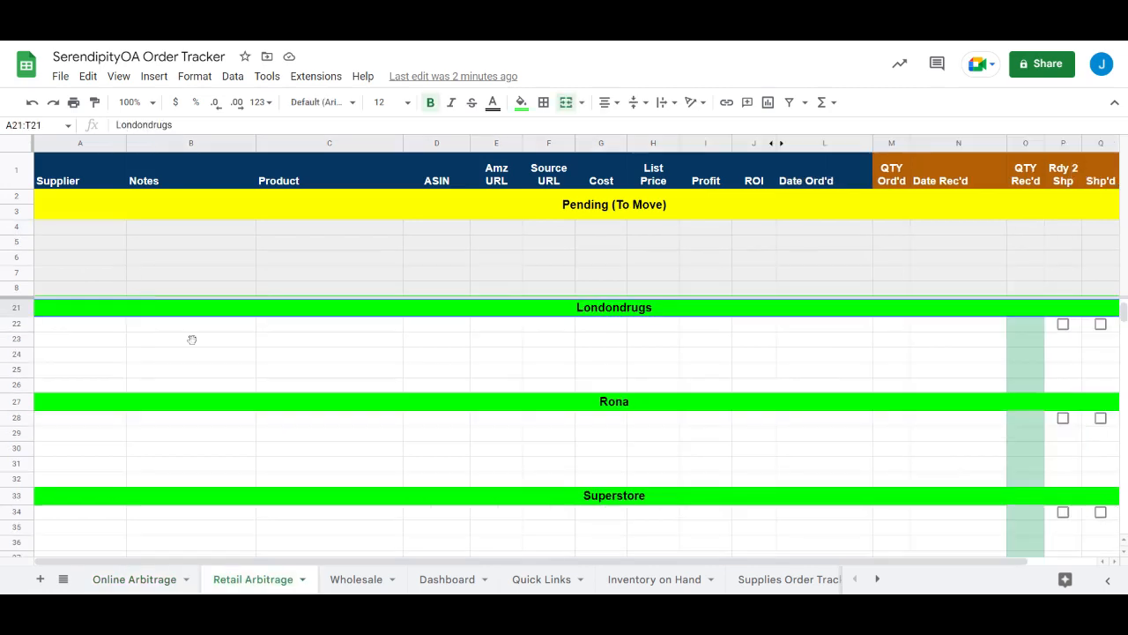
click(98, 230)
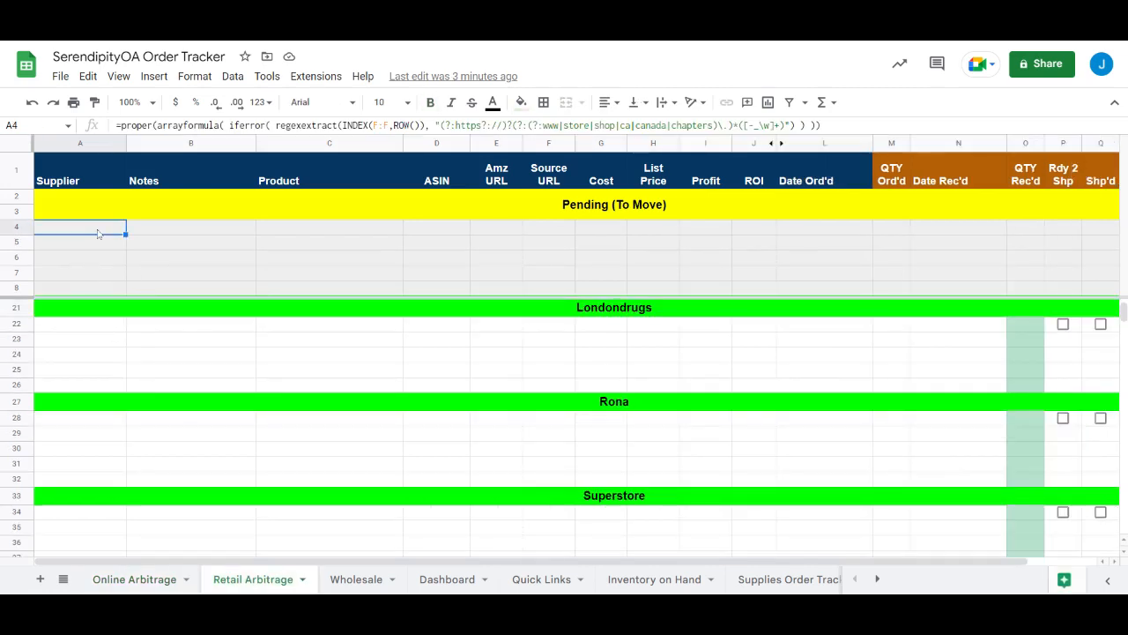
key(ctrl+c)
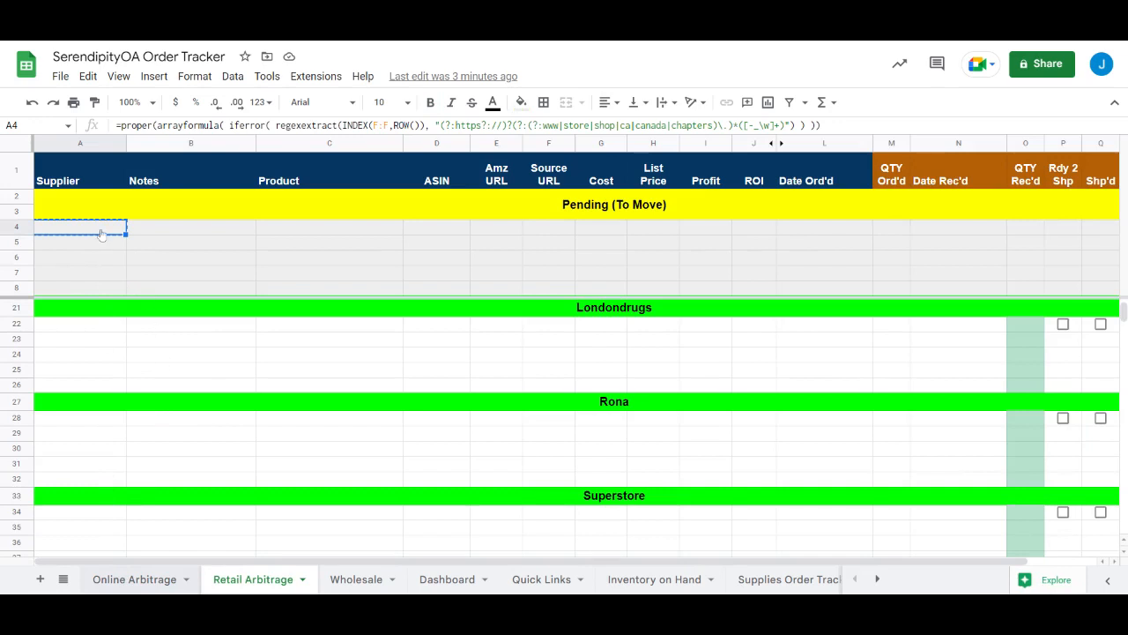
key(ctrl+shift+Page_Up)
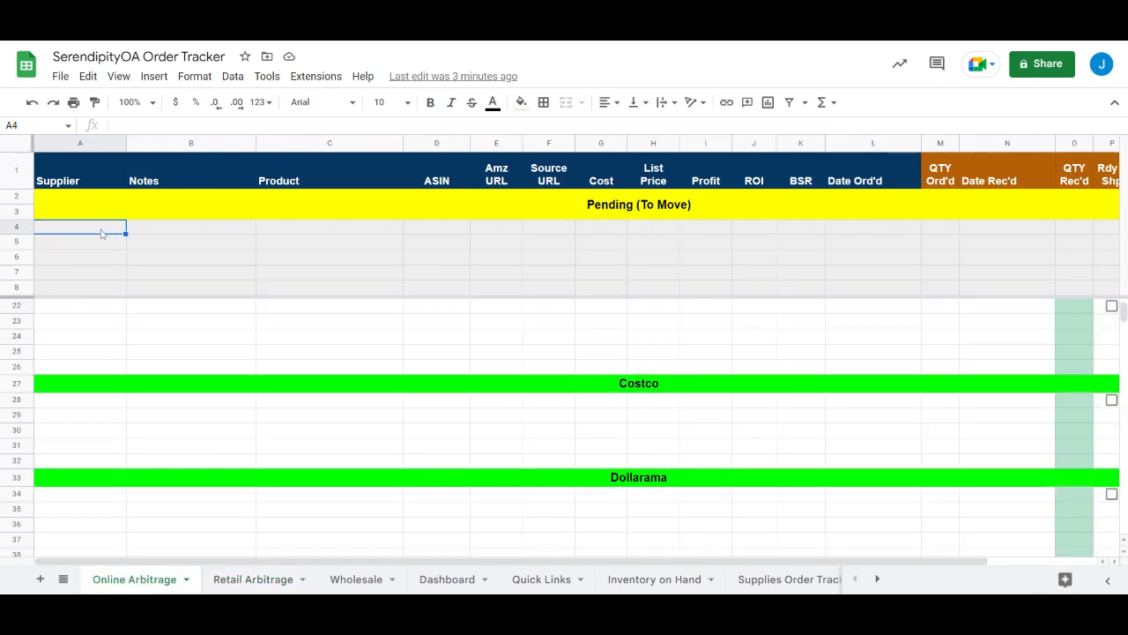
key(ctrl+v)
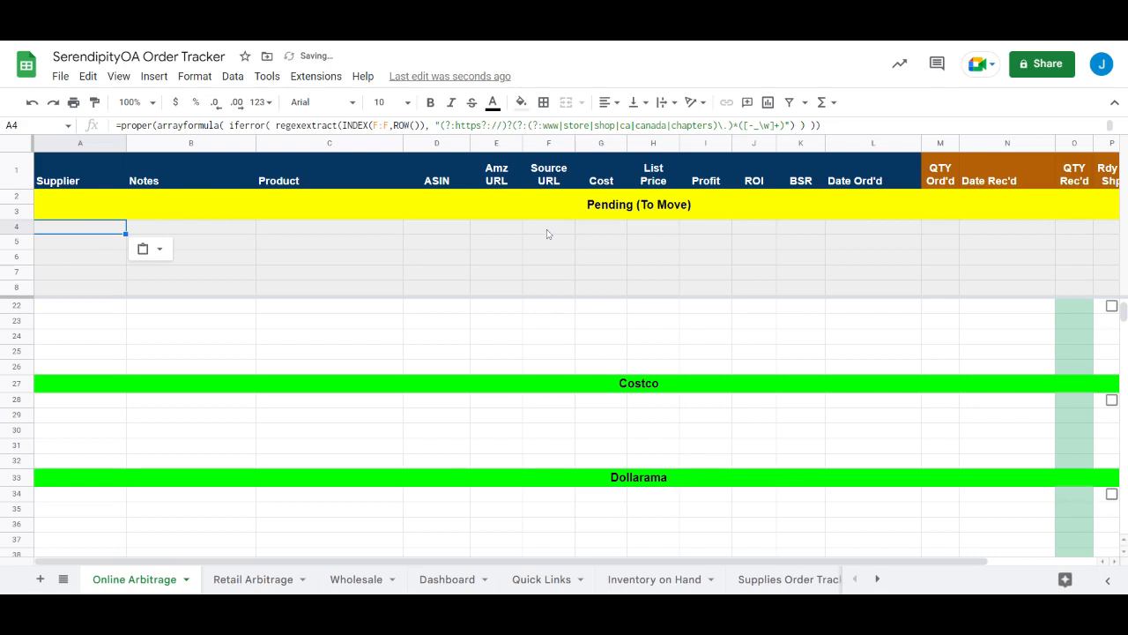
- Enter costco.ca as the Source URL in the first Pending (To Move) row
click(547, 228)
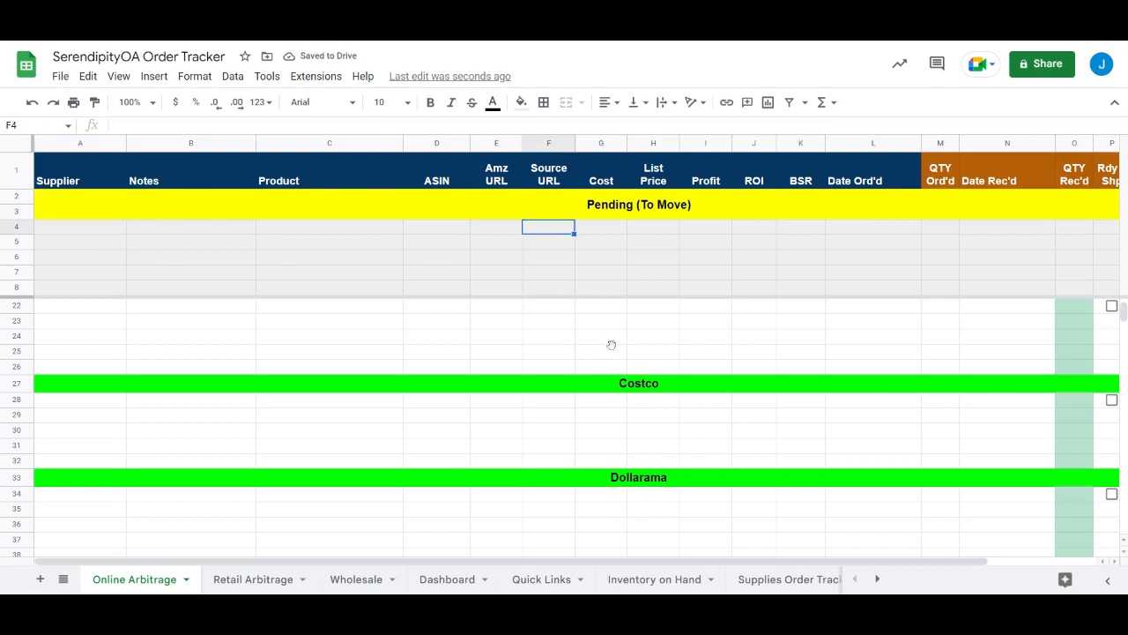
text(costco)
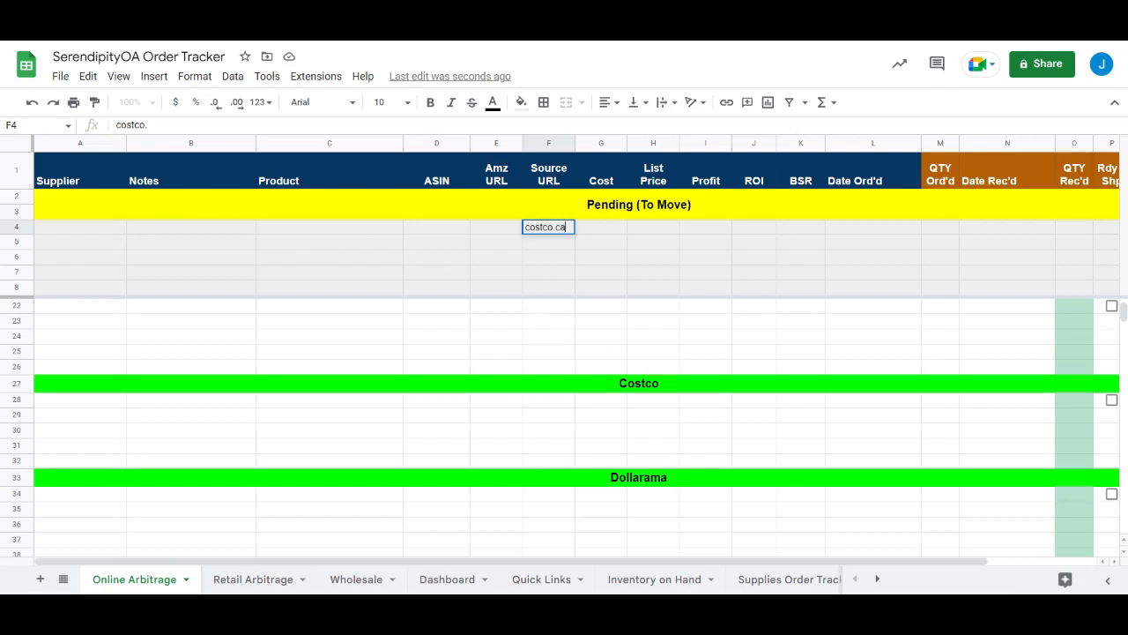
text(.ca)
key(Return)
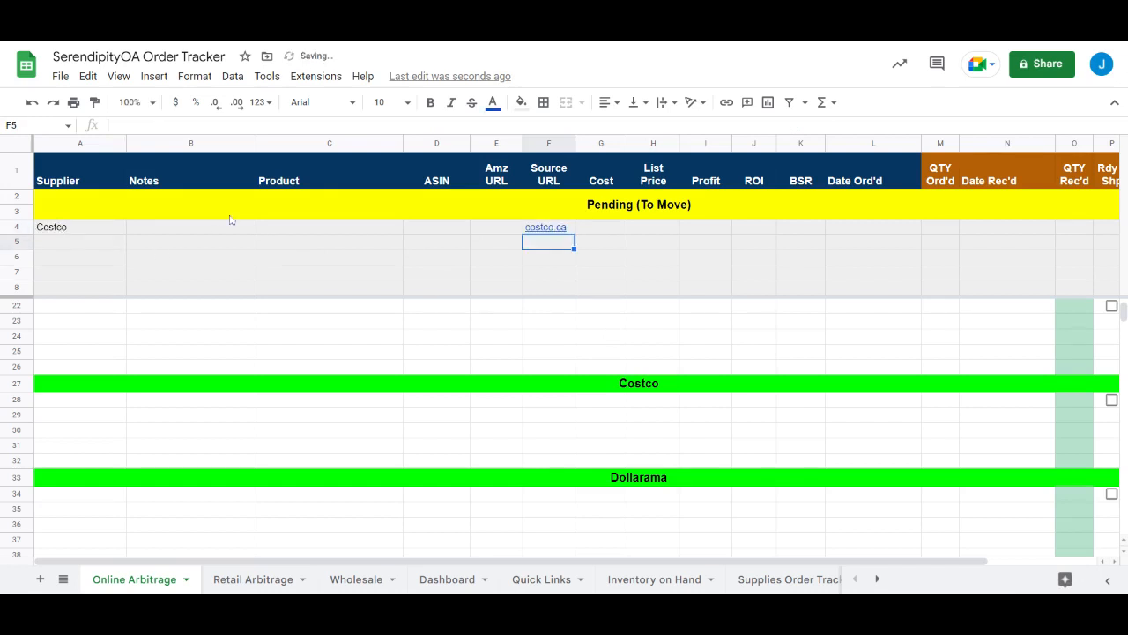
- Fill the pending Costco row with kjhkjh for both Product and ASIN, and kjhkh as the Amz URL
click(364, 233)
text(kjh)
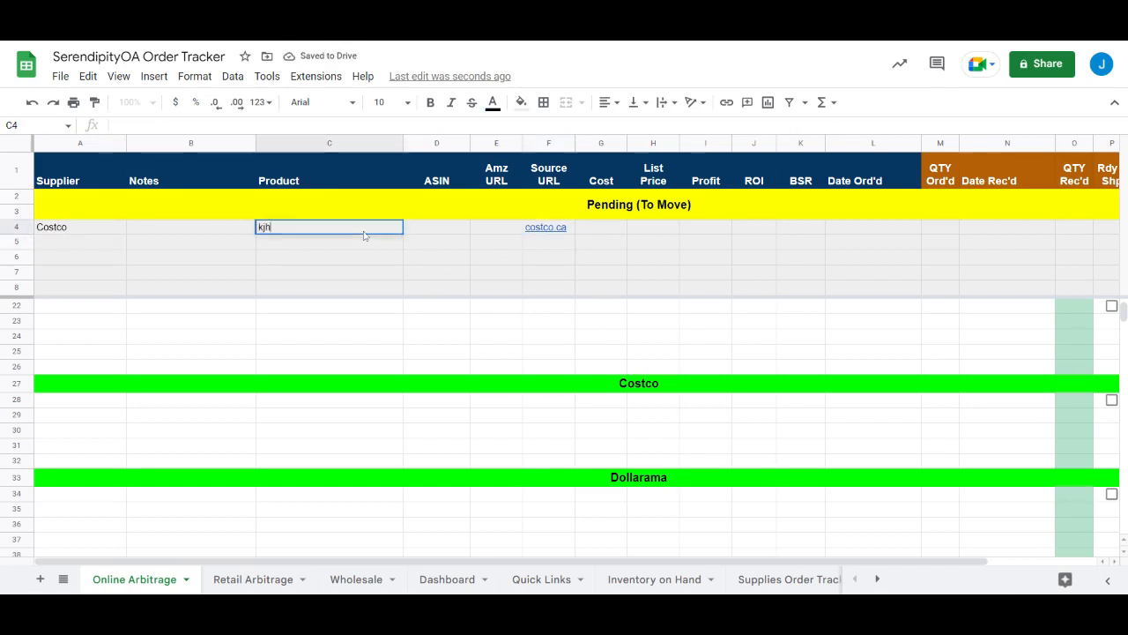
text(kjh)
key(Tab)
text(kjhkjh)
key(Tab)
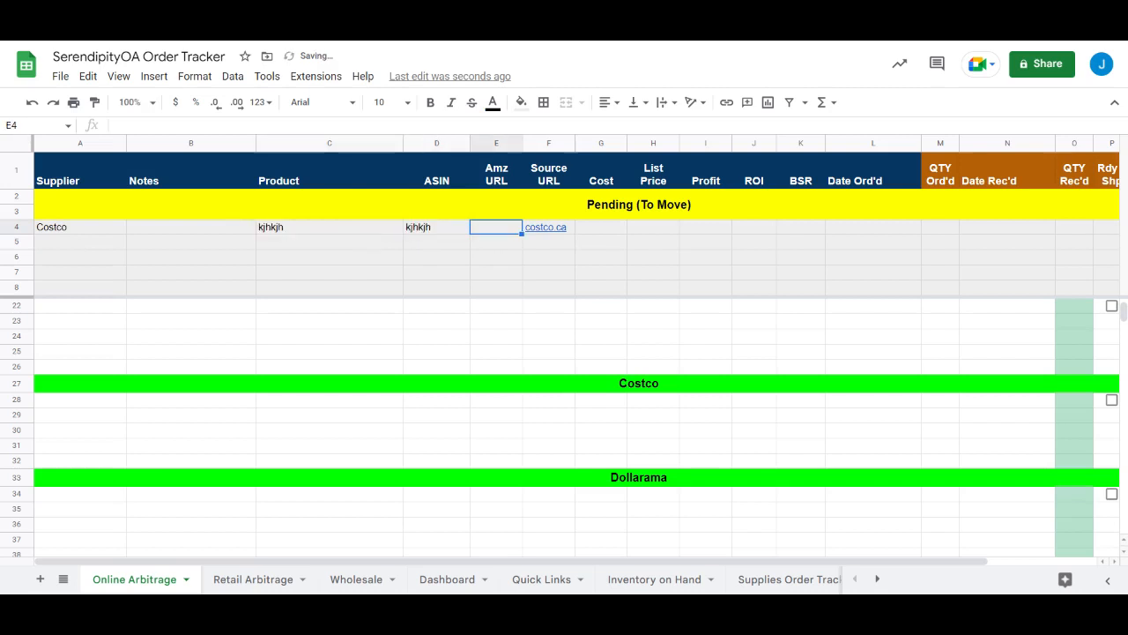
text(kjhkh)
key(Tab)
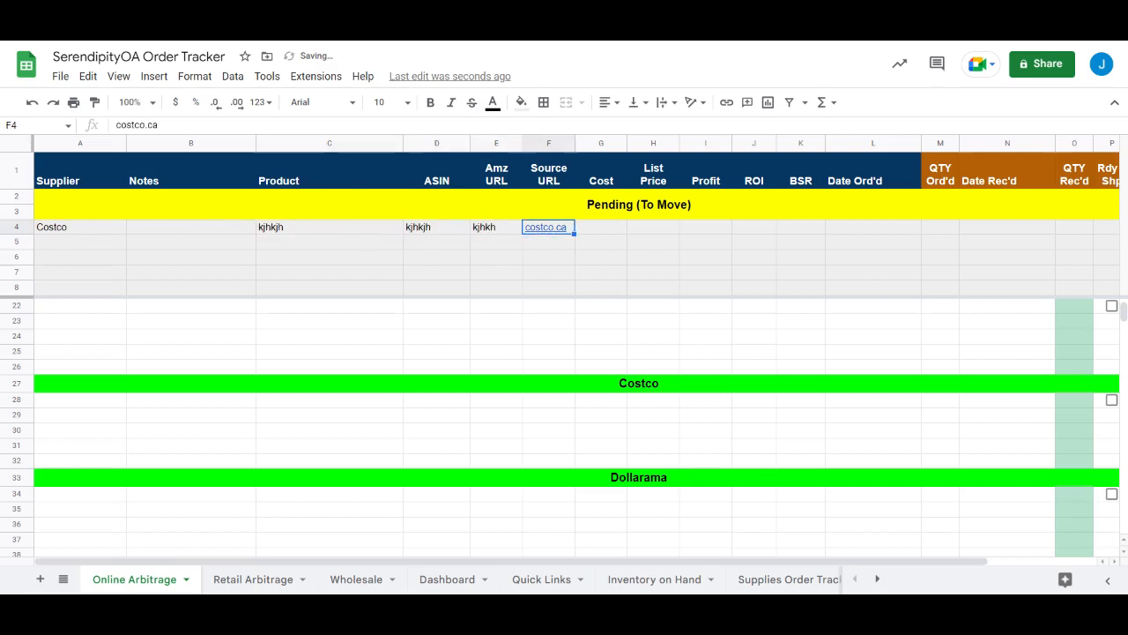
- Complete the pending Costco row with Cost, List Price and Profit of 5, ROI of 20%, and Noc 1 as Date Ord'd
key(Tab)
text(5)
key(Tab)
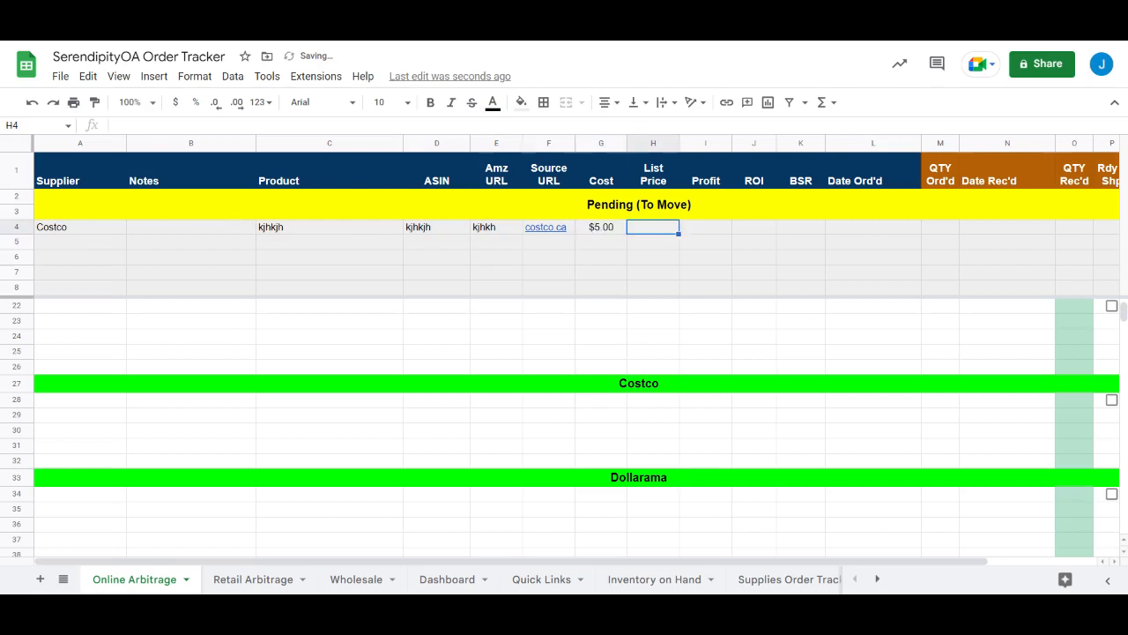
text(5)
key(Tab)
text(5)
key(Tab)
text(20)
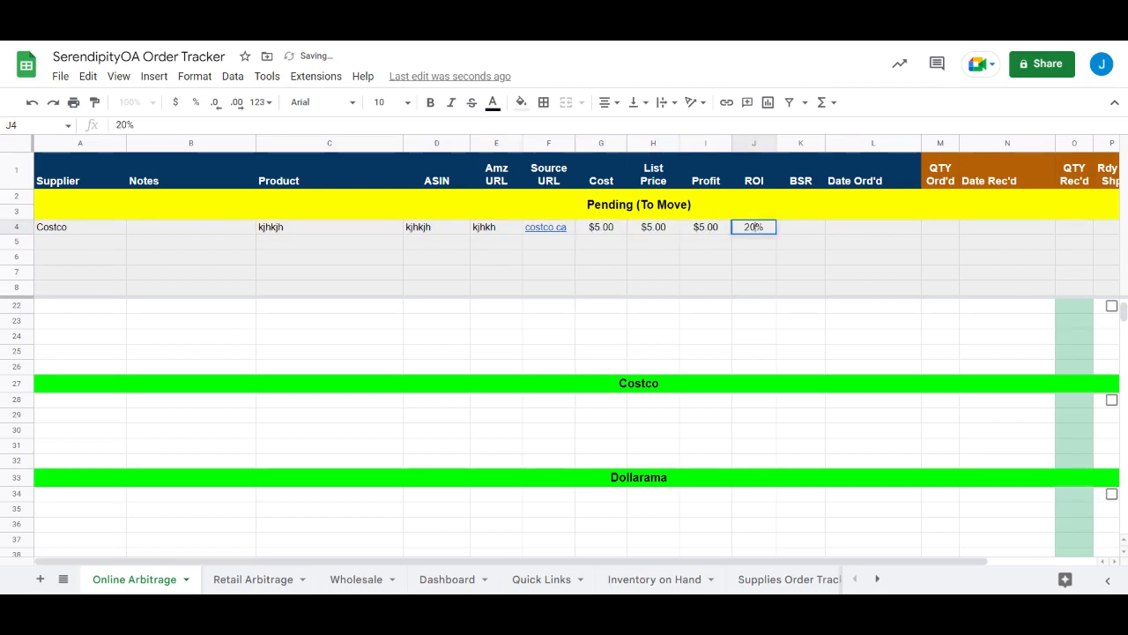
key(Tab)
key(Tab)
text(Noc 1)
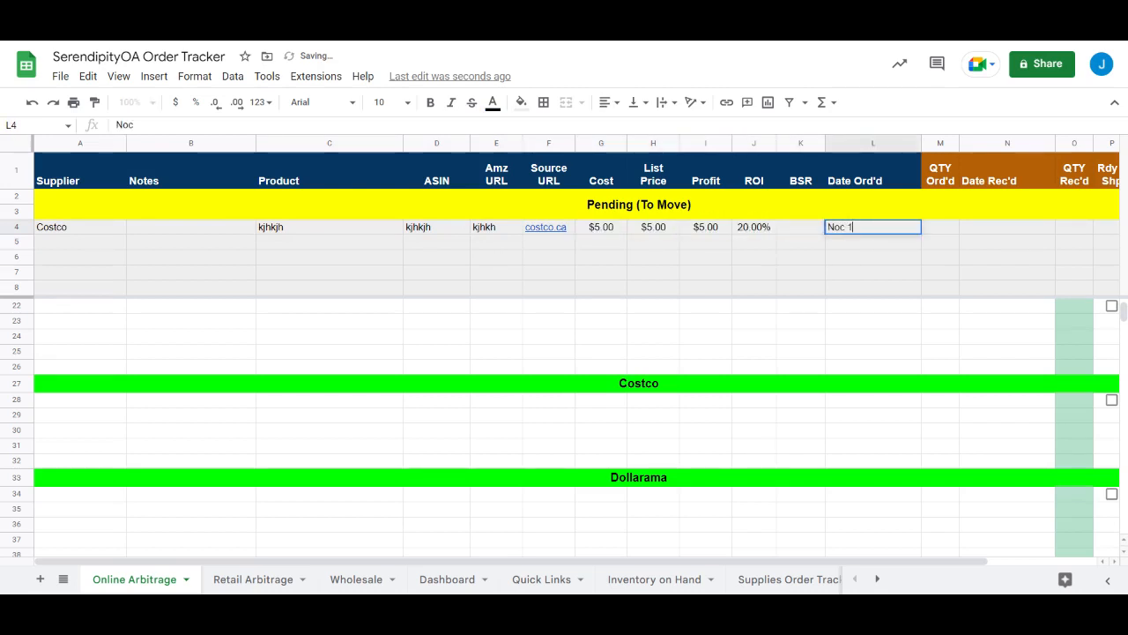
key(Return)
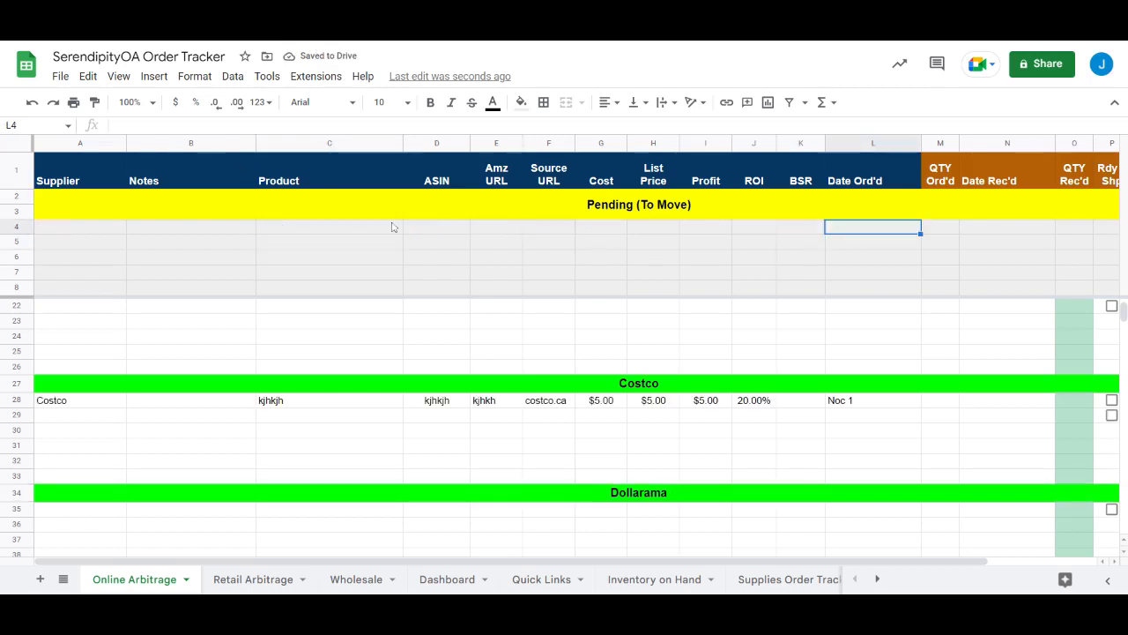
- Correct the Date Ord'd of the first order row under the Costco heading to Nov 1
click(803, 421)
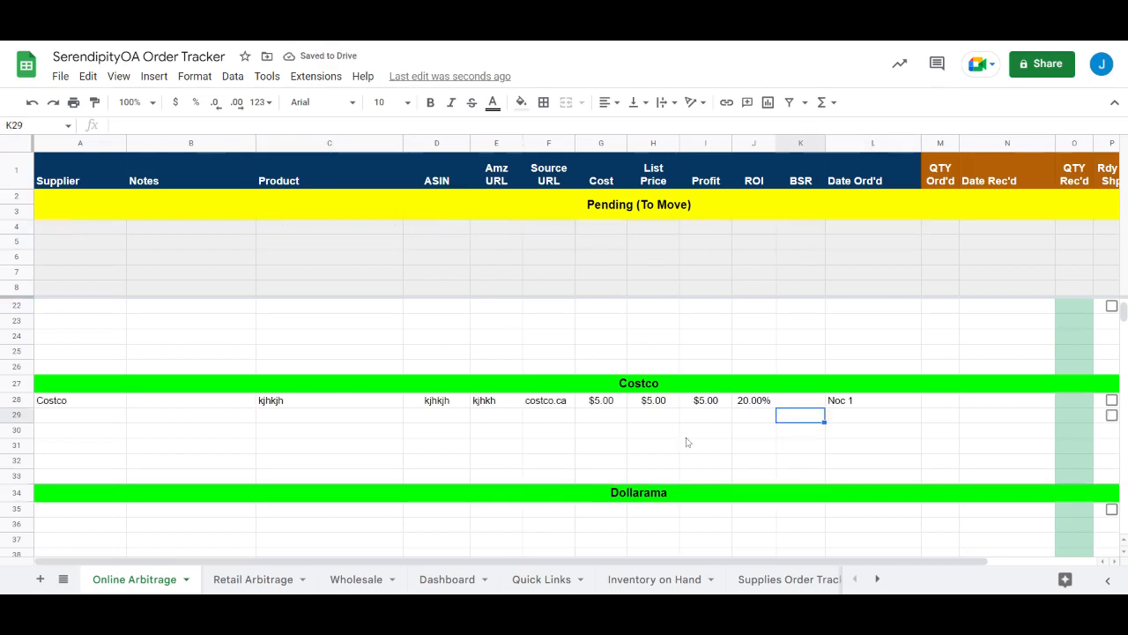
click(70, 406)
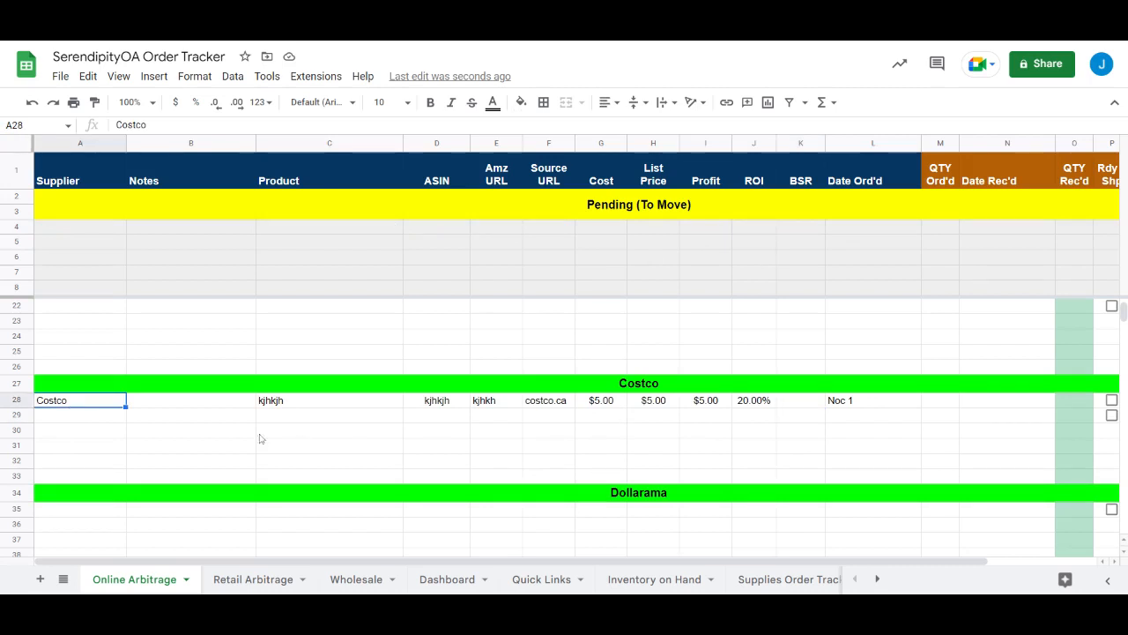
click(654, 388)
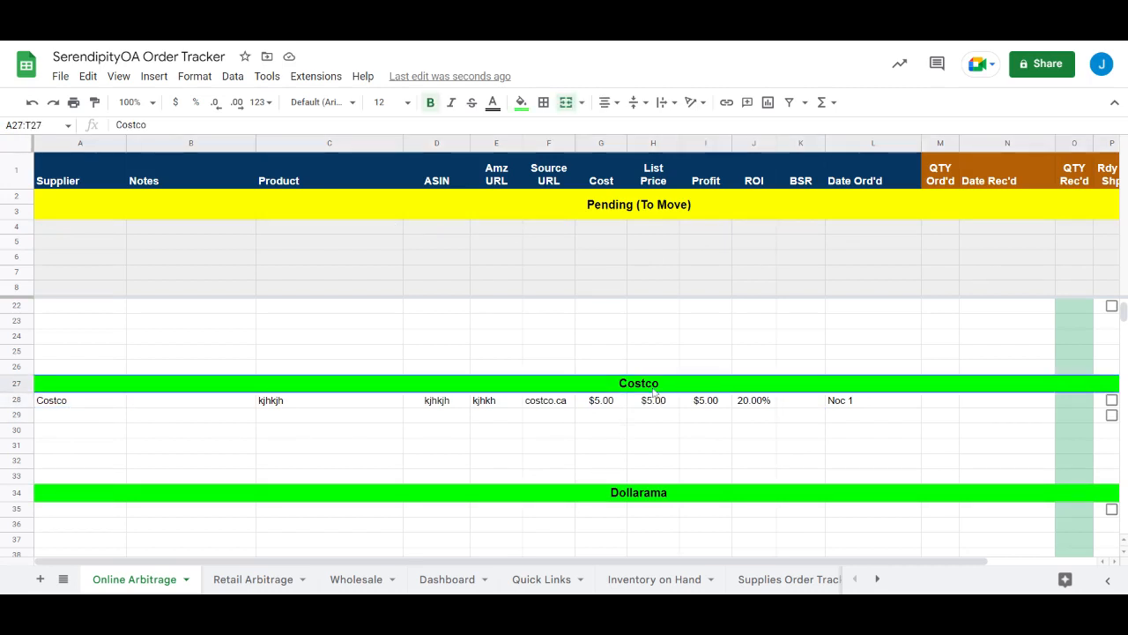
click(854, 401)
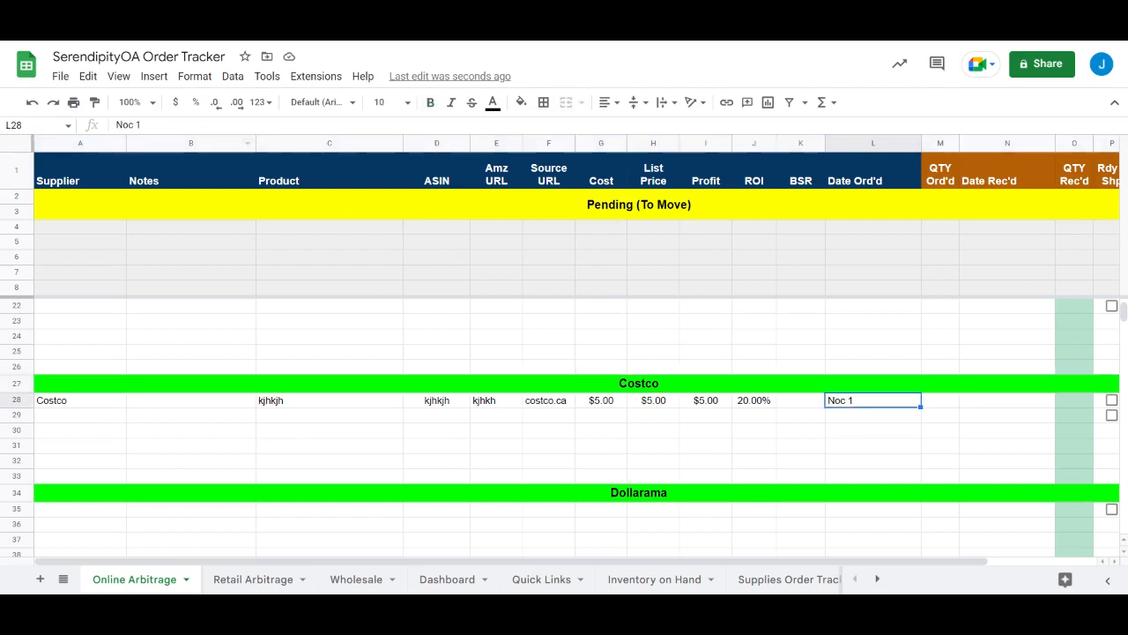
double_click(854, 401)
key(BackSpace)
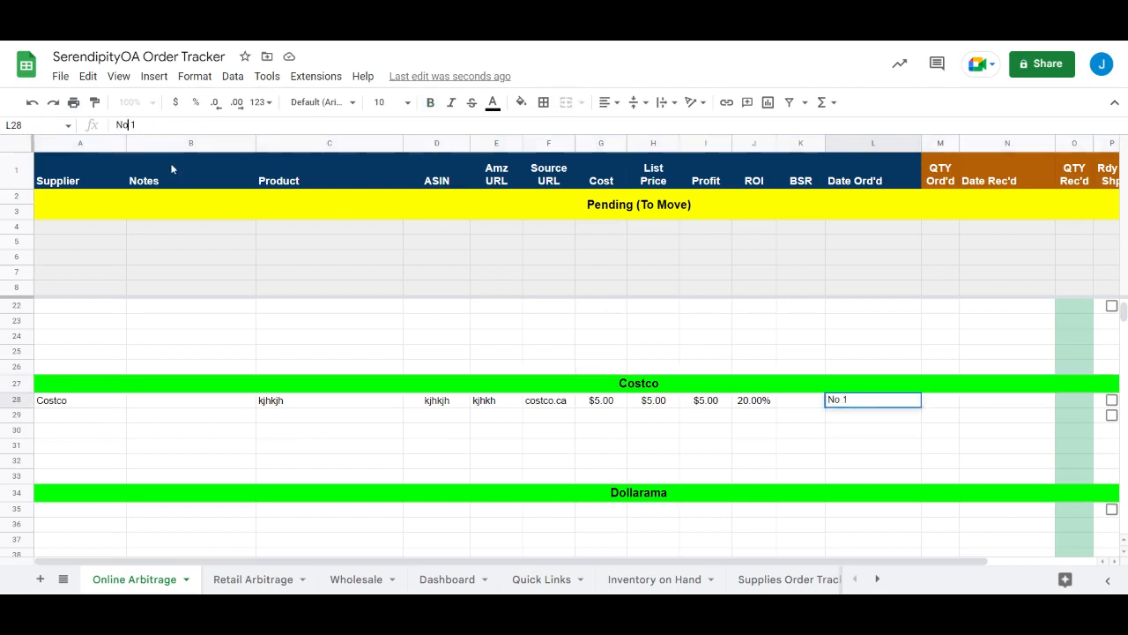
text(V)
key(BackSpace)
key(Return)
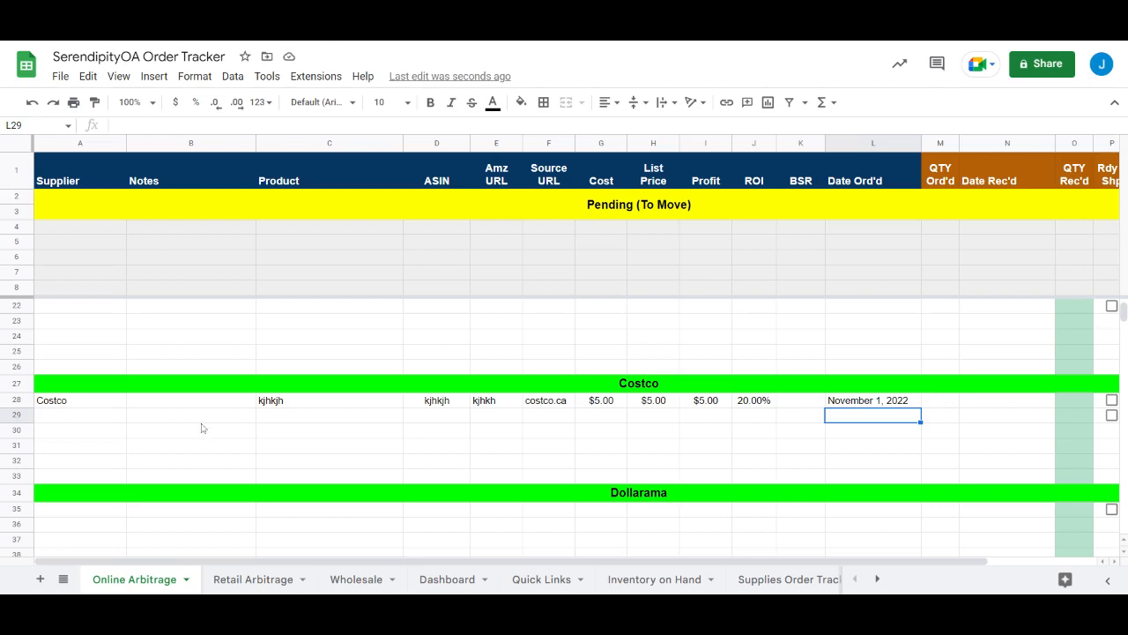
- Start a second order in the first Pending (To Move) row with costo.ca as Source URL and a Cost of 5
click(324, 461)
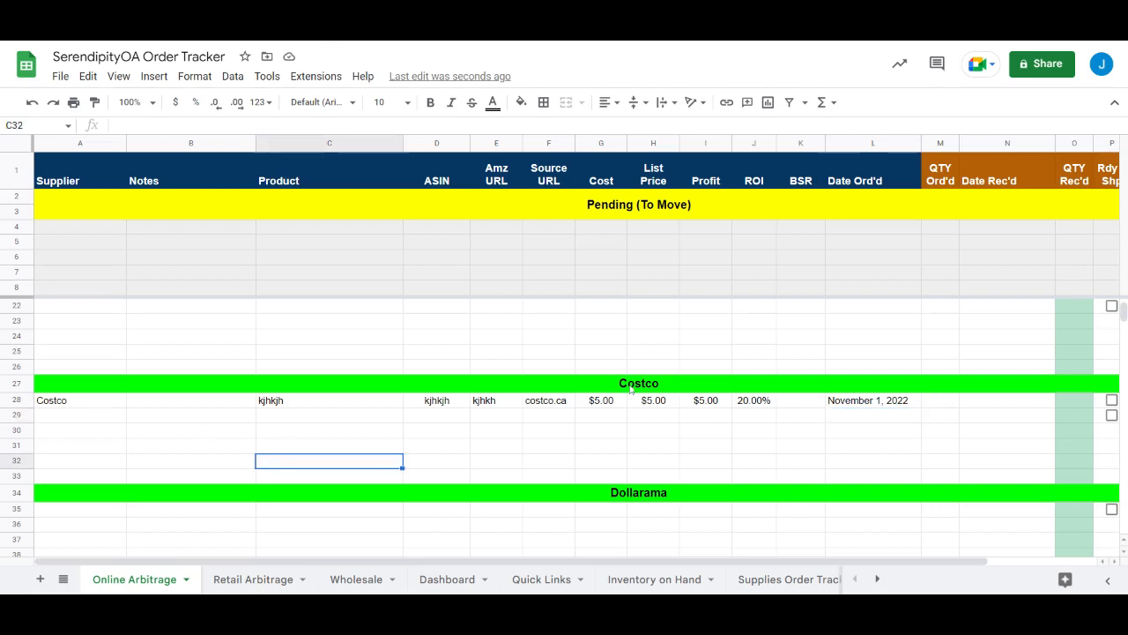
click(141, 416)
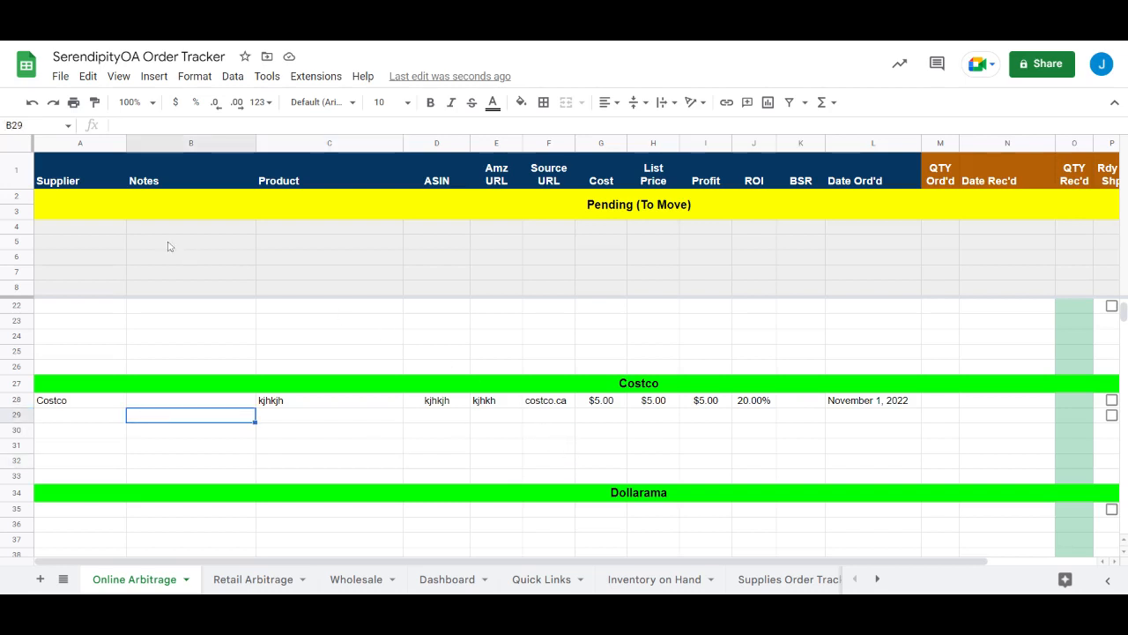
click(556, 231)
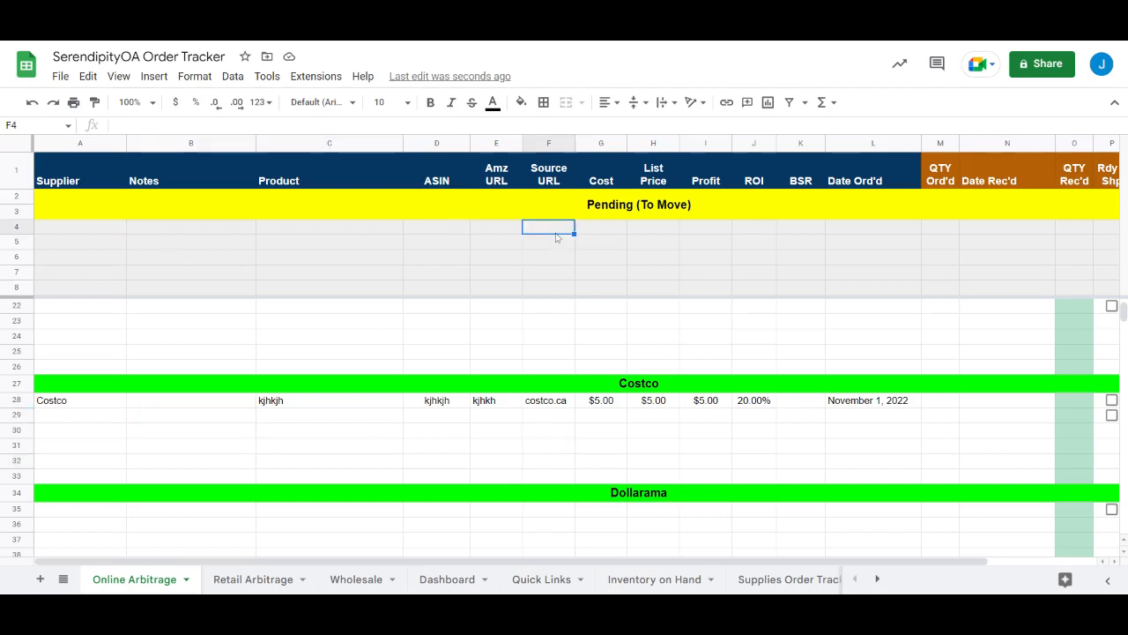
text(costo. ca)
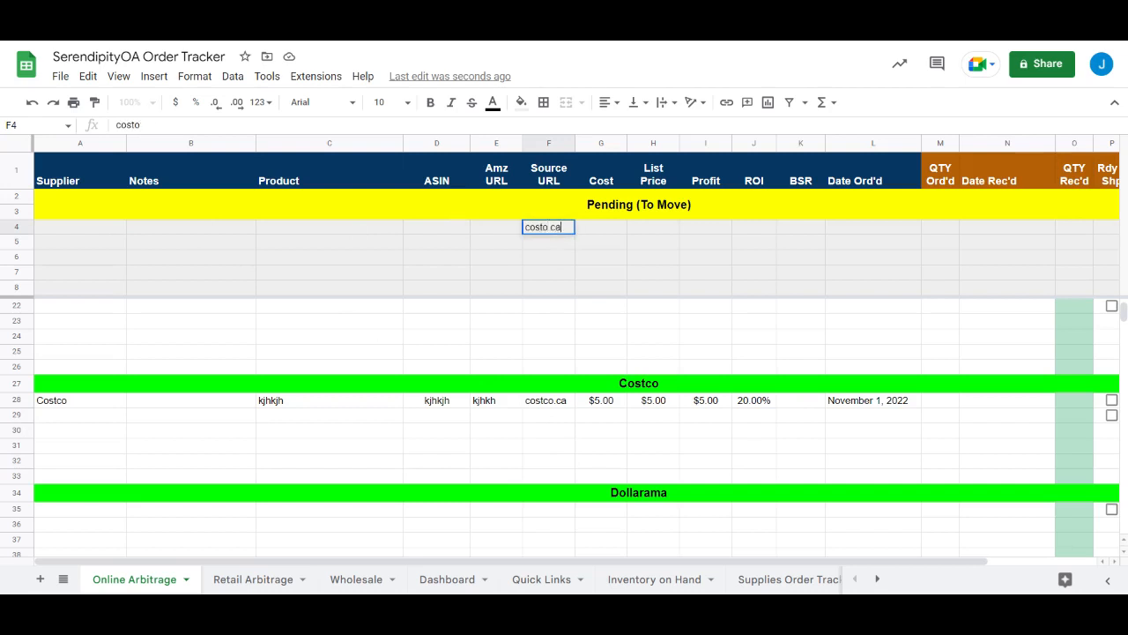
key(Tab)
text(5)
key(Tab)
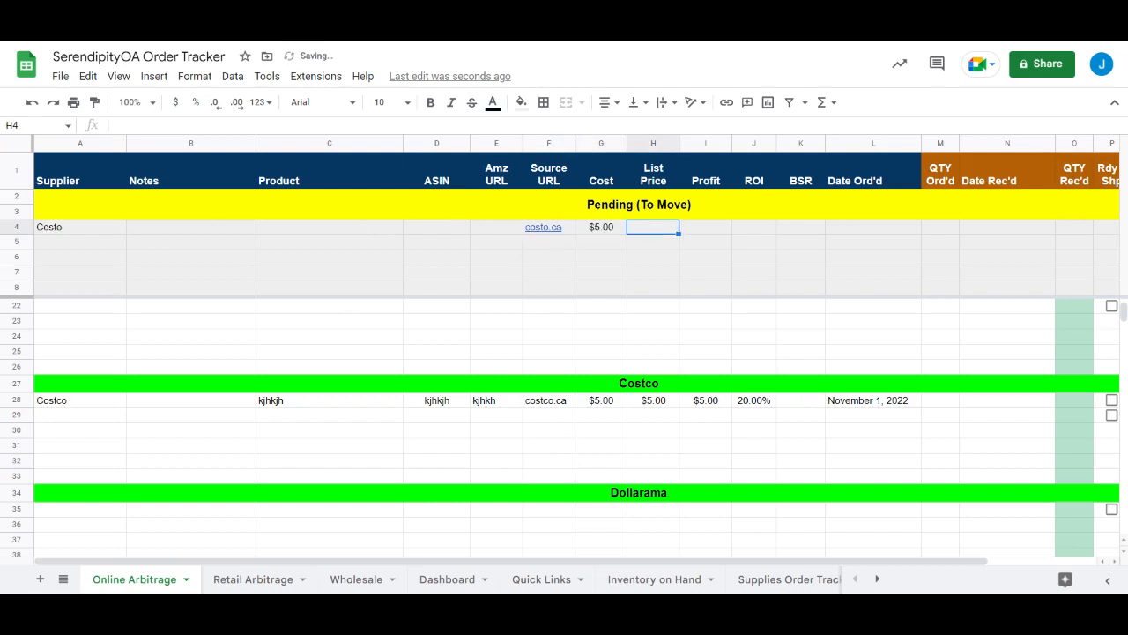
- Give the second pending order a List Price of 5, Profit of 5, ROI of 20%, and Nov 11 as Date Ord'd
text(5)
key(Tab)
key(Tab)
key(Tab)
key(Tab)
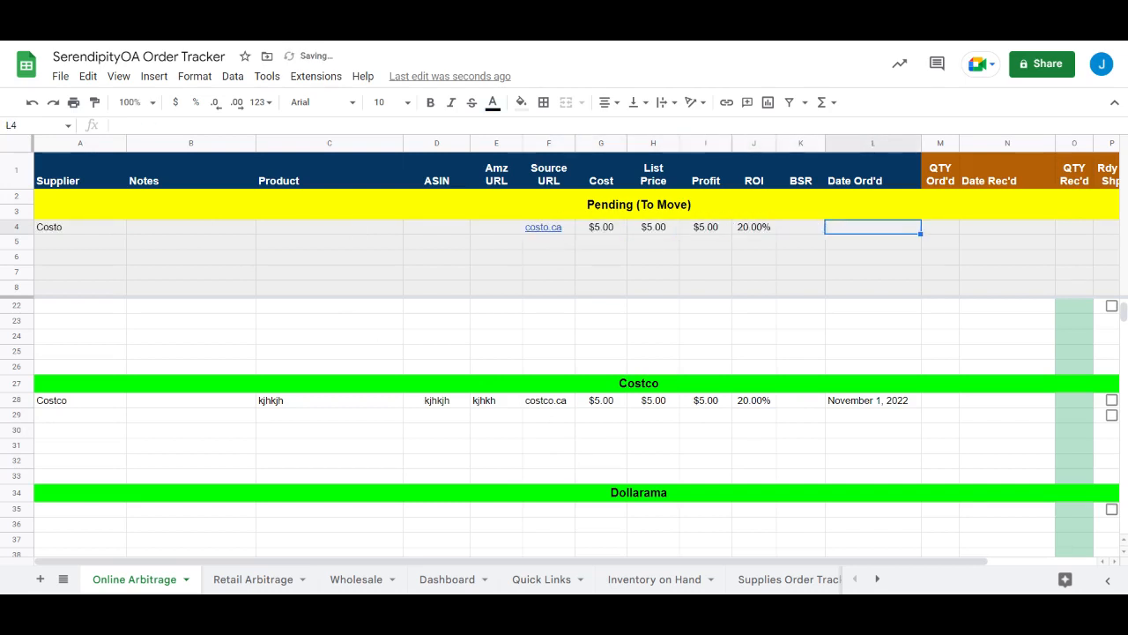
text(Nov 11)
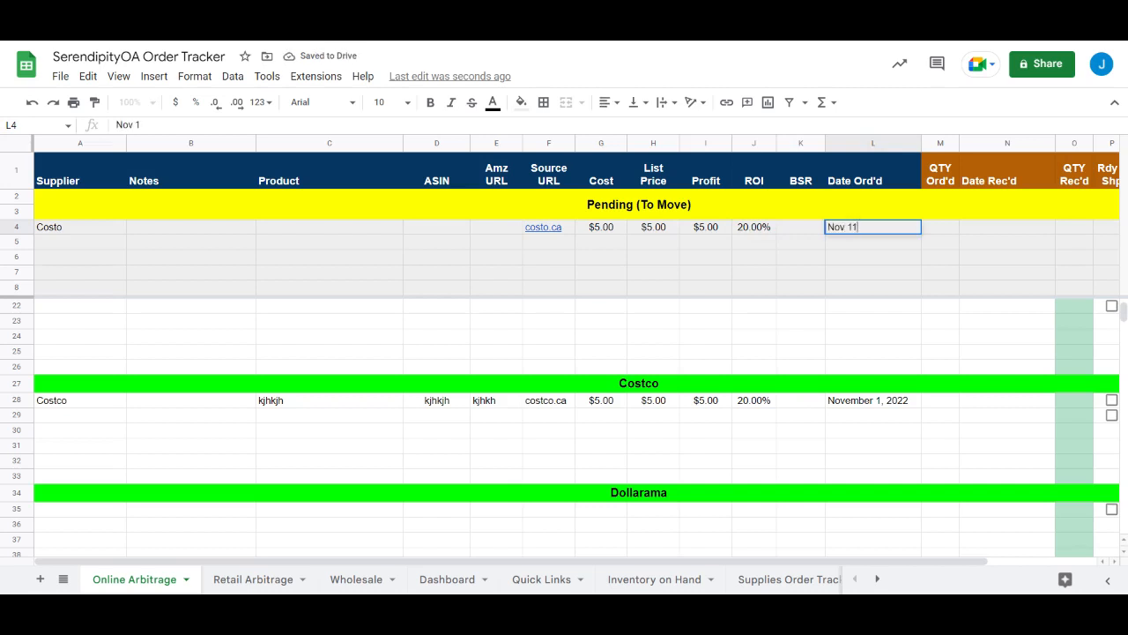
key(Return)
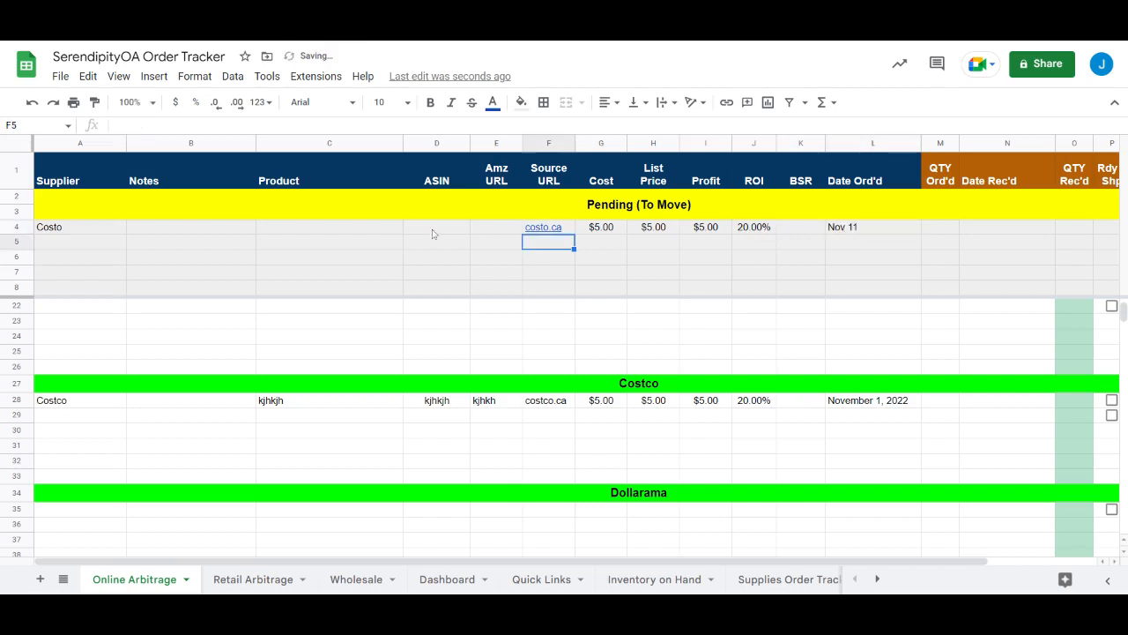
- Fill the second pending order with 5464 for both Product and ASIN, and 564564 as the Amz URL
click(277, 231)
text(5464)
key(Tab)
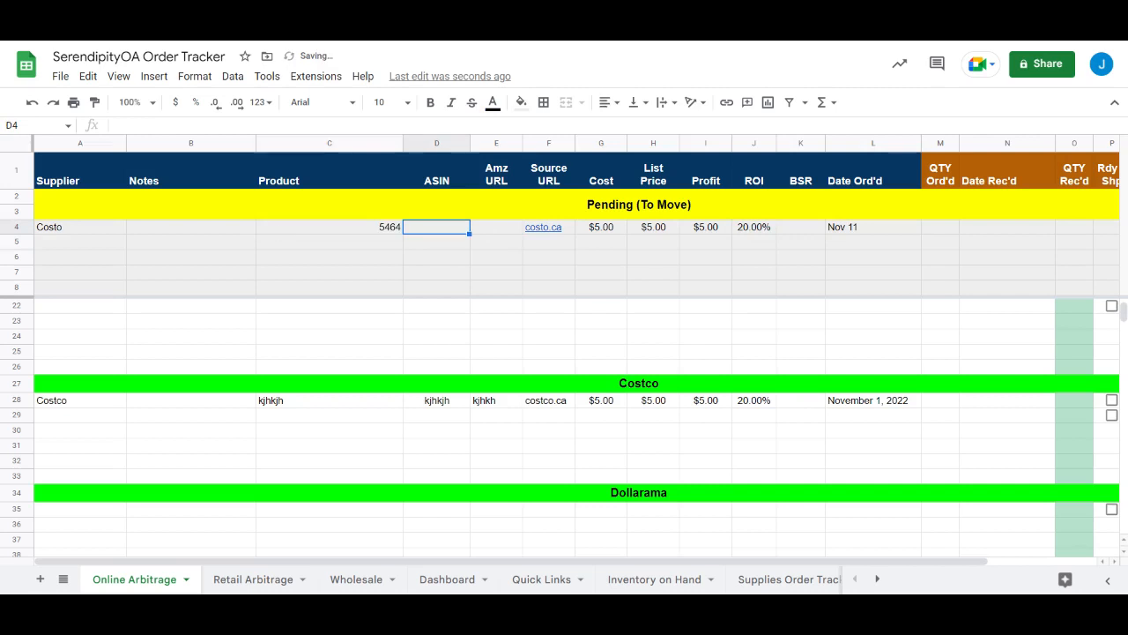
text(5464)
key(Tab)
text(564564)
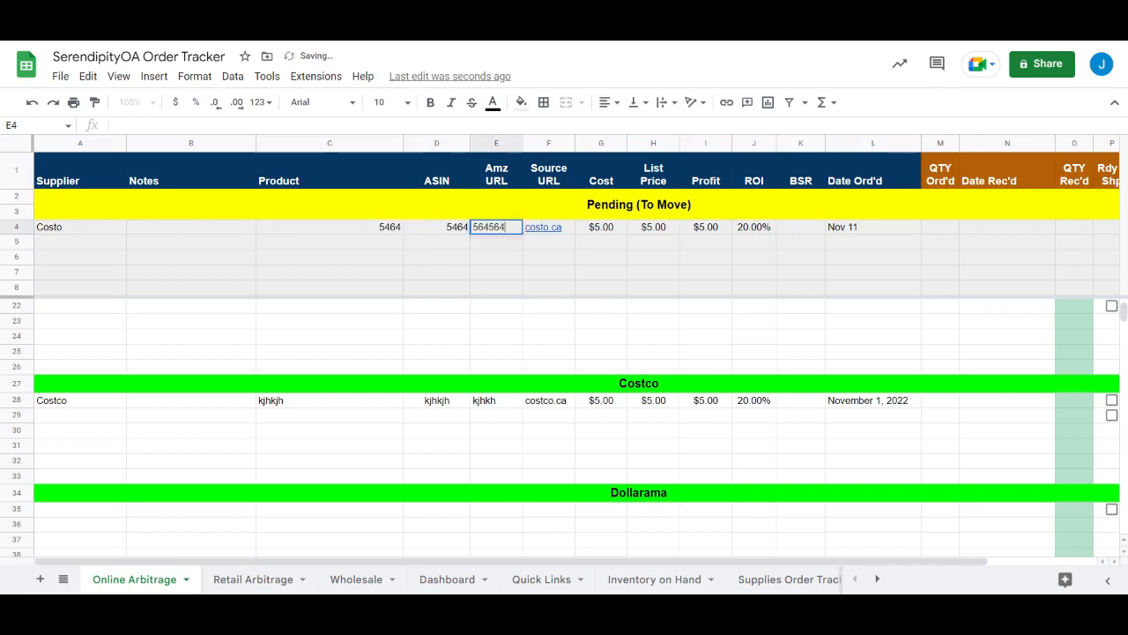
key(Tab)
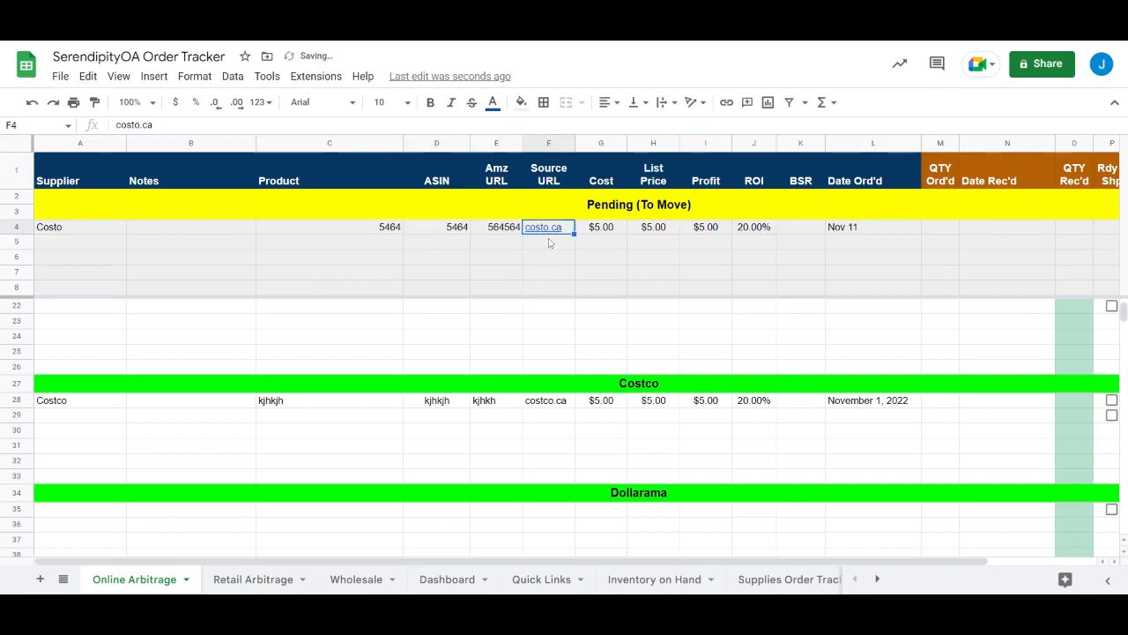
- Correct the pending order's Source URL to costco.ca and its Date Ord'd to Nov 1
text(costco.)
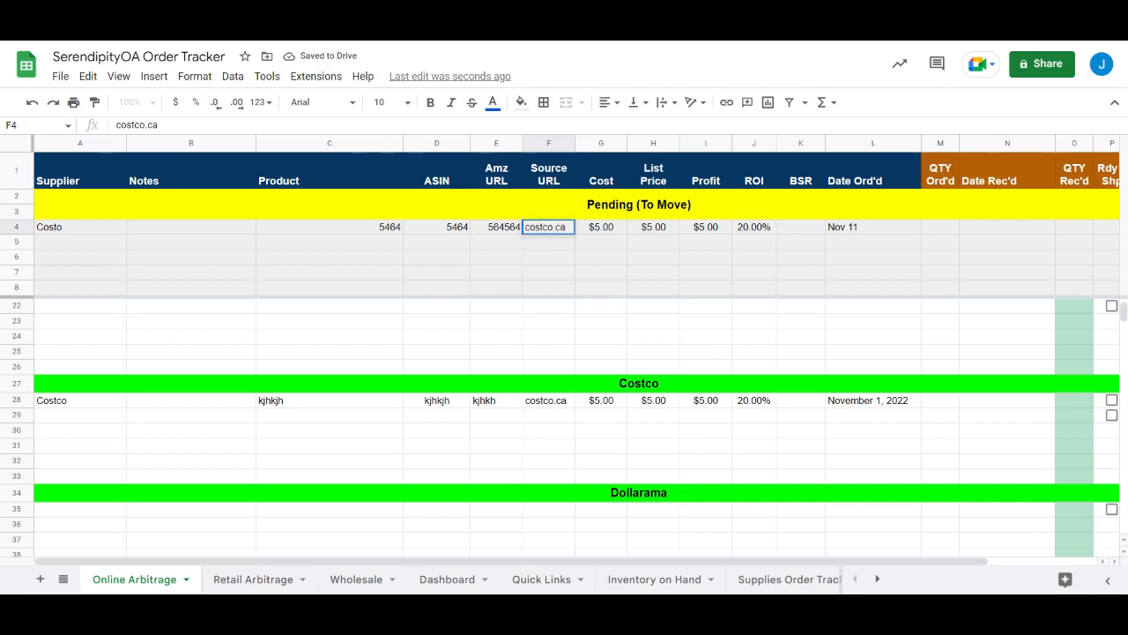
key(Return)
click(549, 244)
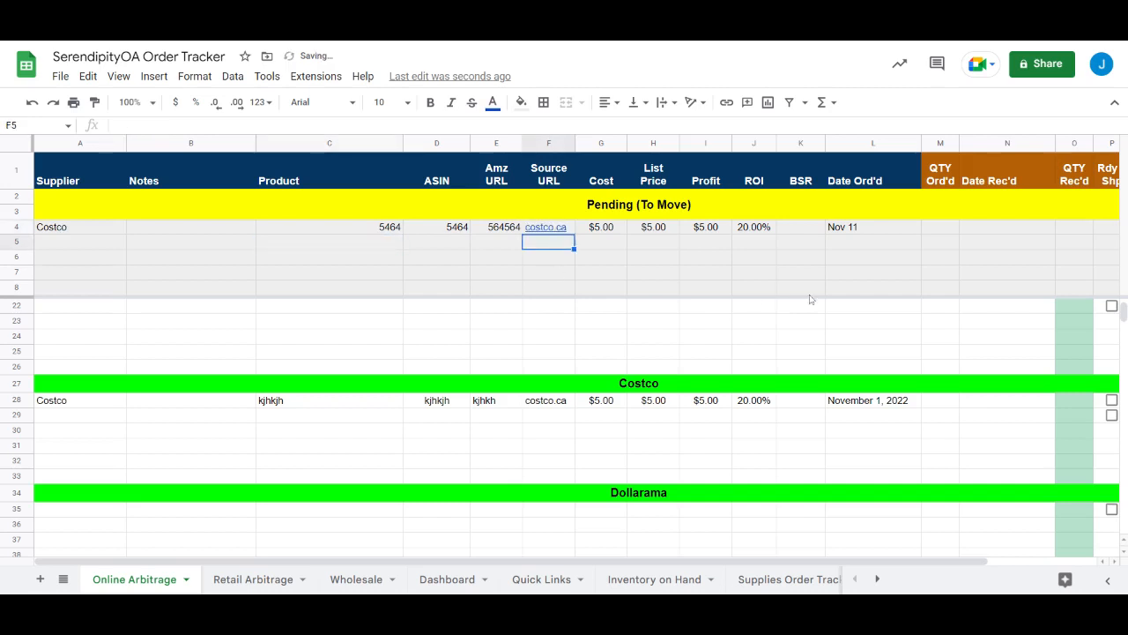
click(864, 231)
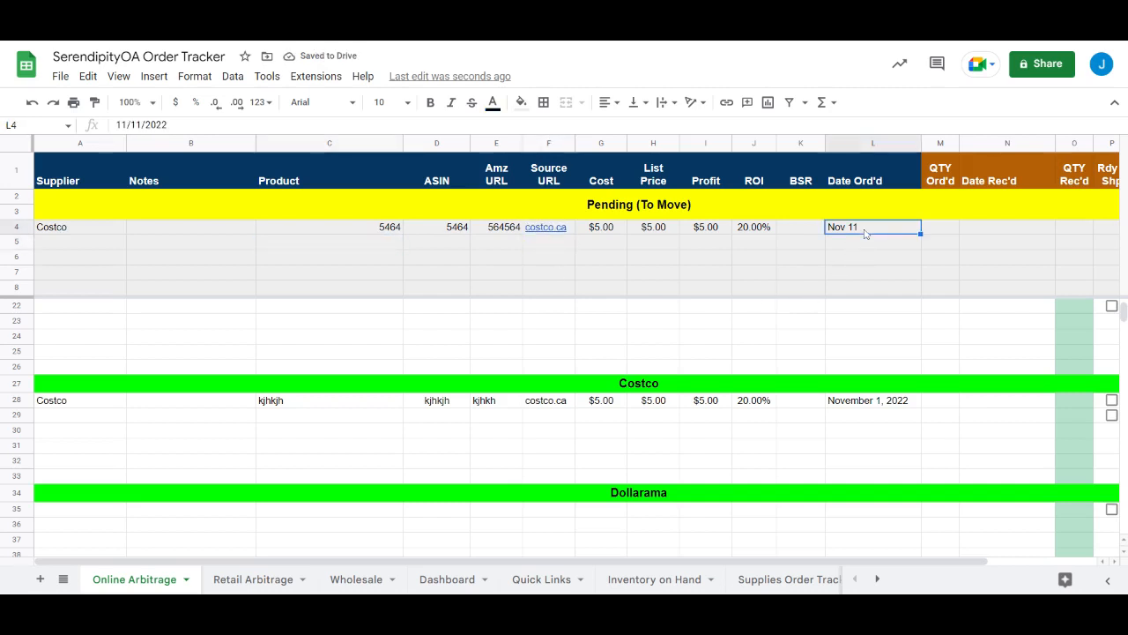
text(No)
key(Return)
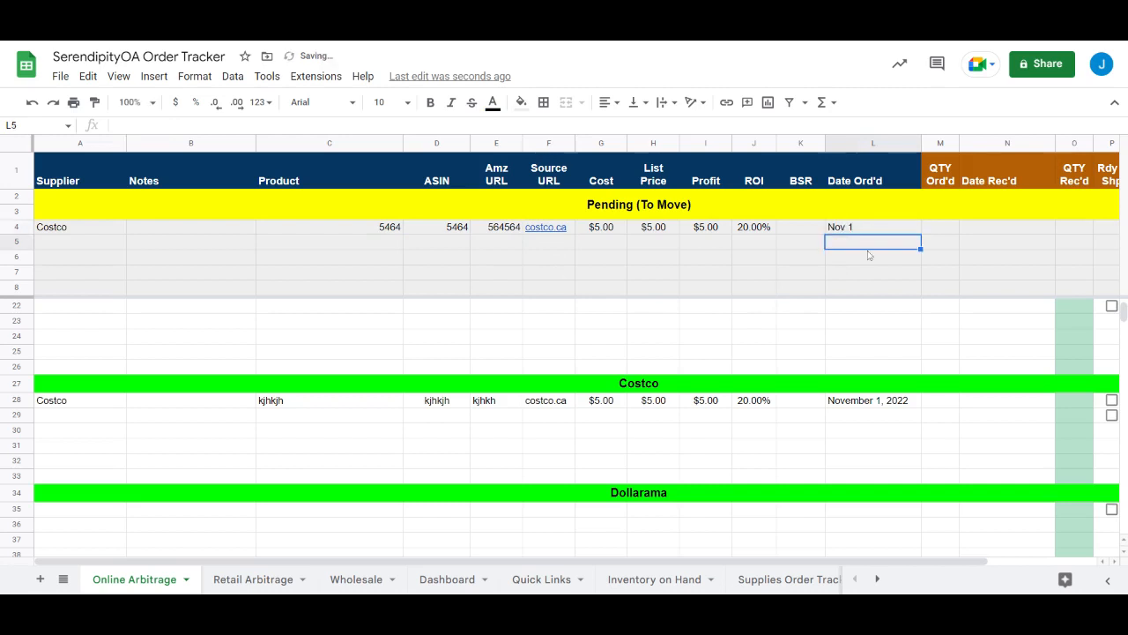
- Format the pending Date Ord'd cells L4:L8 as full dates in the September 26, 2008 style
drag(864, 229, 864, 290)
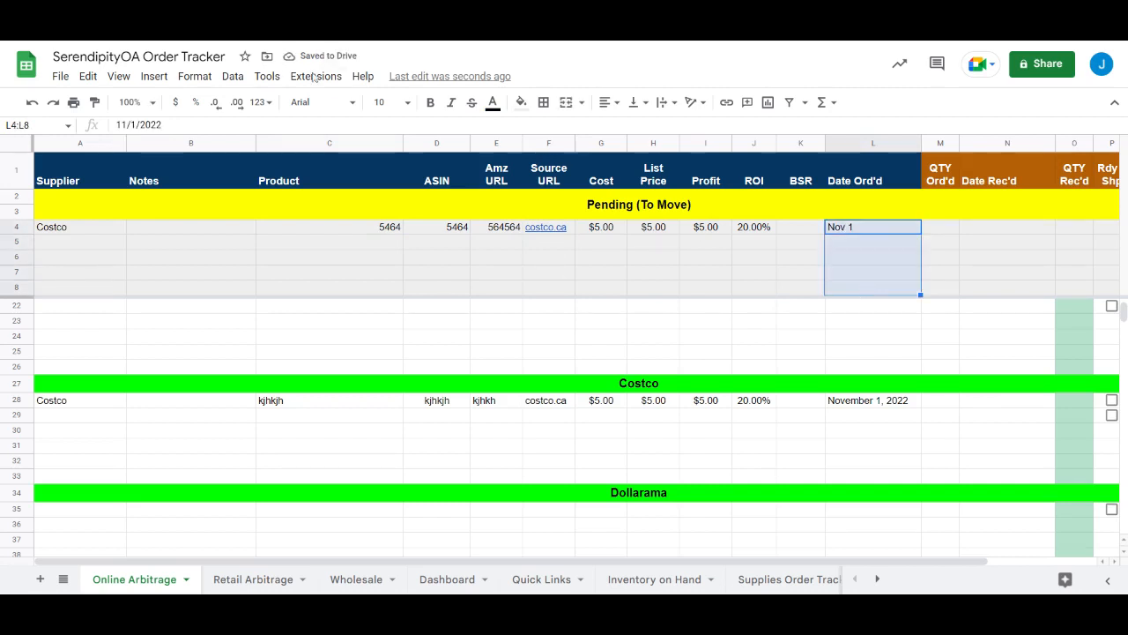
click(194, 76)
mouse_move(255, 141)
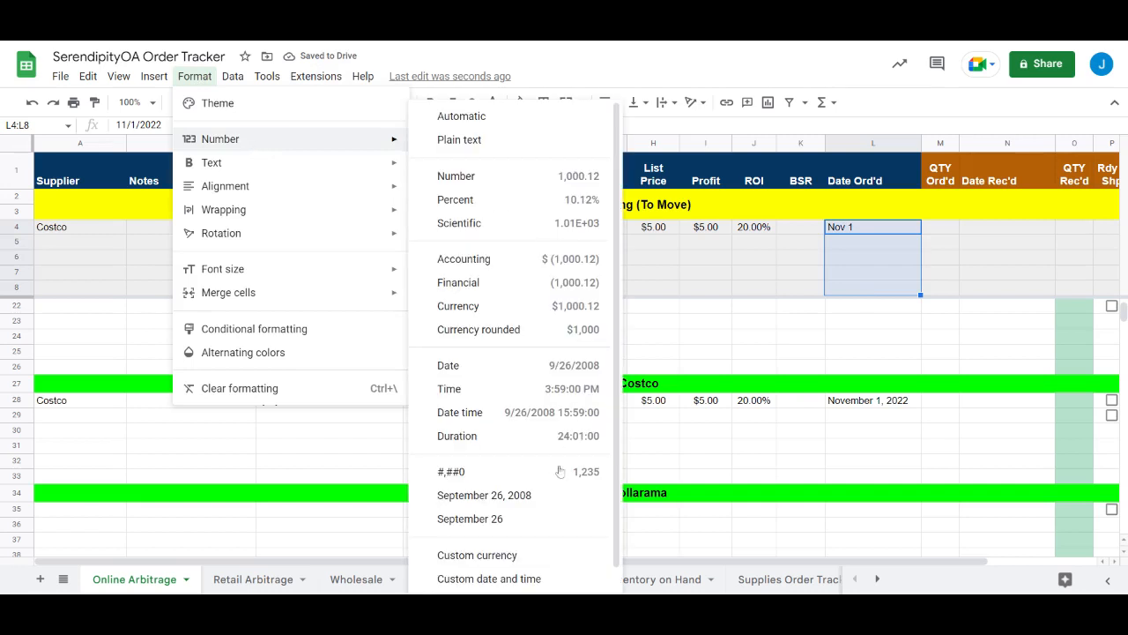
click(524, 495)
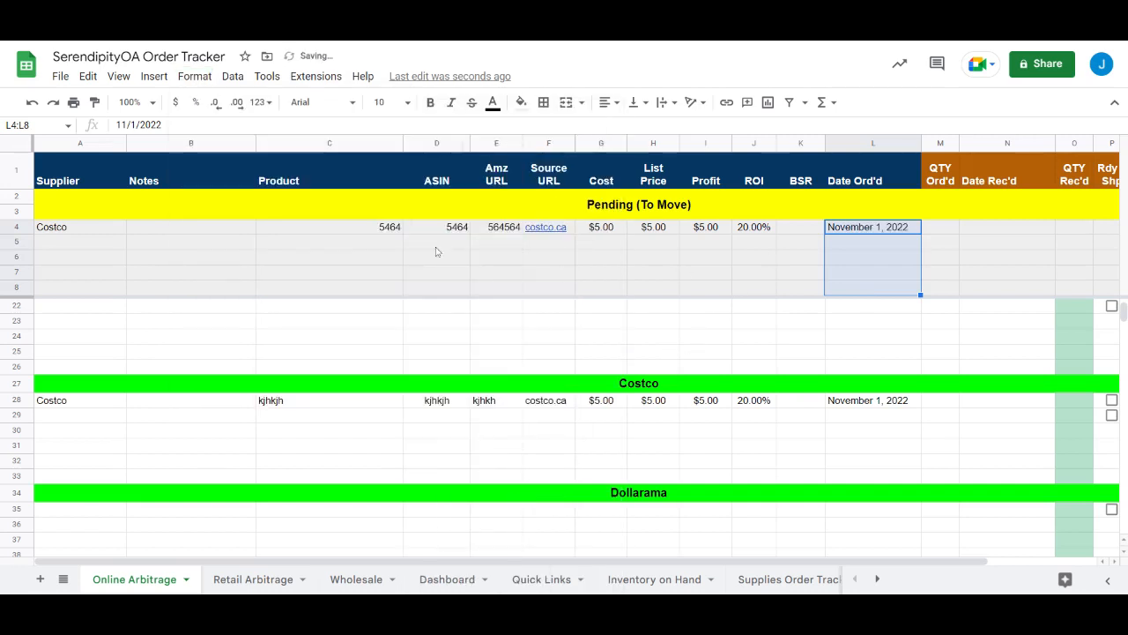
click(423, 274)
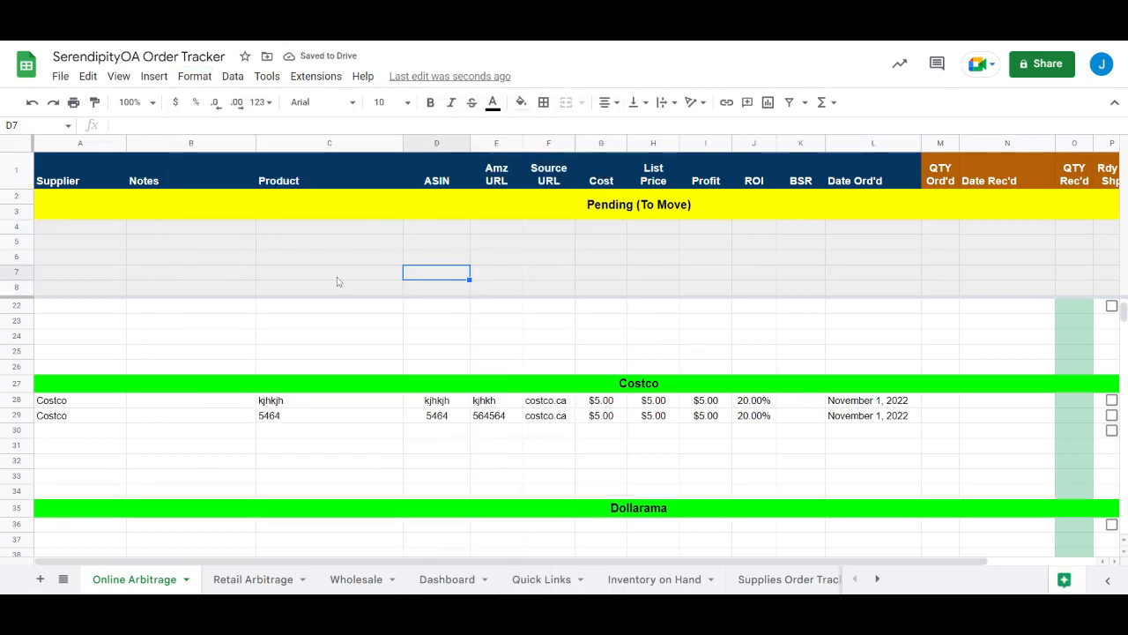
- Review the two order rows in the Costco section, and go up through the rows above the Costco heading
click(360, 418)
click(837, 424)
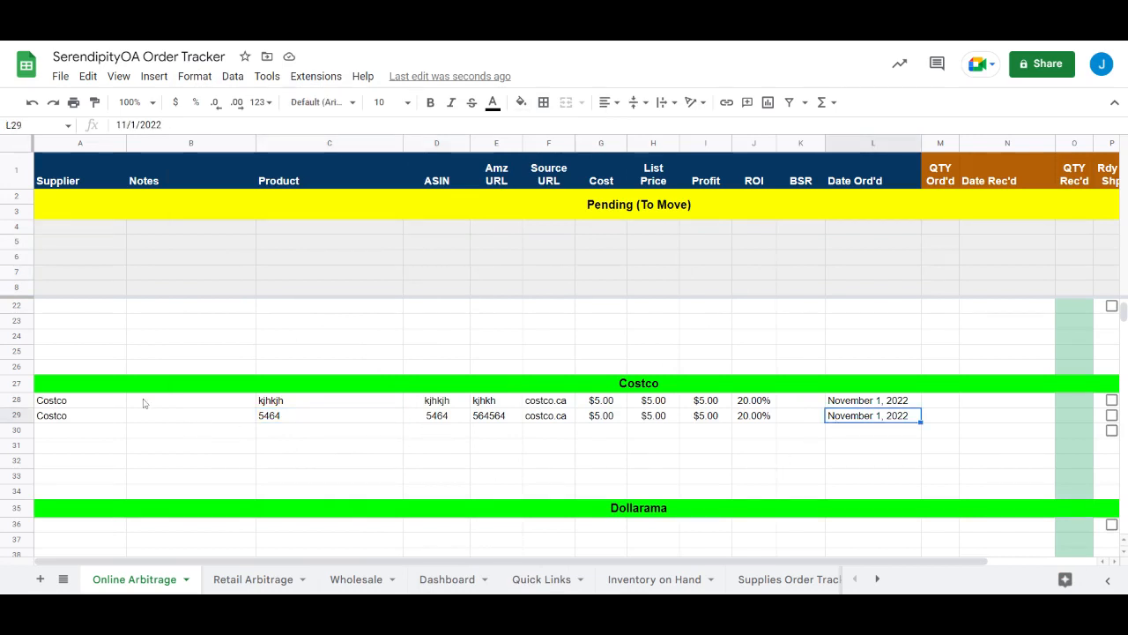
click(94, 402)
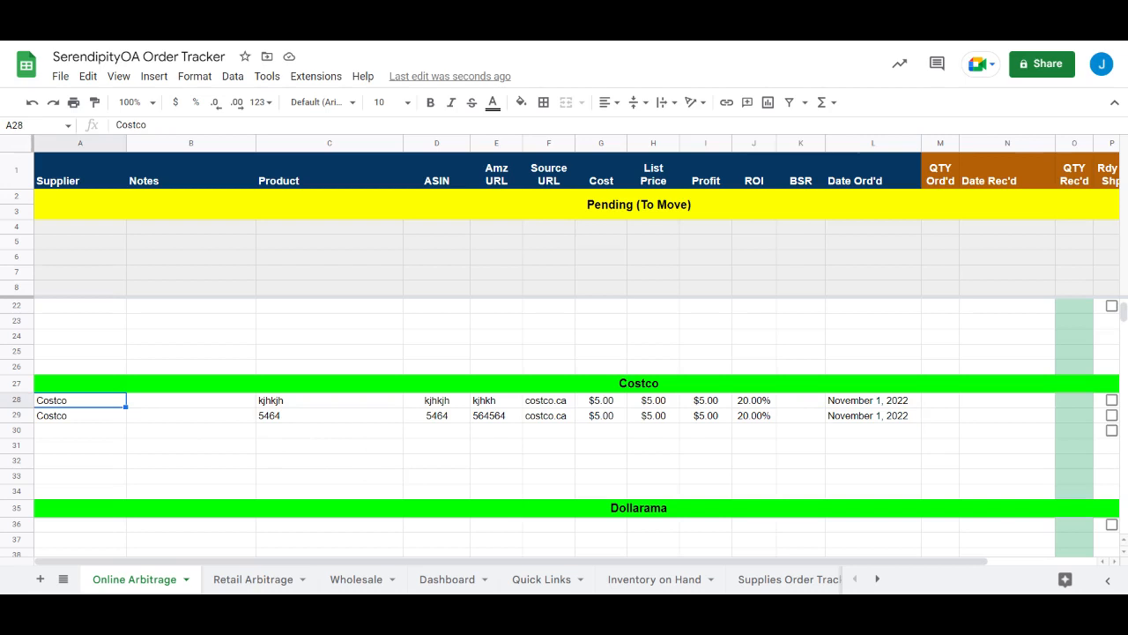
key(Up)
key(Up)
key(Up)
key(Up)
key(Up)
key(Up)
key(Up)
key(Up)
key(Up)
key(Up)
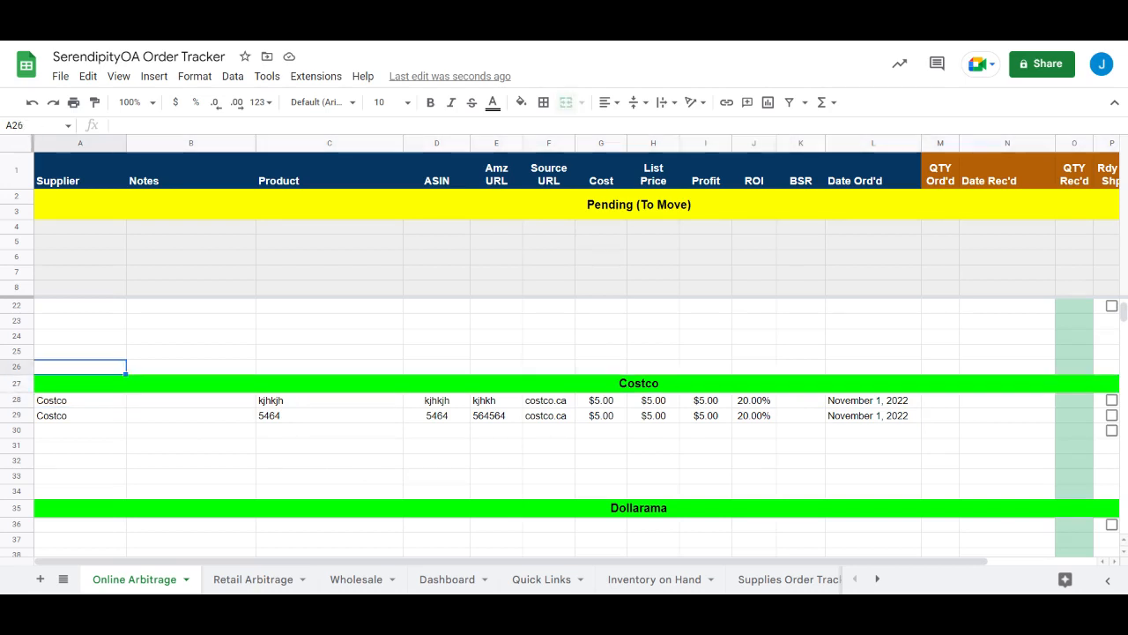
- Look over the supplier sections below Costco, from Dollarama through Indigo to Lowes, and return to the rows above Dollarama
key(Down)
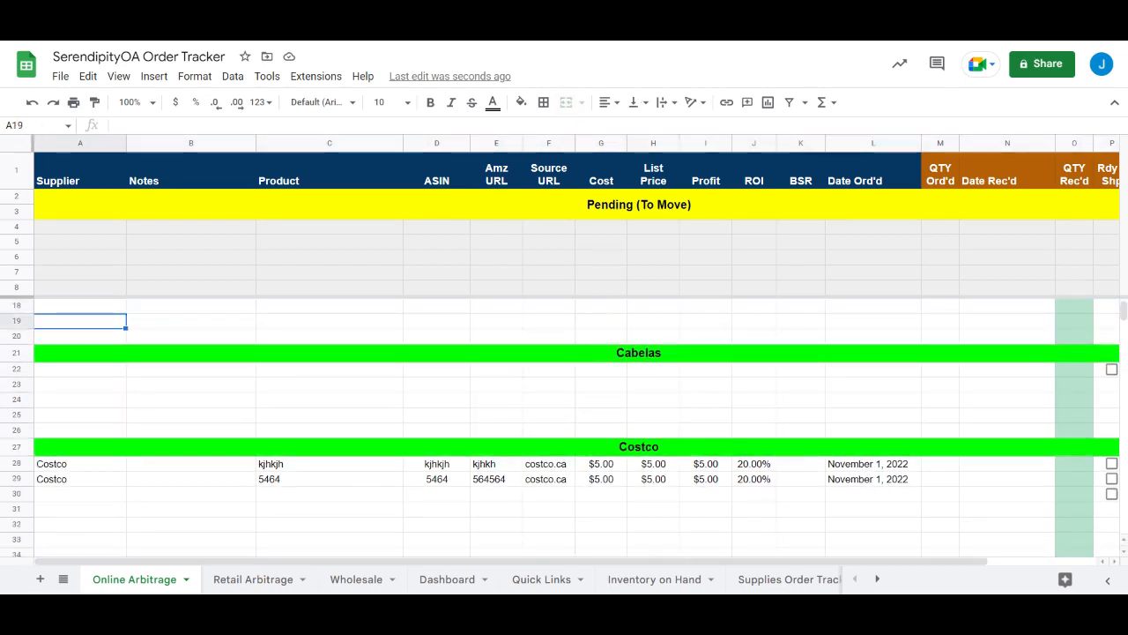
key(Down)
key(Down)
key(Down)
key(Down)
key(Down)
key(Down)
key(Down)
key(Down)
key(Down)
key(Down)
key(Down)
key(Down)
key(Down)
key(Down)
key(Down)
key(Down)
key(Down)
key(Down)
key(Down)
key(Down)
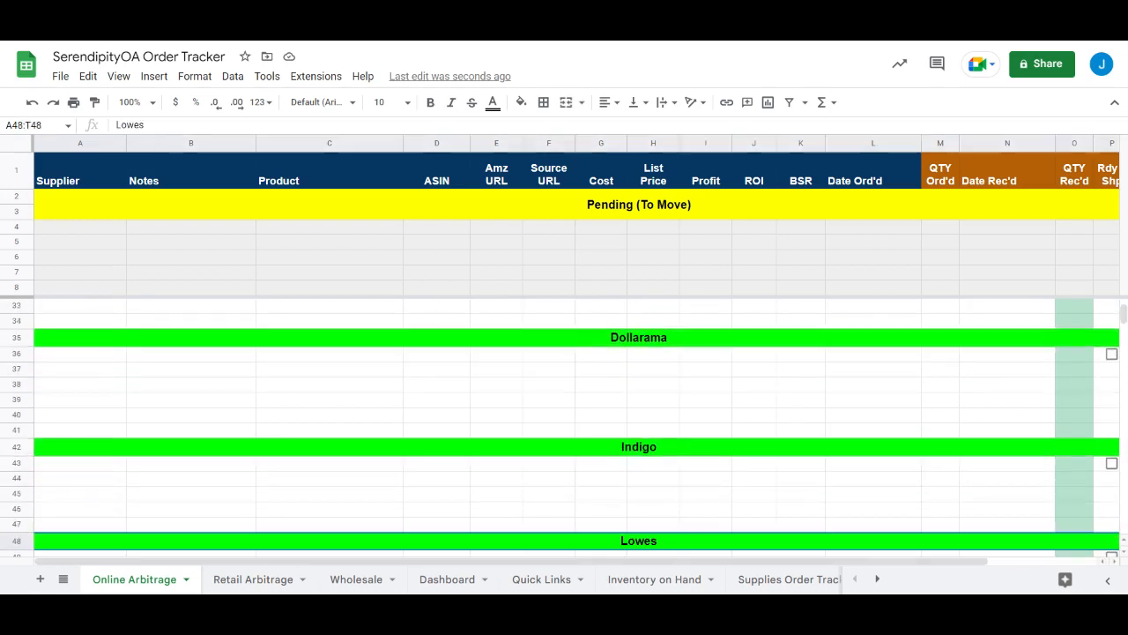
key(Down)
key(Down)
key(Down)
key(Down)
key(Down)
key(Up)
key(Up)
key(Up)
key(Up)
key(Up)
key(Up)
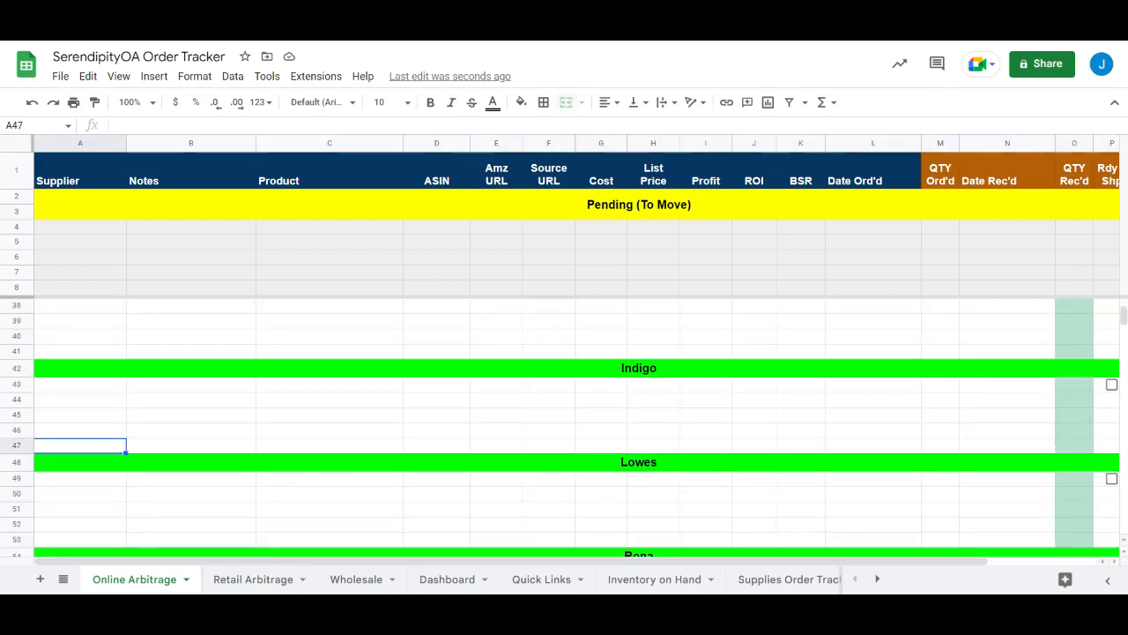
key(Up)
key(Up)
key(Up)
key(Up)
key(Up)
key(Up)
key(Up)
key(Up)
key(Up)
key(Up)
key(Up)
key(Up)
key(Up)
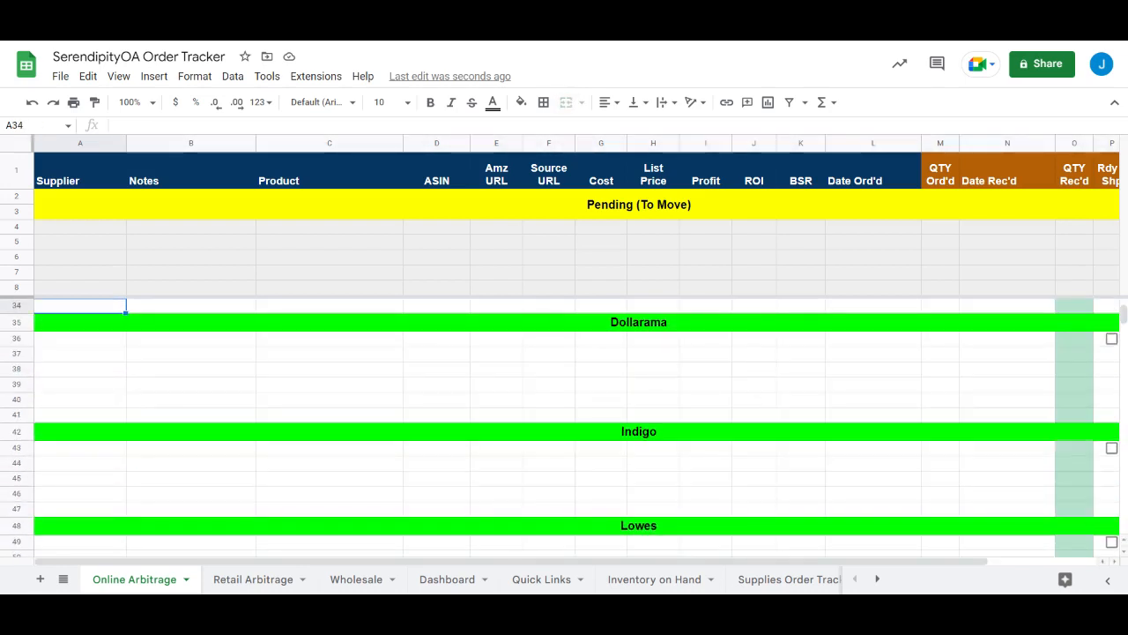
- Enter iherb.com as the Source URL of a new order in the first Pending row
double_click(554, 227)
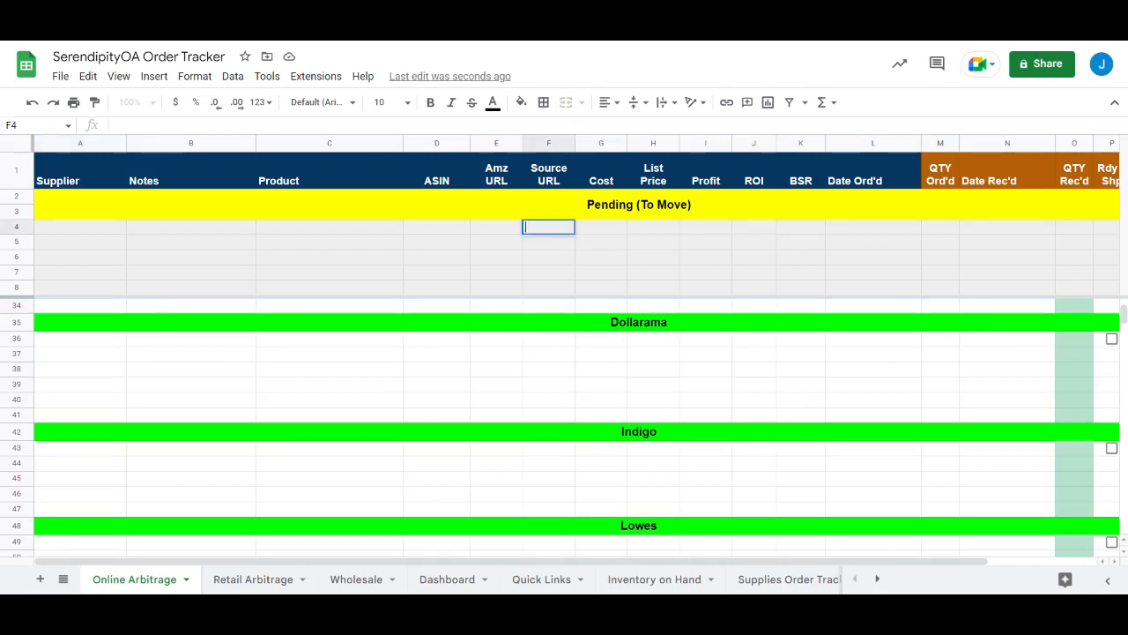
key(Escape)
text(iherb)
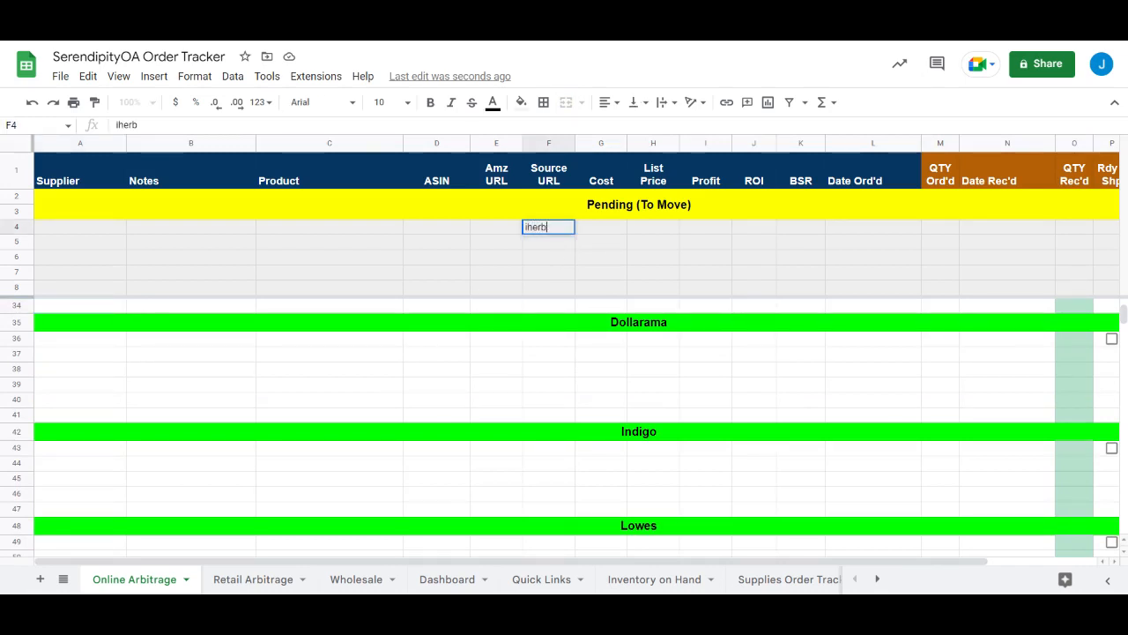
text(.com)
key(Tab)
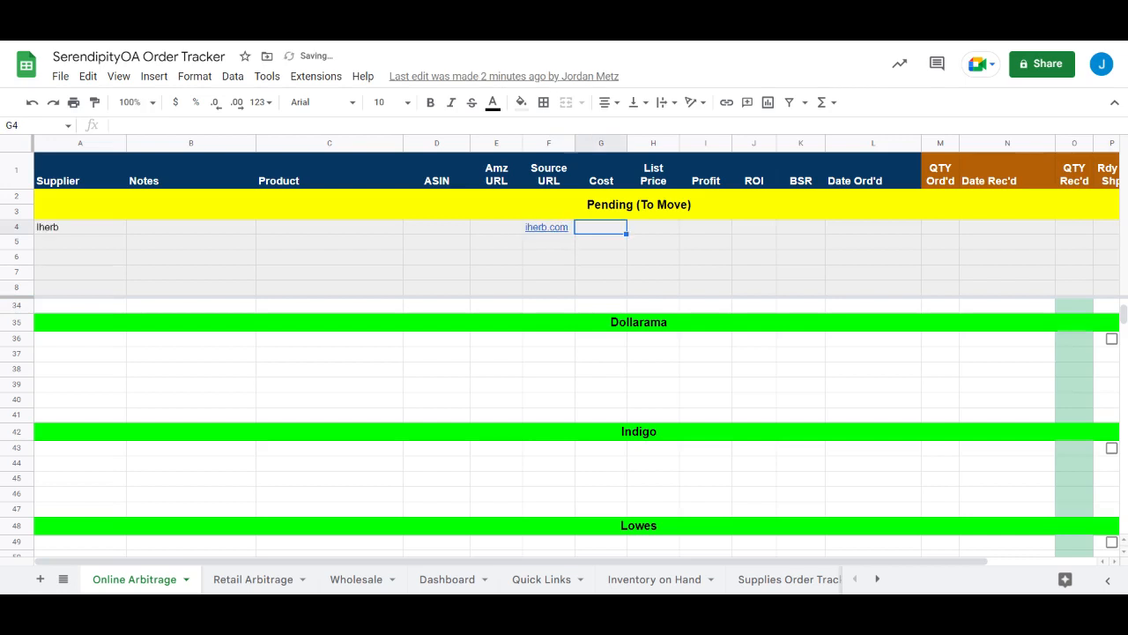
- Set the pending Iherb order's Cost, List Price and Profit to 5 each and its ROI to 20%
text(5)
key(Tab)
text(5)
key(Tab)
text(5)
key(Tab)
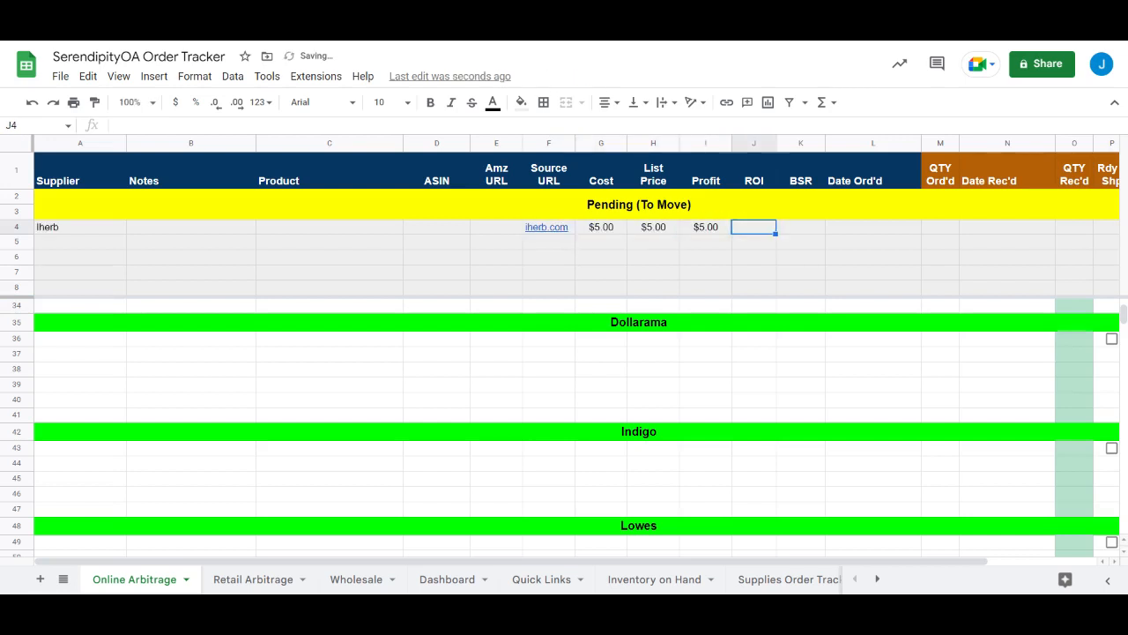
text(20)
key(Tab)
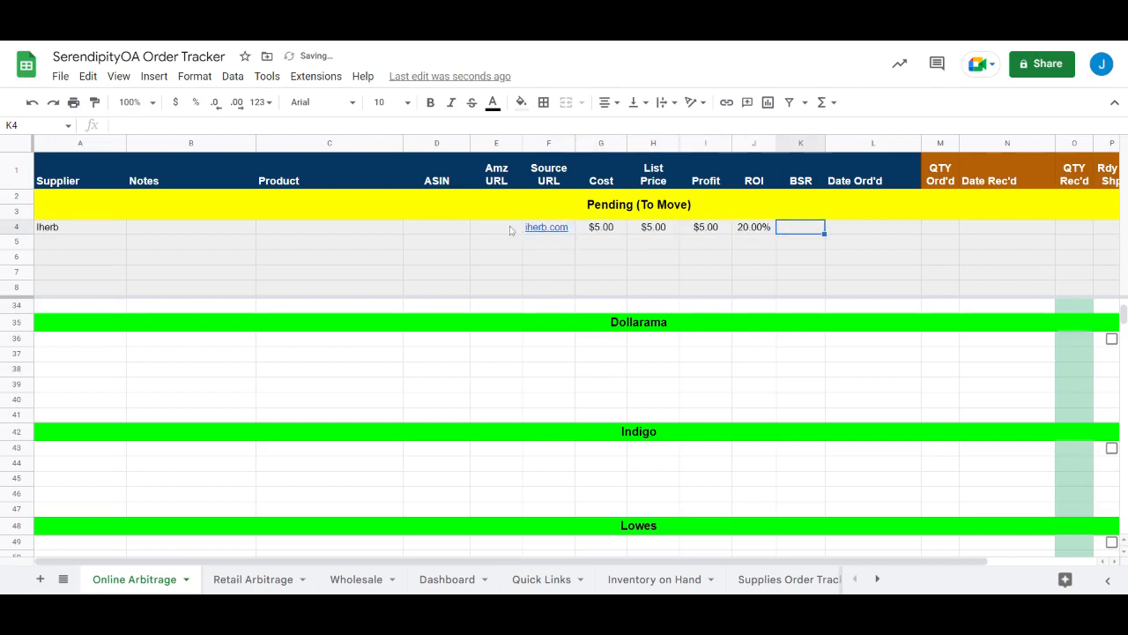
- Fill the pending Iherb order with "n,mn," as Product, ",mn,mn" as ASIN and ",mn,n" as Amz URL
click(394, 229)
click(394, 216)
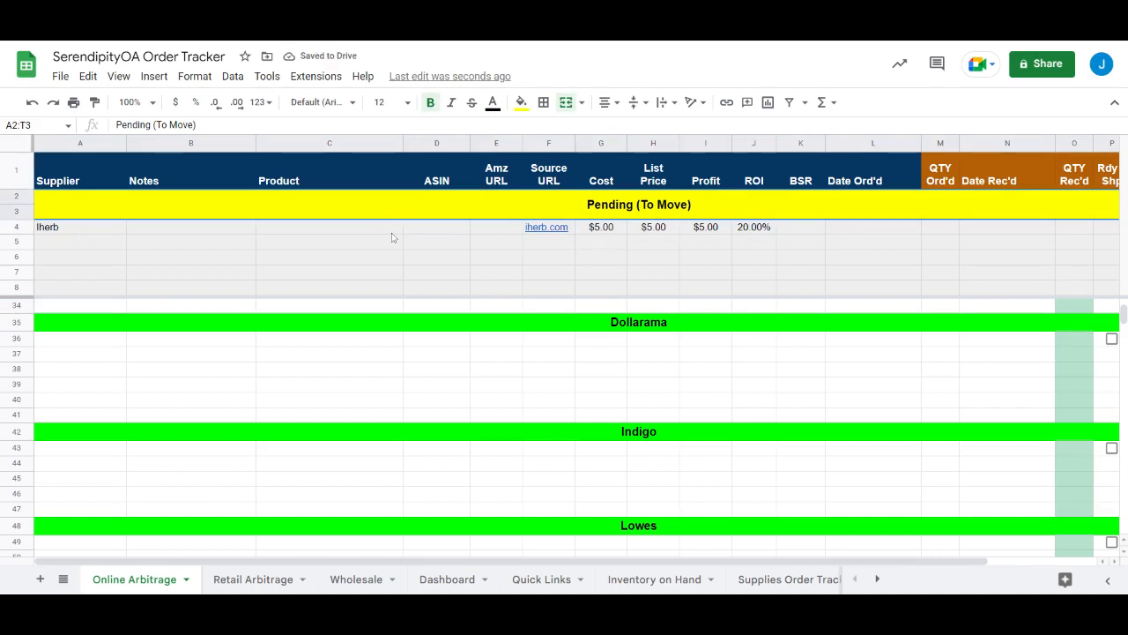
click(392, 234)
text(n,mn,)
key(Tab)
text(mn,m)
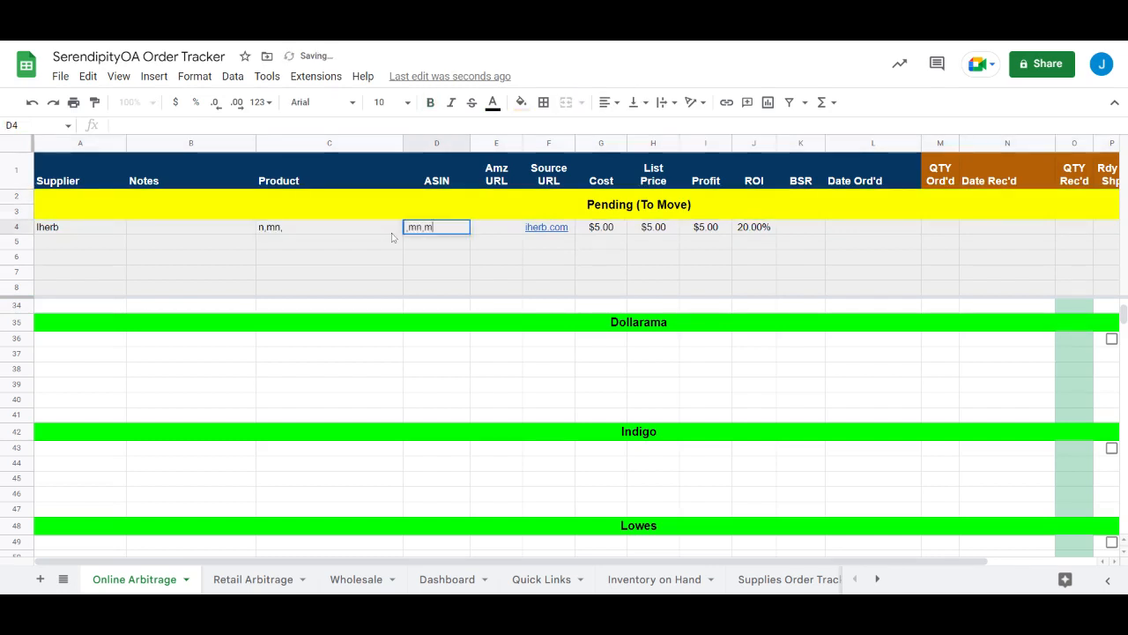
text(n)
key(Tab)
text(,mn,n)
key(Tab)
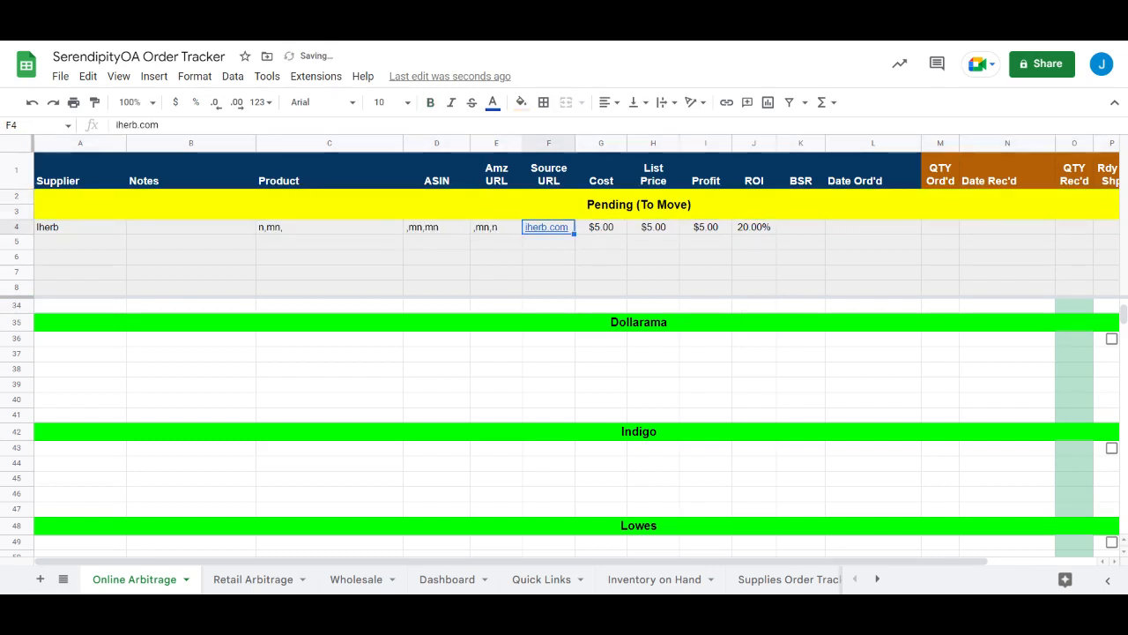
click(327, 272)
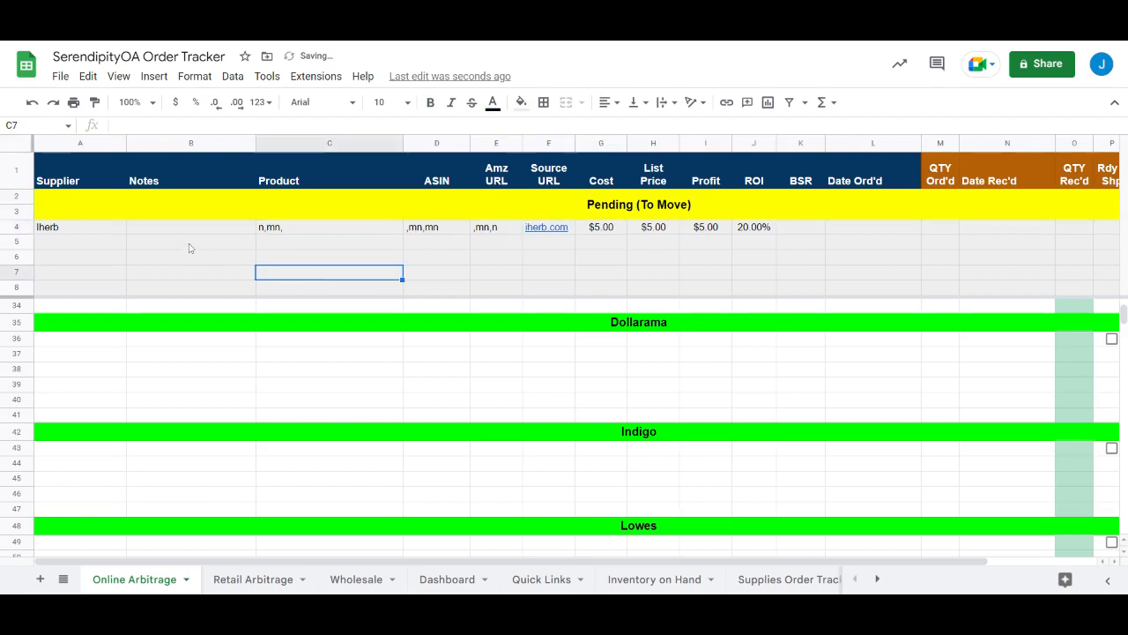
click(192, 249)
- Check the Dollarama, Indigo and Lowes sections for the Iherb order while it sits in Pending
click(556, 391)
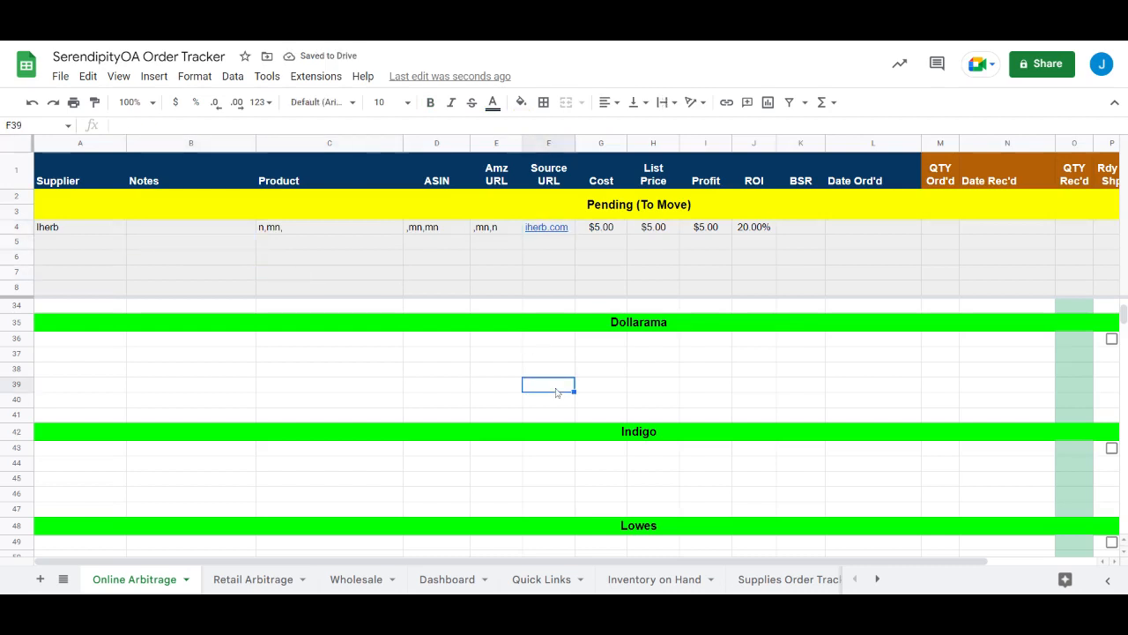
key(Down)
key(Down)
key(Down)
key(Down)
key(Down)
key(Down)
key(Down)
key(Down)
key(Down)
key(Down)
key(Down)
key(Down)
key(Down)
key(Down)
key(Down)
key(Down)
key(Down)
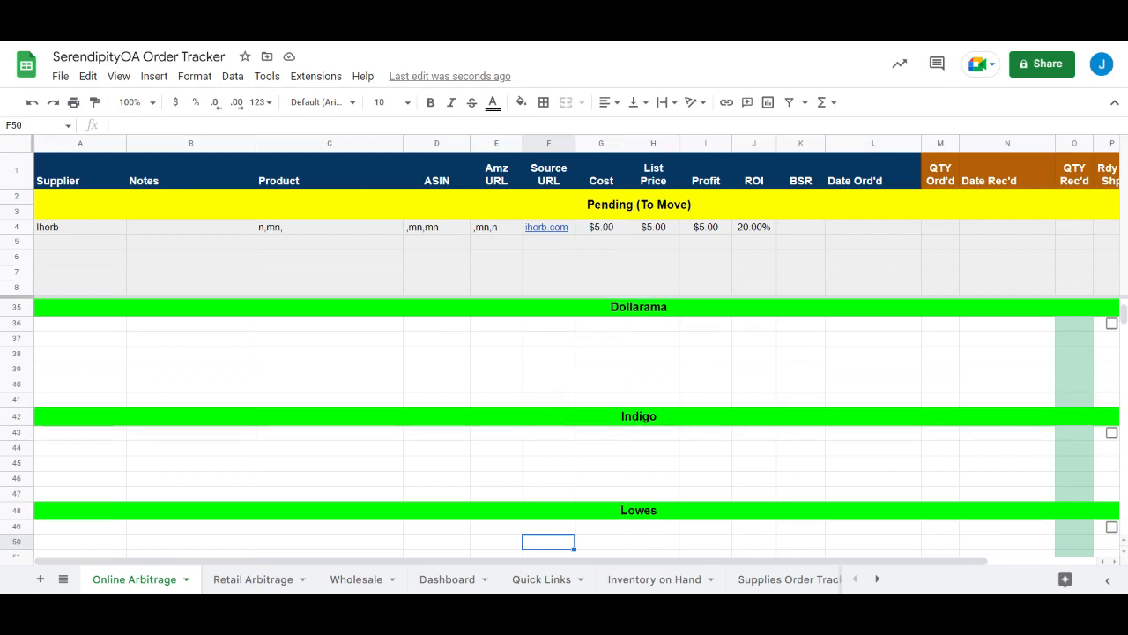
key(Up)
key(Up)
key(Up)
key(Up)
key(Up)
key(Up)
key(Up)
key(Up)
key(Up)
key(Up)
key(Up)
key(Up)
key(Up)
key(Up)
key(Up)
key(Up)
key(Up)
key(Up)
key(Up)
key(Up)
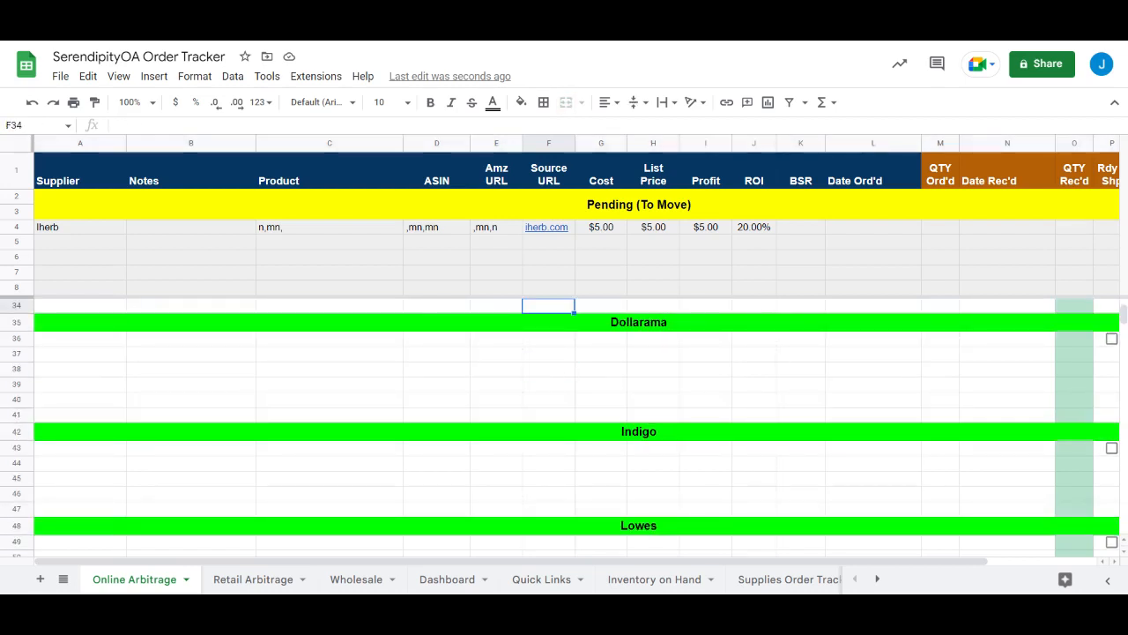
- Go down through the remaining supplier sections, from Lowes past Rona, Shoppersdrugmart, Staples and Toysrus, to the rows below Walmart
key(Down)
key(Down)
key(Down)
key(Down)
key(Down)
key(Down)
key(Down)
key(Down)
key(Down)
key(Down)
key(Down)
key(Down)
key(Down)
key(Down)
key(Down)
key(Down)
key(Down)
key(Down)
key(Down)
key(Down)
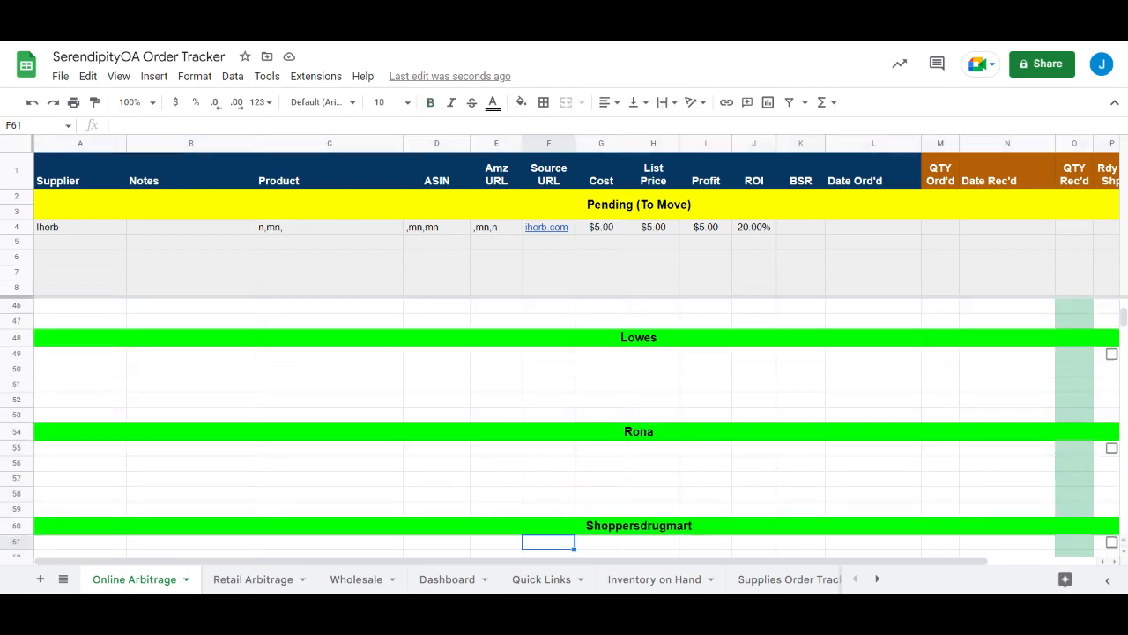
key(Down)
key(Down)
key(Down)
key(Down)
key(Down)
key(Down)
key(Down)
key(Down)
key(Down)
key(Down)
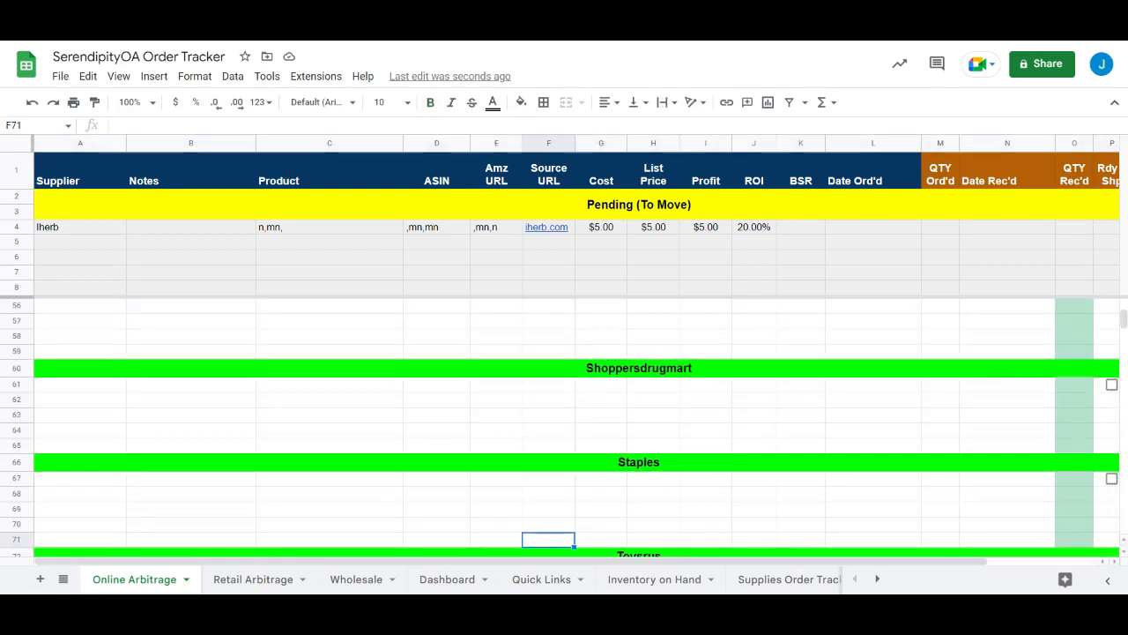
key(Down)
key(Down)
key(Down)
key(Down)
key(Down)
key(Down)
key(Down)
key(Down)
key(Down)
key(Down)
key(Down)
key(Down)
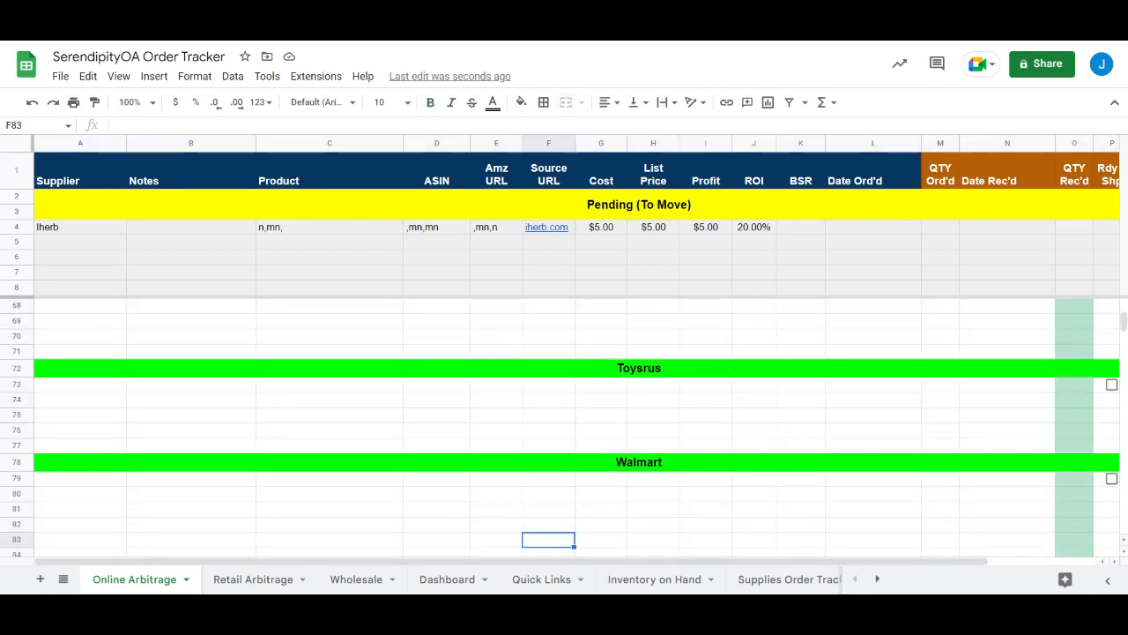
- Examine the Iherb section below Walmart and the order row under its heading
key(Down)
key(Up)
key(Up)
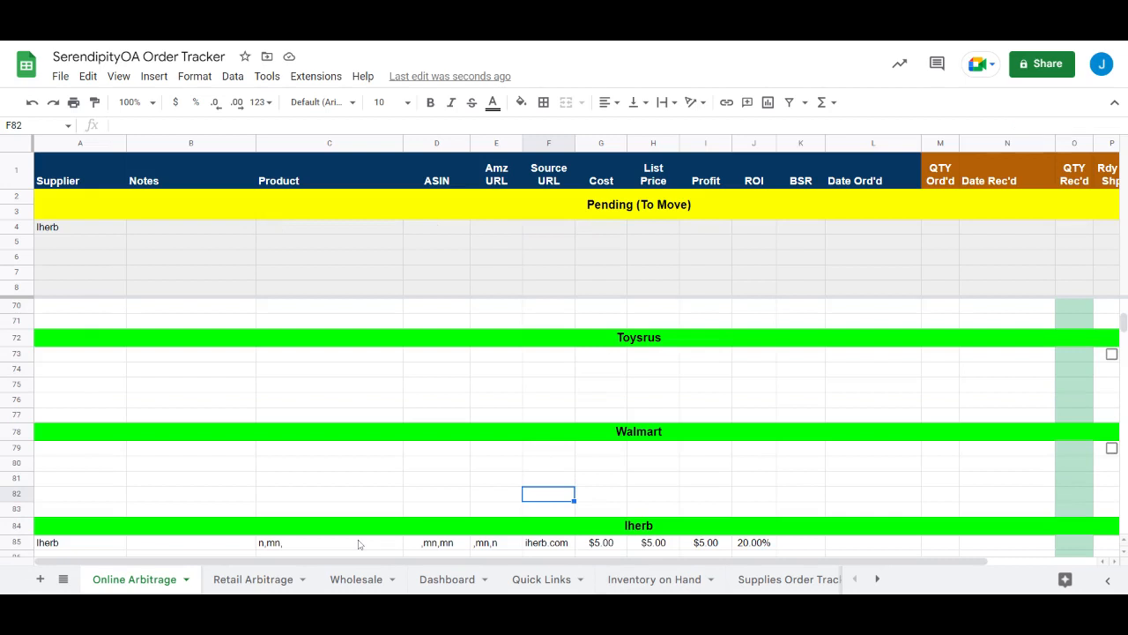
key(Down)
key(Down)
key(Down)
key(Down)
key(Down)
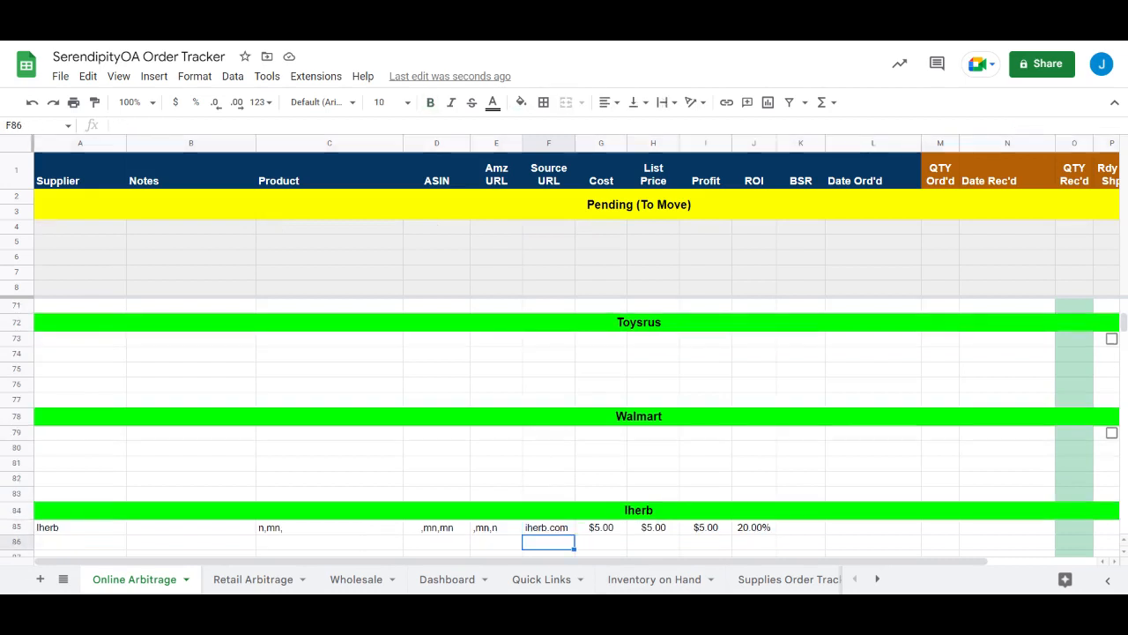
key(Up)
key(Up)
key(Down)
key(Down)
key(Left)
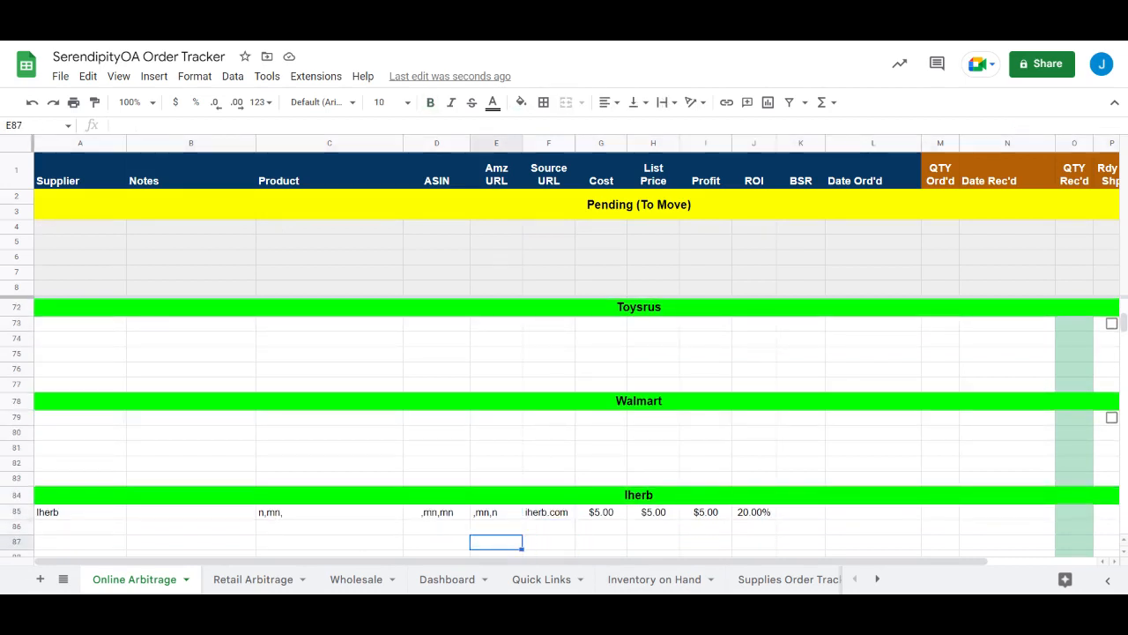
key(Left)
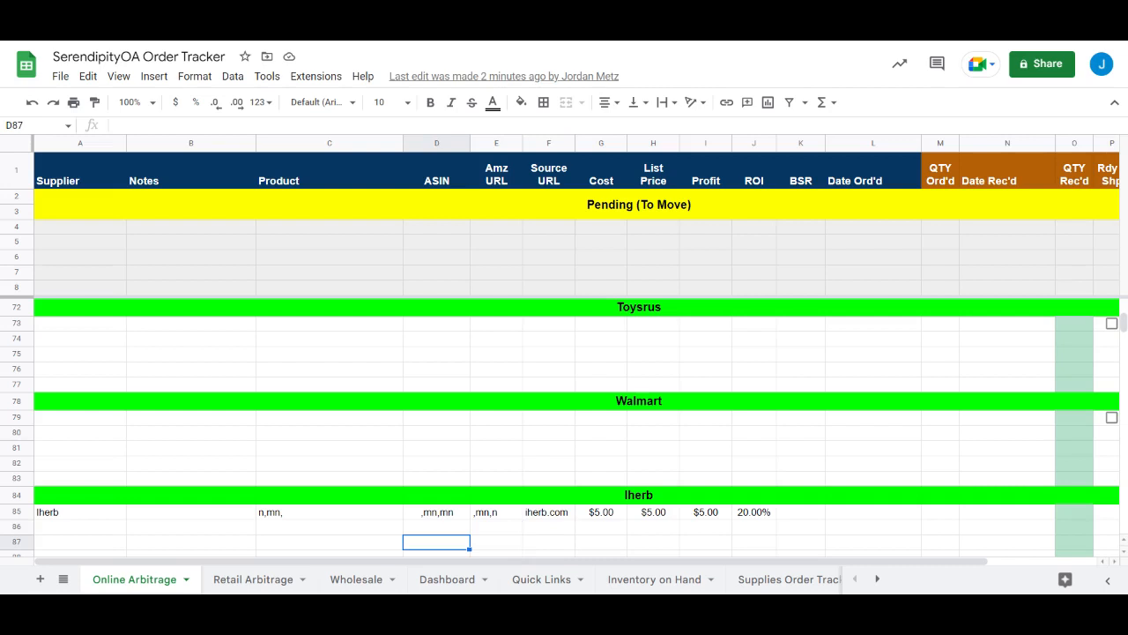
- Move the Iherb heading row and its order row up to sit between the Dollarama and Indigo sections
click(133, 484)
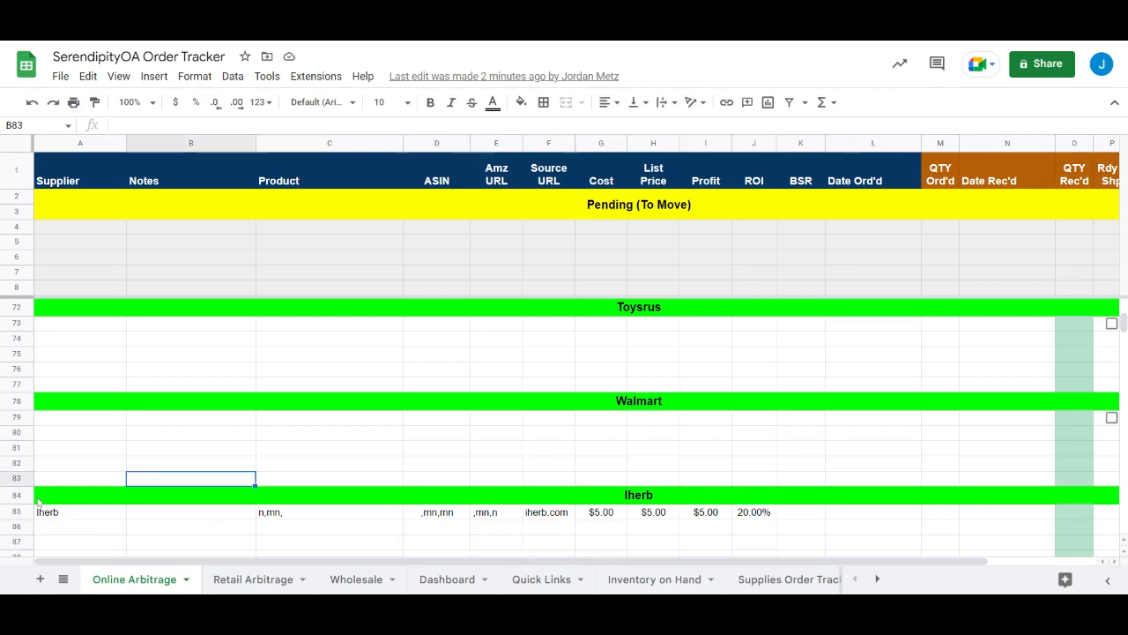
click(24, 498)
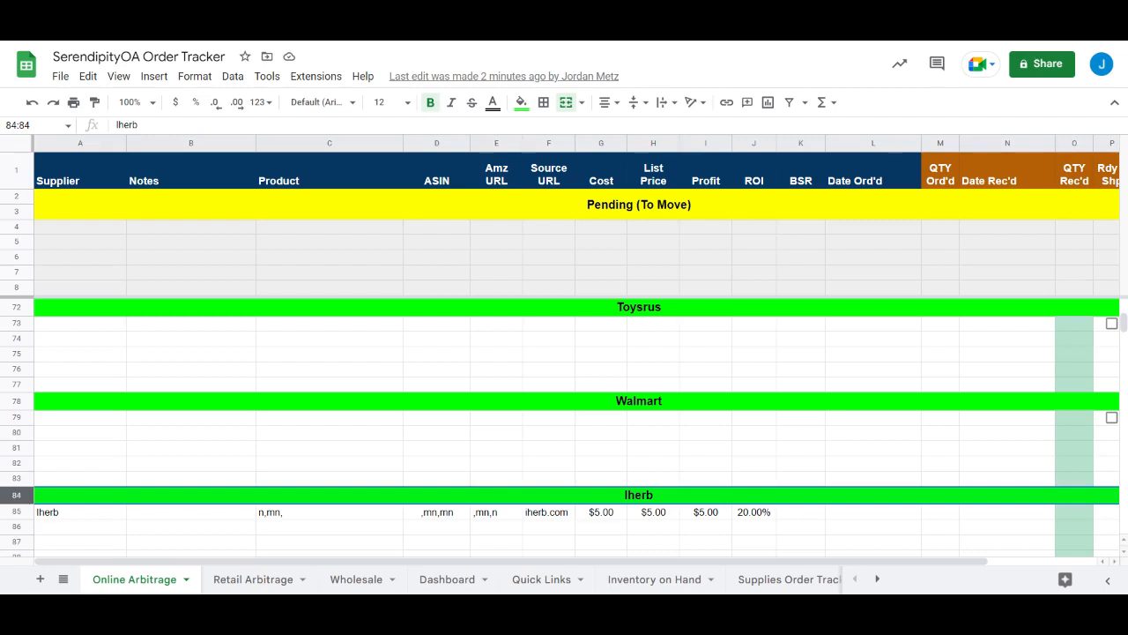
key(shift+Down)
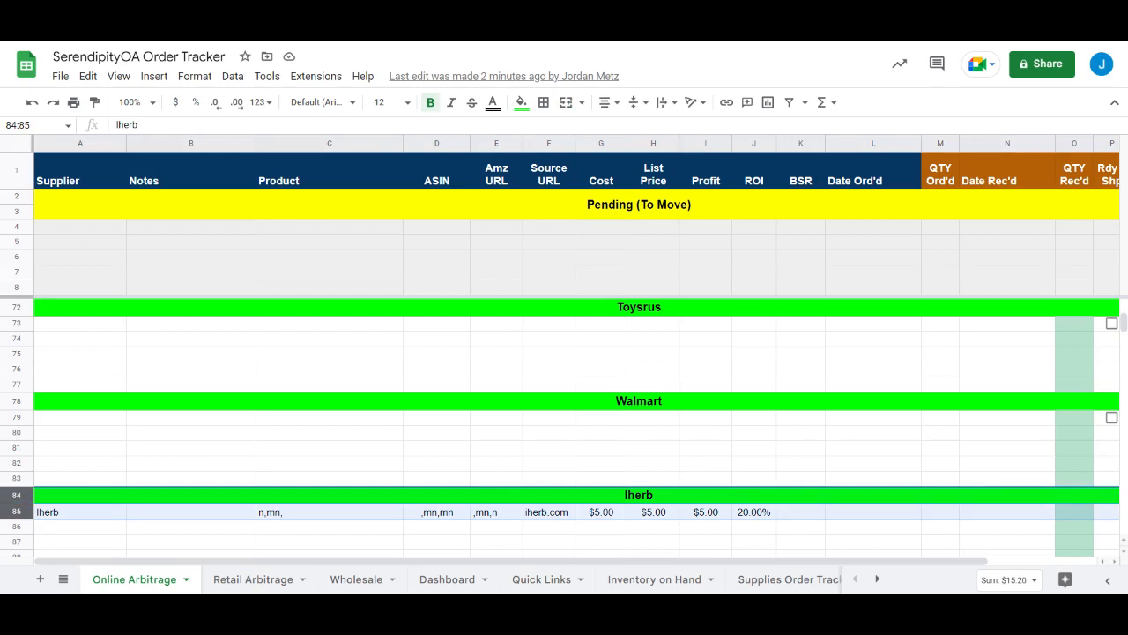
drag(23, 495, 52, 454)
double_click(305, 495)
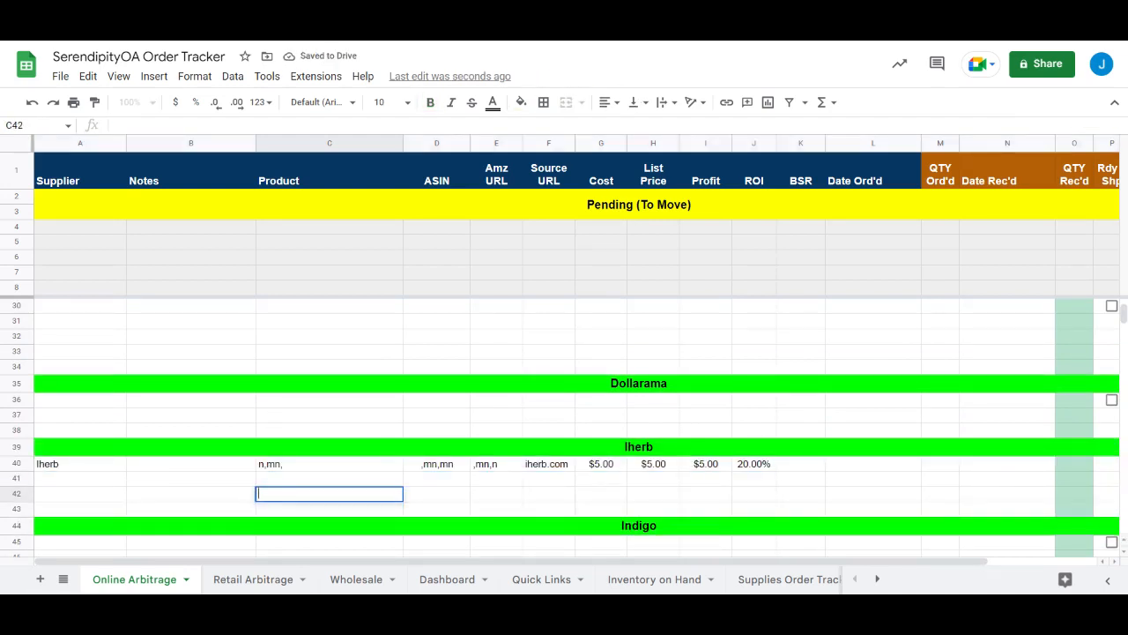
click(453, 527)
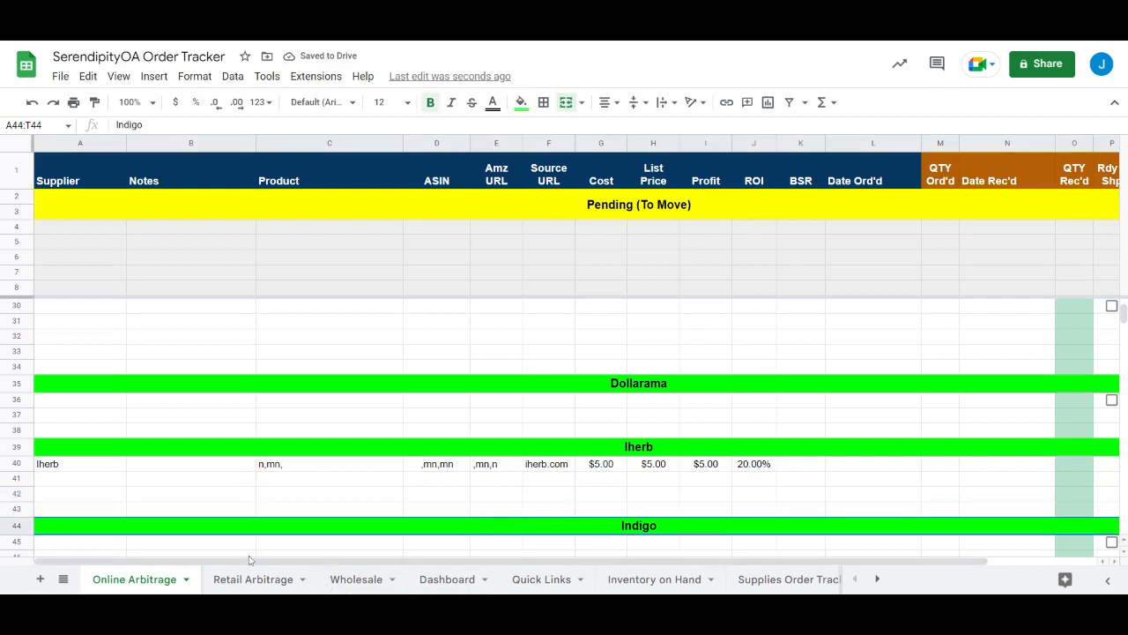
- On the Quick Links sheet, sort the Online Arbitrage supplier list from Amazon to Iherb (A4:A16) by column A, A to Z
click(541, 579)
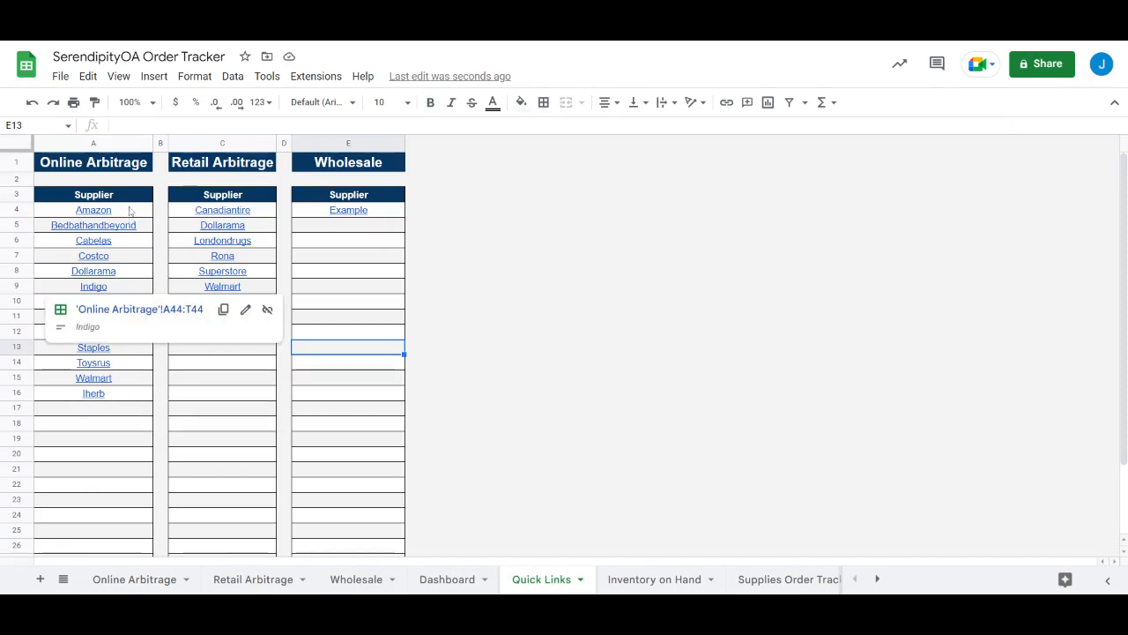
click(139, 213)
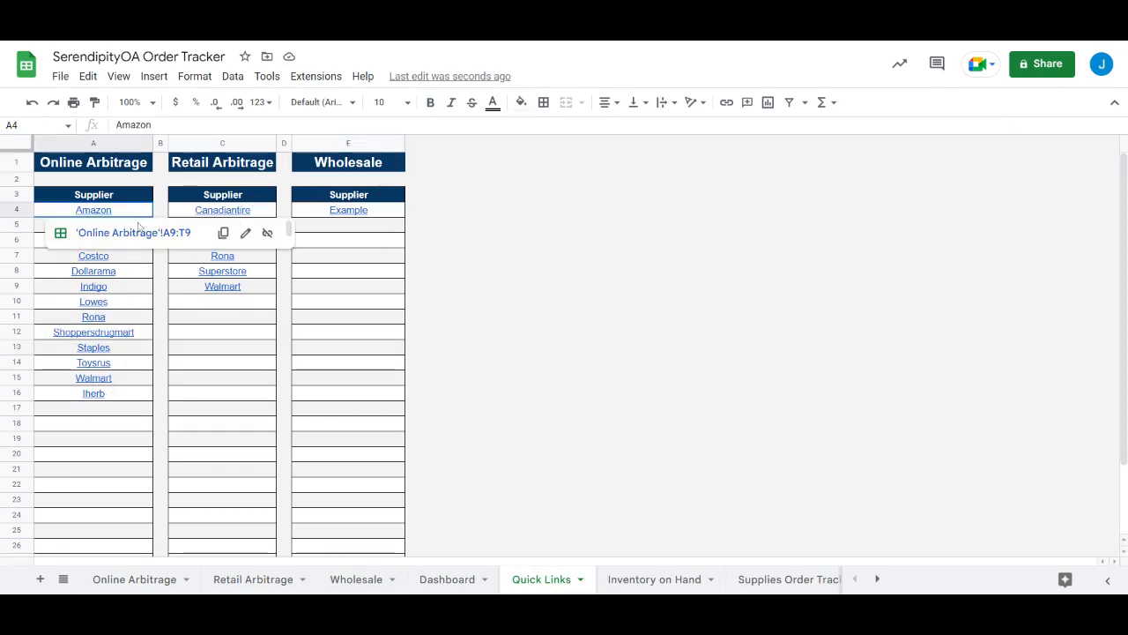
drag(137, 214, 114, 393)
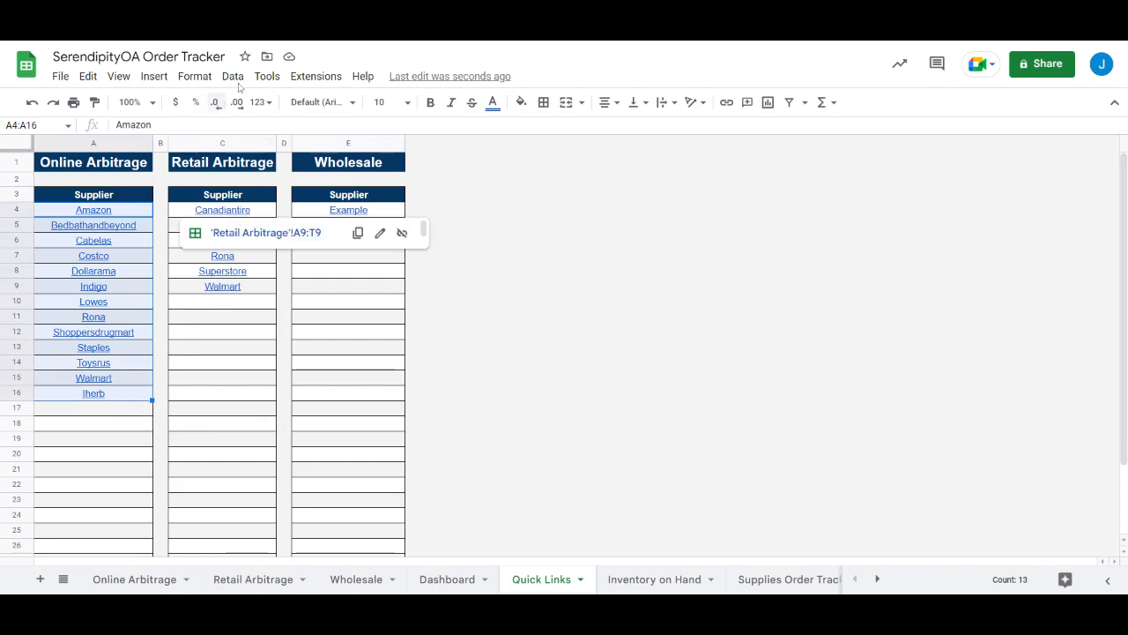
click(233, 76)
key(Right)
key(Down)
key(Right)
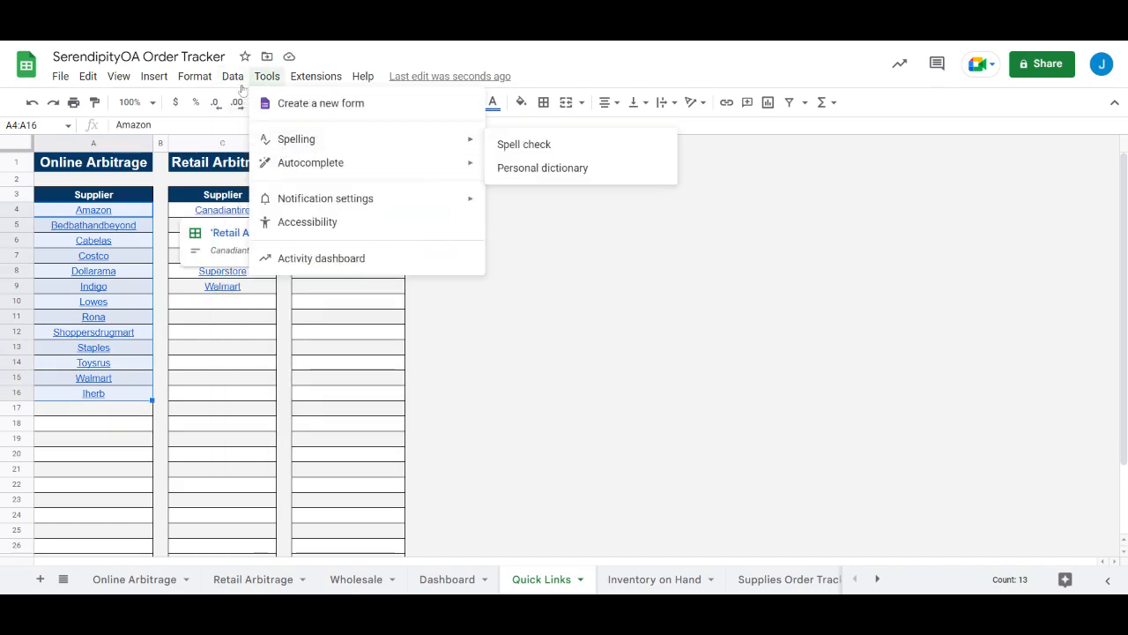
click(241, 83)
mouse_move(256, 132)
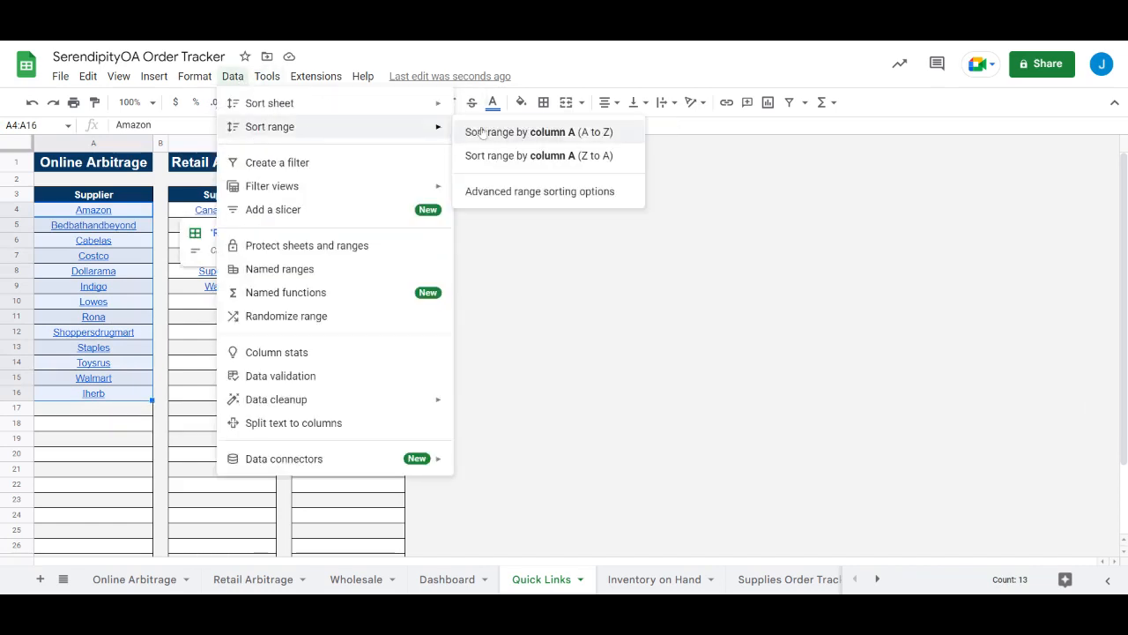
click(483, 133)
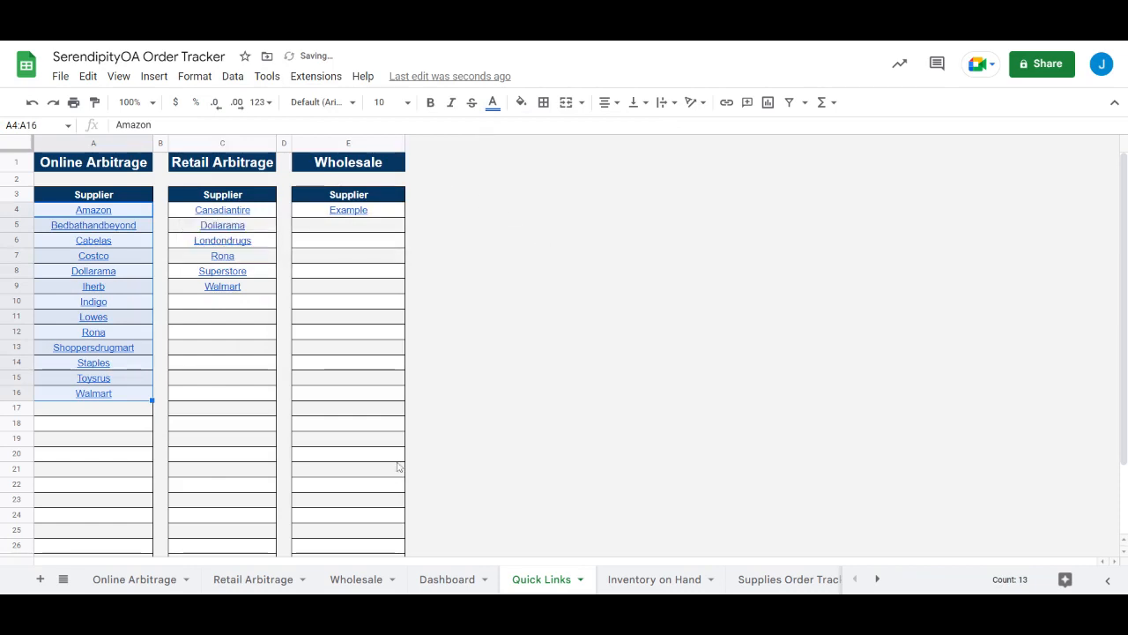
click(394, 457)
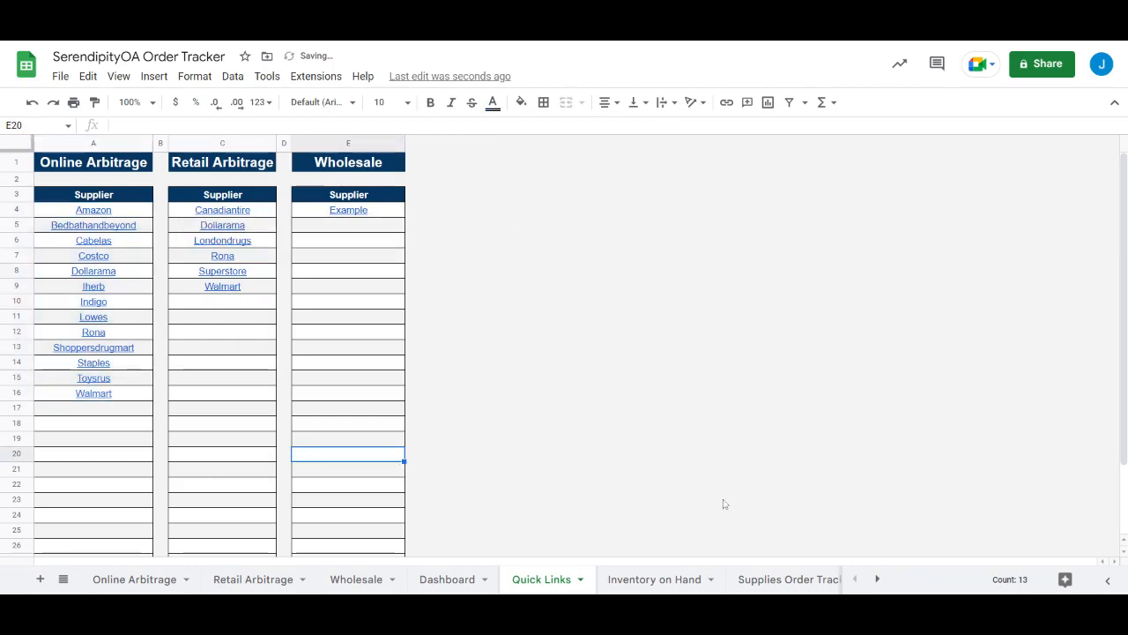
- Check where Iherb is listed among the Online Arbitrage suppliers on the Stats sheet
click(878, 580)
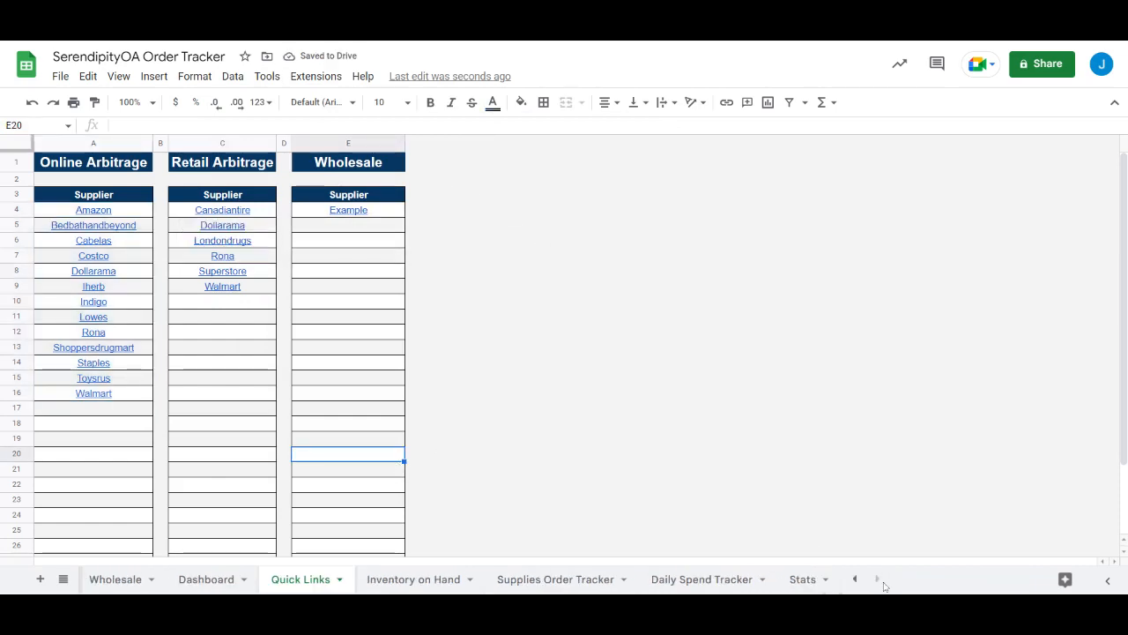
click(799, 582)
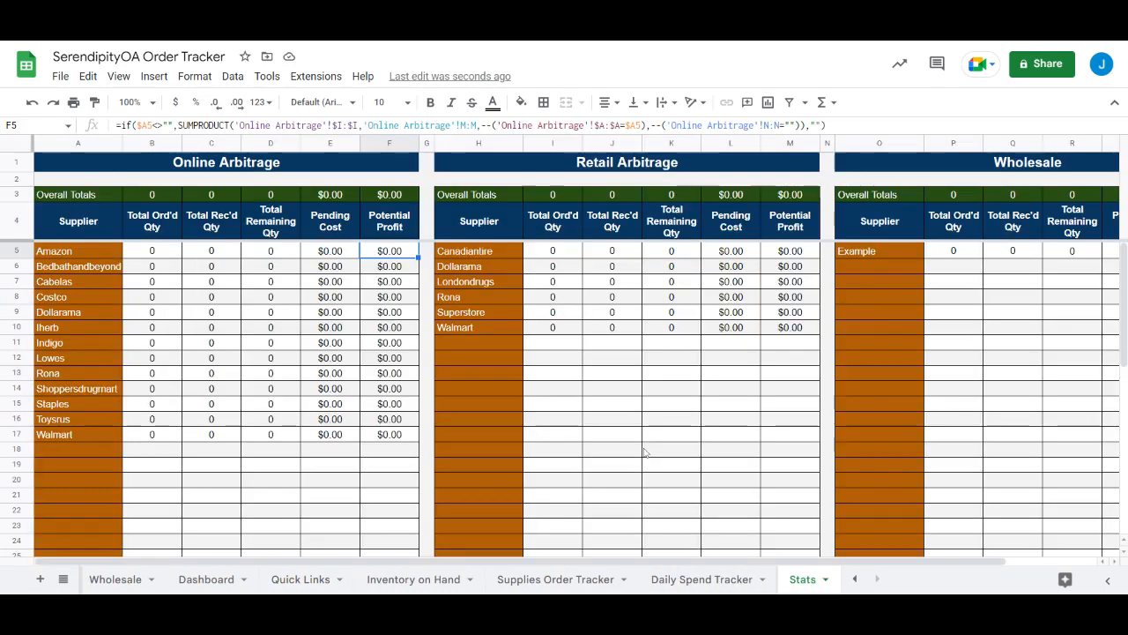
click(95, 332)
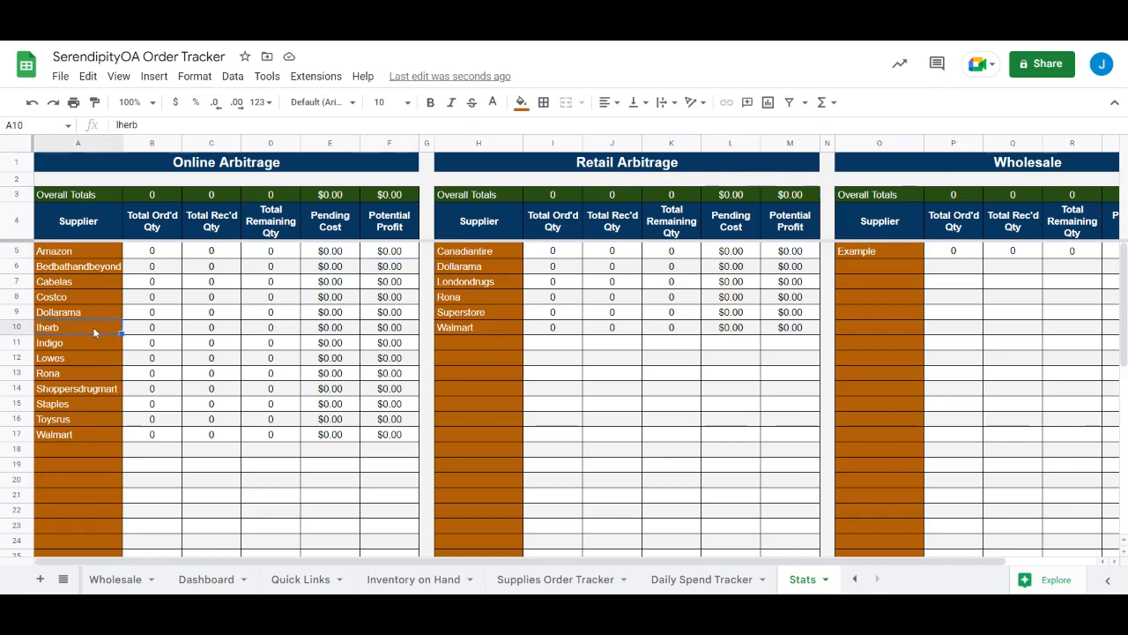
- Return to the Online Arbitrage sheet and enter 20 as QTY Ord'd for the first Costco order
click(853, 579)
click(853, 579)
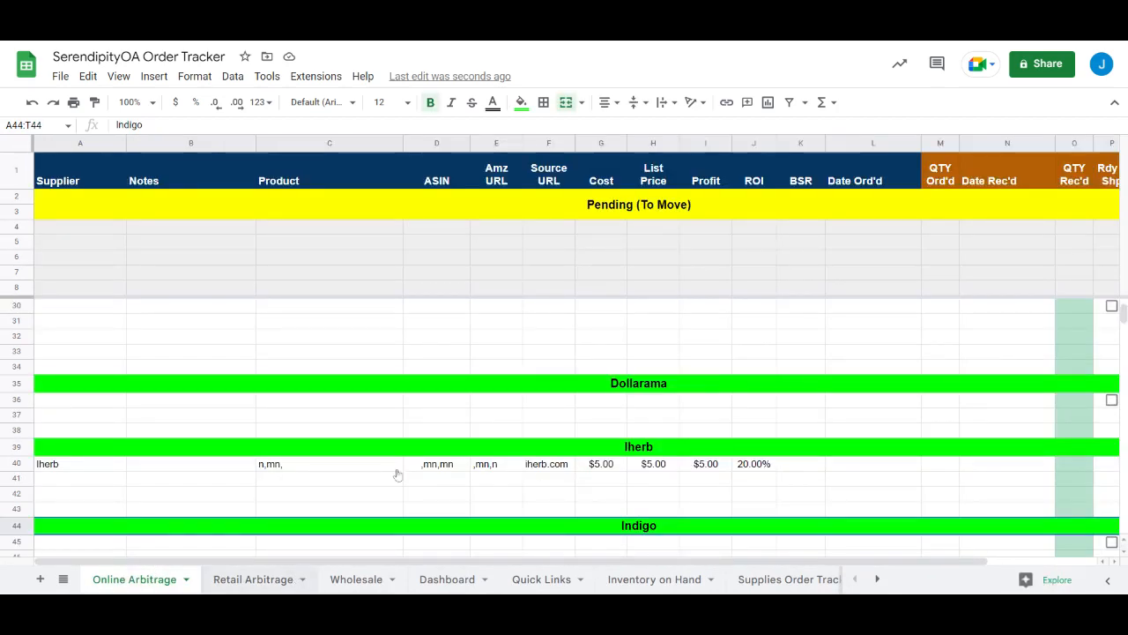
click(572, 406)
key(Up)
key(Up)
key(Up)
key(Up)
key(Up)
key(Up)
key(Up)
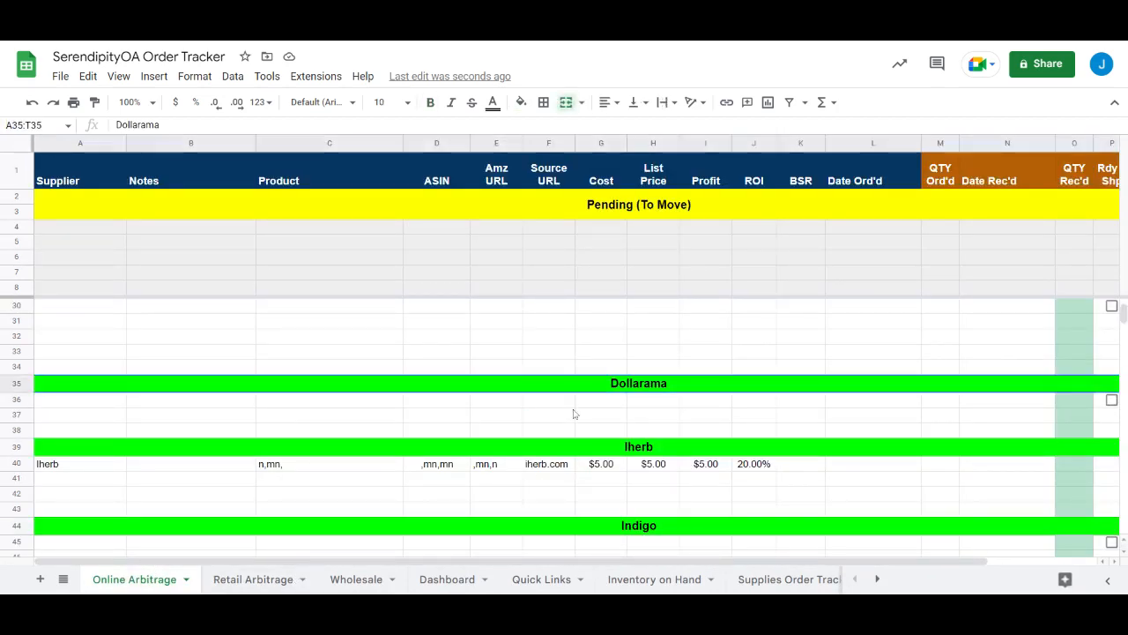
key(Up)
key(Up)
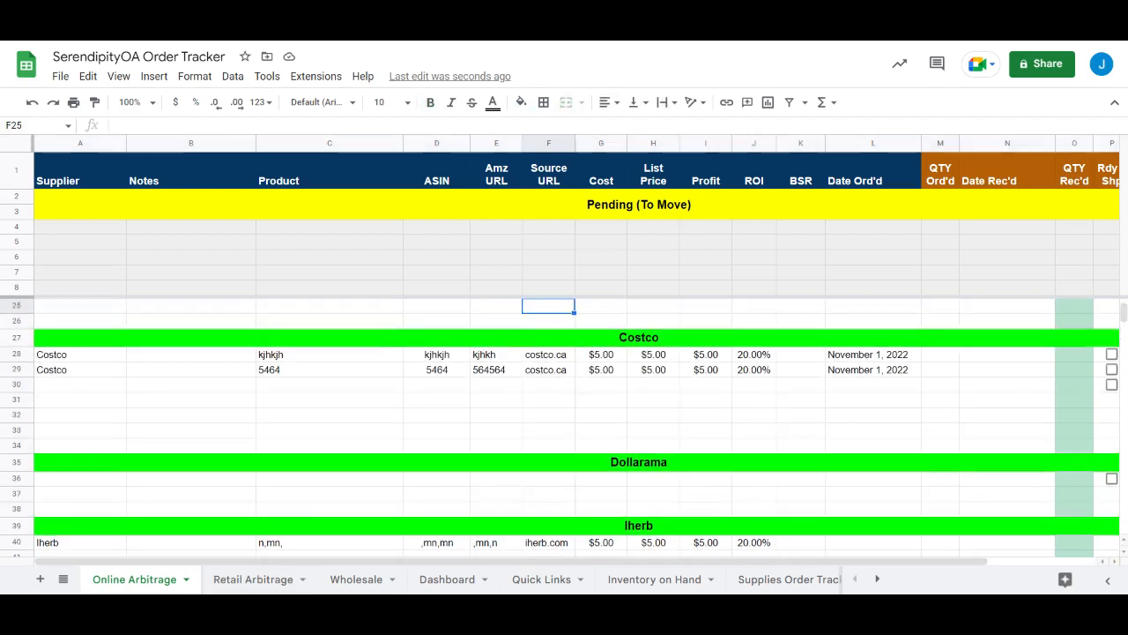
key(Right)
key(Down)
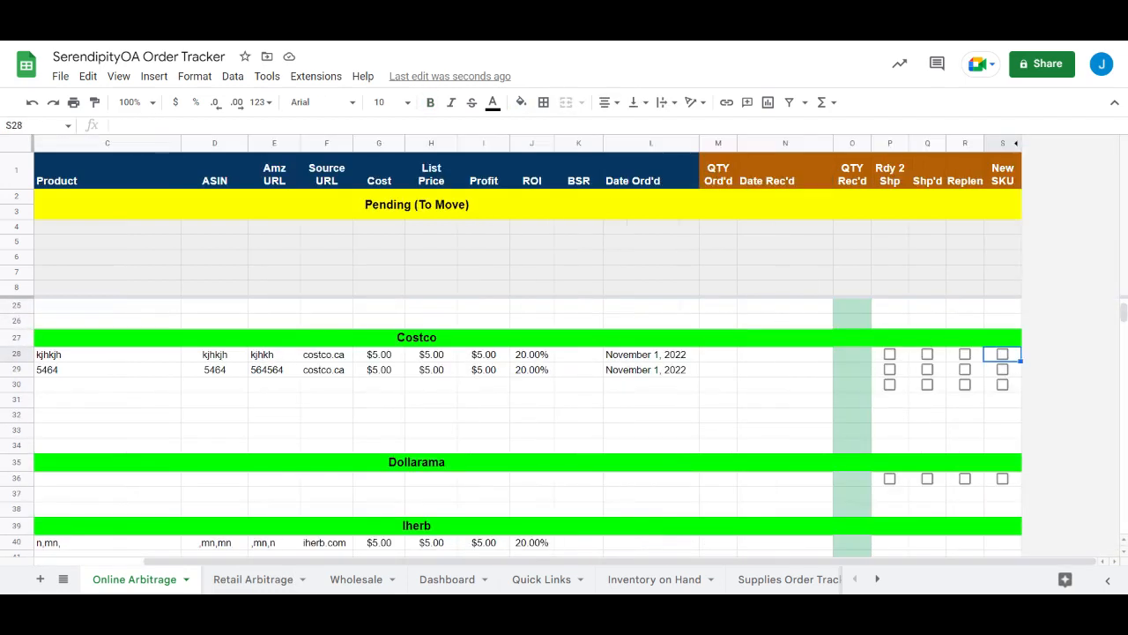
key(Left)
key(Left)
key(Left)
key(Left)
key(Left)
key(Left)
key(Left)
key(Right)
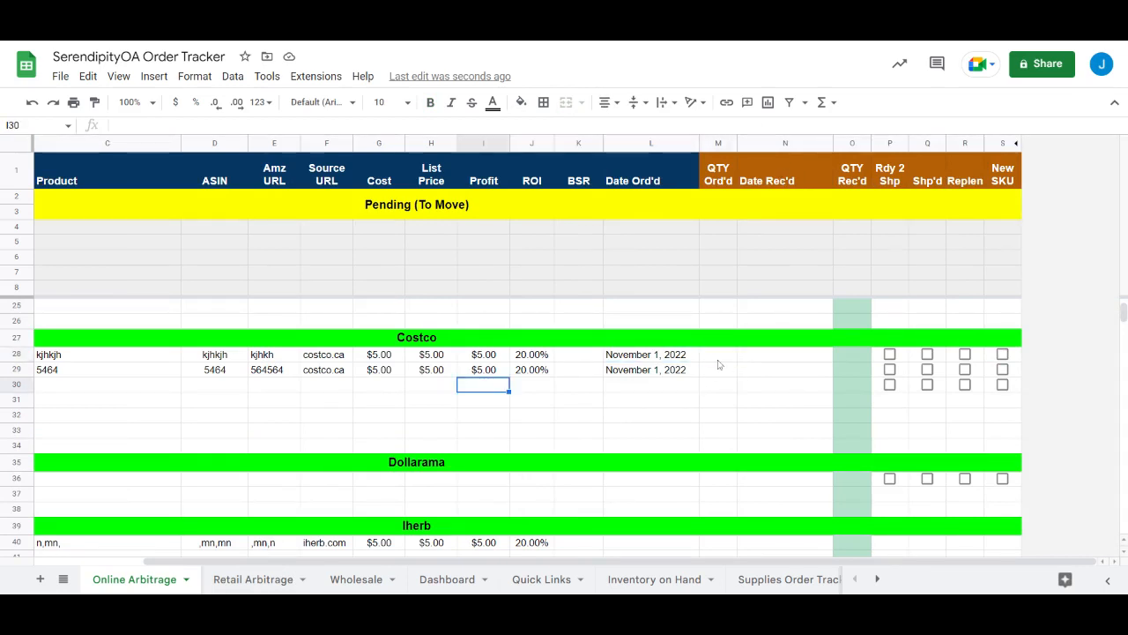
text(20)
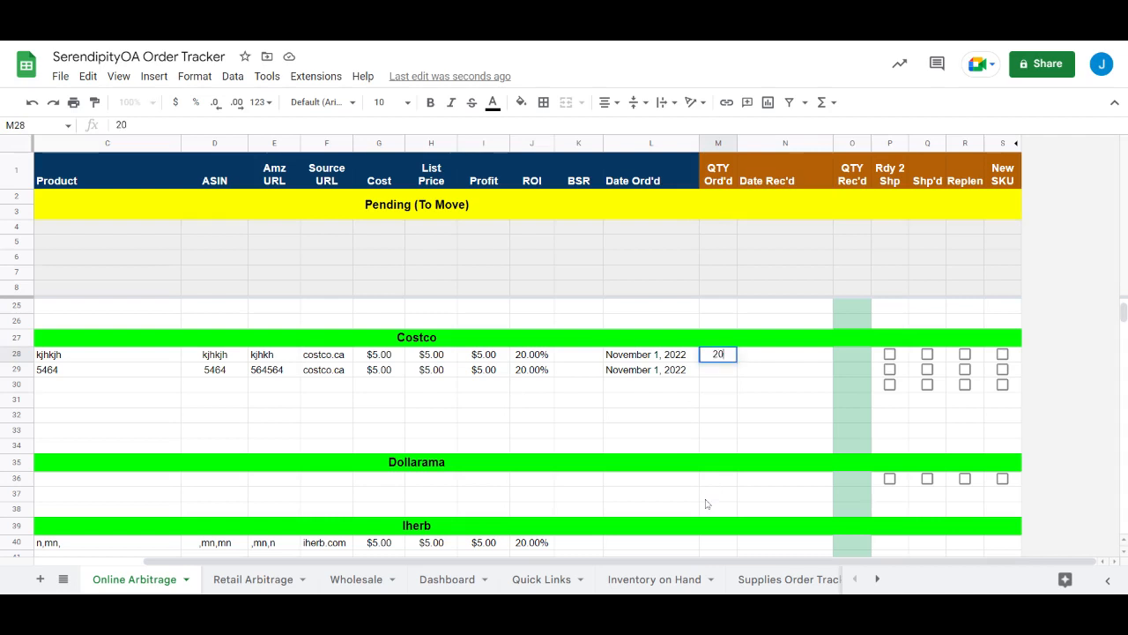
key(Tab)
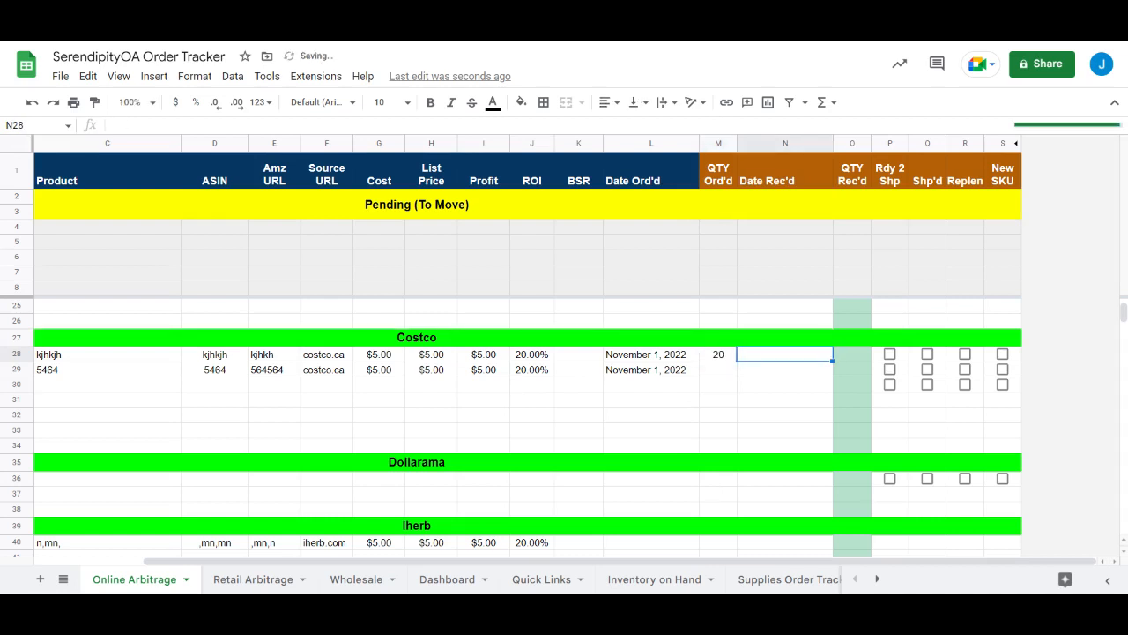
- Enter 0 as QTY Rec'd for the first Costco order, leaving its Date Rec'd blank
click(851, 353)
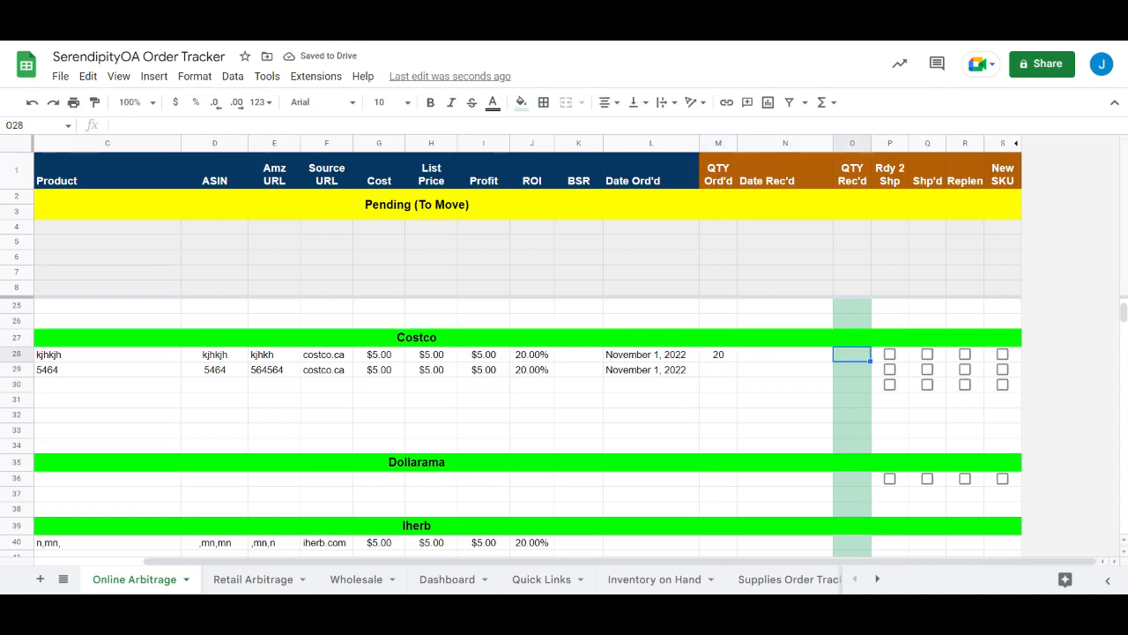
text(0)
key(Return)
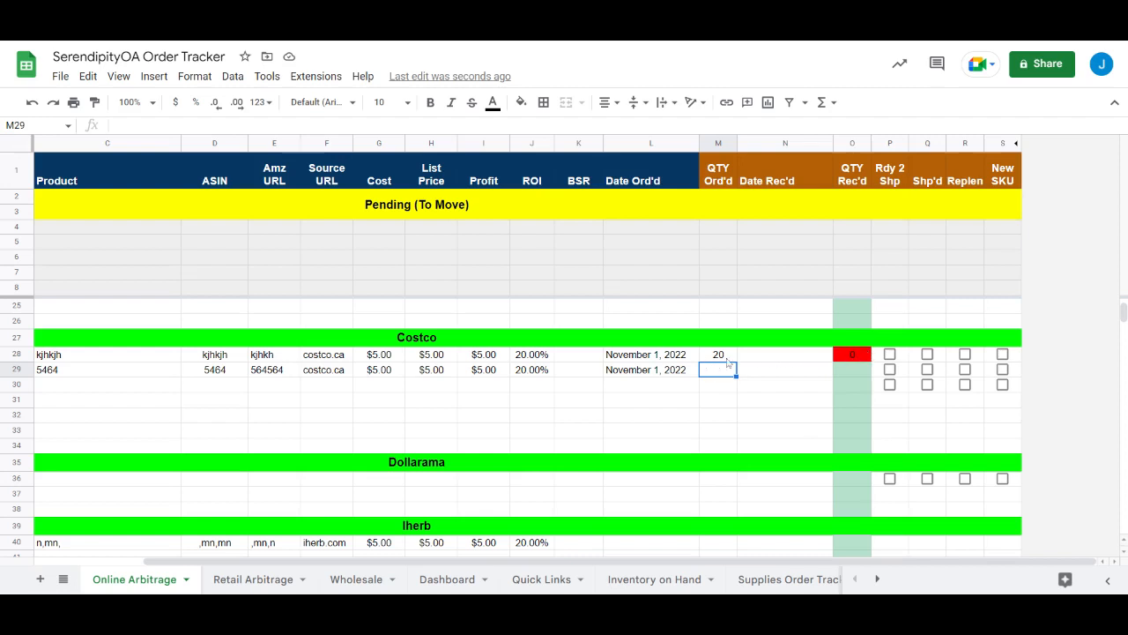
click(751, 393)
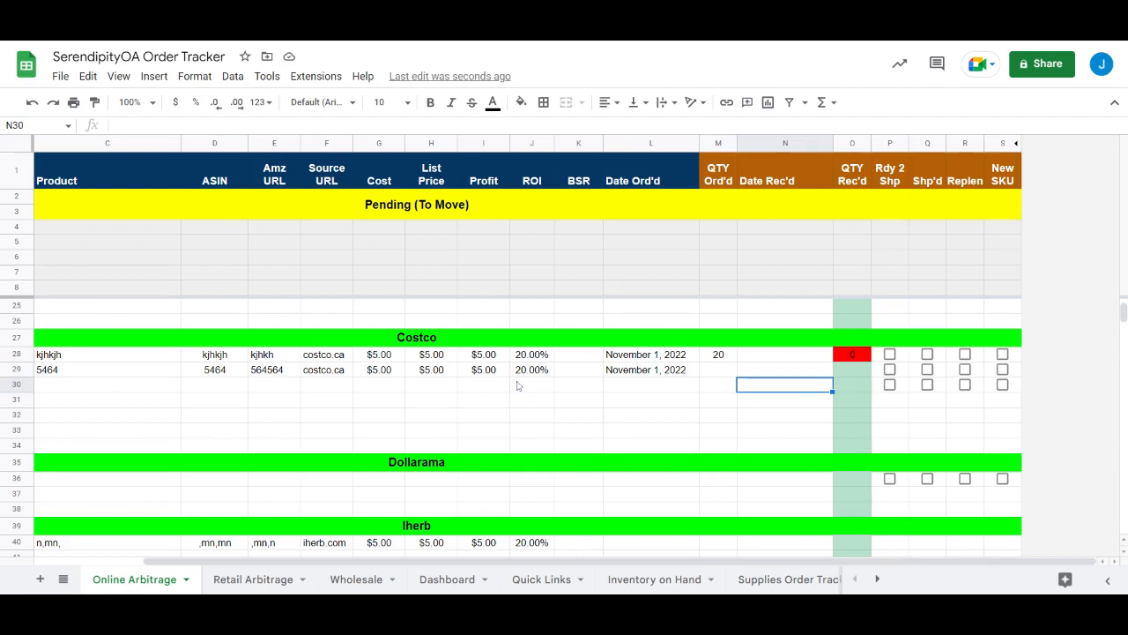
- Check Account #1's Total Units on Order and Max Units Remaining on the Dashboard sheet
click(440, 580)
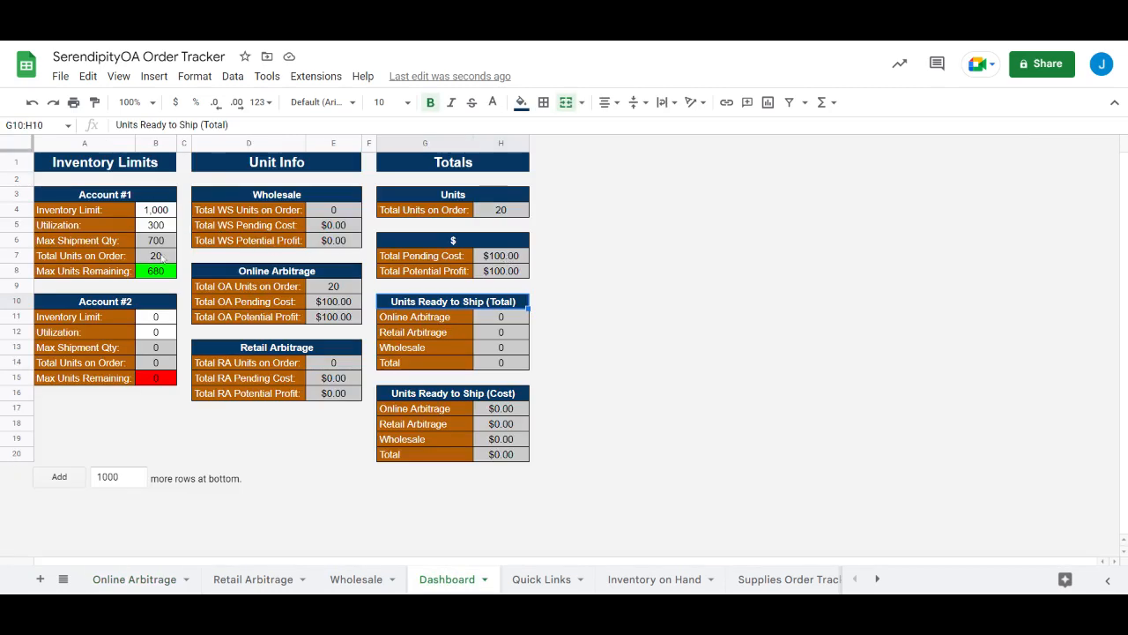
click(163, 258)
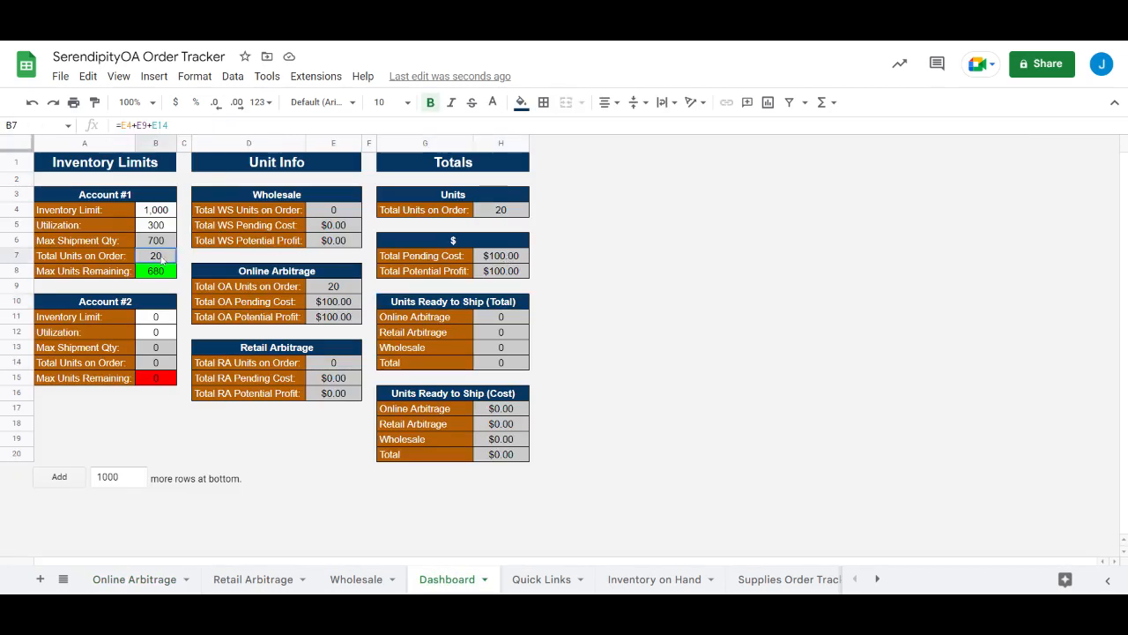
click(573, 294)
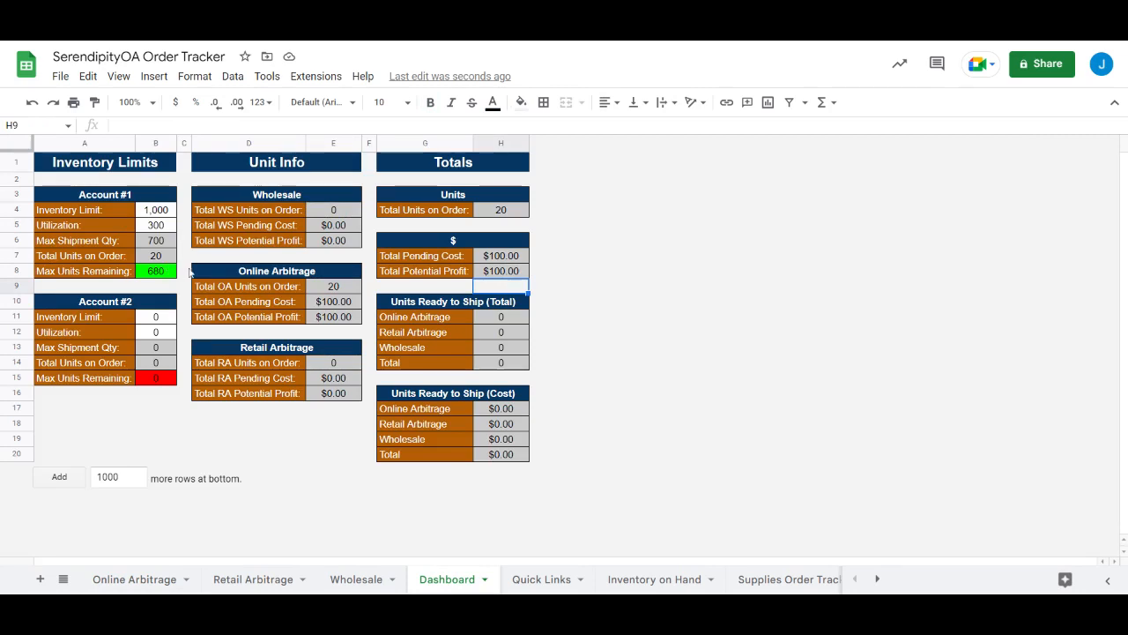
click(172, 273)
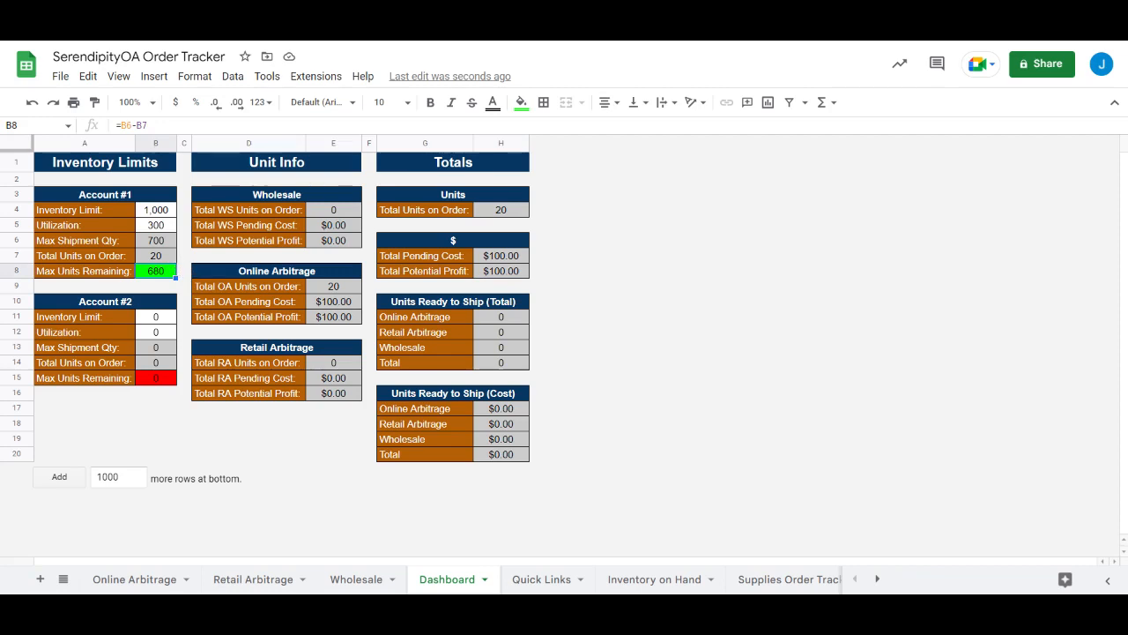
- Review the overall Total Potential Profit and the Online Arbitrage units on order, pending cost and potential profit
click(501, 271)
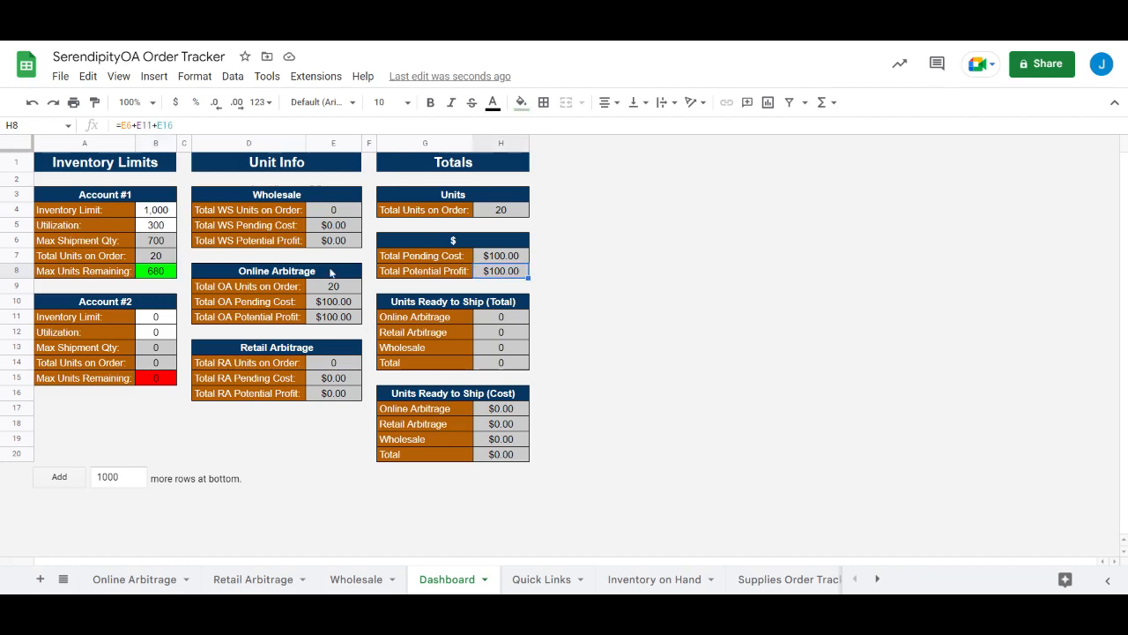
click(353, 291)
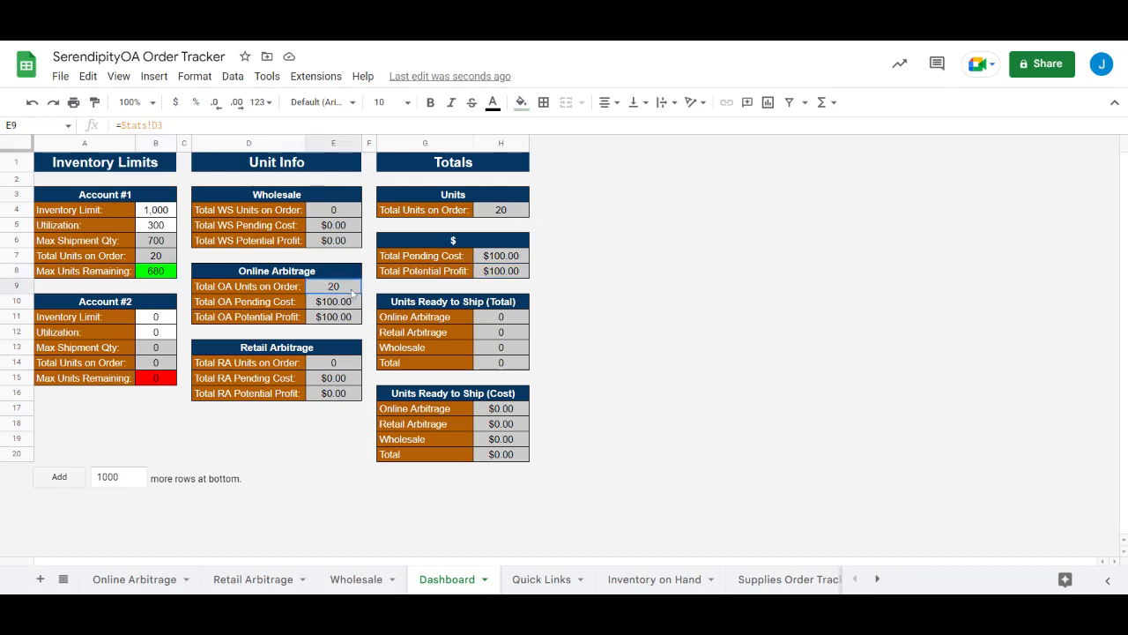
drag(352, 294, 356, 322)
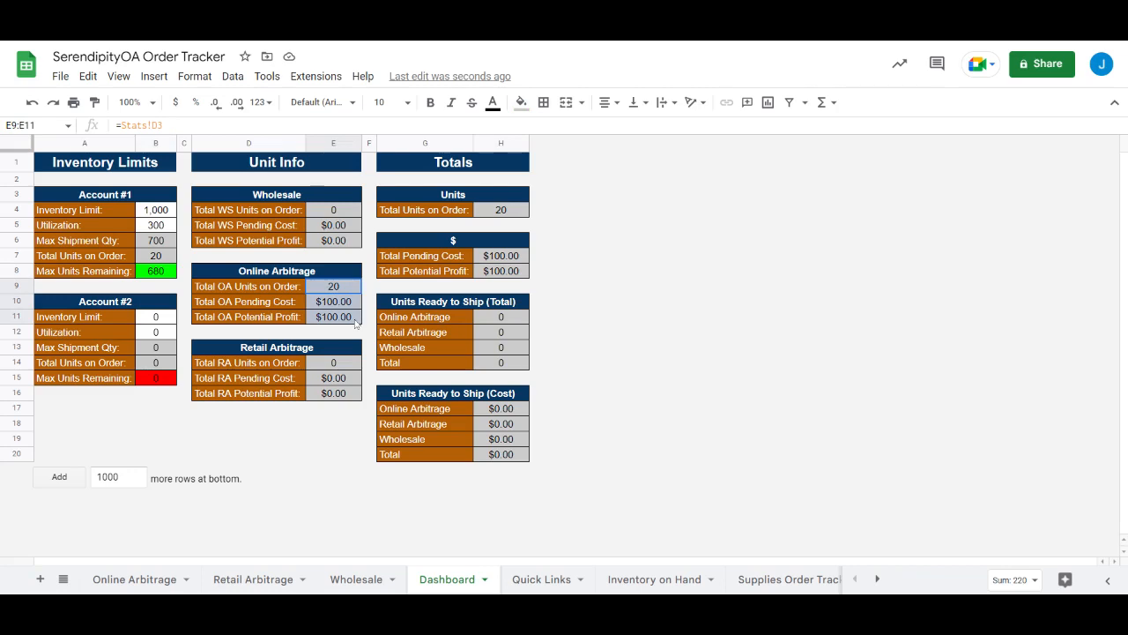
click(356, 295)
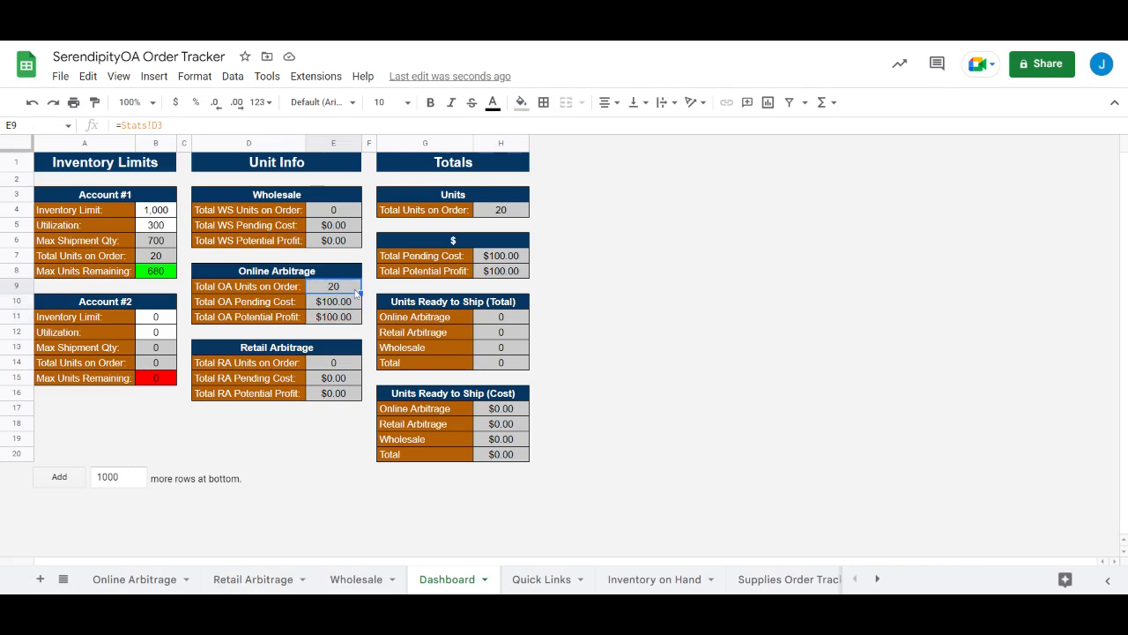
- Compare the Online Arbitrage pending cost and potential profit with the overall units on order and Total Potential Profit
click(355, 306)
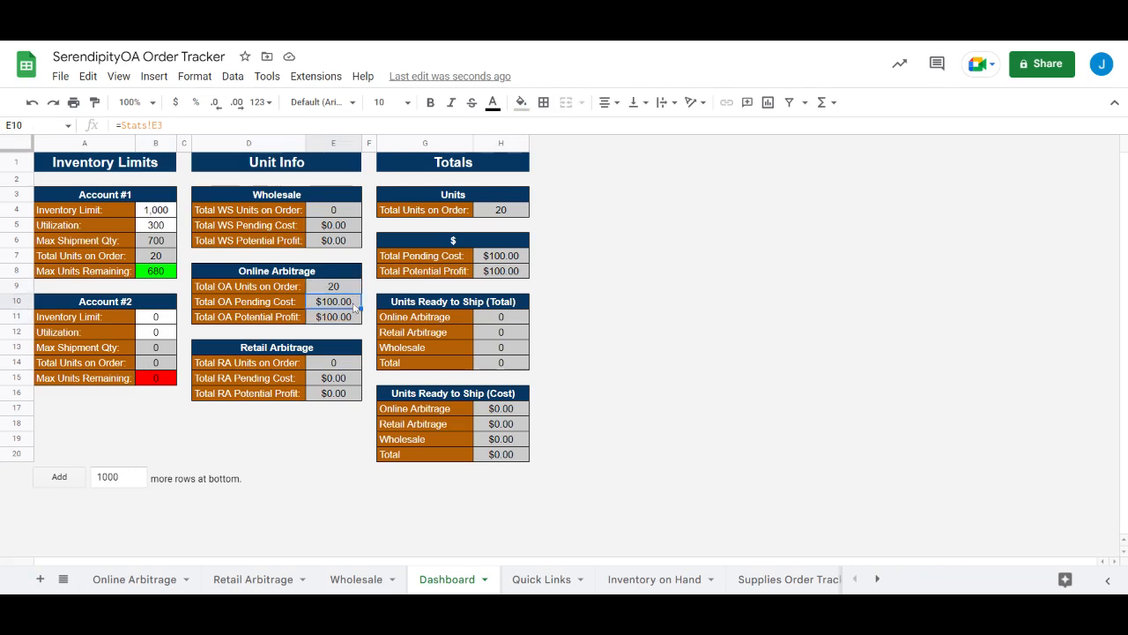
click(350, 322)
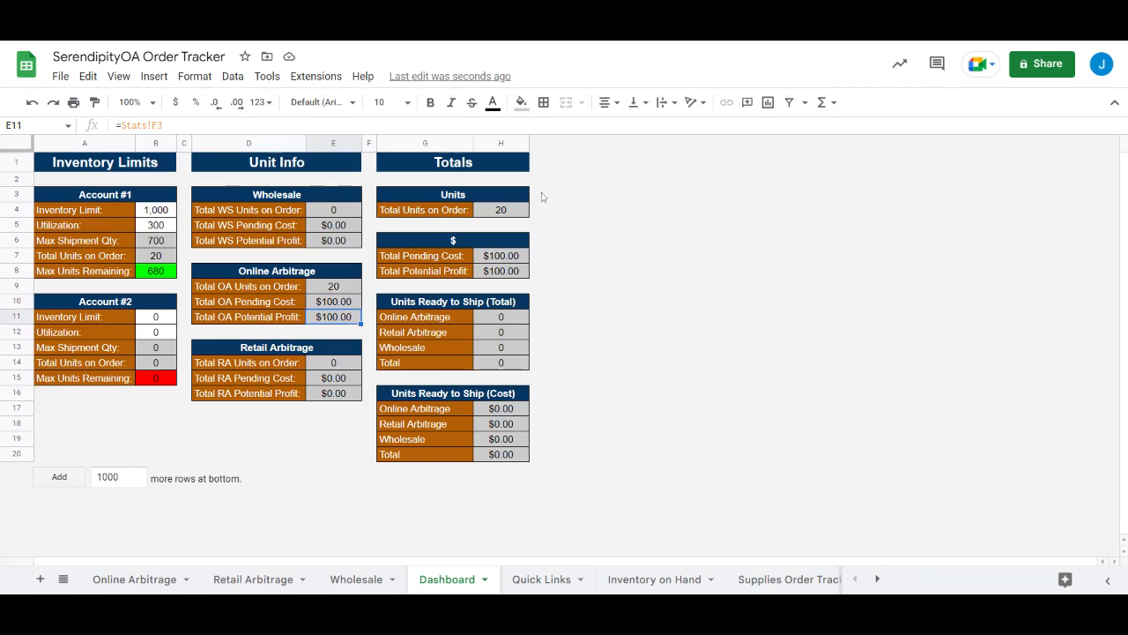
click(517, 209)
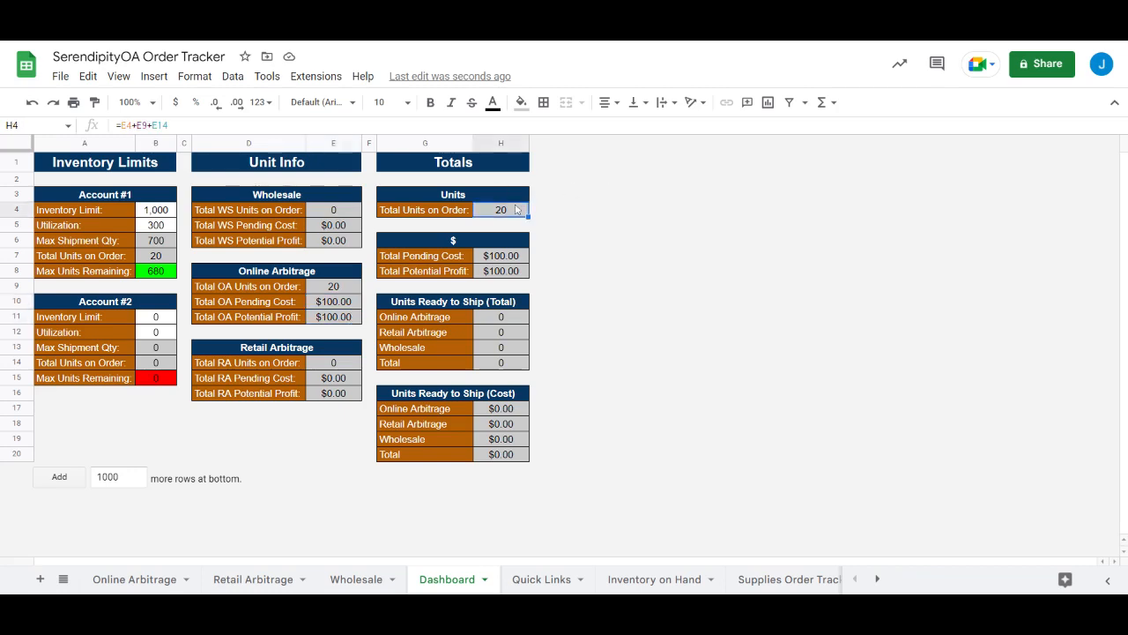
click(511, 273)
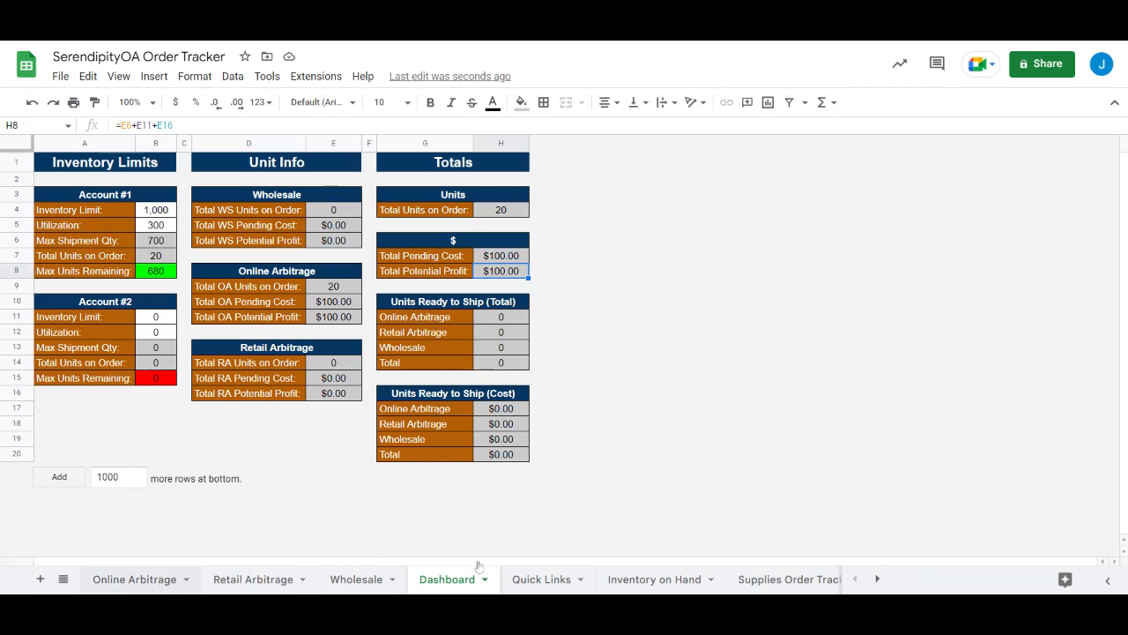
- On the Online Arbitrage sheet, enter 100 as QTY Ord'd and 0 as QTY Rec'd for the second Costco order
click(134, 579)
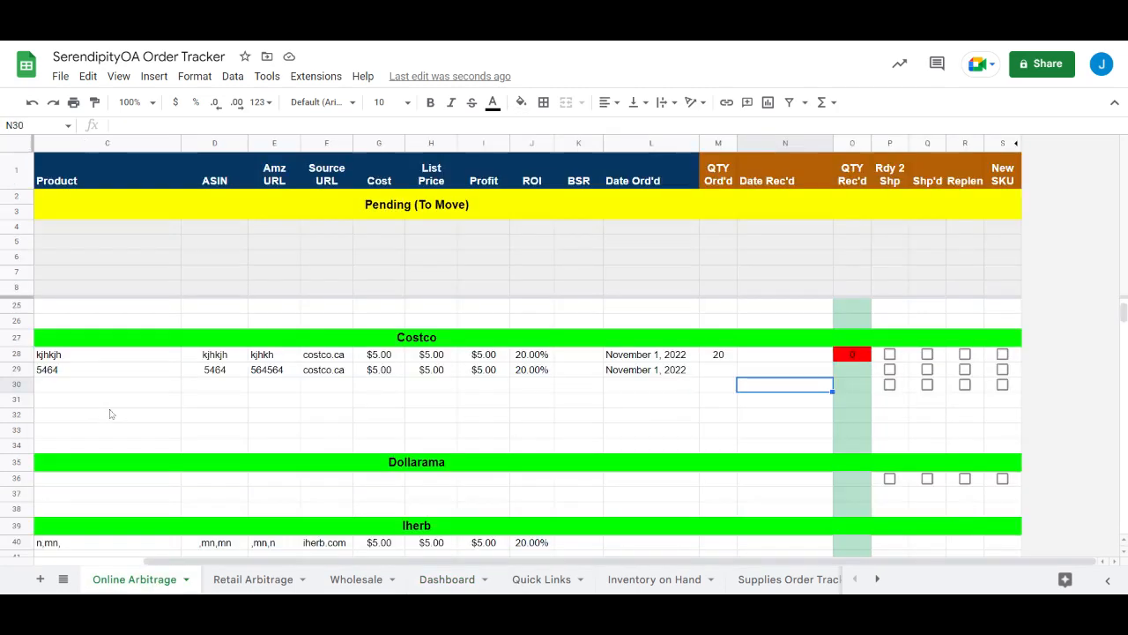
click(643, 430)
click(719, 370)
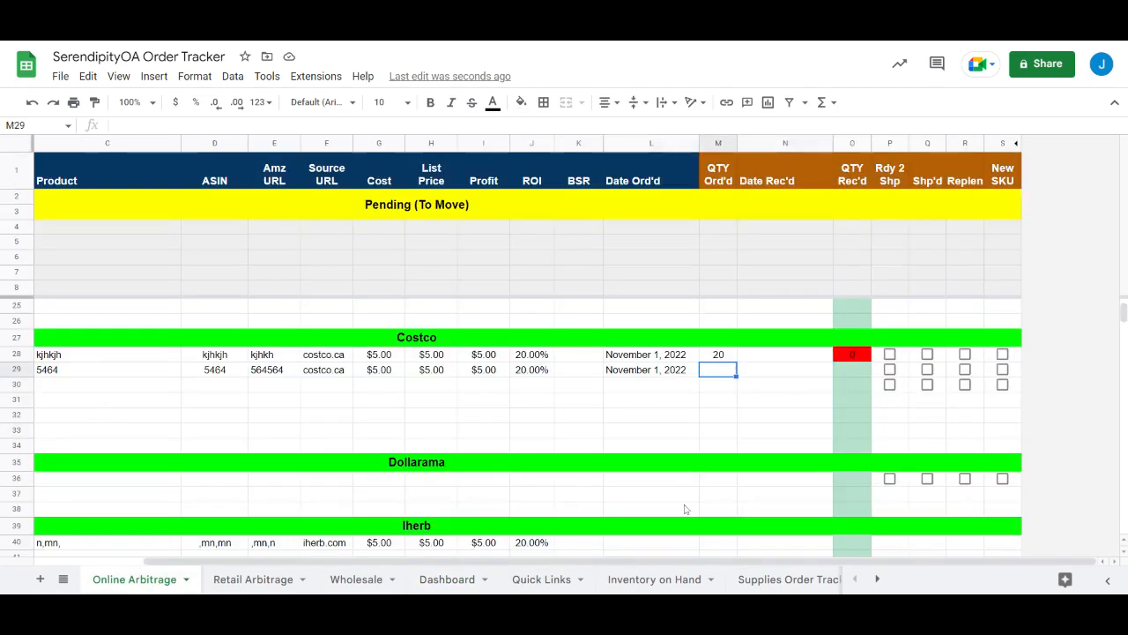
text(100)
key(Tab)
key(Tab)
key(Tab)
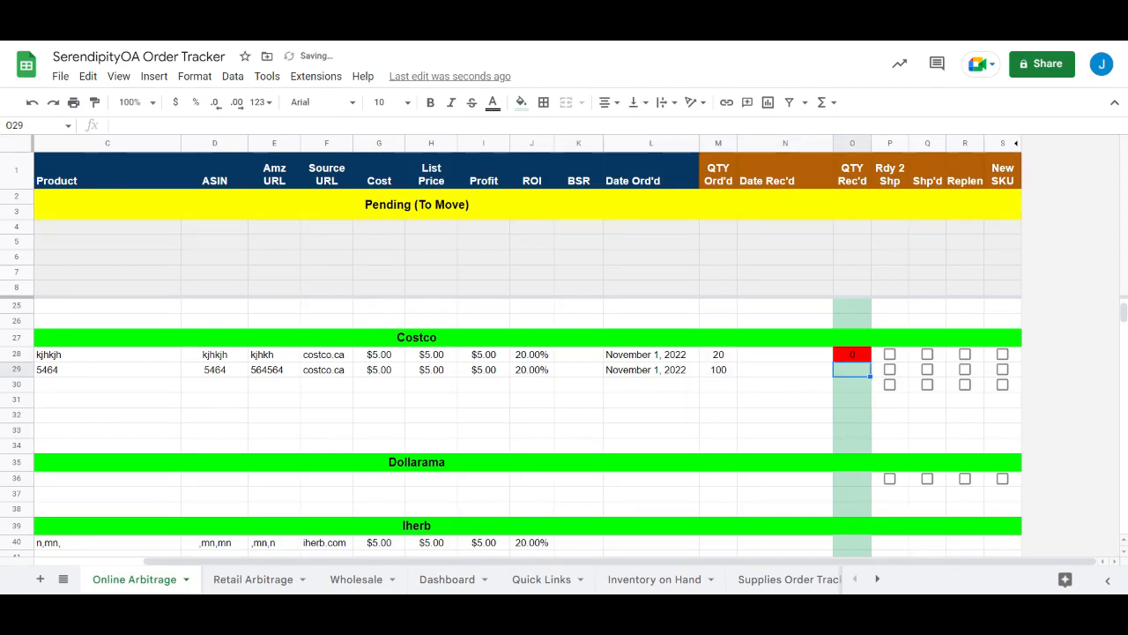
- Check Account #1's Total Units on Order and the Online Arbitrage pending cost and potential profit on the Dashboard sheet
click(449, 579)
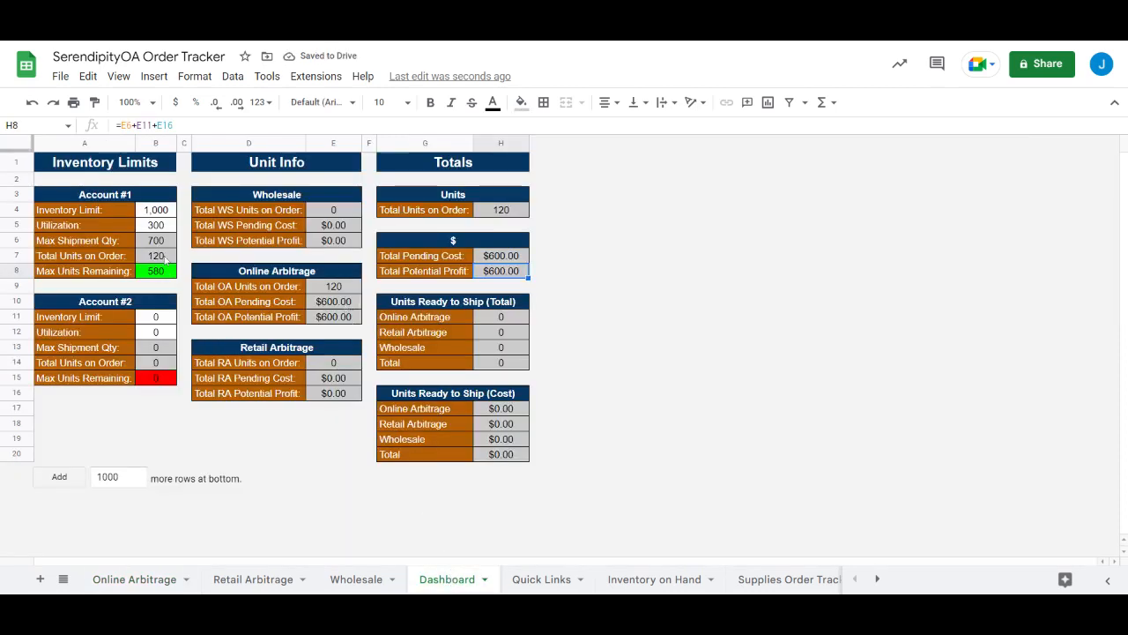
click(167, 259)
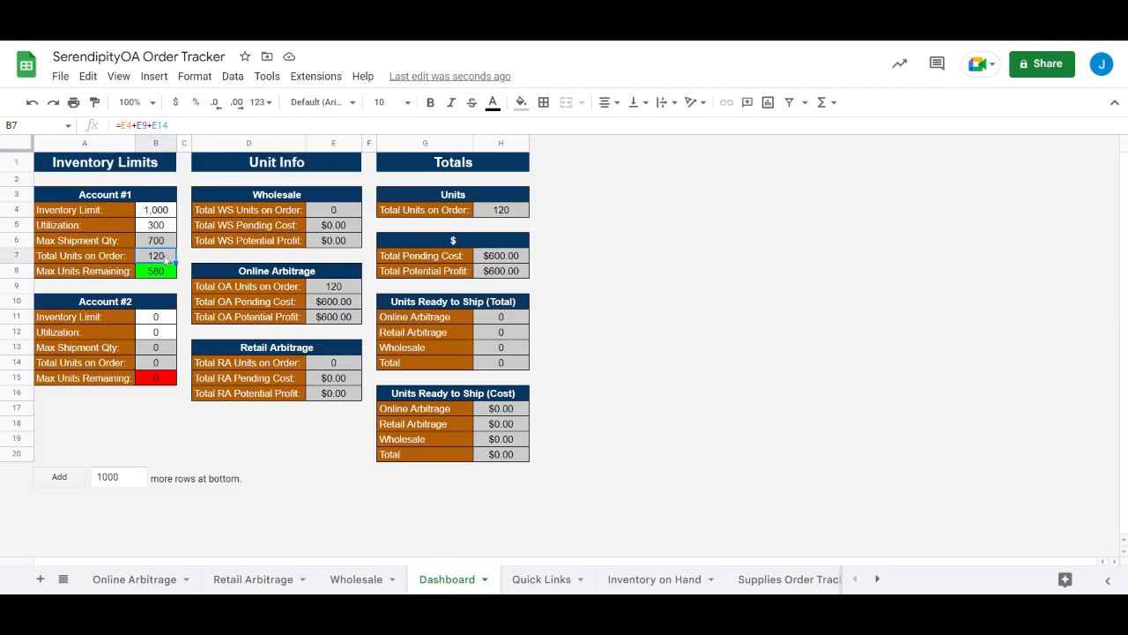
click(330, 306)
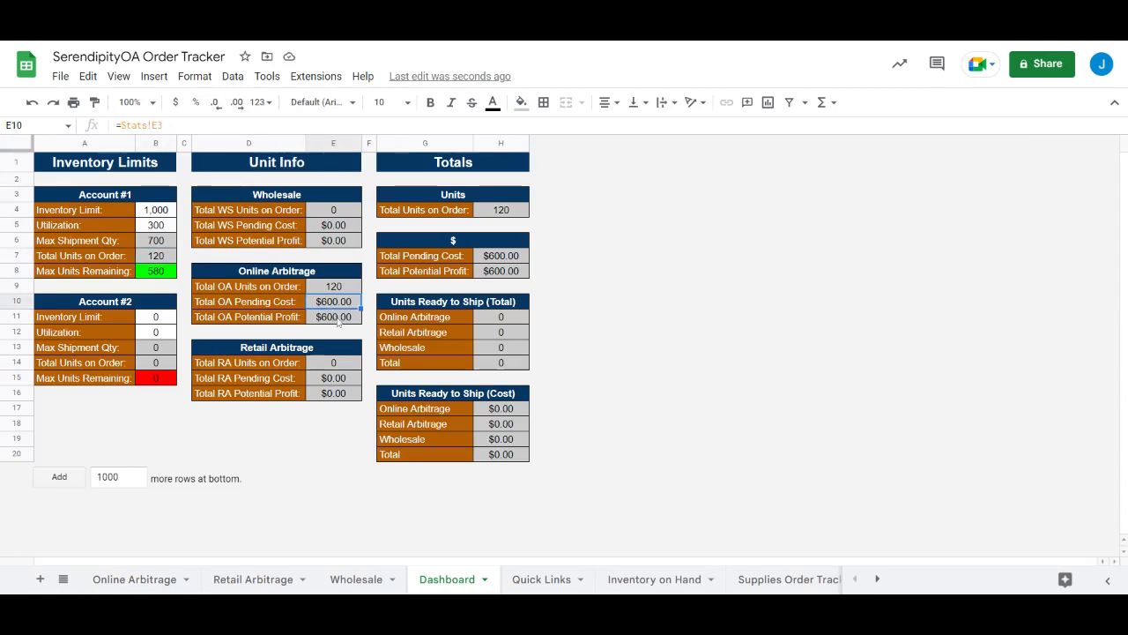
click(342, 318)
click(352, 303)
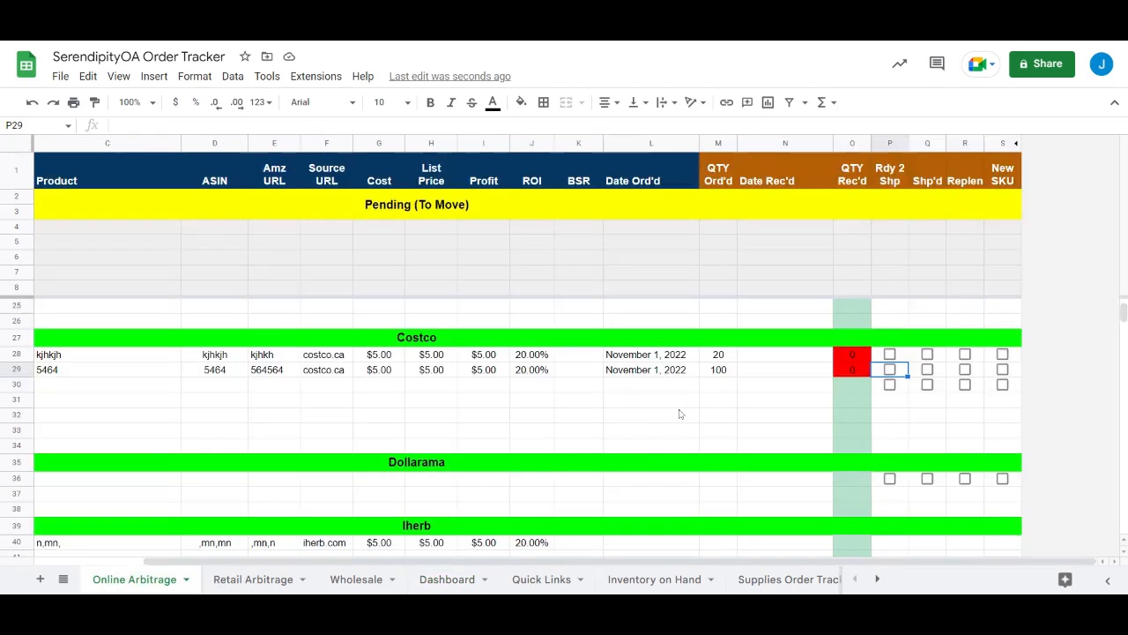
- Record the first Costco order on the Online Arbitrage sheet as received on November 7 with a QTY Rec'd of 20
click(678, 413)
click(453, 374)
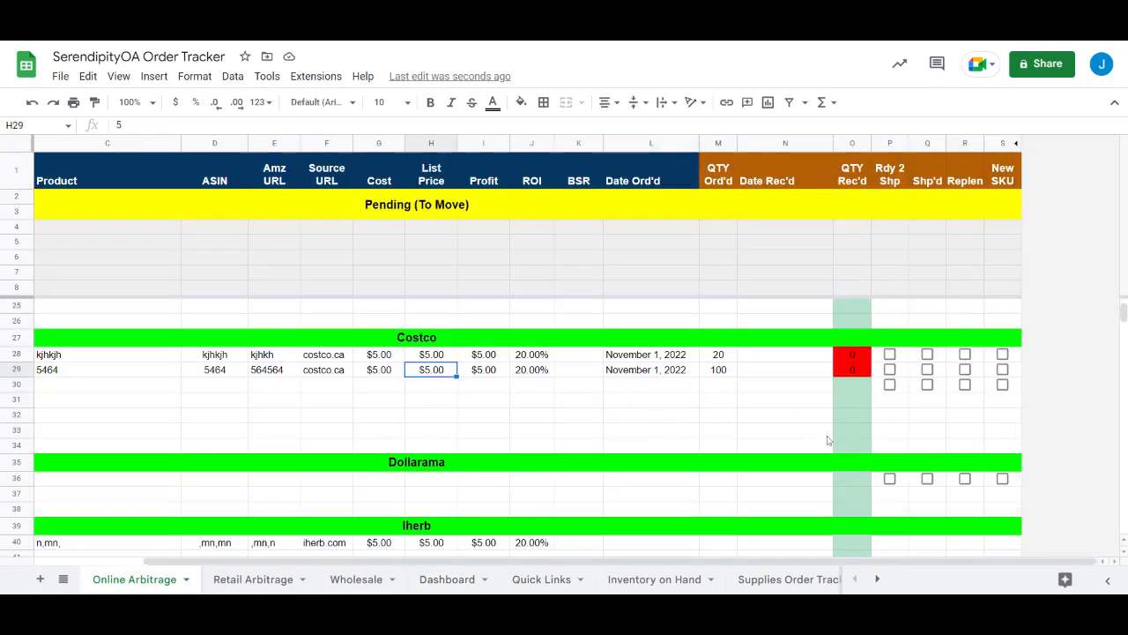
click(754, 369)
click(754, 360)
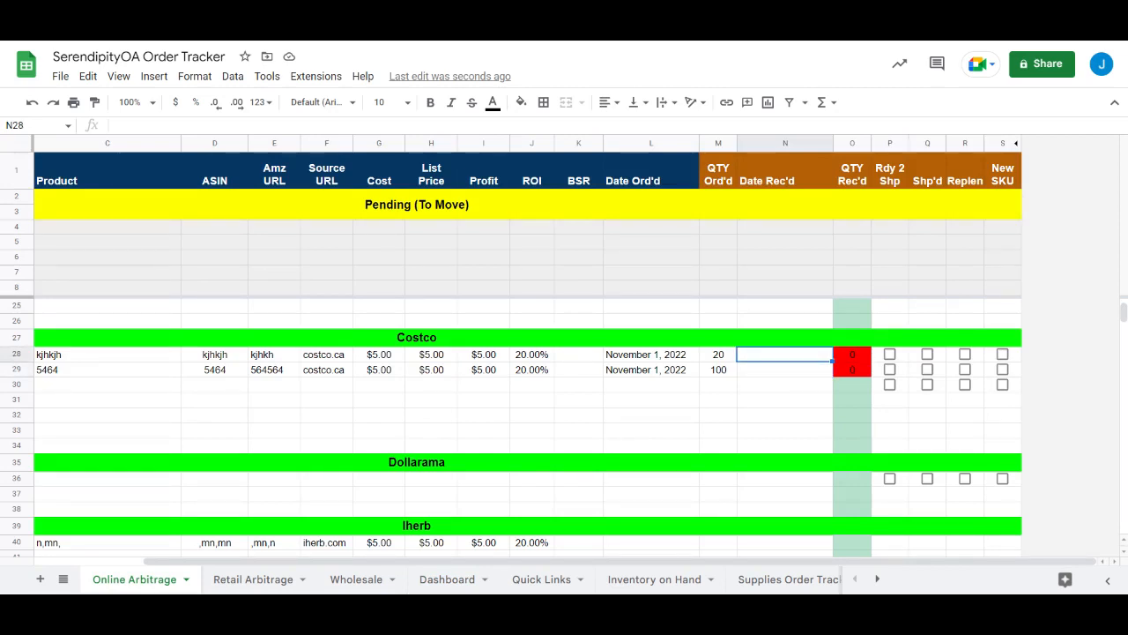
text(Nov 7)
key(Tab)
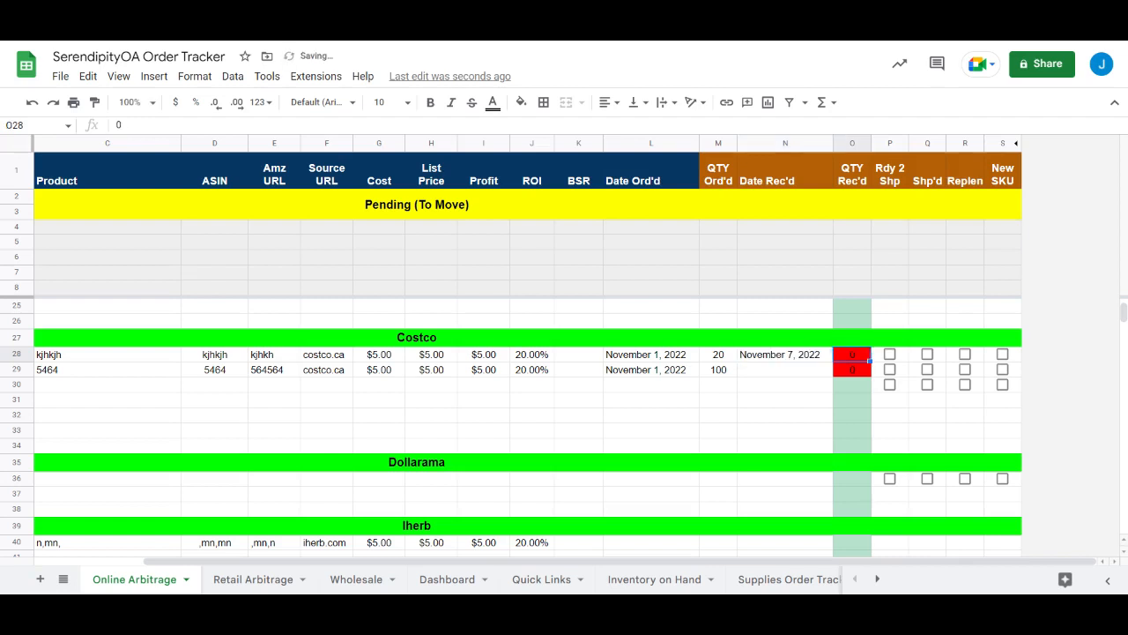
text(20)
- Enter November 7 as Date Rec'd and 100 as QTY Rec'd for the second Costco order
click(766, 375)
text(Nov 7)
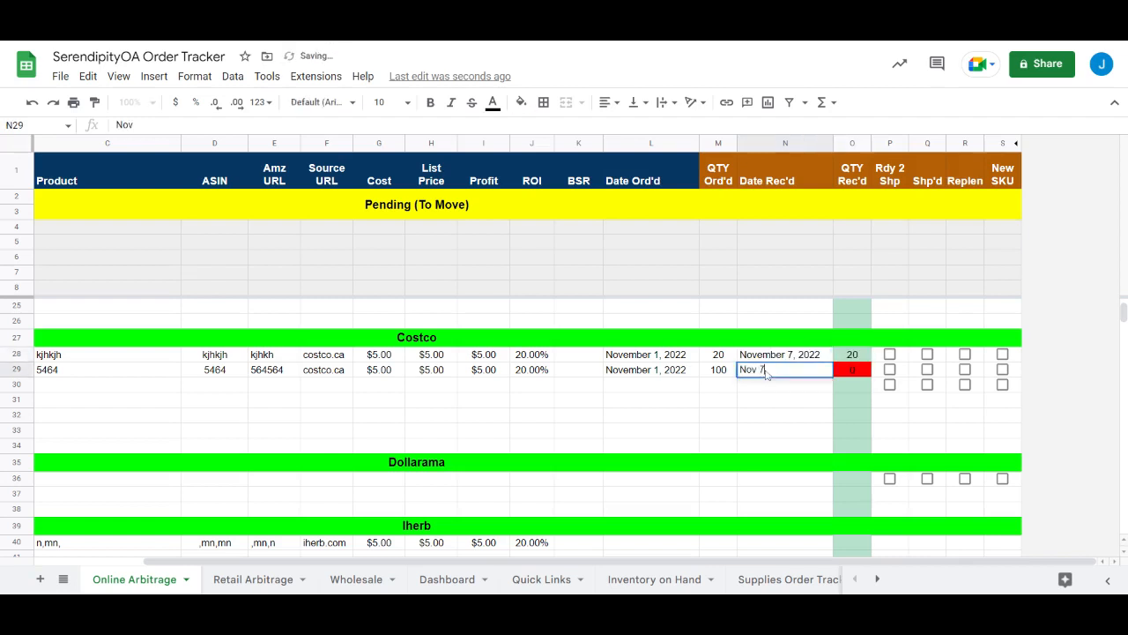
key(Tab)
text(100)
key(Return)
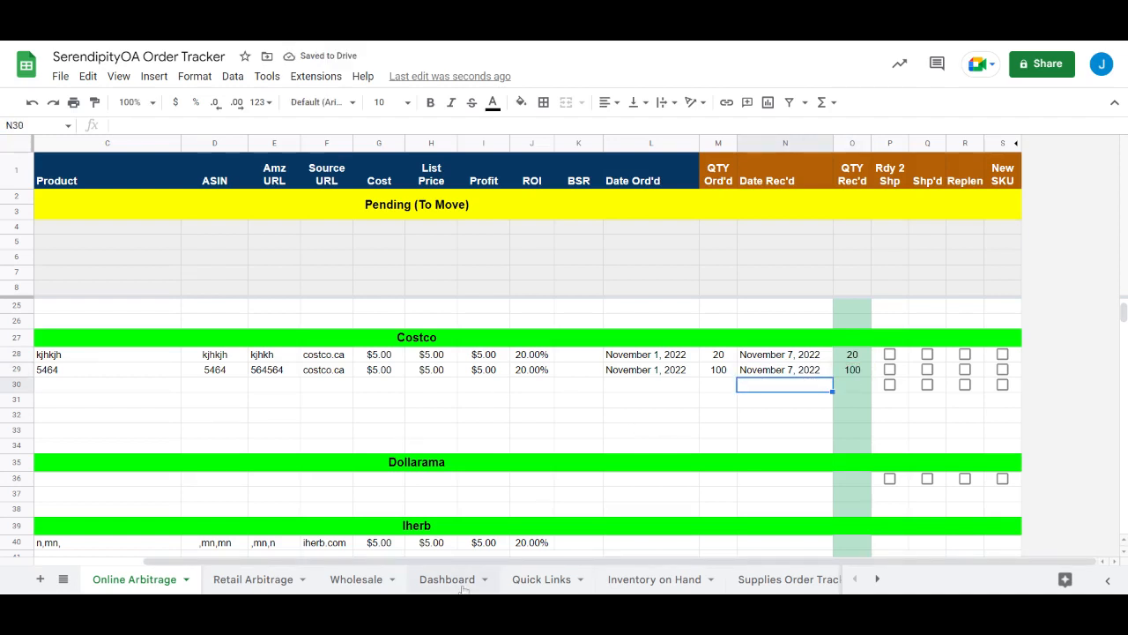
- Return to the Dashboard sheet and recheck Account #1's Total Units on Order and Max Units Remaining
click(452, 579)
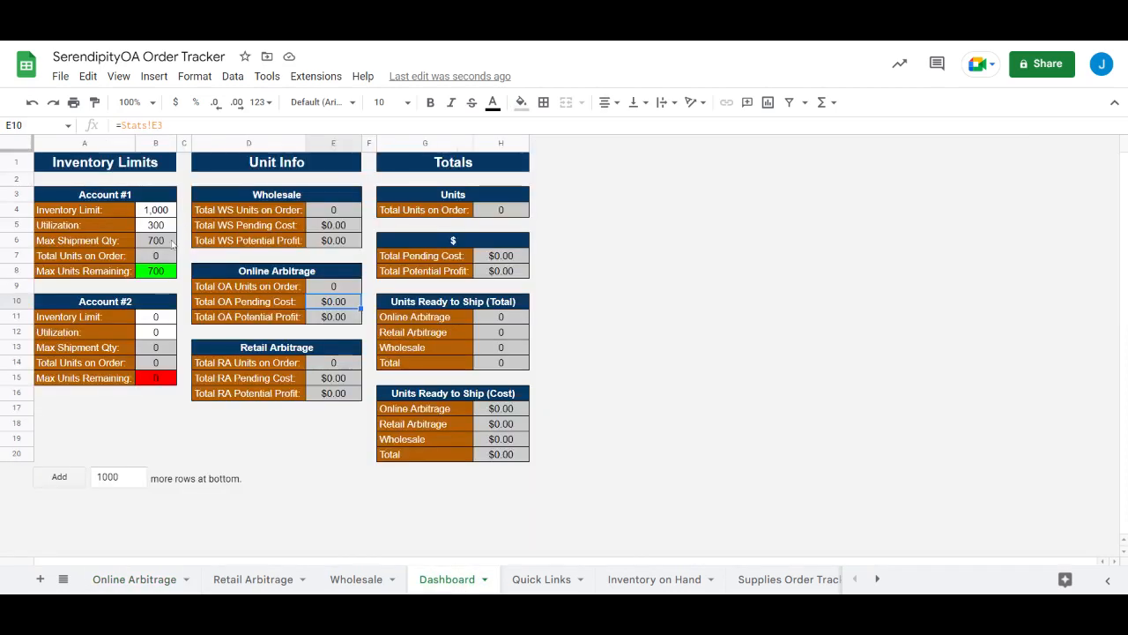
click(167, 258)
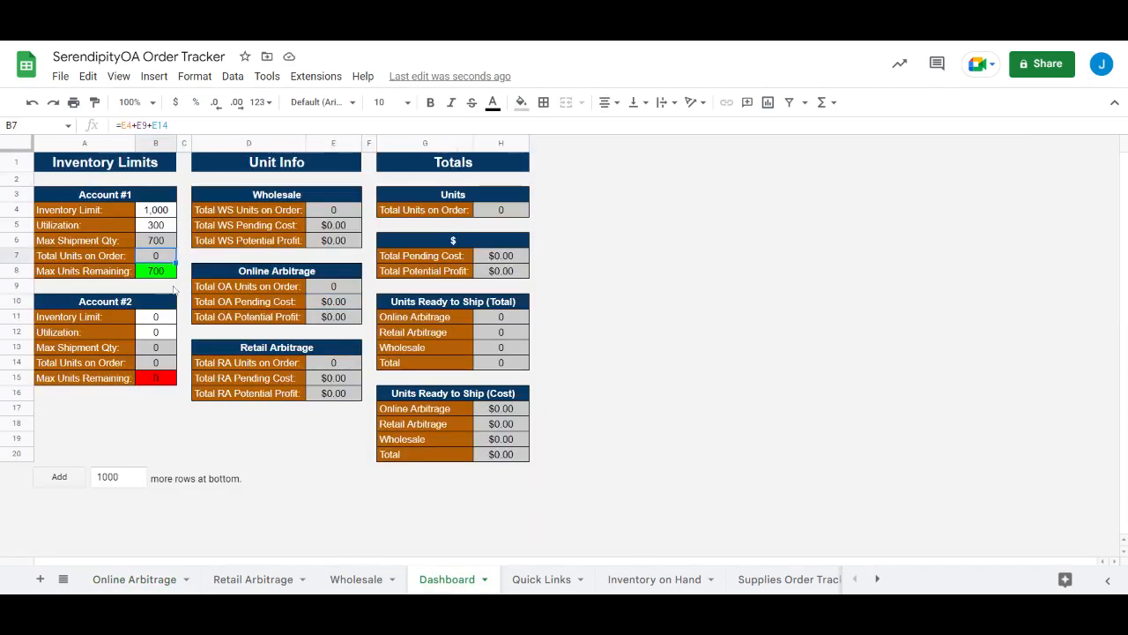
click(173, 274)
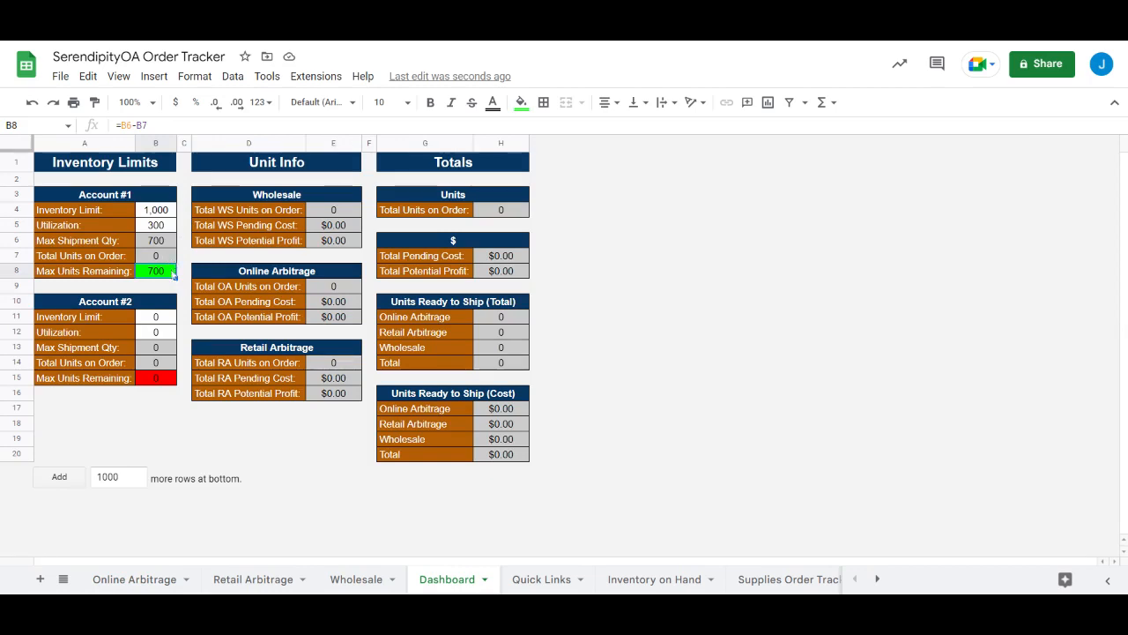
- Set Account #1's Utilization to 400 under Inventory Limits
click(164, 225)
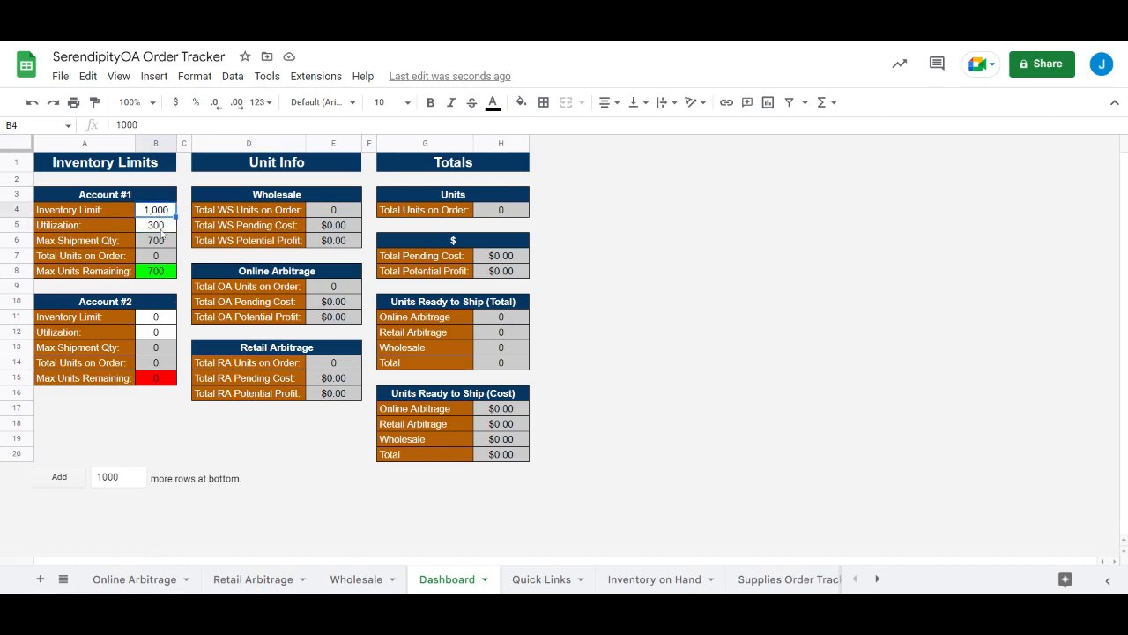
click(161, 226)
text(400)
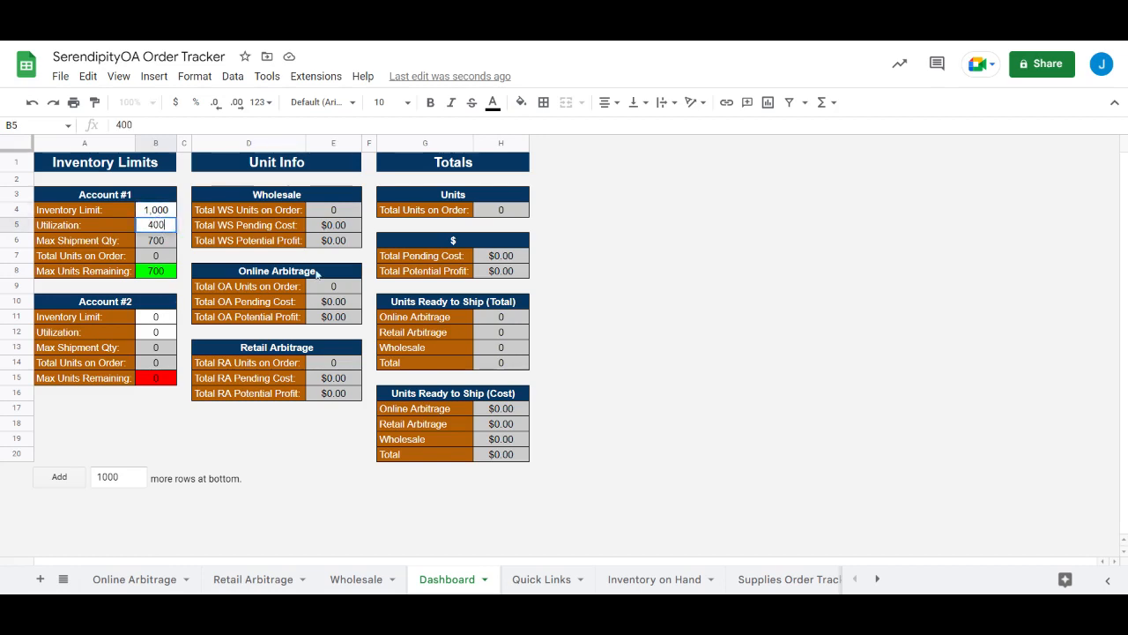
key(Return)
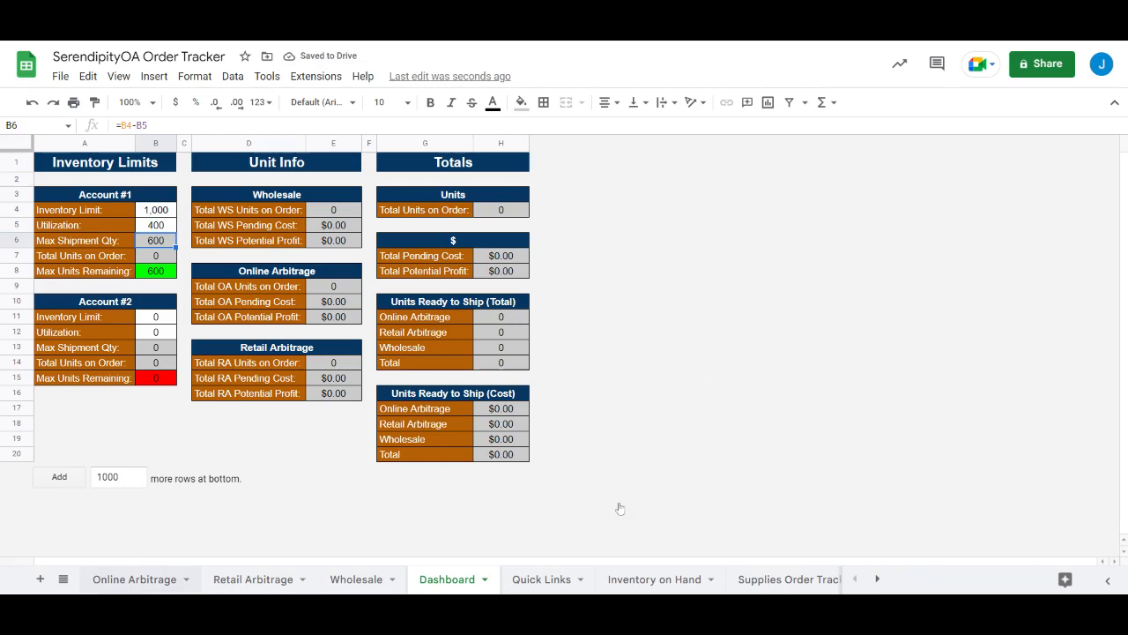
- Return to the Online Arbitrage sheet and look over the Costco orders' Date Ord'd entries
click(134, 579)
click(785, 404)
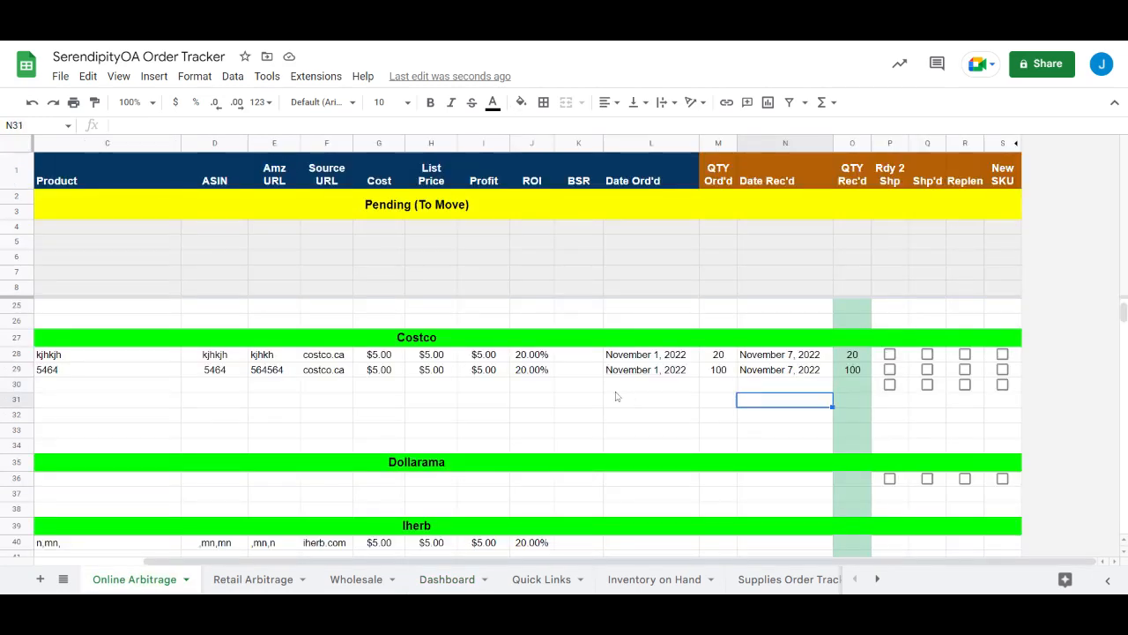
click(617, 386)
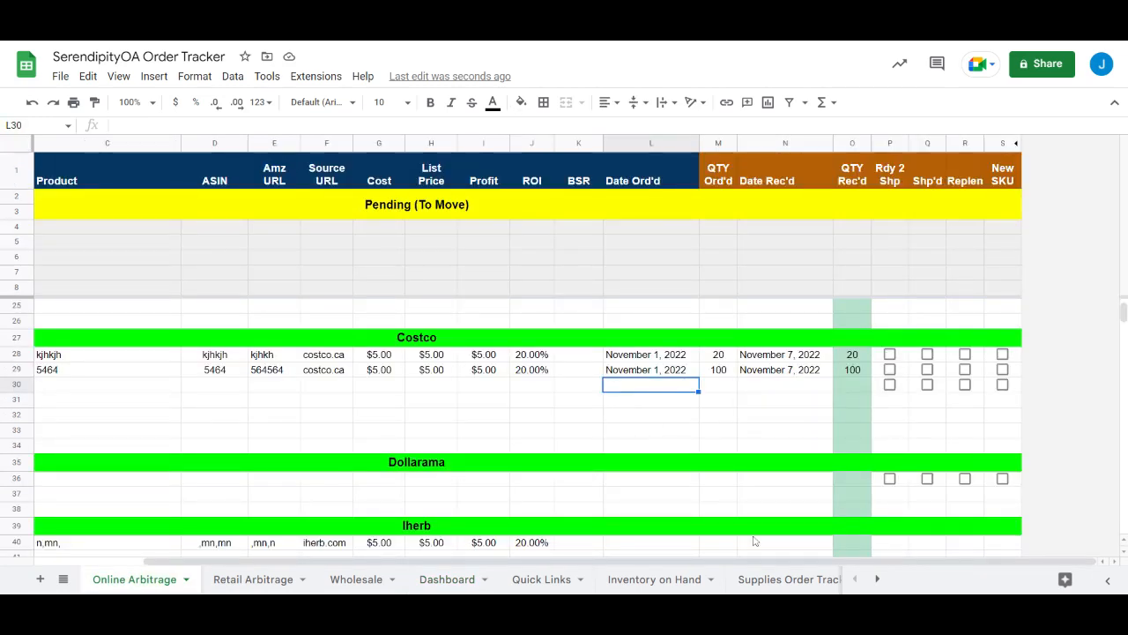
- Open the Daily Spend Tracker sheet and check the Total Spend calculated for November 1, 2022
click(878, 580)
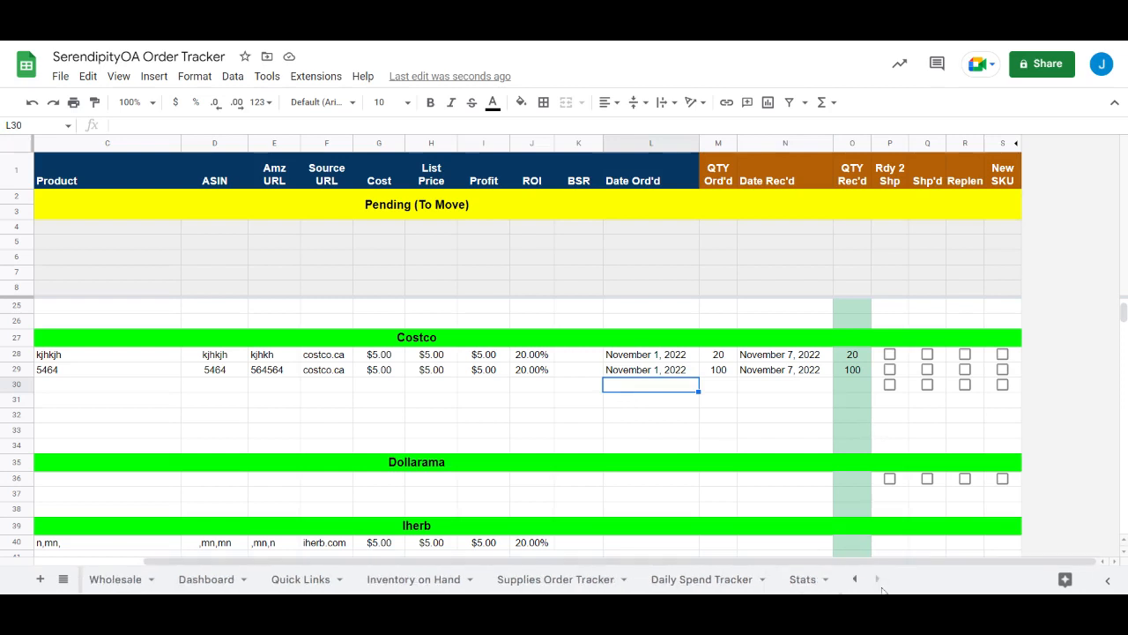
click(711, 589)
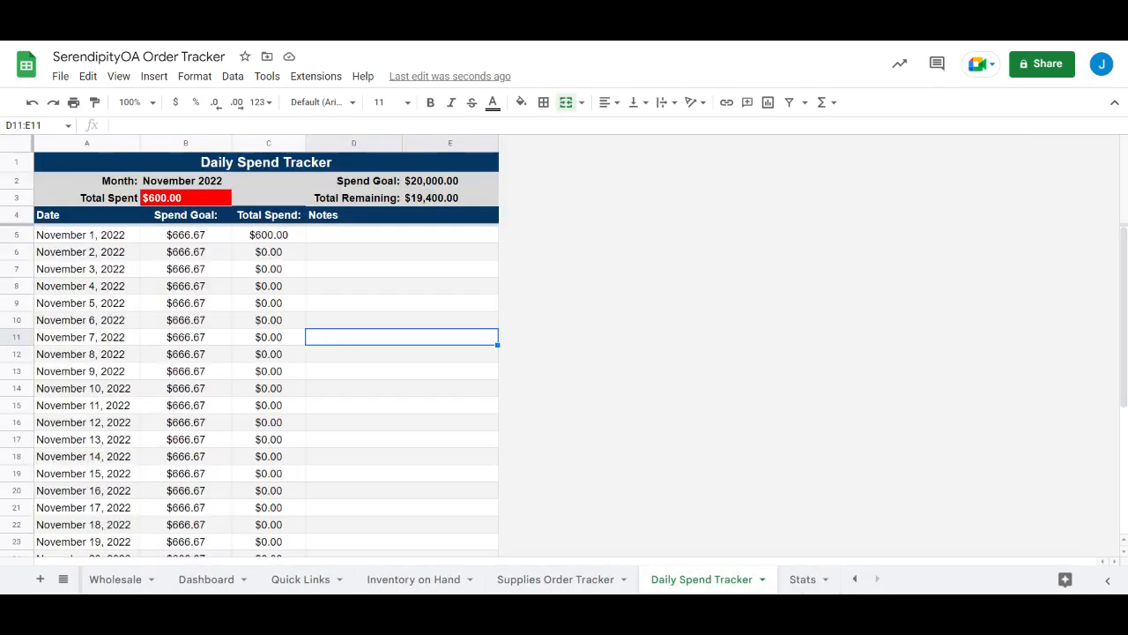
click(445, 272)
click(284, 237)
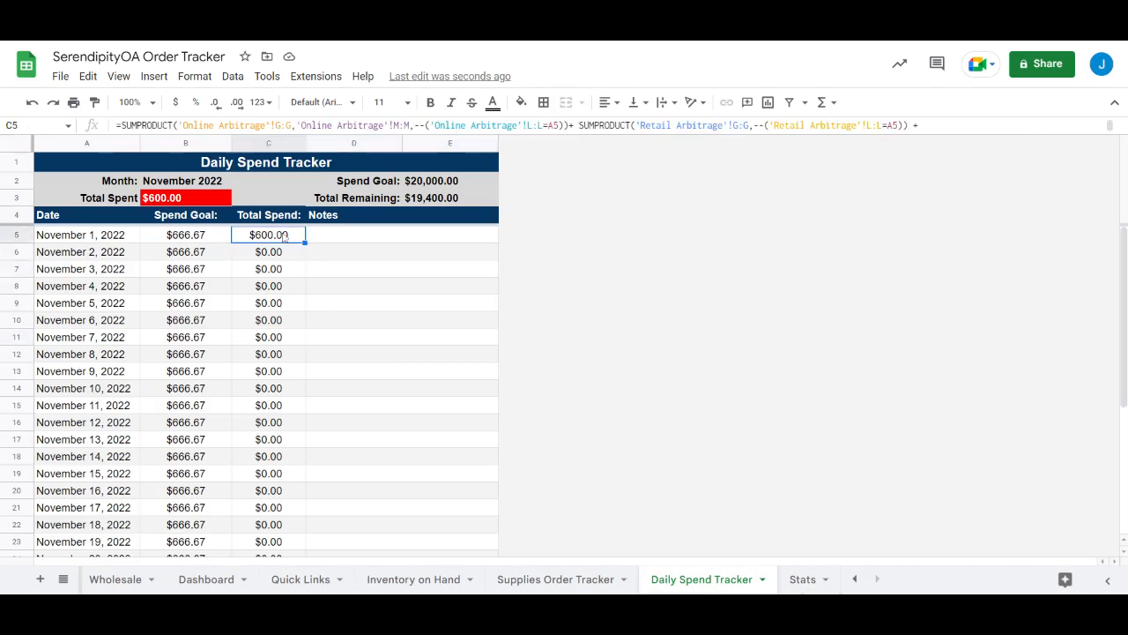
key(Left)
key(Left)
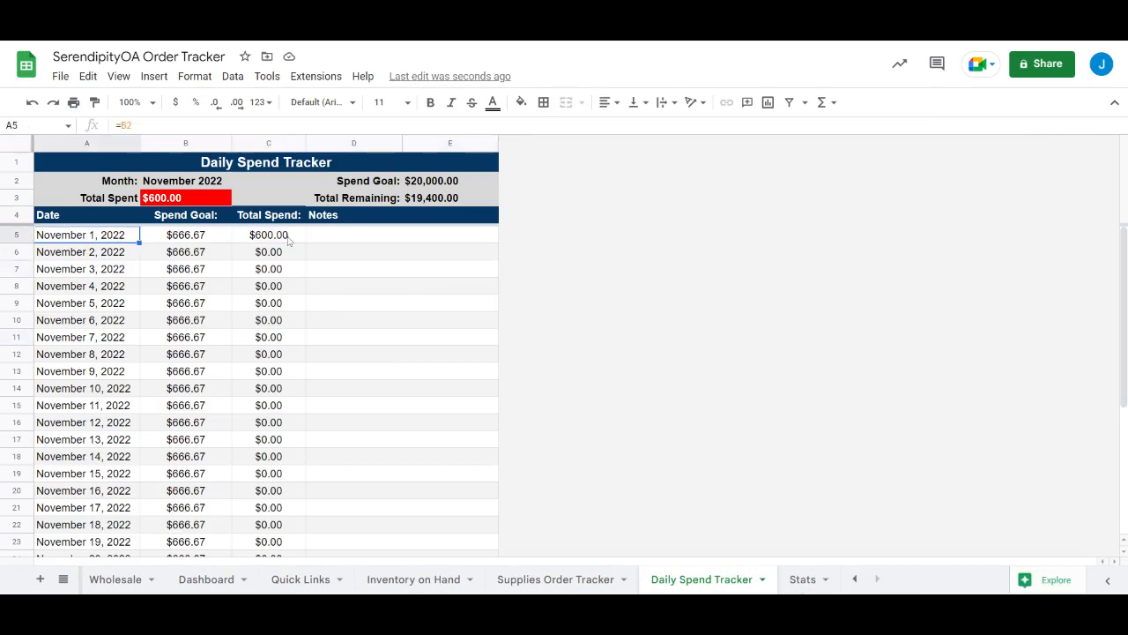
click(288, 240)
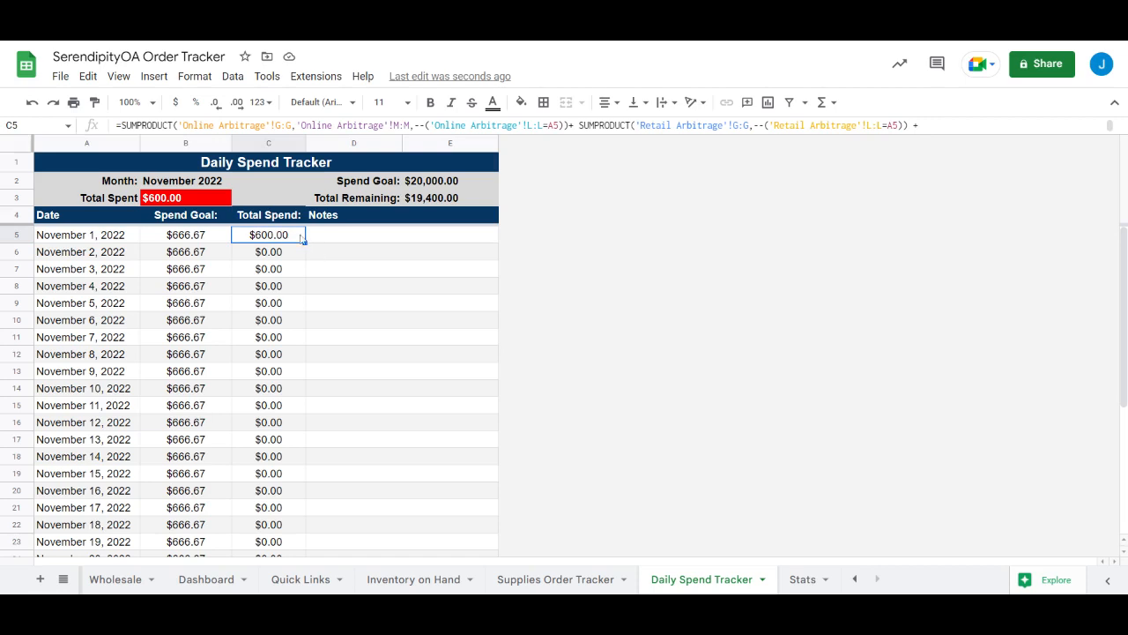
- Review the Total Spent and Total Remaining for the month in the Daily Spend Tracker
click(199, 204)
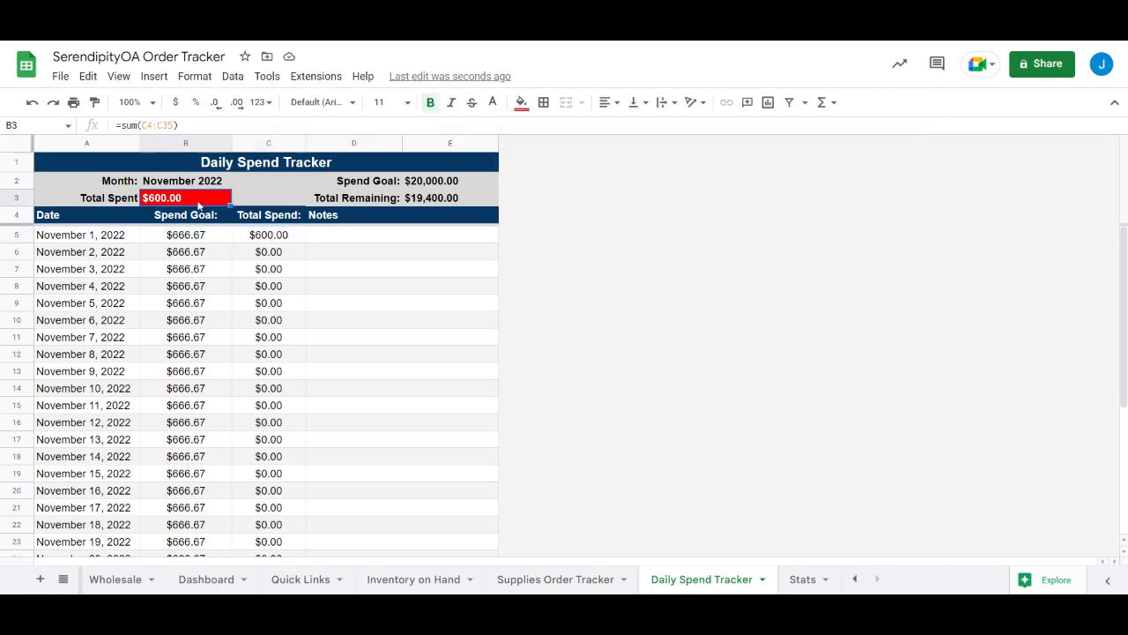
double_click(450, 199)
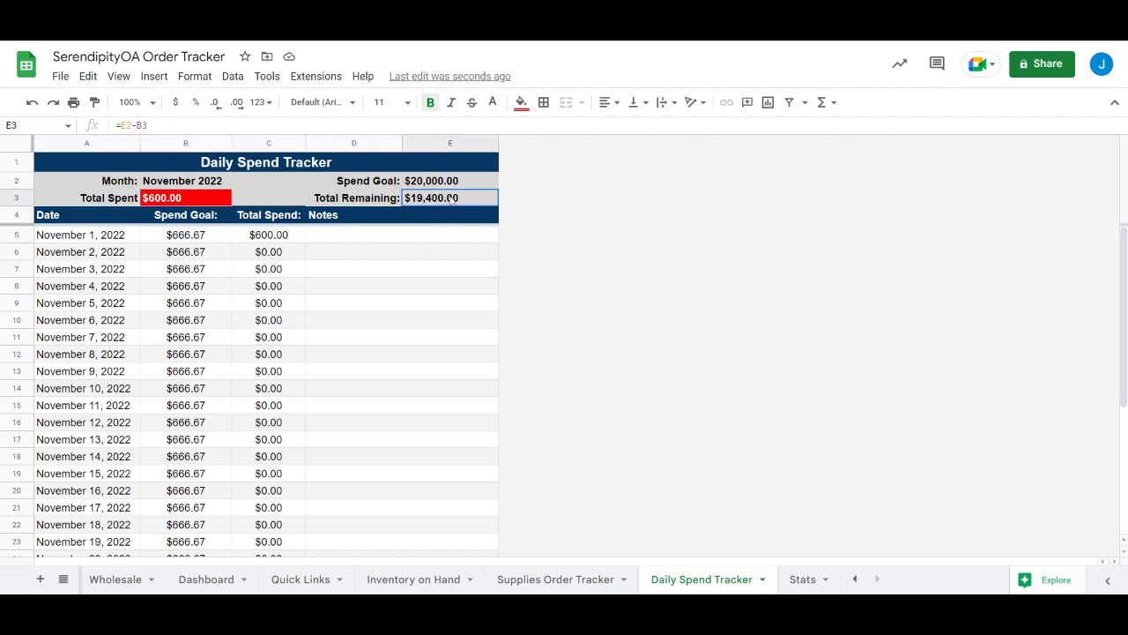
click(594, 275)
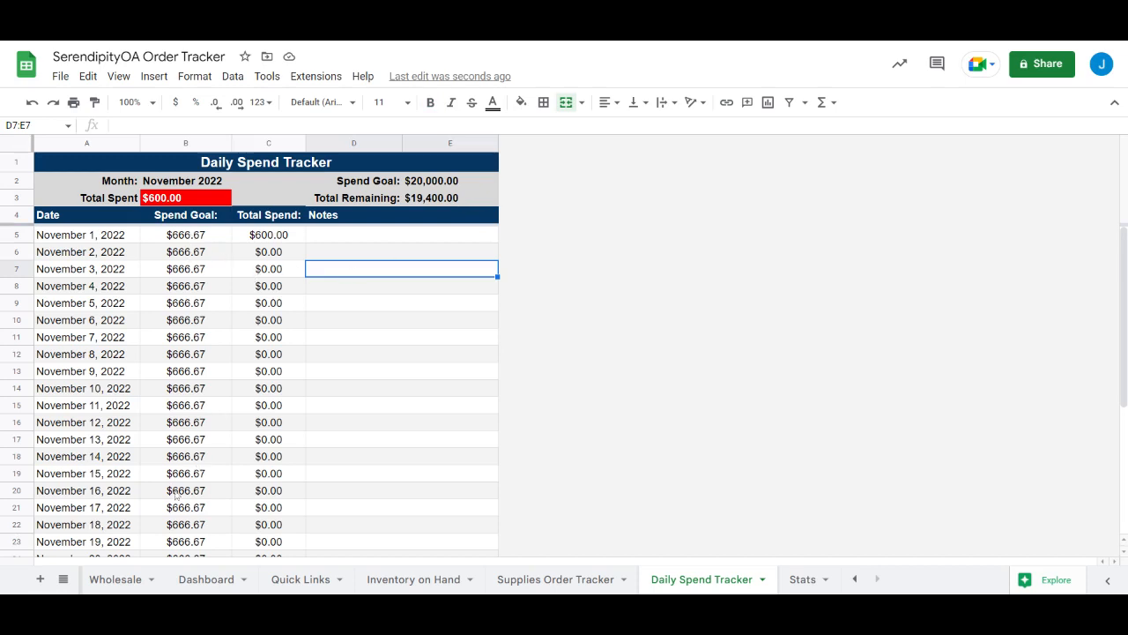
- Return to the Online Arbitrage sheet and clear the Costco orders' Date Rec'd entries in N28:N30
click(855, 579)
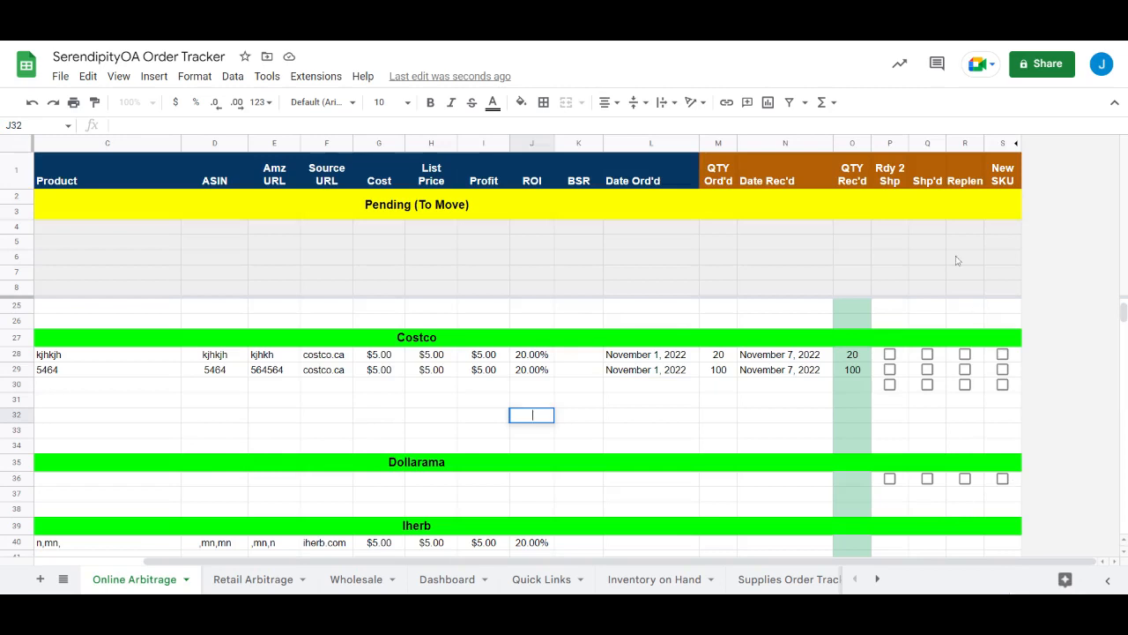
click(774, 419)
drag(789, 356, 792, 388)
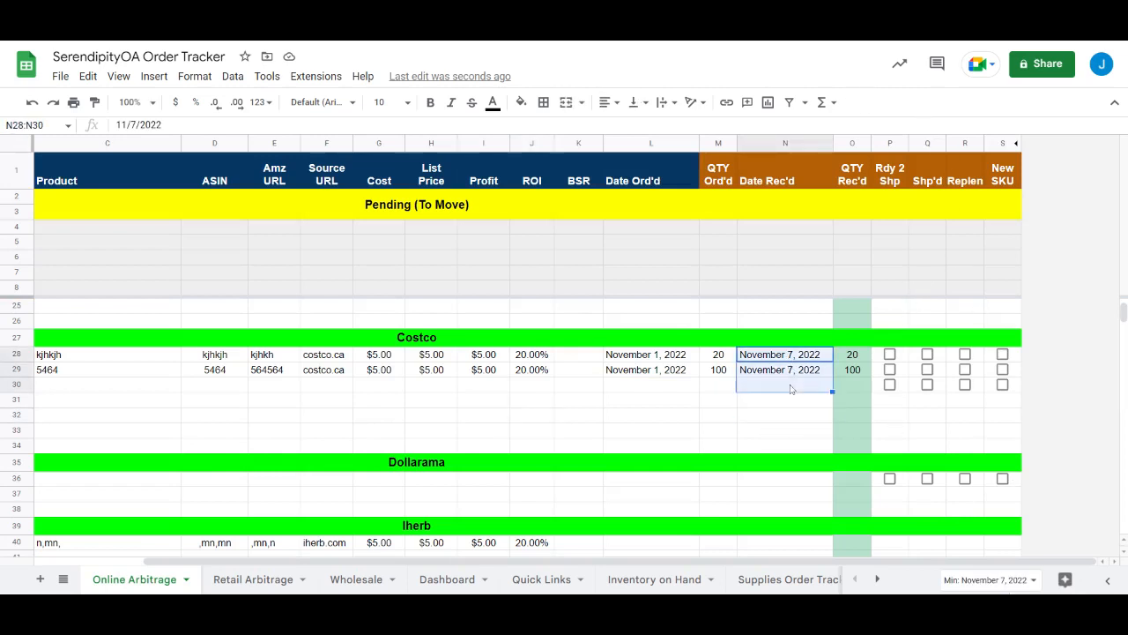
key(Delete)
- Set QTY Rec'd to 0 for both Costco orders in rows 28 and 29
click(859, 355)
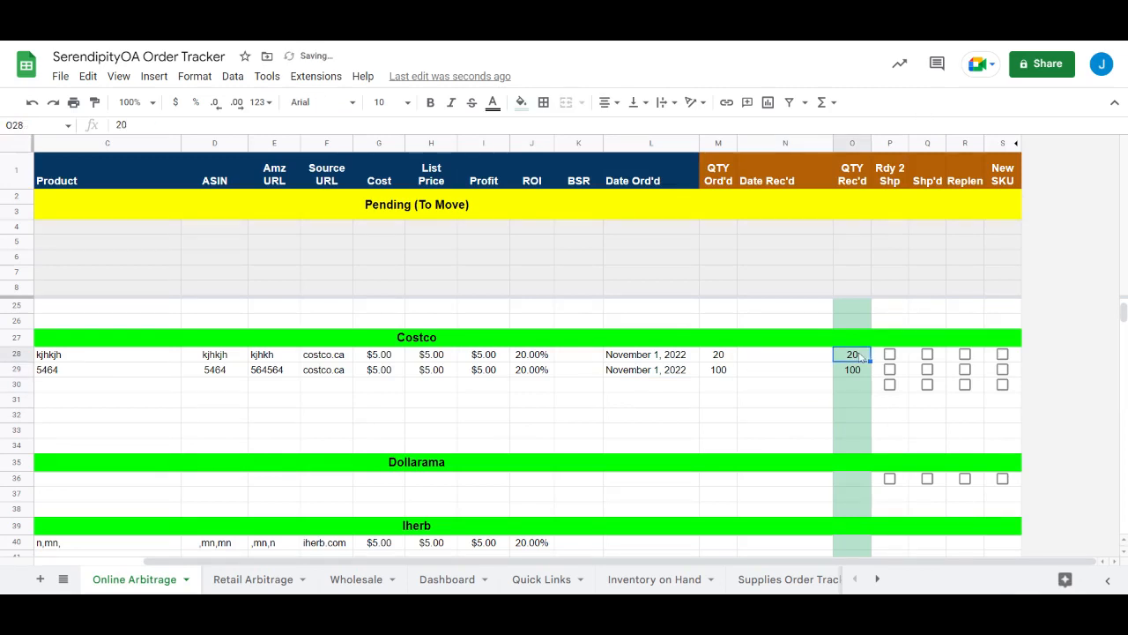
text(0)
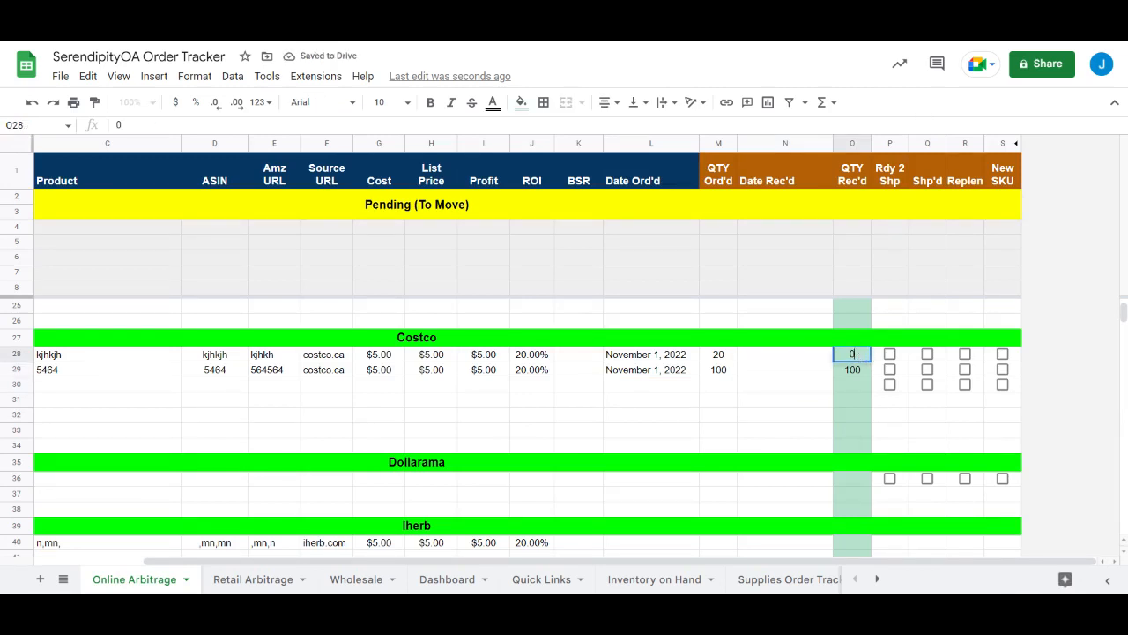
key(Return)
text(0)
click(748, 430)
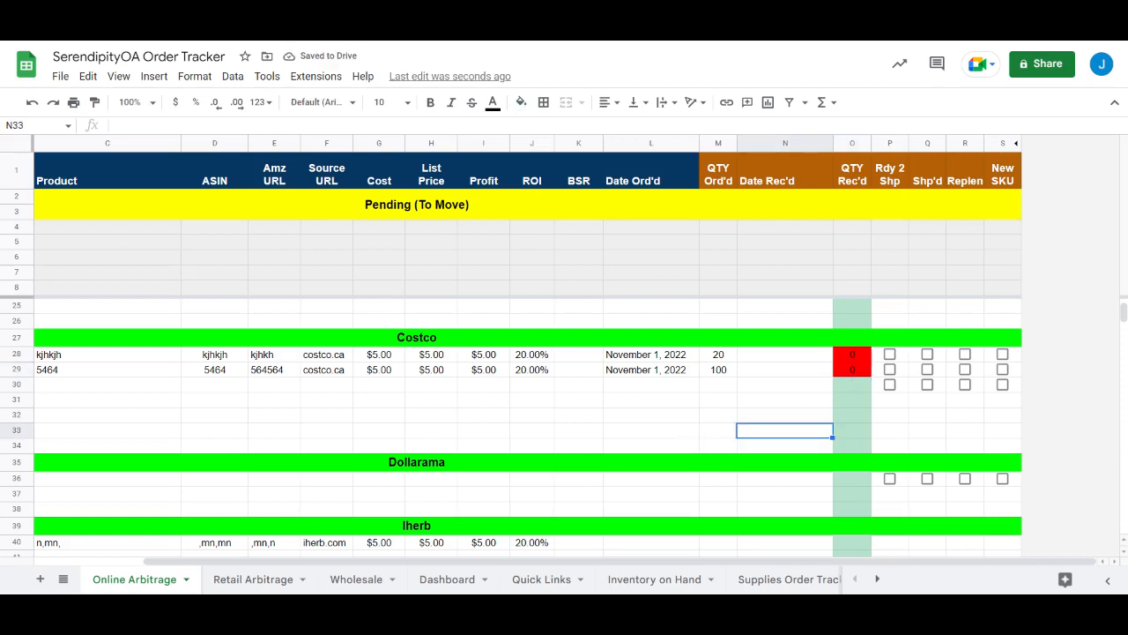
- Point out the Replen and New SKU columns by selecting each of them in turn
click(965, 143)
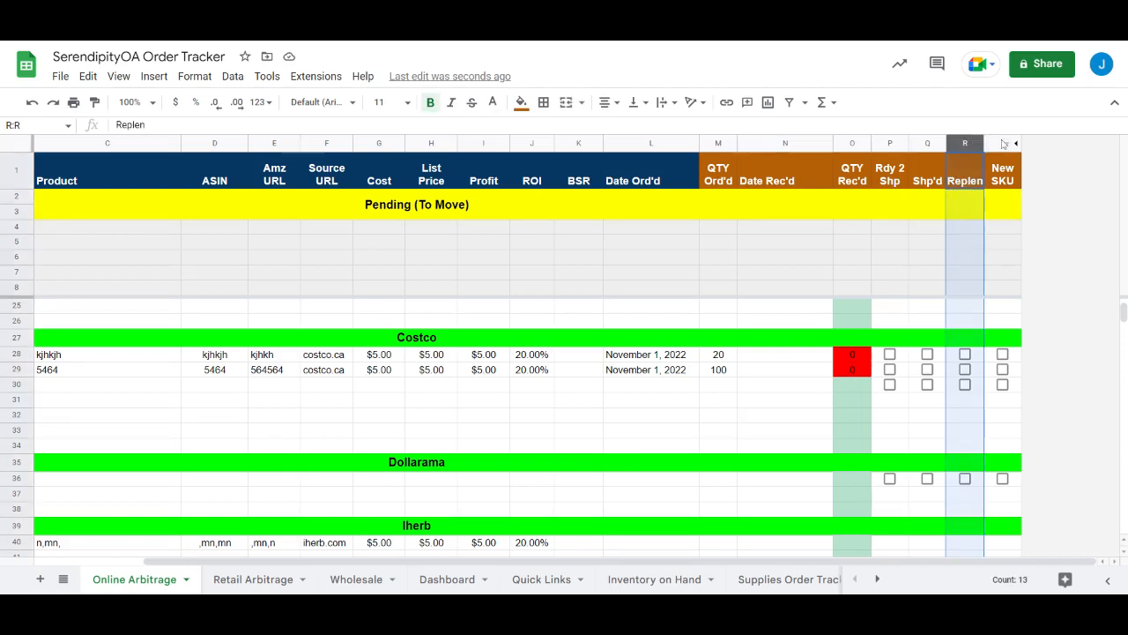
click(1002, 143)
click(965, 143)
click(792, 422)
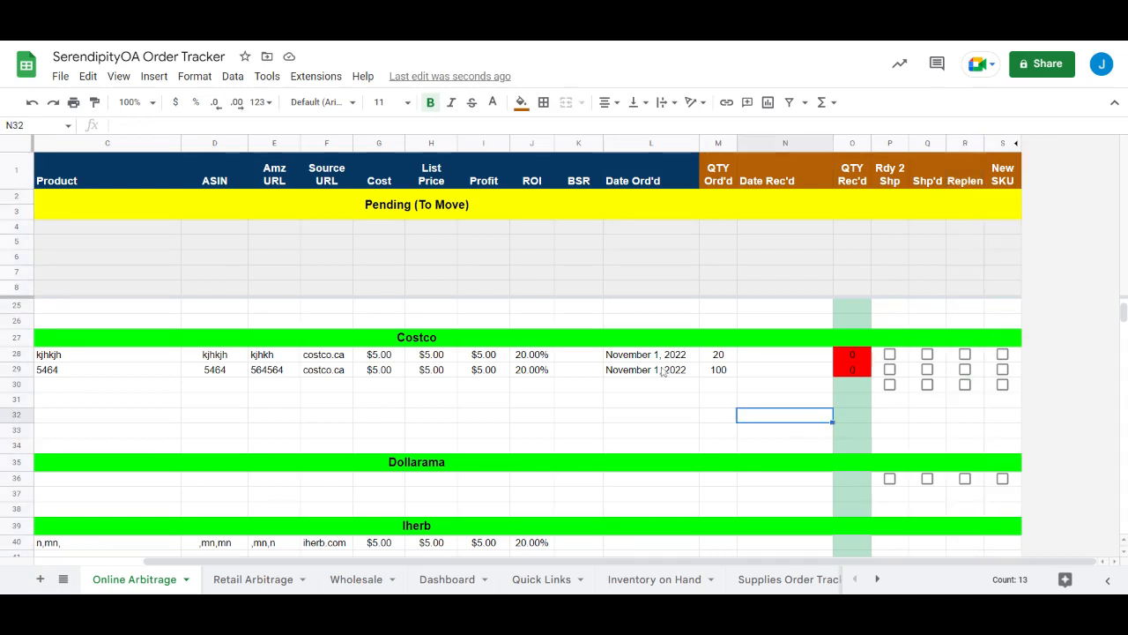
- Mark the first Costco order in row 28 as Replen and check the colour of its Supplier cell
click(964, 353)
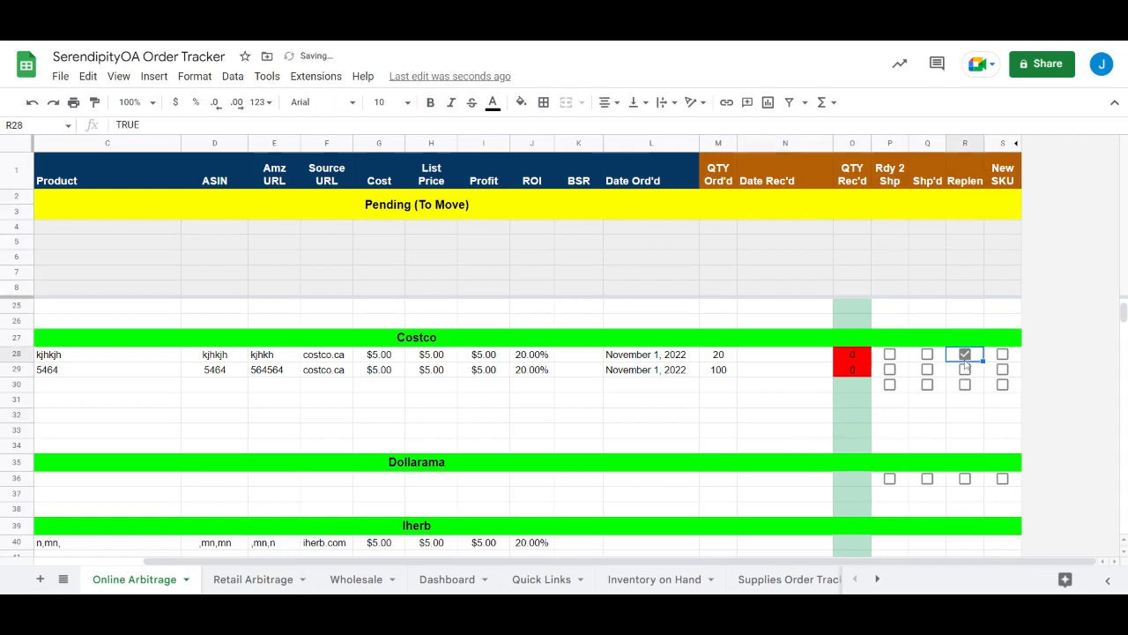
key(Left)
key(Left)
key(Left)
key(Left)
key(Left)
key(Left)
key(Left)
key(Left)
key(Left)
key(Left)
key(Left)
key(Left)
key(Left)
key(Left)
key(Left)
key(Left)
key(Left)
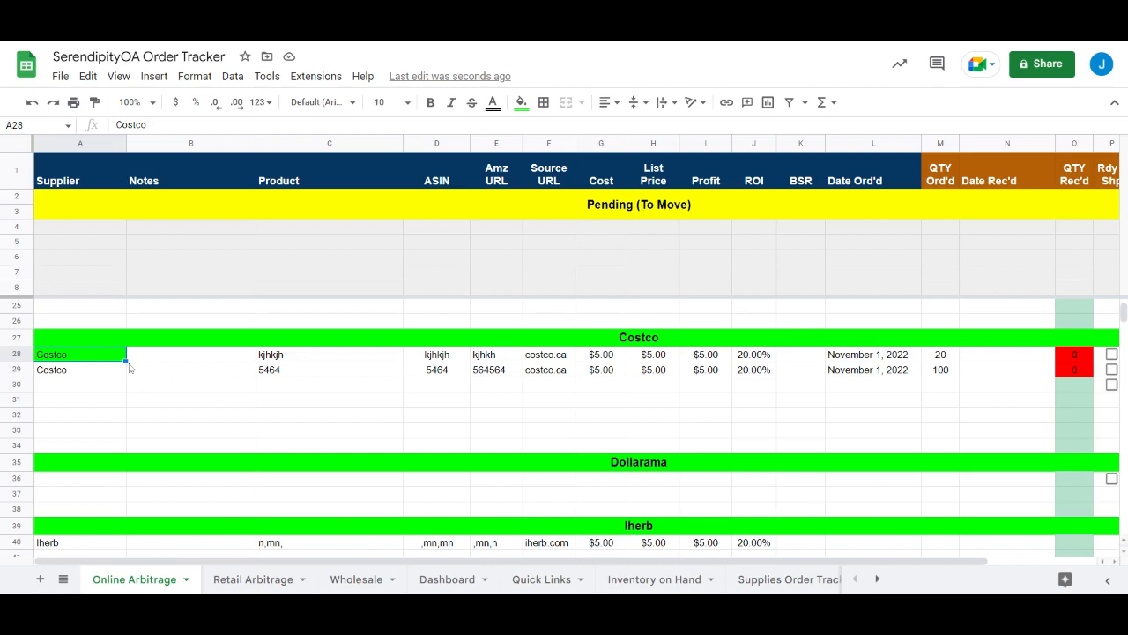
- Go back along row 28 and clear the Replen mark from the first Costco order
key(Right)
key(Right)
key(Right)
key(Right)
key(Right)
key(Right)
key(Right)
key(Right)
key(Right)
key(Right)
key(Right)
key(Right)
key(Right)
key(Right)
key(Right)
key(Right)
key(Right)
key(Right)
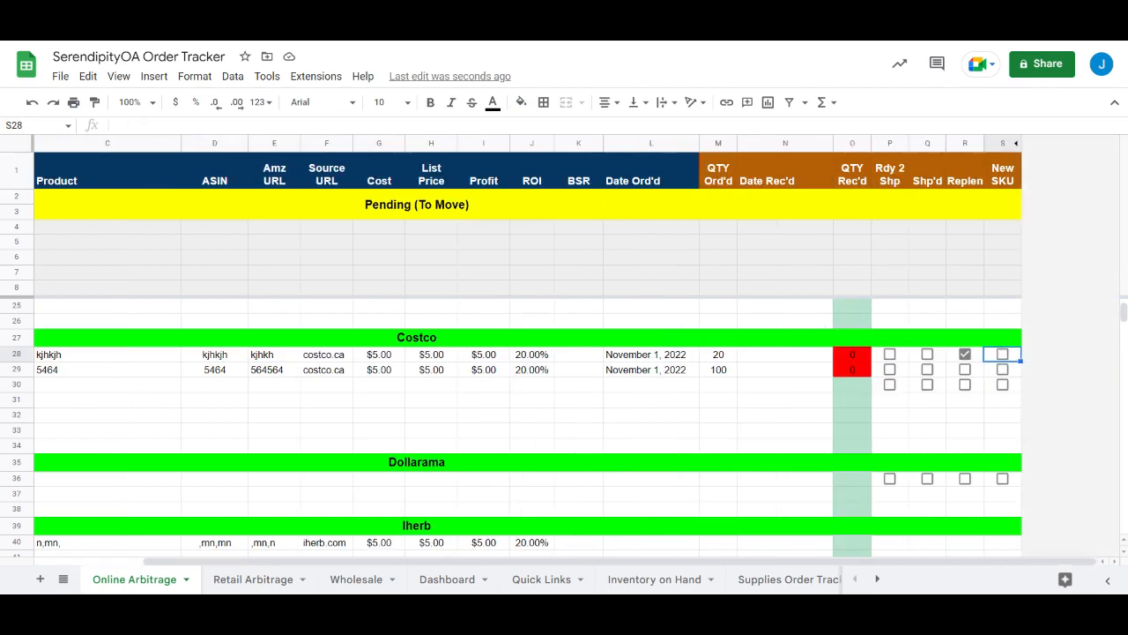
key(Left)
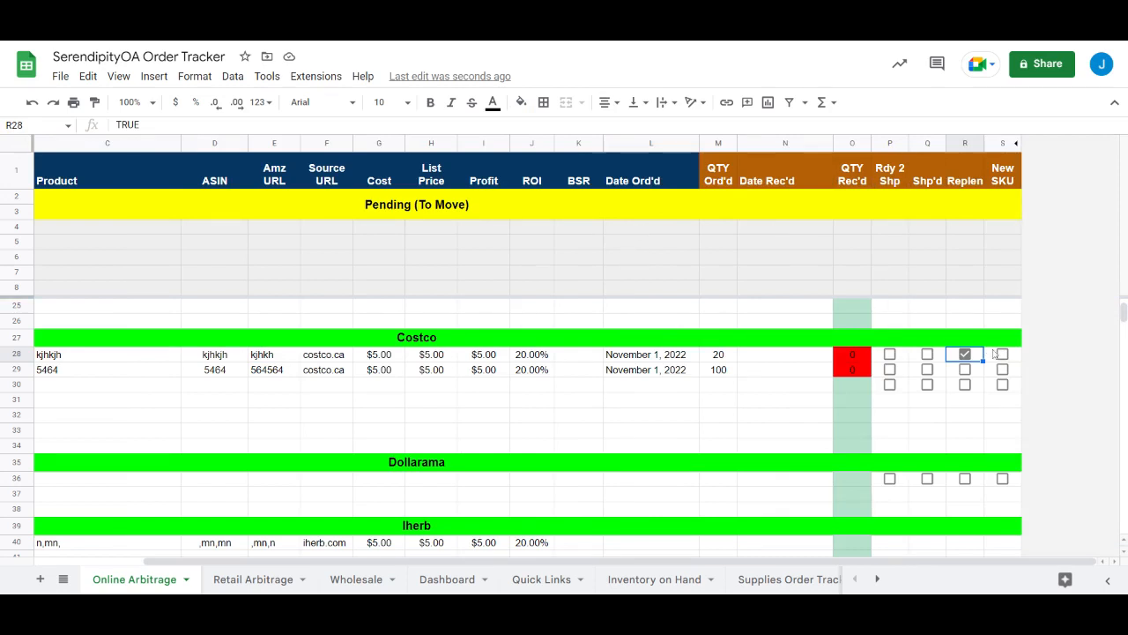
click(965, 355)
- Mark the first Costco order in row 28 as New SKU and check the colour of its Supplier cell
click(1010, 360)
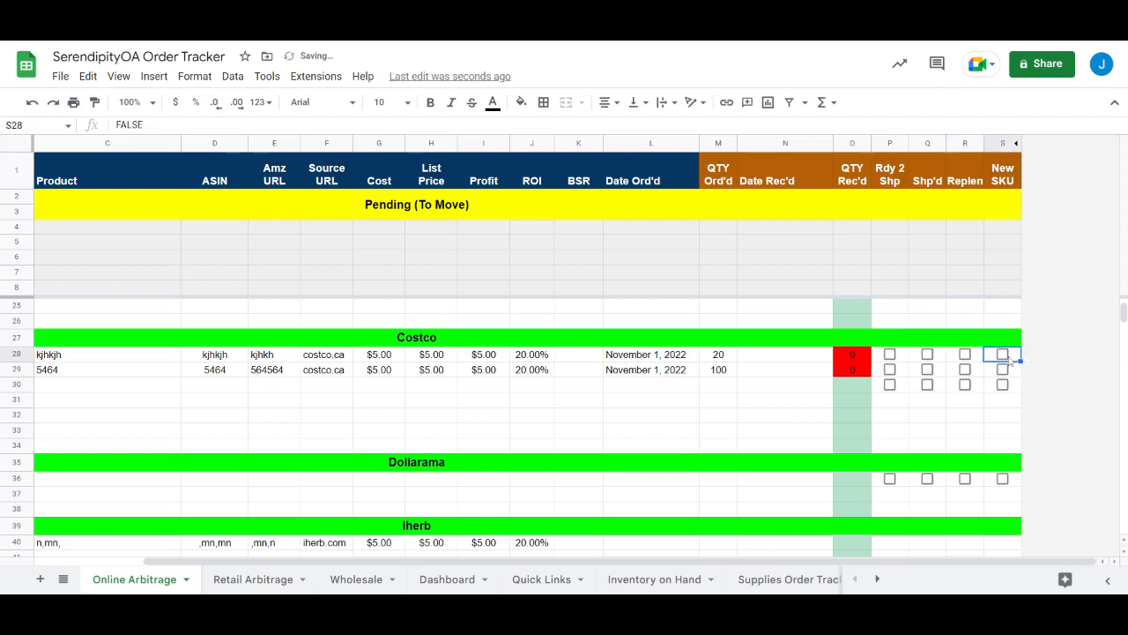
click(1004, 356)
key(Left)
key(Left)
key(Left)
key(Left)
key(Left)
key(Left)
key(Left)
key(Left)
key(Left)
key(Left)
key(Left)
key(Left)
key(Left)
key(Left)
key(Left)
key(Left)
key(Left)
key(Left)
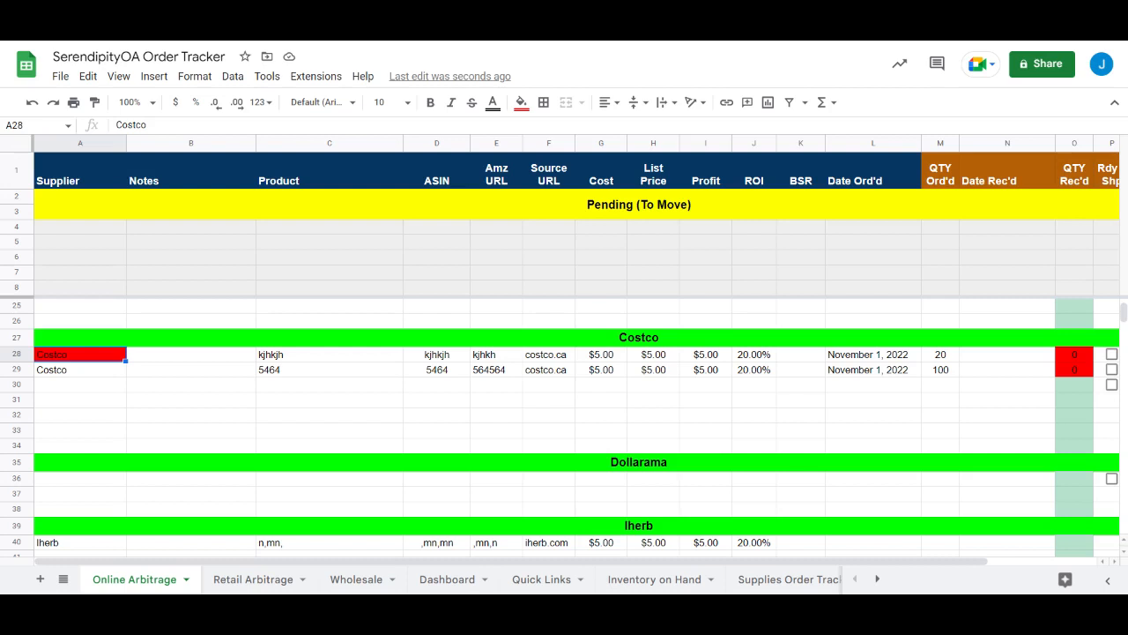
- Compare the first Costco order's New SKU checkbox with its Supplier cell, keeping New SKU ticked
key(Right)
key(Right)
key(Right)
key(Right)
key(Right)
key(Right)
key(Right)
key(Right)
key(Right)
key(Right)
key(Right)
key(Right)
key(Right)
key(Right)
key(Right)
key(Right)
key(Right)
key(Right)
key(space)
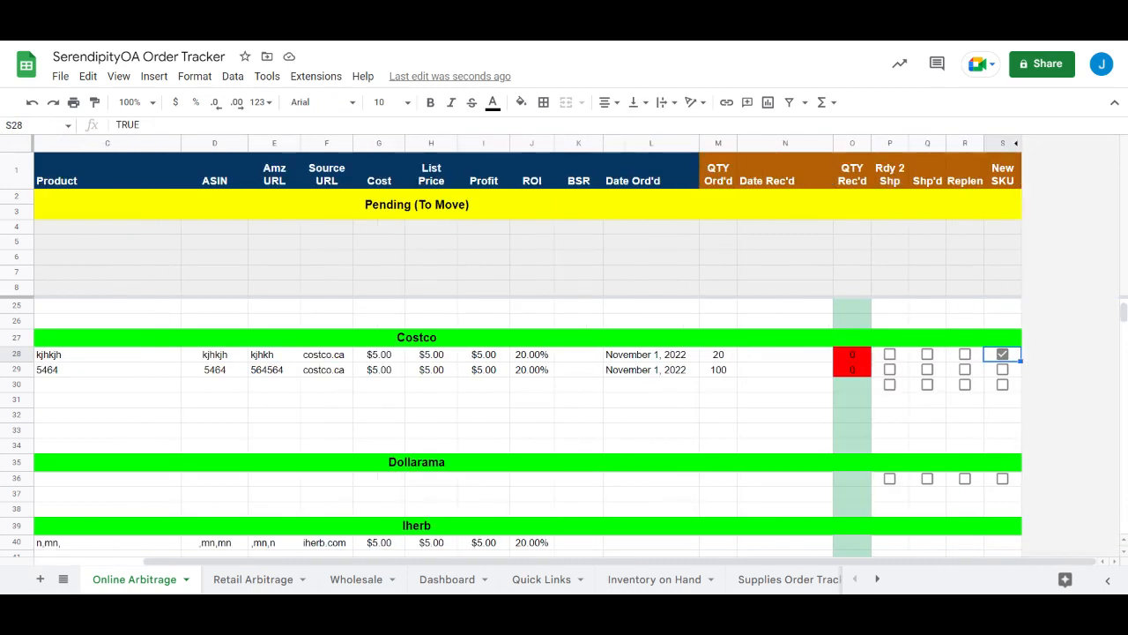
key(Left)
key(Left)
key(Left)
key(Left)
key(Left)
key(Left)
key(Left)
key(Left)
key(Left)
key(Left)
key(Left)
key(Left)
key(Left)
key(Left)
key(Left)
key(Left)
key(Left)
key(Left)
key(Right)
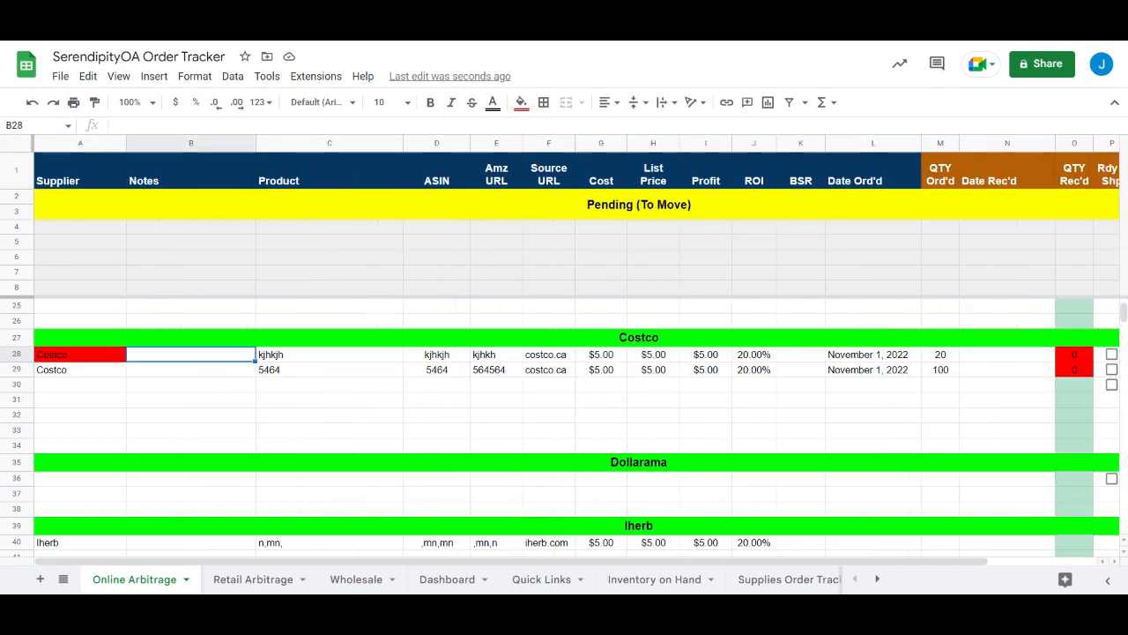
key(Right)
key(Right)
key(Right)
key(Left)
key(Left)
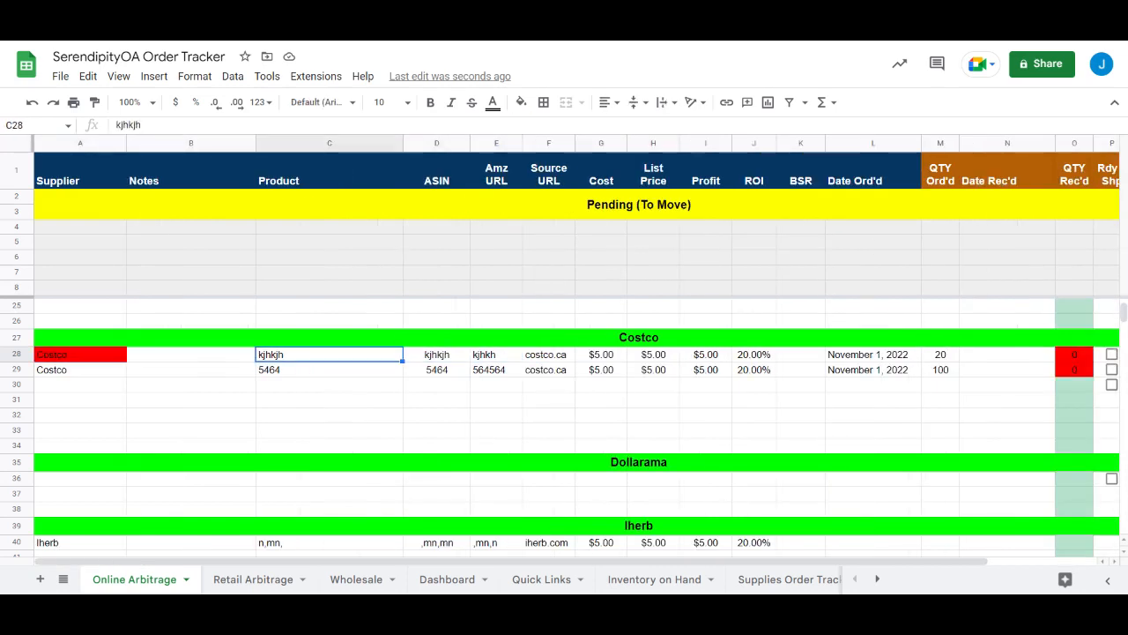
key(Left)
key(Left)
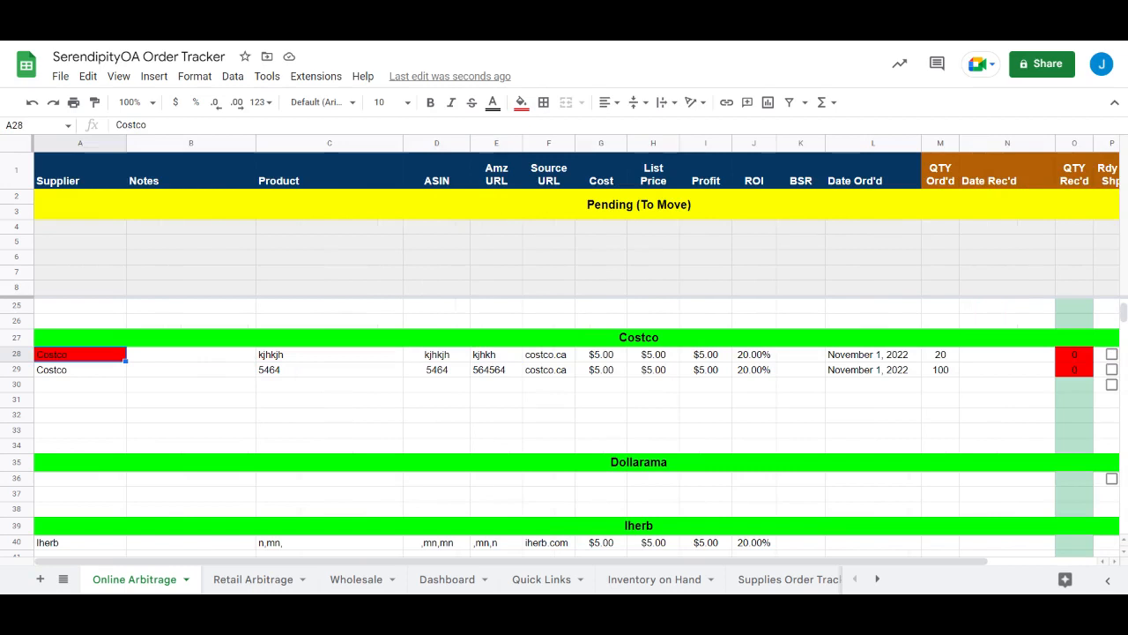
- Enter November 7 as the Date Rec'd and 20 as the QTY Rec'd for the Costco order in row 28
key(Right)
key(Right)
key(Right)
key(Right)
key(Right)
key(Right)
key(Right)
key(Right)
key(Right)
key(Right)
key(Right)
key(Right)
key(Right)
key(Right)
key(Right)
key(Left)
key(Left)
key(Left)
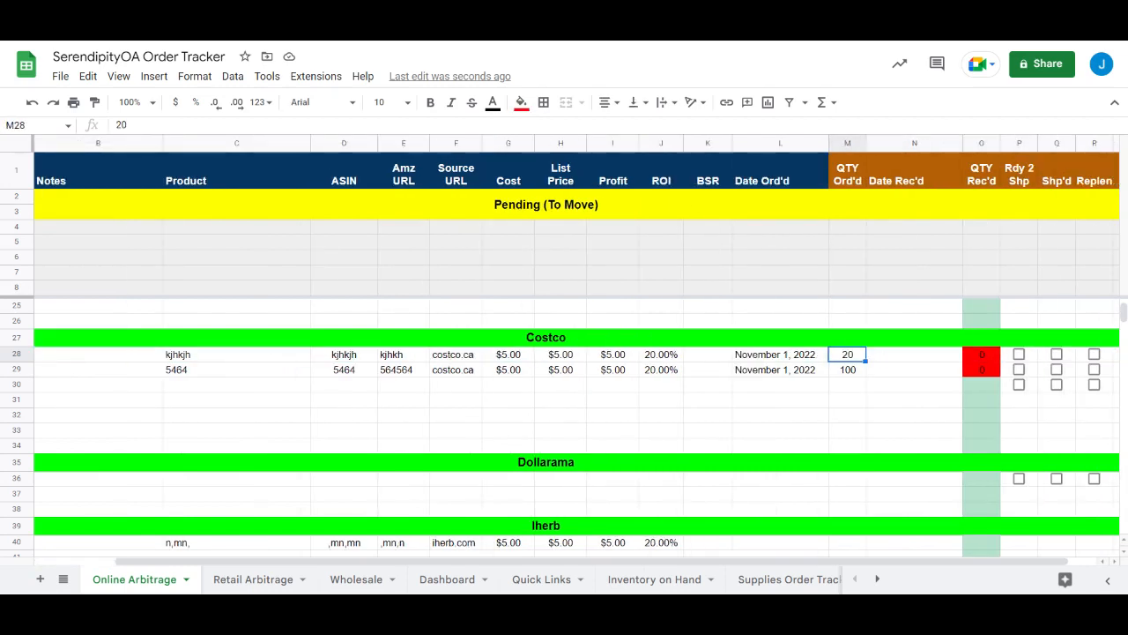
key(Right)
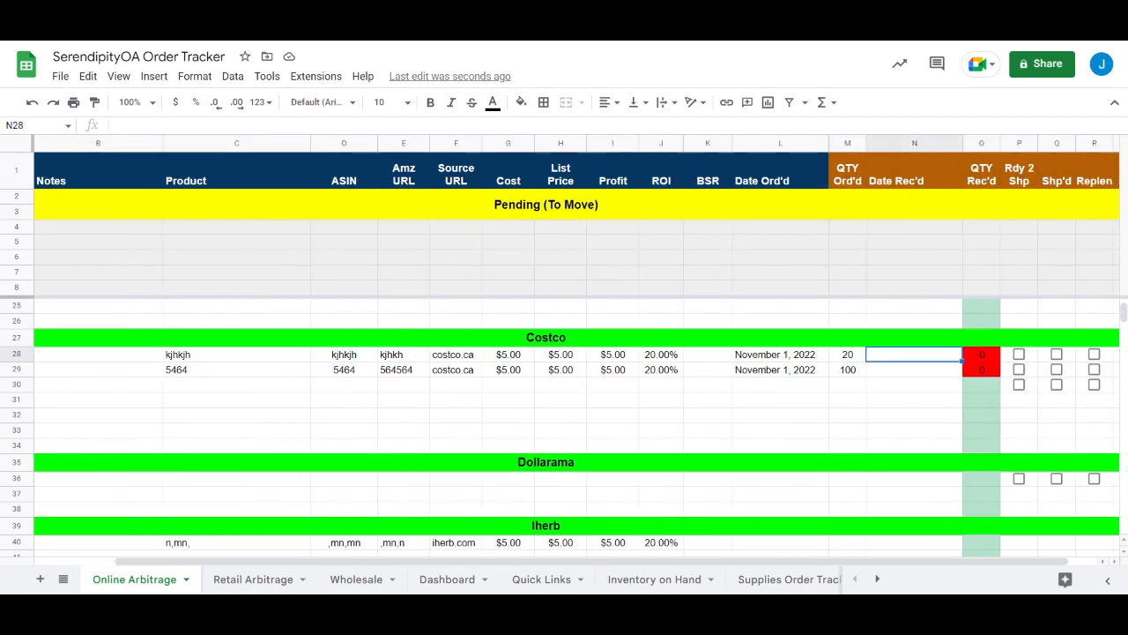
text(Nov)
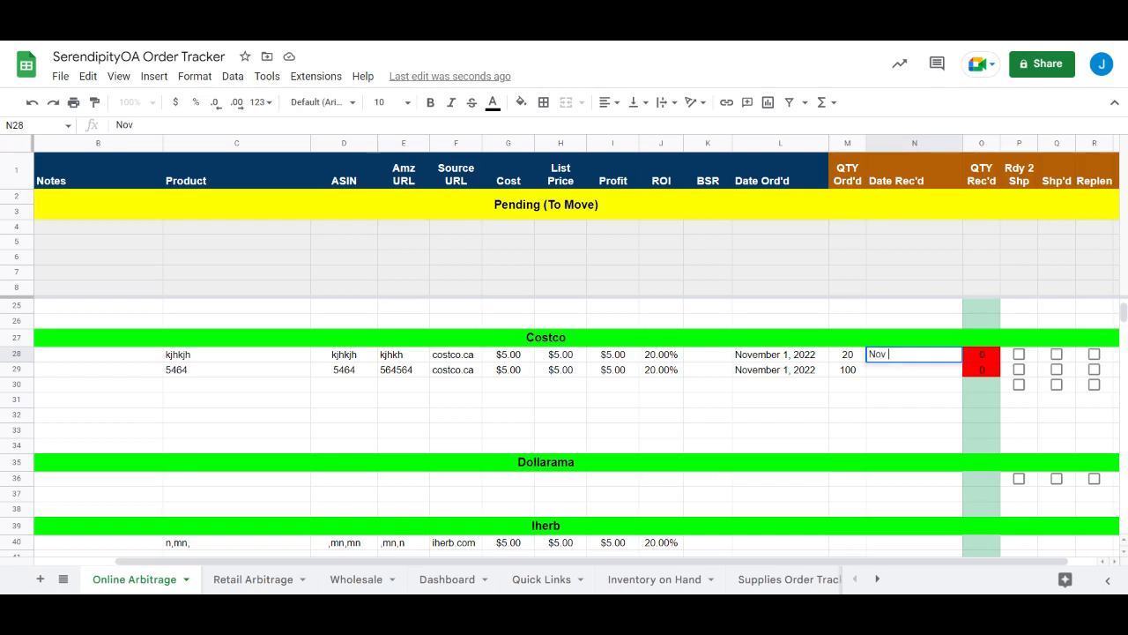
text(ember 7)
key(Tab)
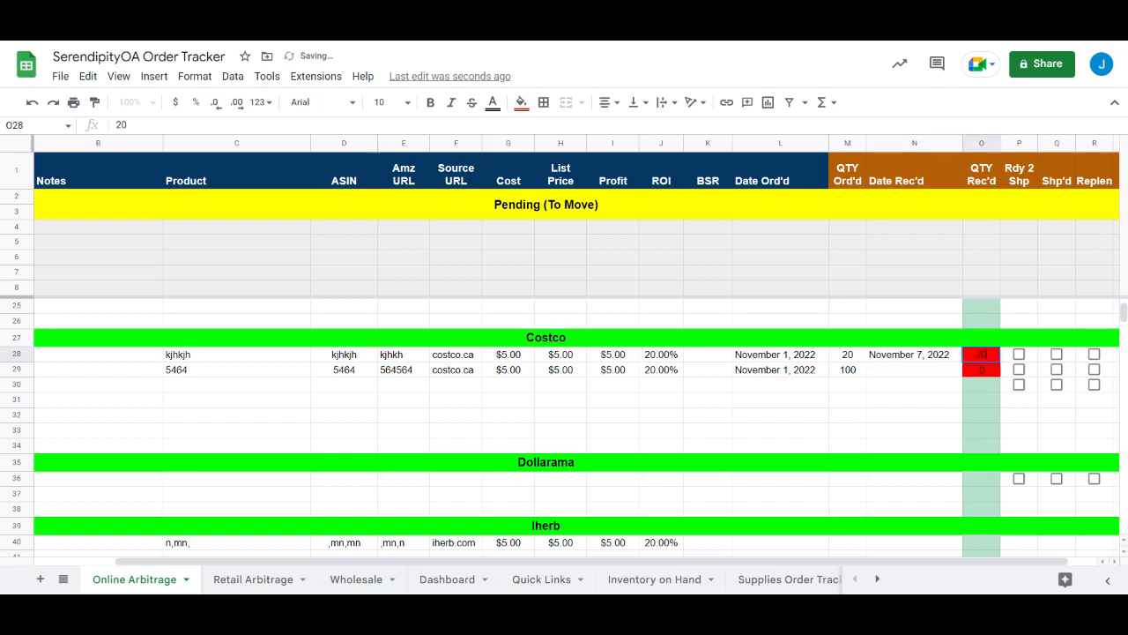
key(Tab)
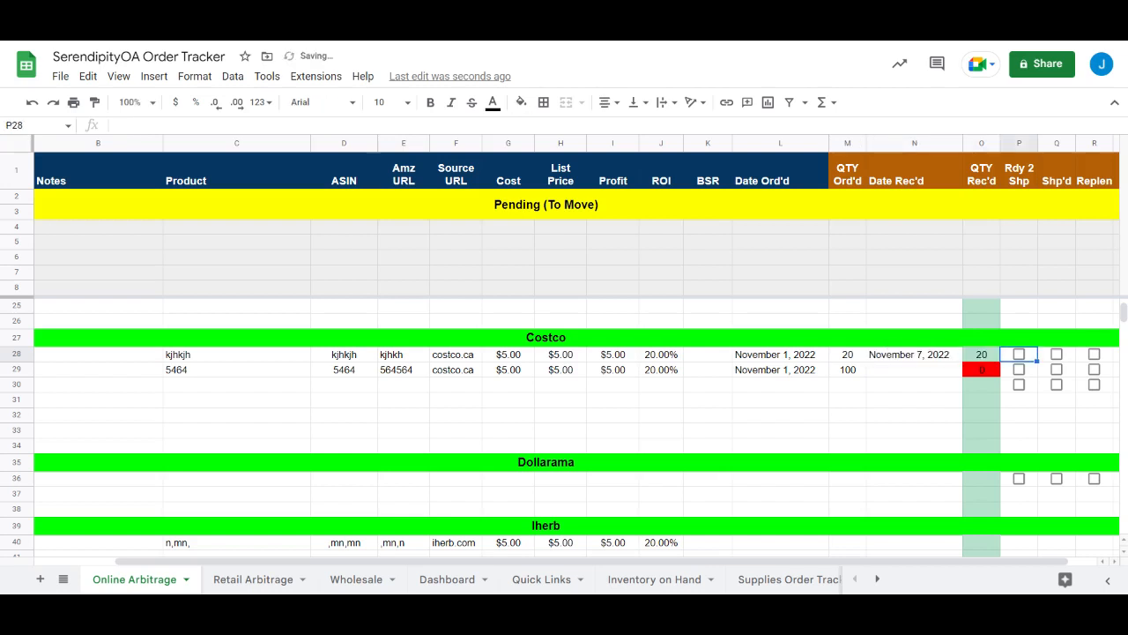
- Review the New SKU mark and QTY Rec'd in row 28, and mark the order as Rdy 2 Shp
key(Left)
key(Right)
key(Right)
key(Right)
key(Right)
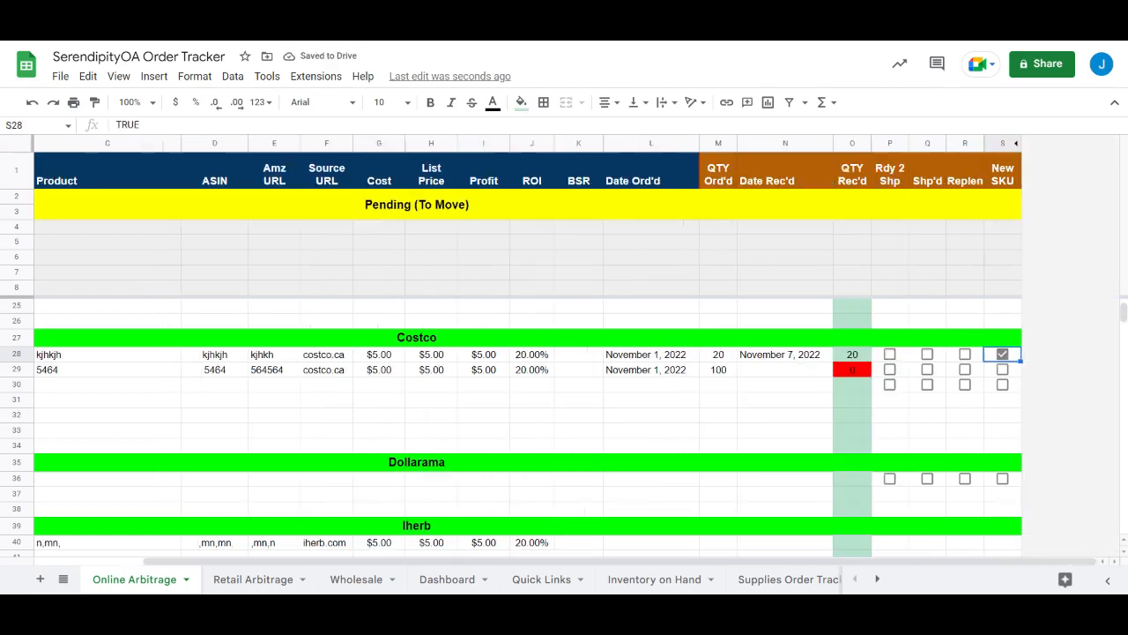
key(Left)
key(Left)
key(Left)
key(Left)
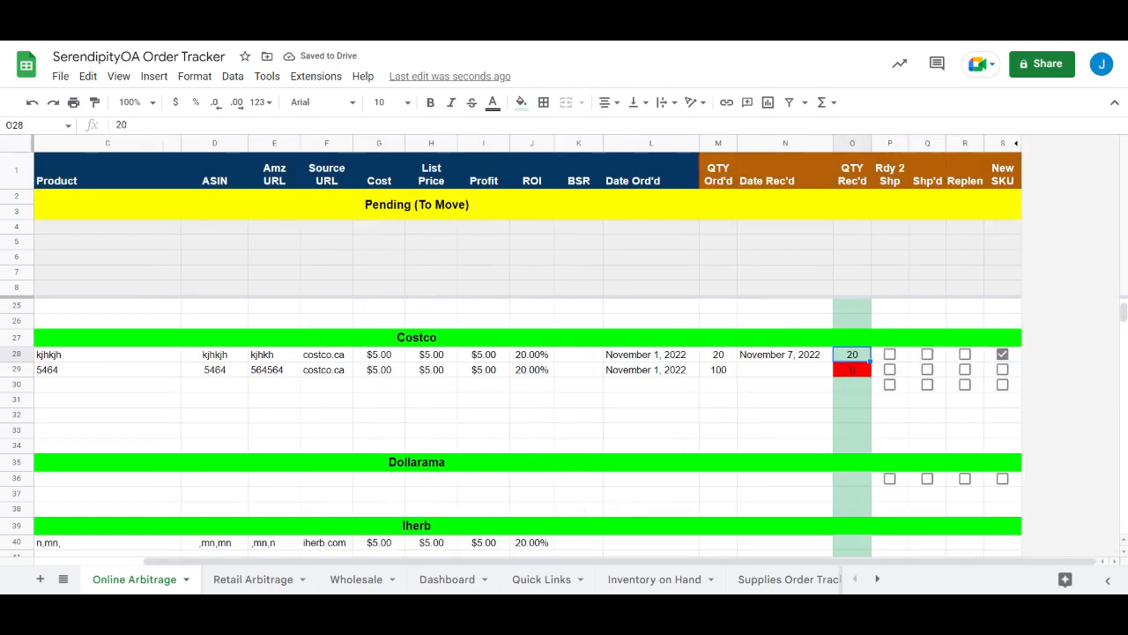
key(Right)
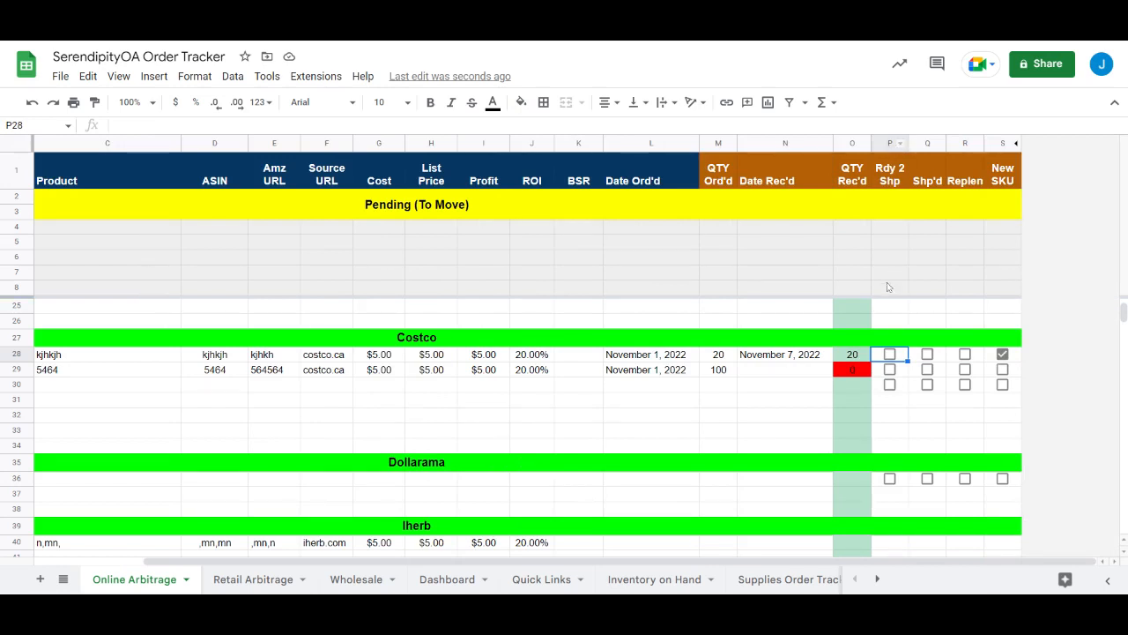
click(890, 354)
- Examine the highlighting across row 28 from Profit back to the Supplier cell
click(500, 358)
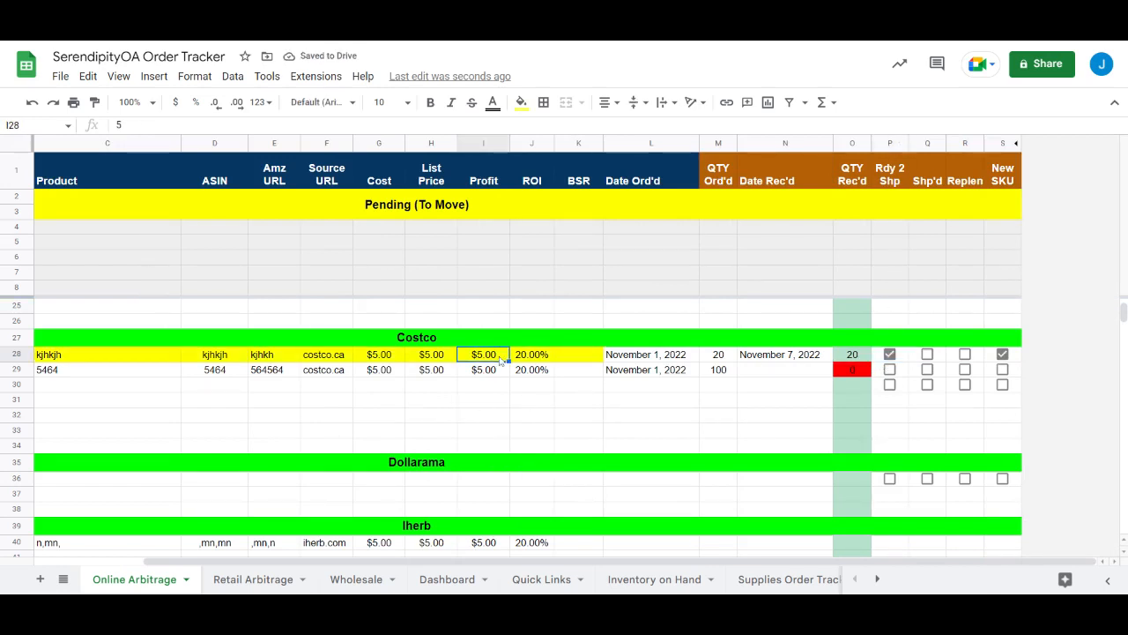
key(Left)
key(Left)
key(Left)
key(Left)
key(Left)
key(Left)
key(Left)
key(Left)
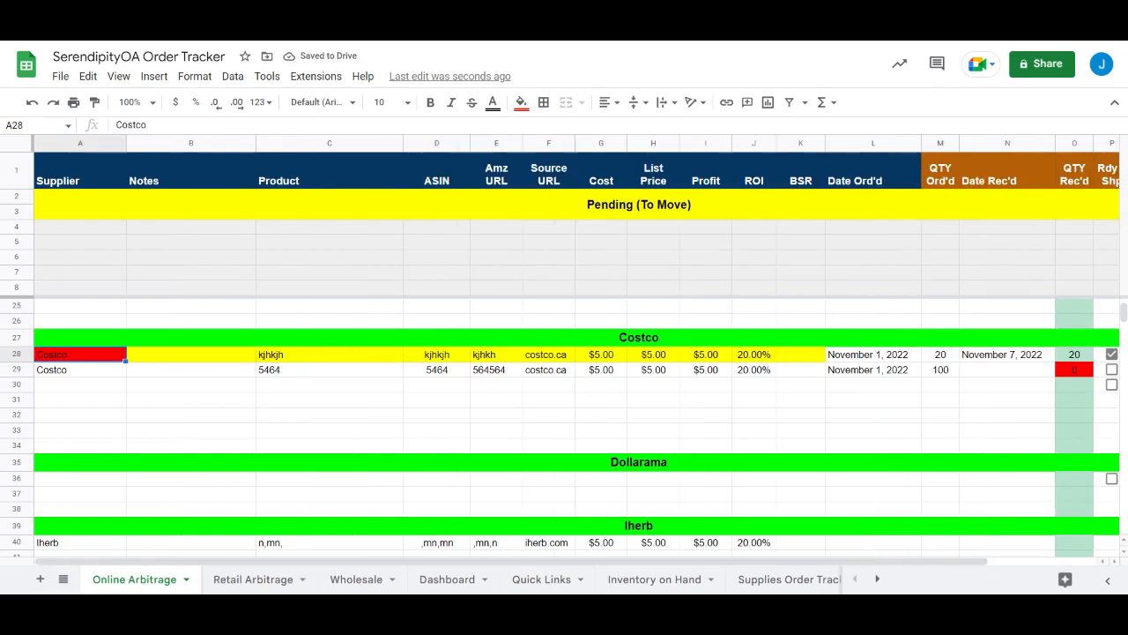
- Examine the highlighting of the Costco order in row 28 between its Supplier and Source URL cells
key(Right)
key(Right)
key(Right)
key(Right)
key(Right)
key(Left)
key(Left)
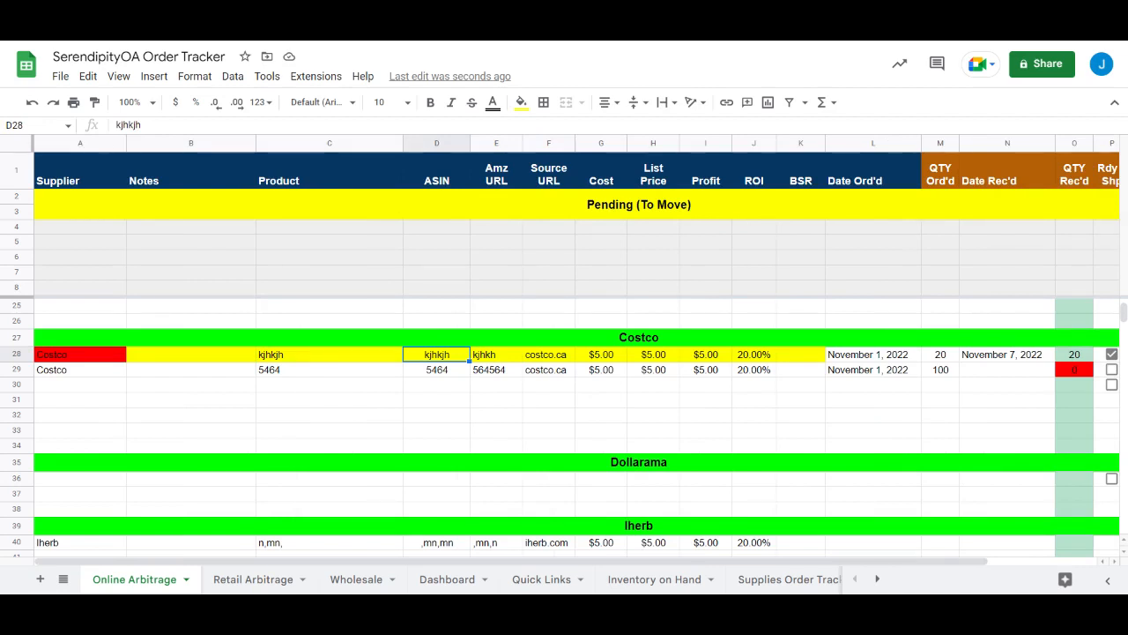
key(Left)
key(Left)
key(Left)
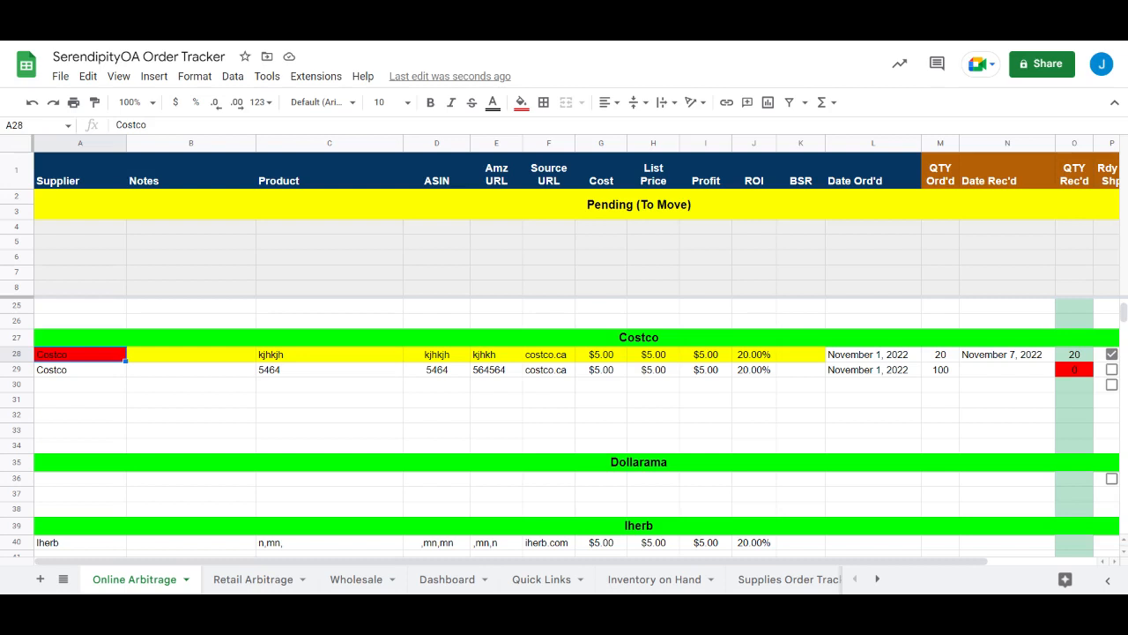
- Mark the Costco order in row 28 as Shp'd
key(Right)
key(Right)
key(Right)
key(Right)
key(Right)
key(Right)
key(Right)
key(Right)
key(Right)
key(Right)
key(Right)
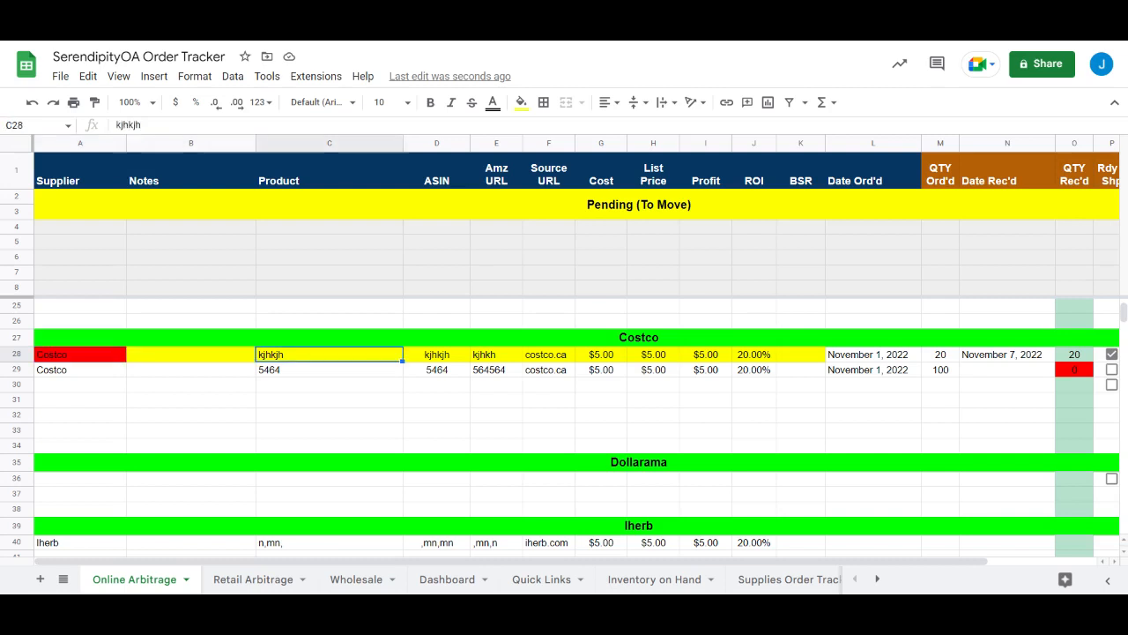
key(Right)
key(Right)
key(Right)
key(Right)
key(Right)
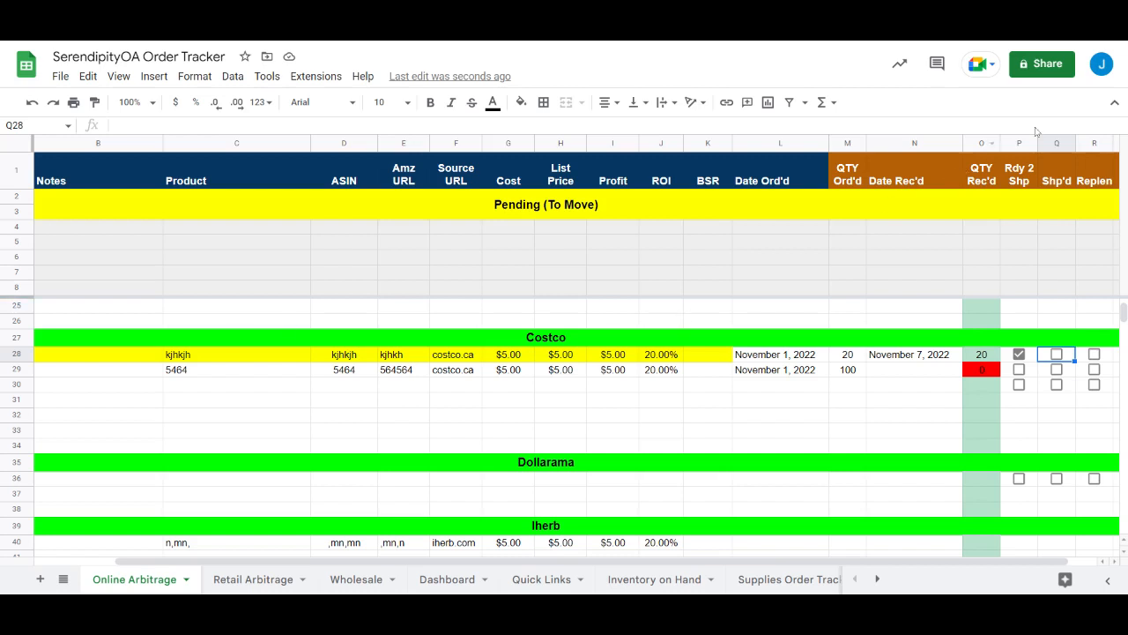
click(1057, 353)
click(1057, 354)
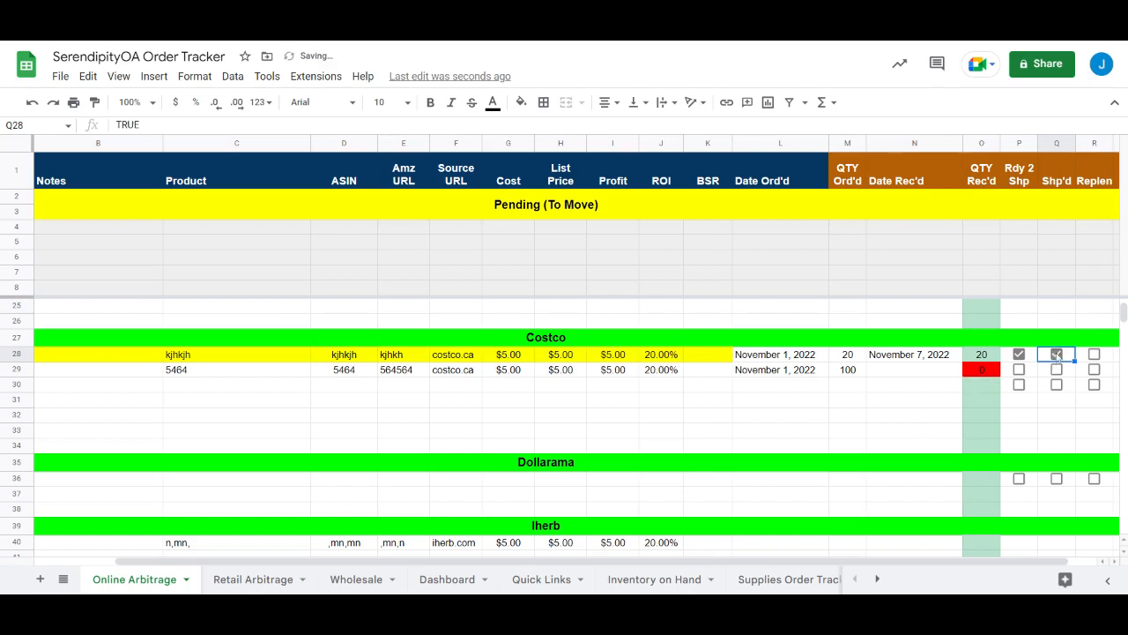
- Examine the shipped Costco order's row highlighting from Supplier through ROI and back to Product
click(478, 353)
key(Left)
key(Left)
key(Left)
key(Left)
key(Left)
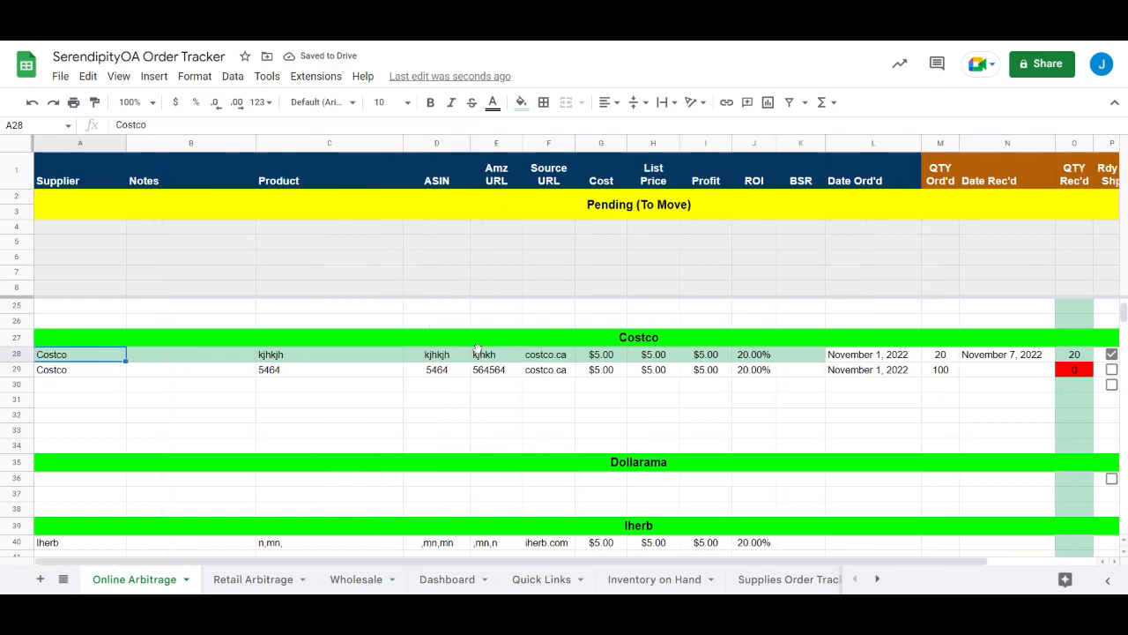
key(Right)
key(Right)
key(Right)
key(Right)
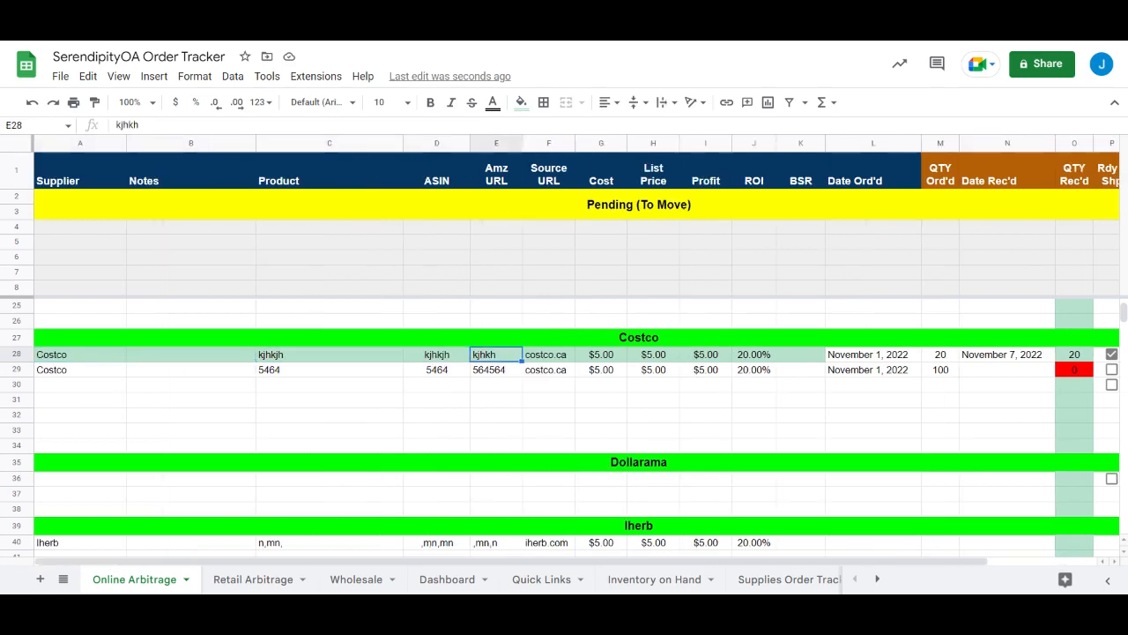
key(Right)
key(Right)
key(Right)
key(Right)
key(Right)
key(Left)
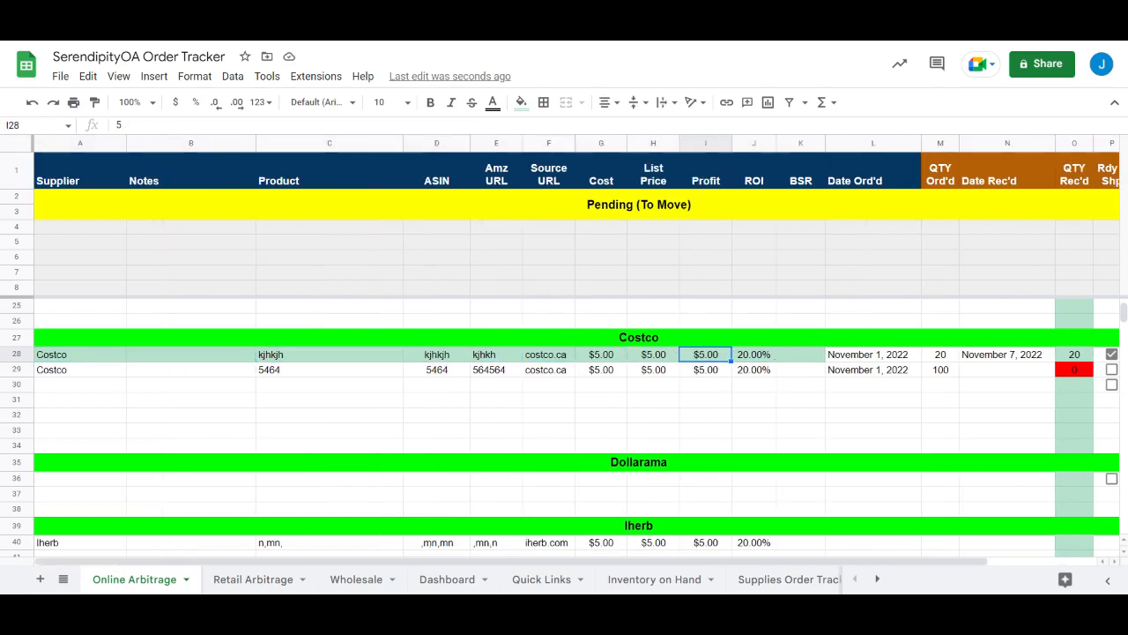
key(Left)
key(Home)
key(Right)
key(Right)
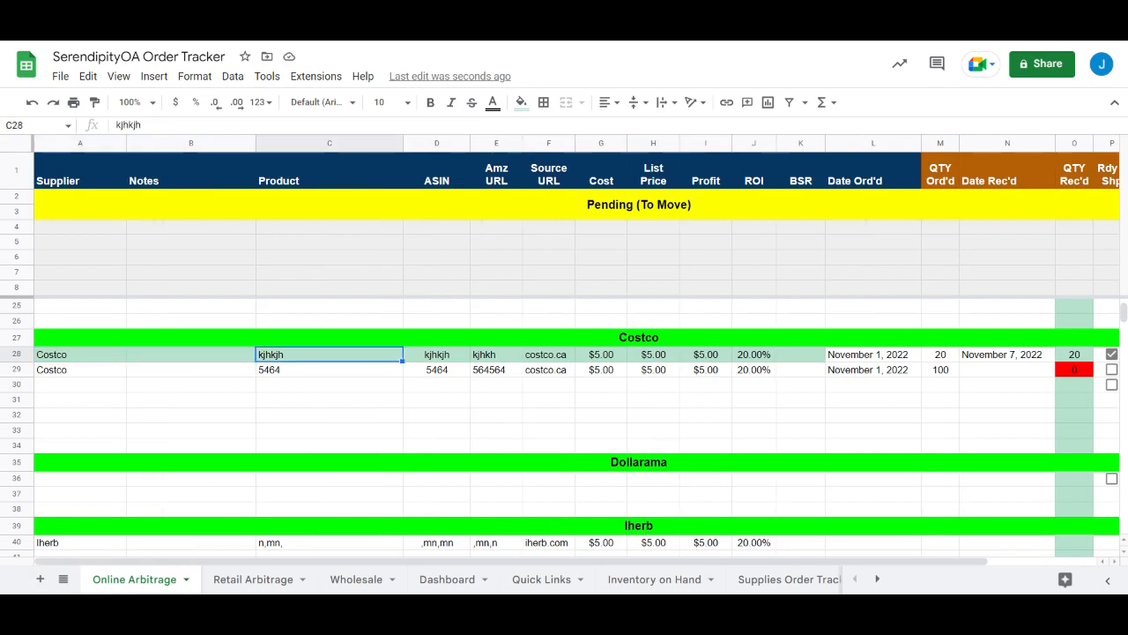
- Review row 28 from Amz URL across to the Shp'd and Replen checkboxes, and inspect the Rdy 2 Shp column
click(496, 354)
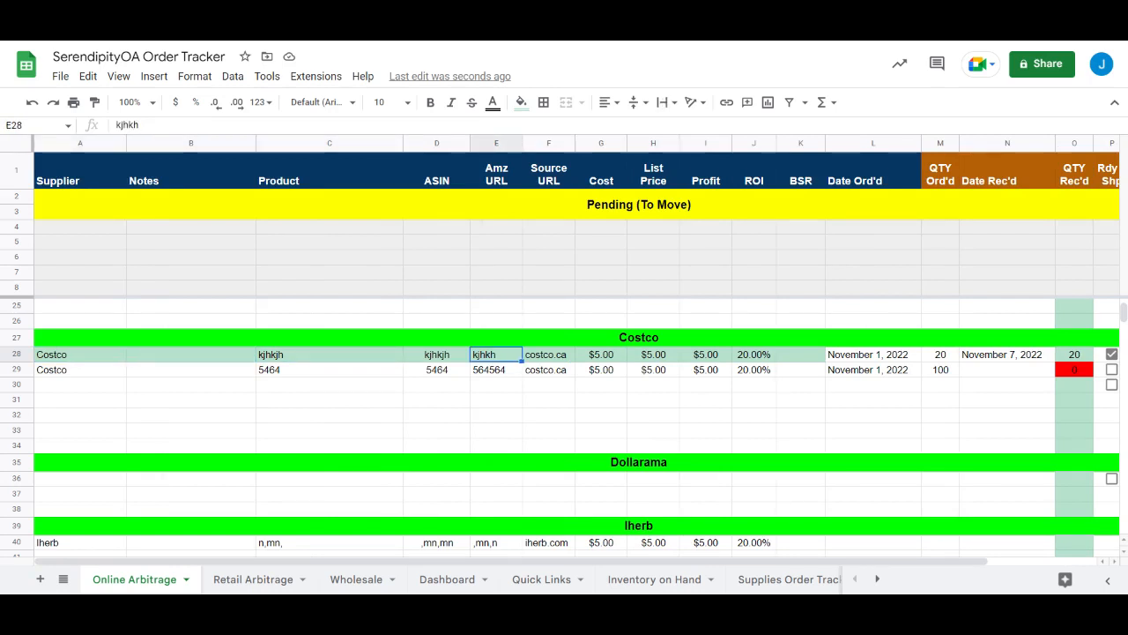
key(Right)
key(Right)
key(Right)
key(Right)
key(Right)
key(Right)
key(Right)
key(Right)
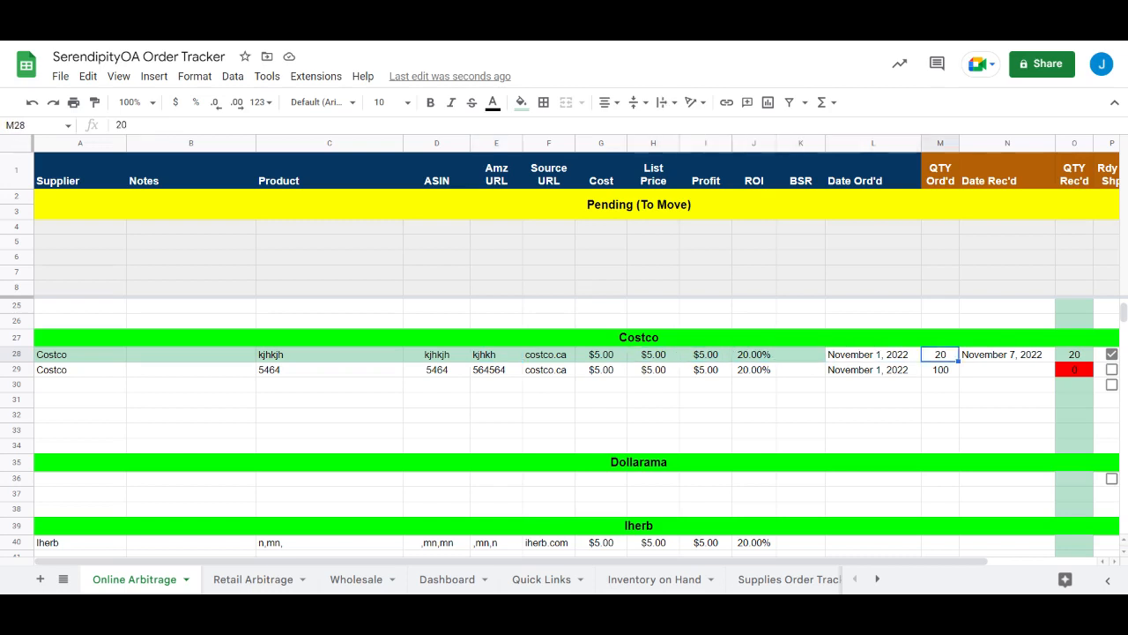
key(Right)
key(Right)
key(Right)
key(Right)
key(Right)
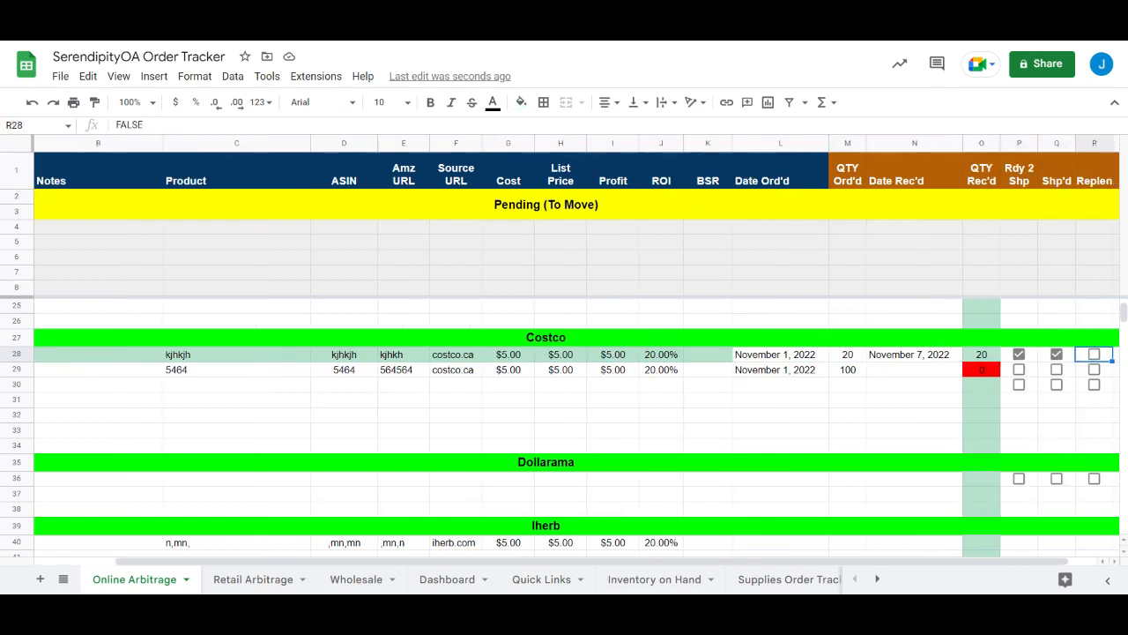
key(Left)
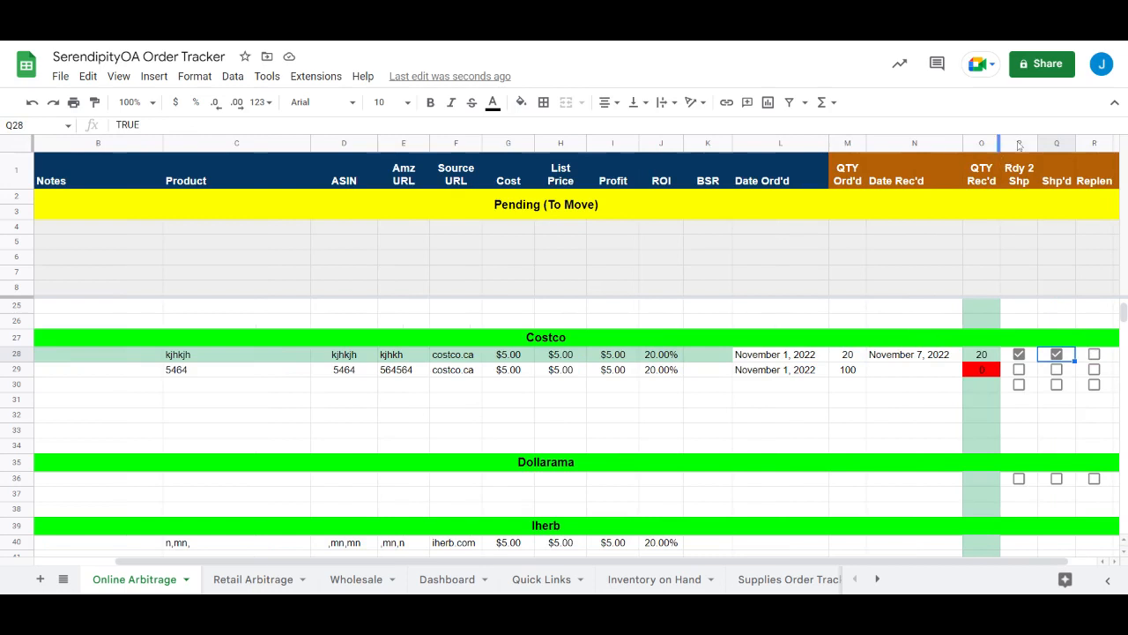
click(1020, 143)
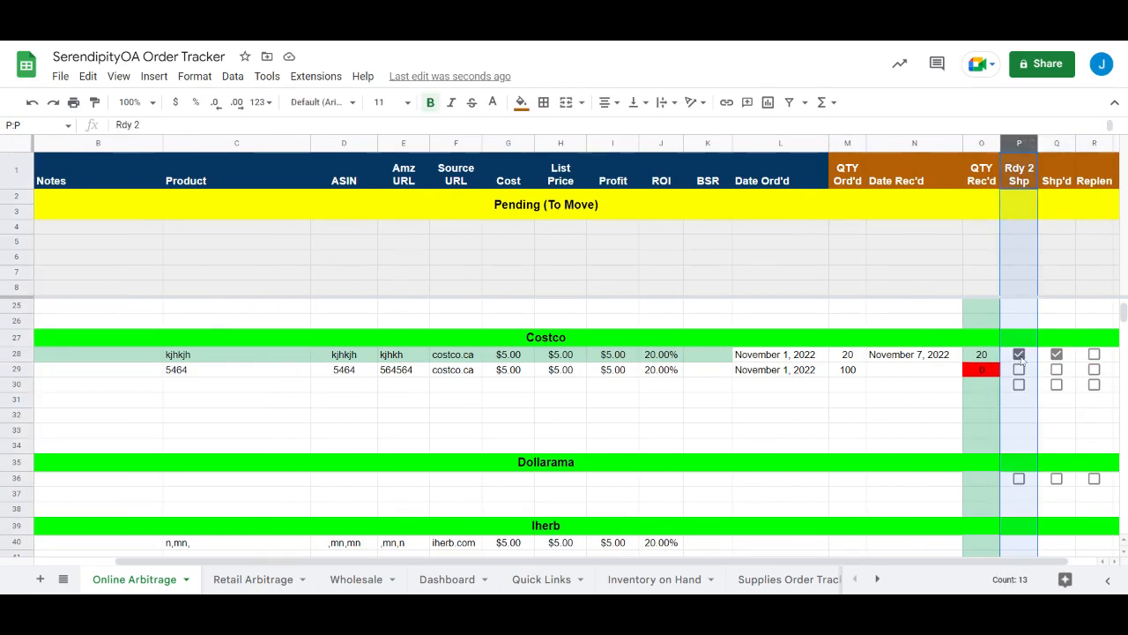
click(842, 434)
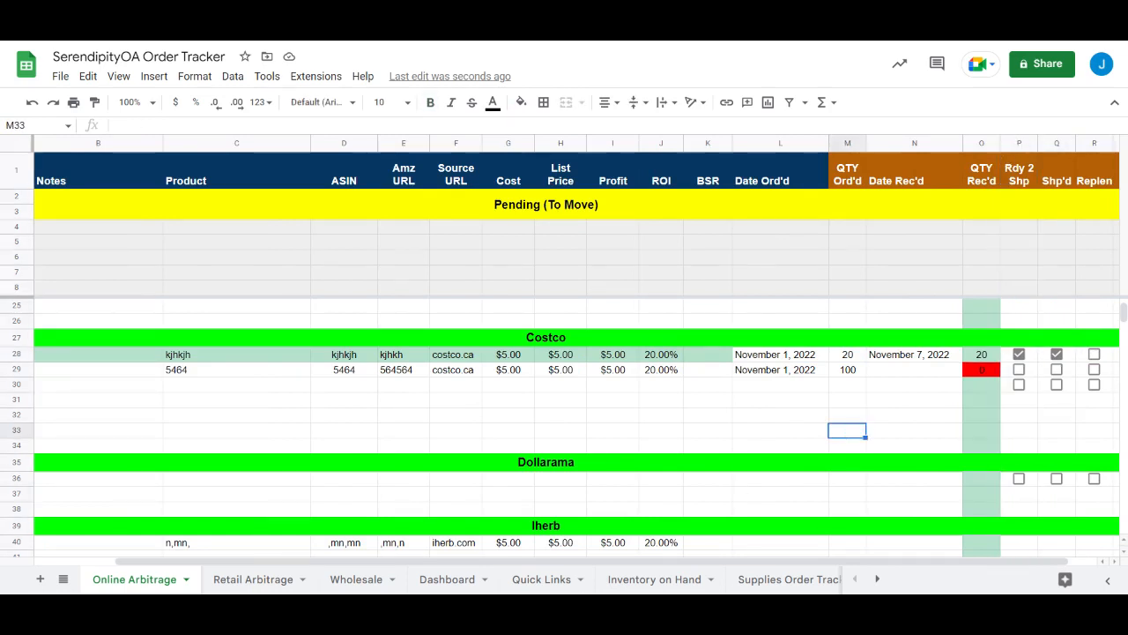
- Check the Units Ready to Ship (Total) and Units Ready to Ship (Cost) tables on the Dashboard sheet
click(448, 579)
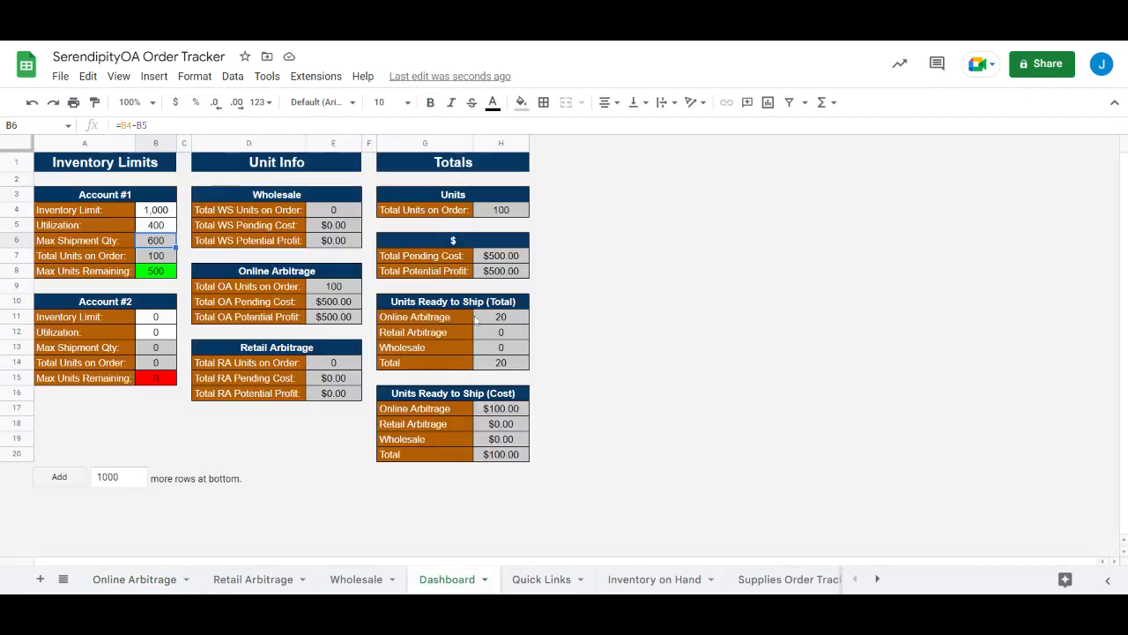
click(445, 305)
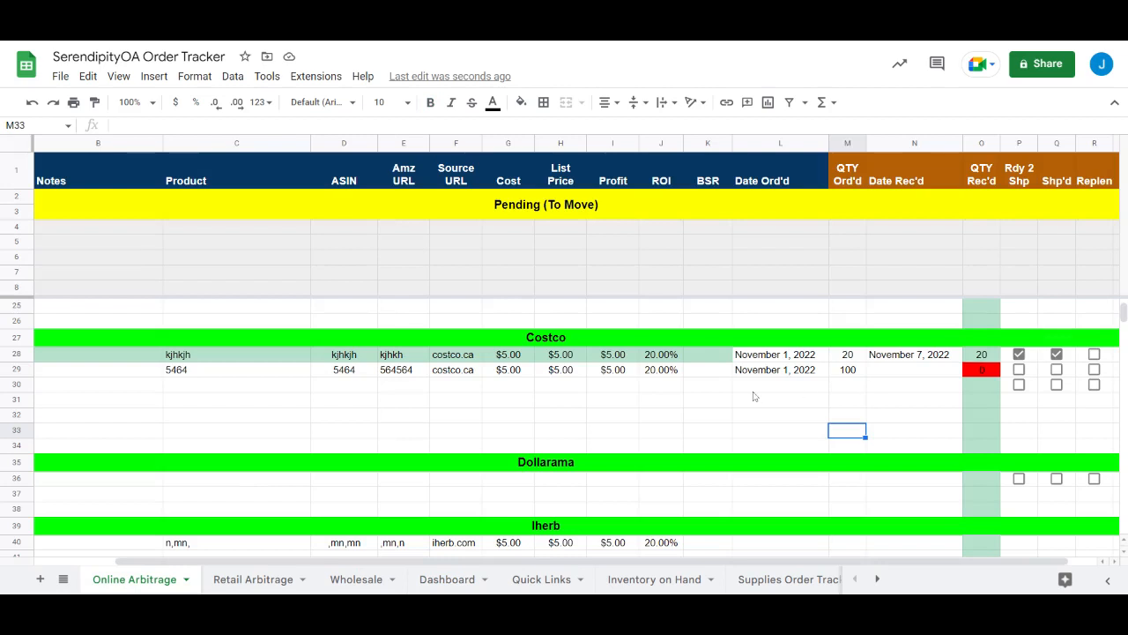
click(448, 581)
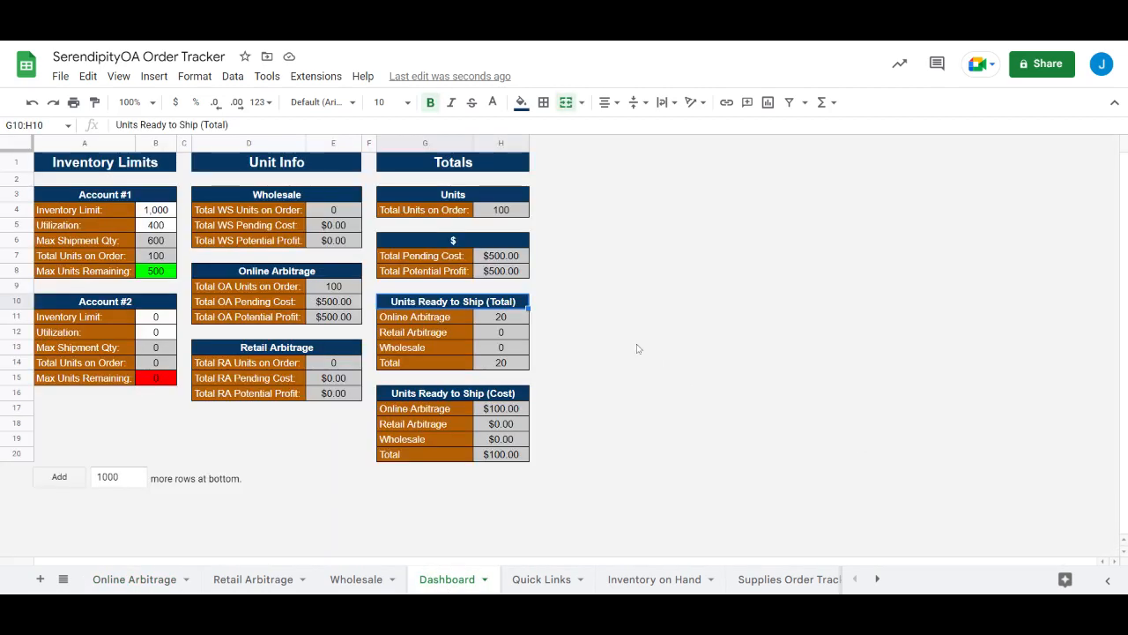
click(515, 331)
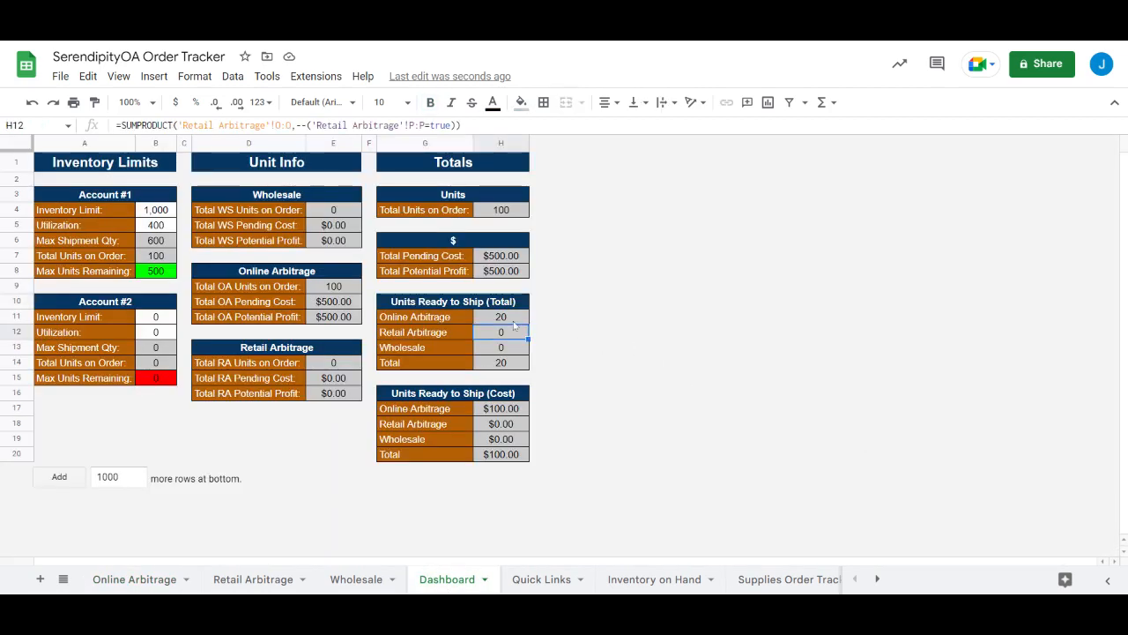
click(516, 319)
click(516, 363)
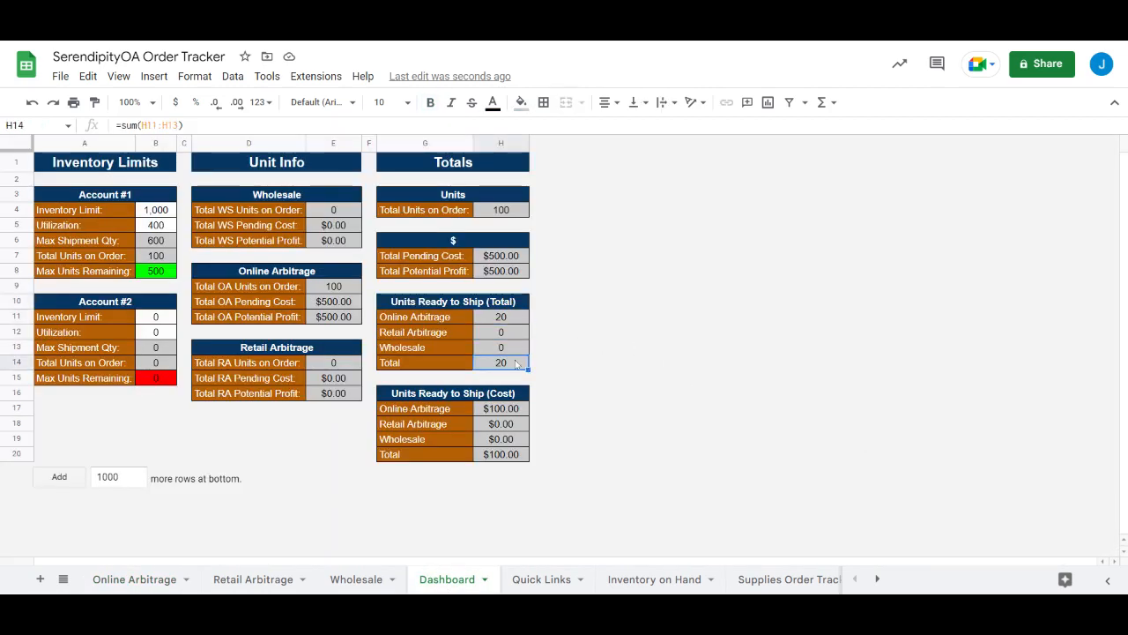
click(509, 413)
drag(509, 417, 513, 458)
click(680, 408)
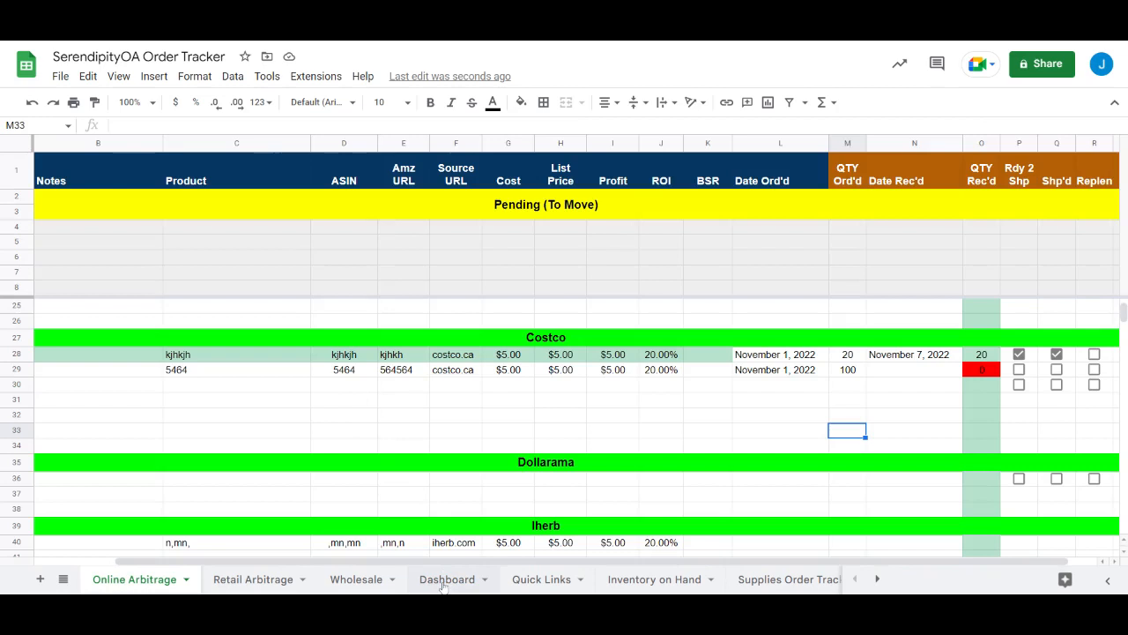
- Clear the Rdy 2 Shp checkbox of the Costco order in row 28 and check Units Ready to Ship on the Dashboard
click(445, 579)
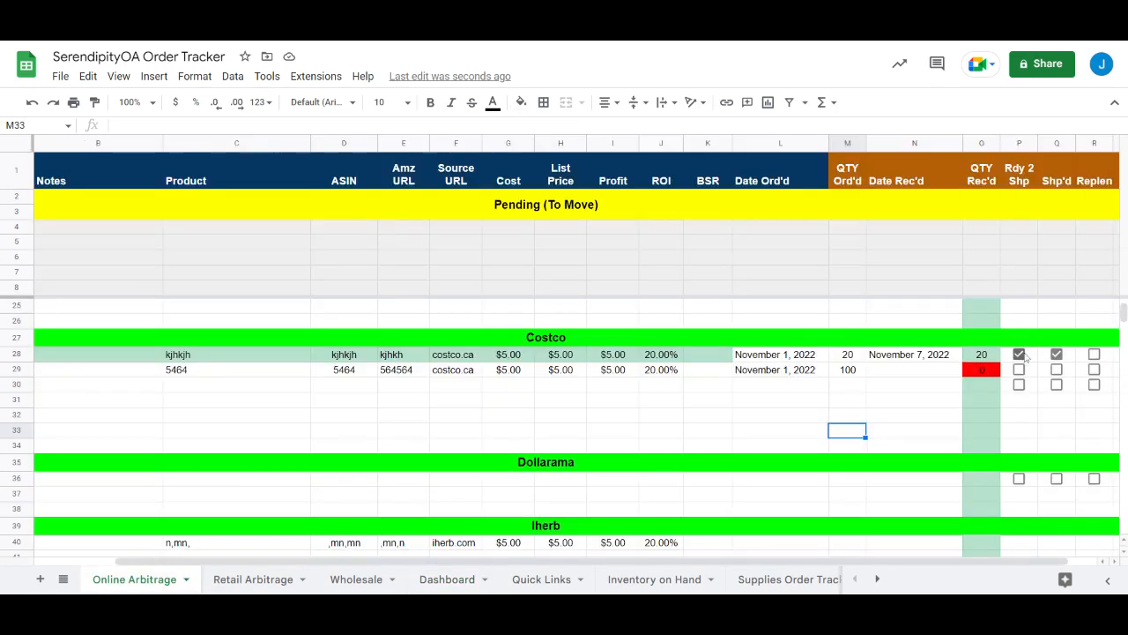
click(1020, 355)
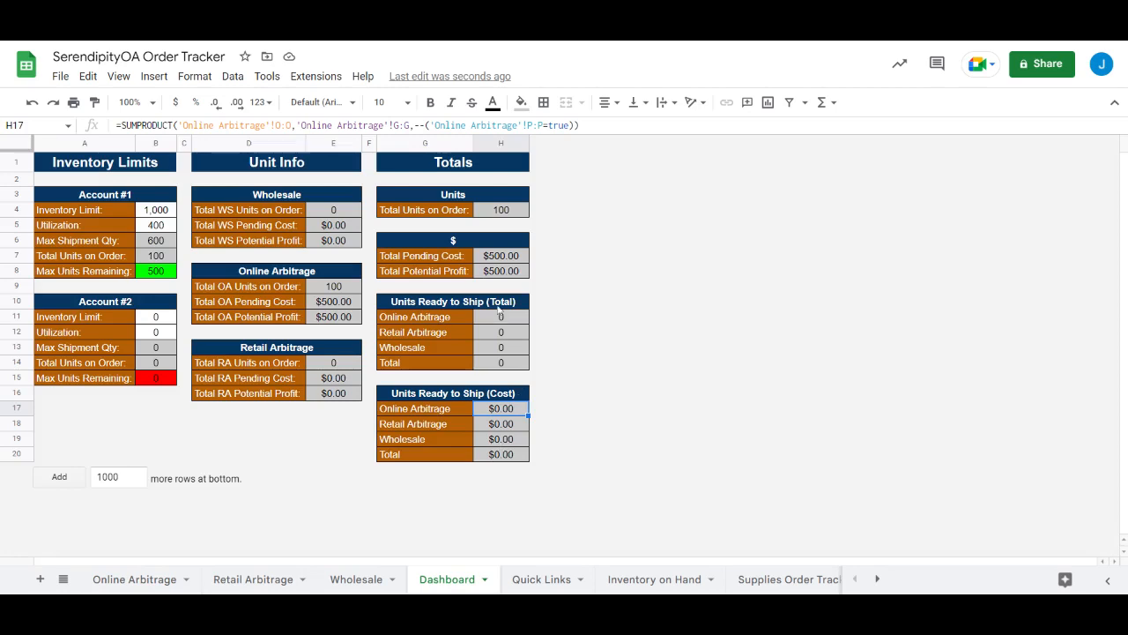
click(501, 305)
click(498, 333)
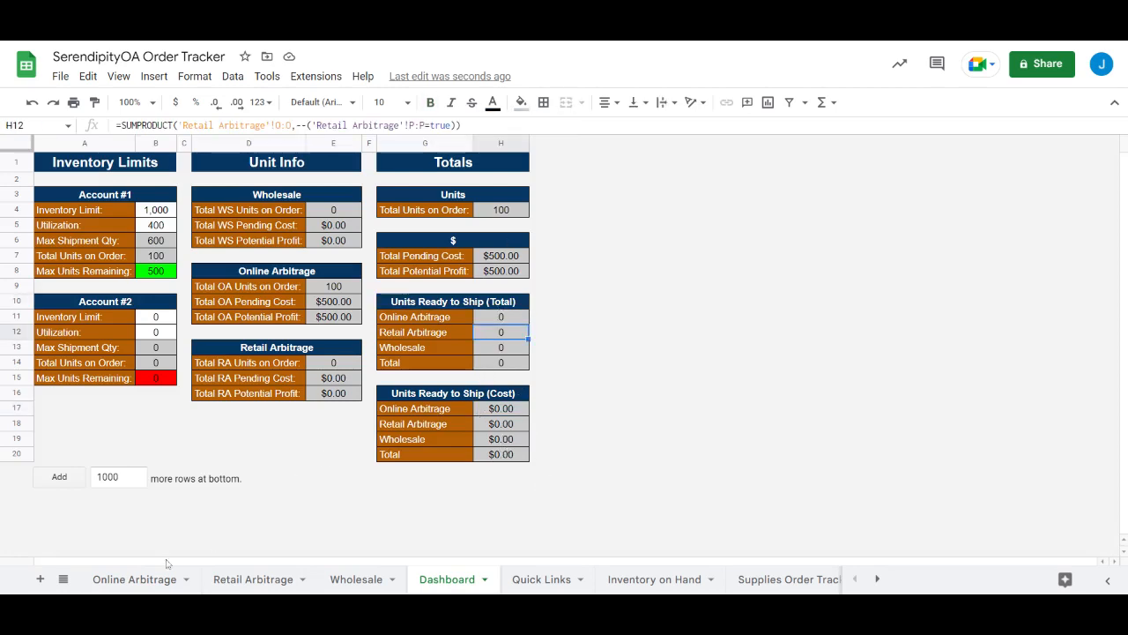
- Return to the Online Arbitrage sheet and look through the names of the workbook's other sheets
click(141, 574)
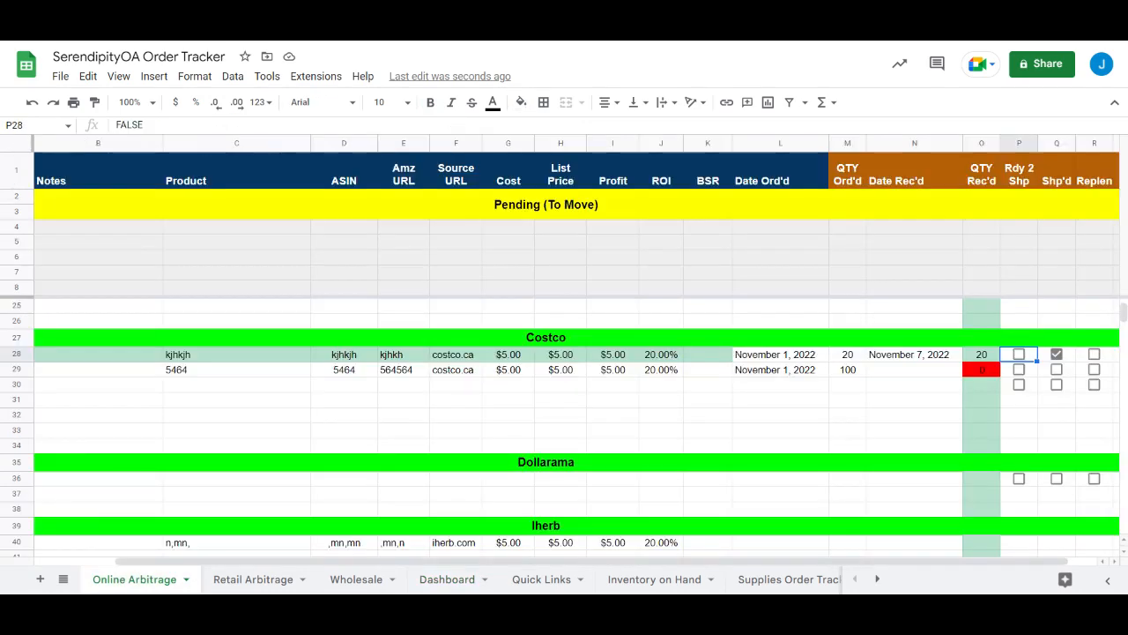
click(739, 344)
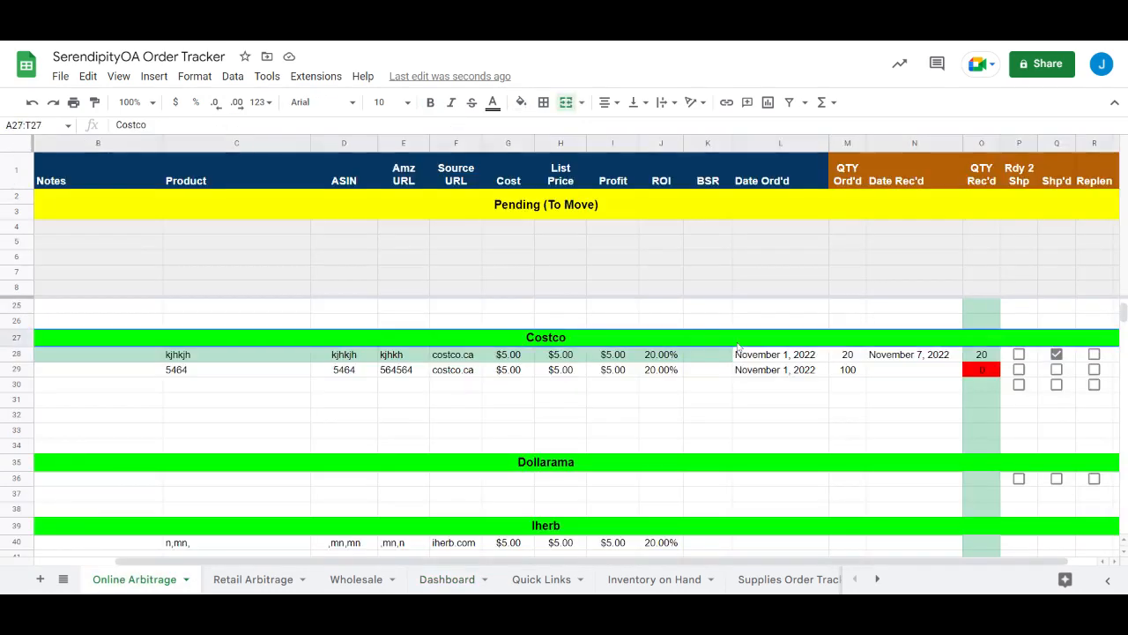
click(746, 402)
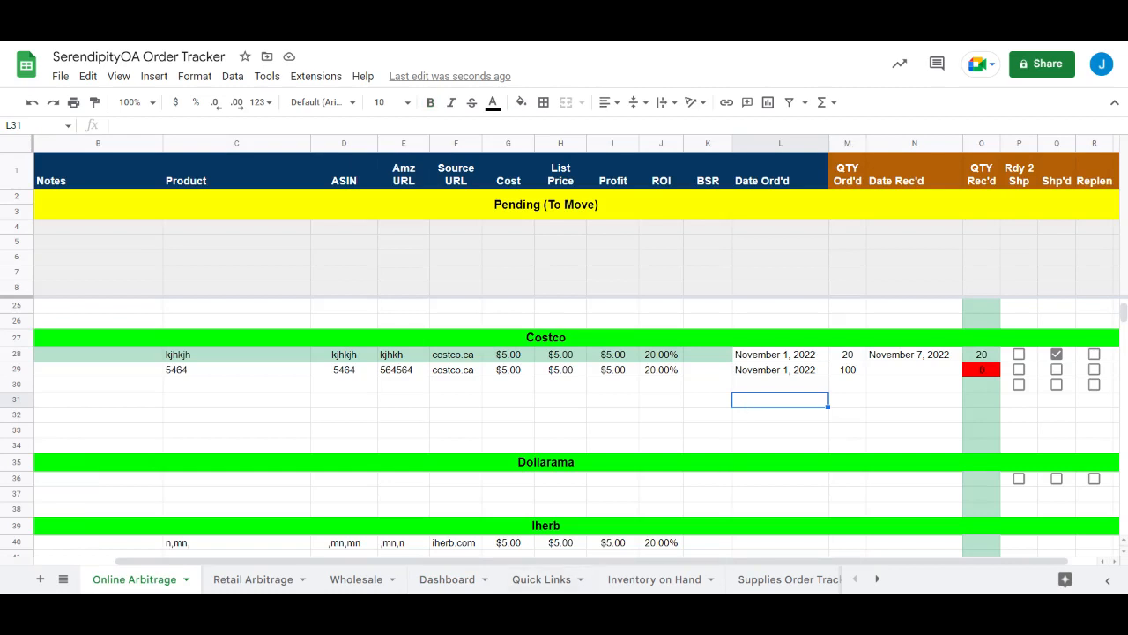
click(877, 578)
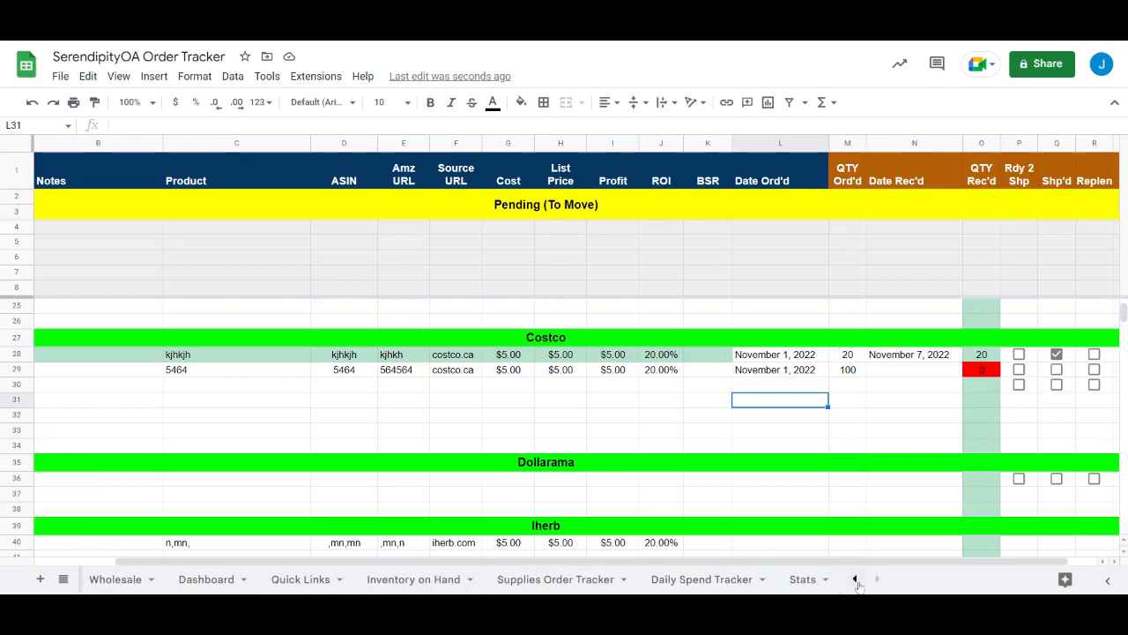
click(857, 579)
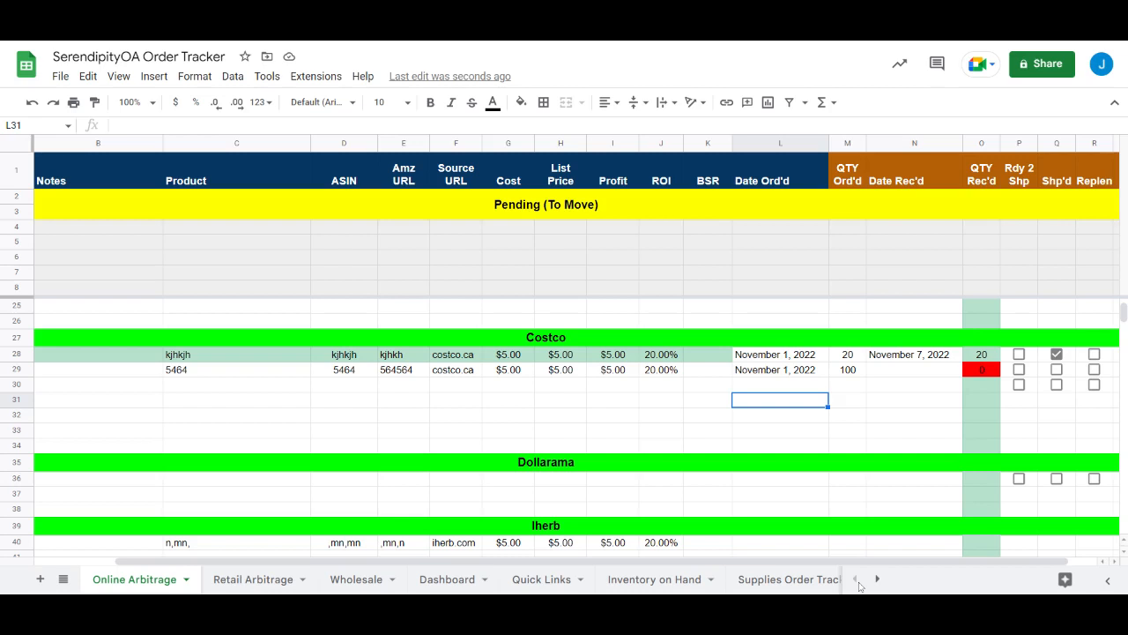
- Go back to the Supplier cell of the Costco order in row 28 to review its highlighting
click(606, 405)
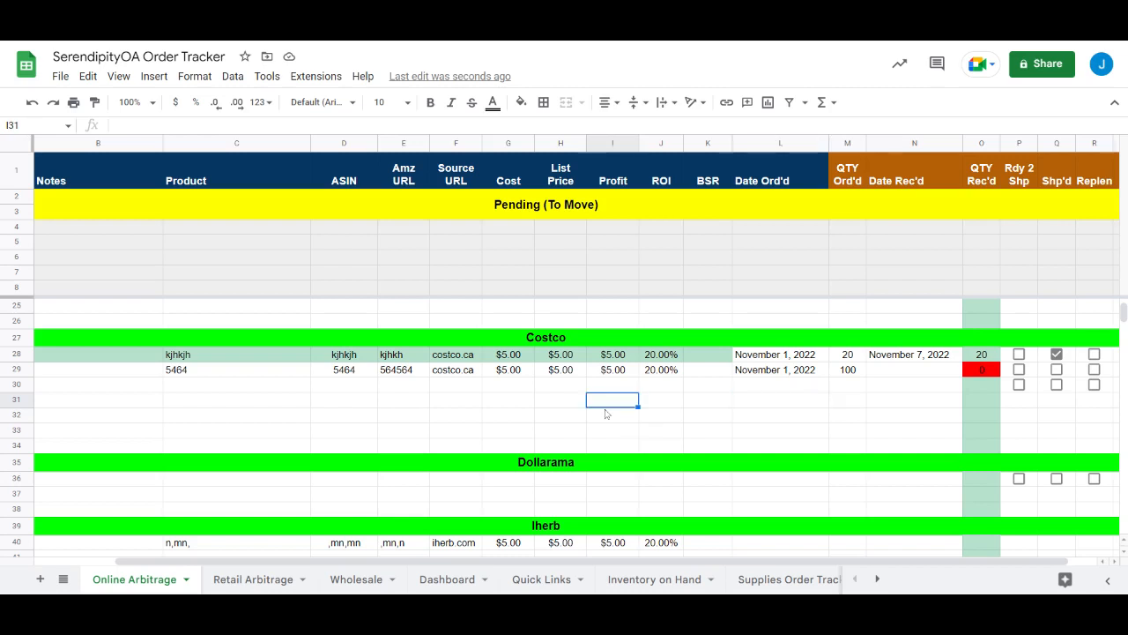
key(Left)
key(Left)
key(Left)
key(Left)
key(Left)
key(Left)
key(Left)
key(Left)
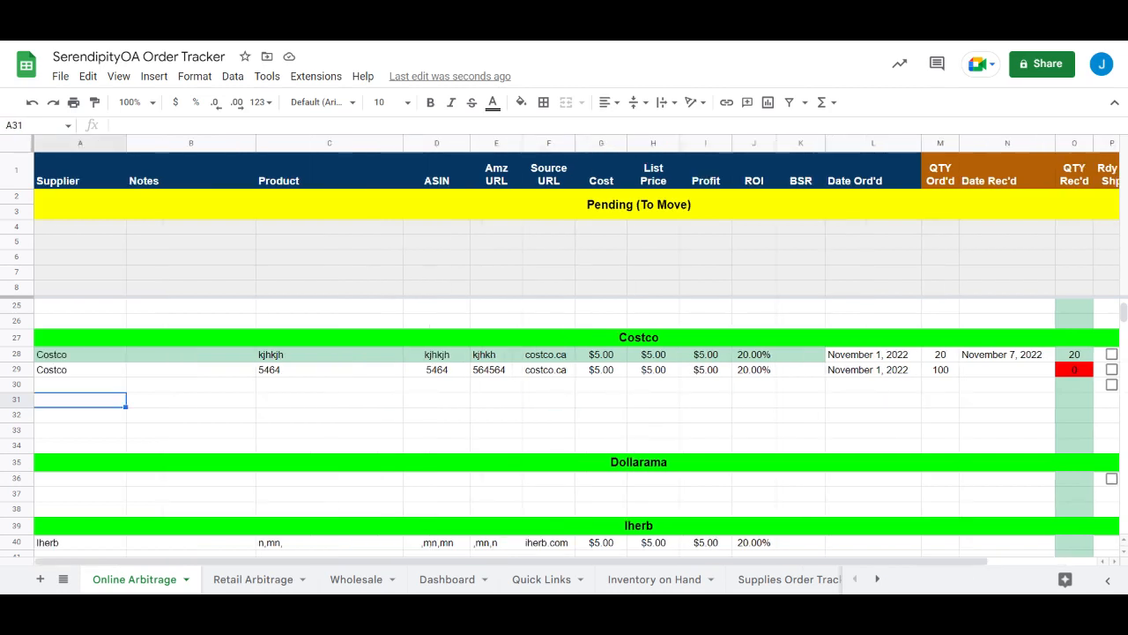
key(Up)
key(Up)
key(Up)
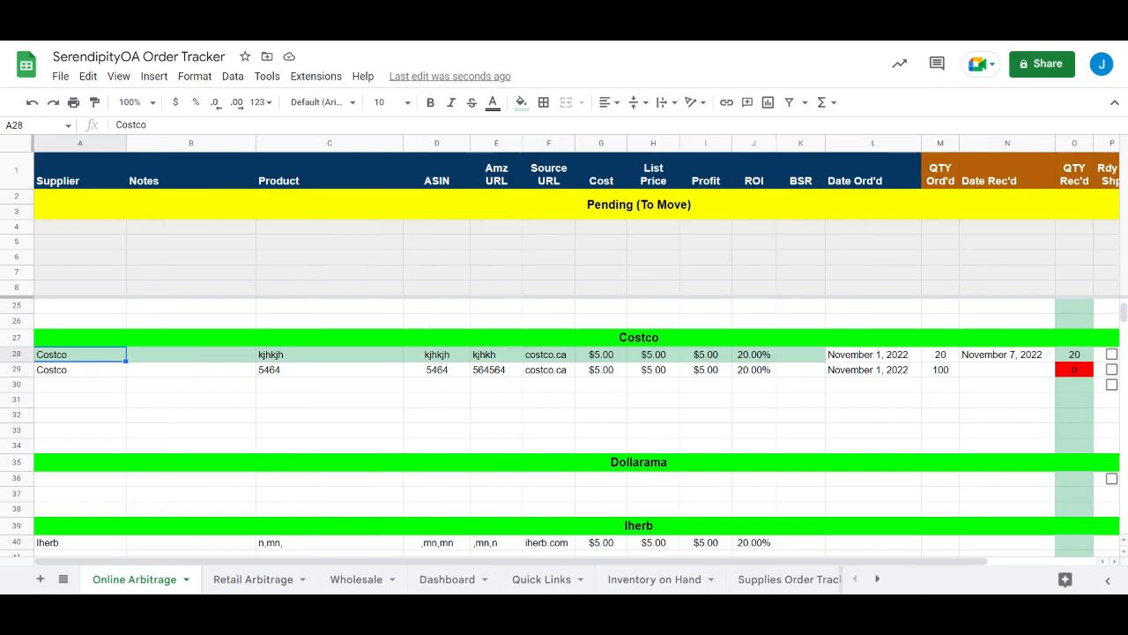